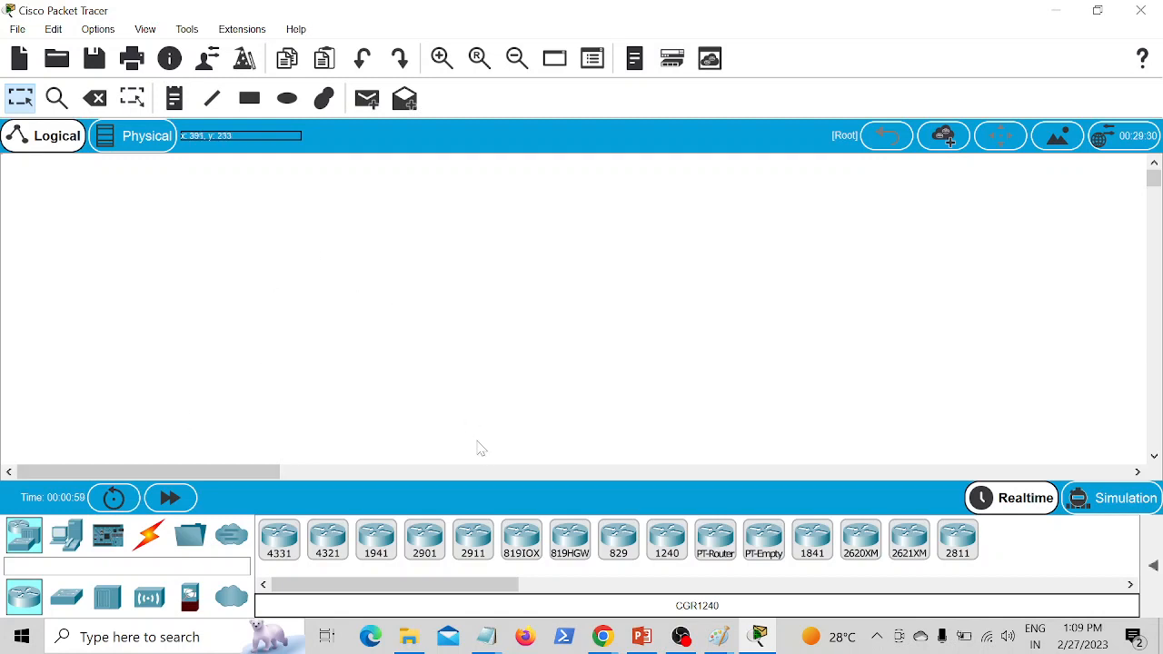
Step: Place three 2911 routers across the upper workspace and move the middle one up level with the first
left_click(474, 539)
left_click(330, 177)
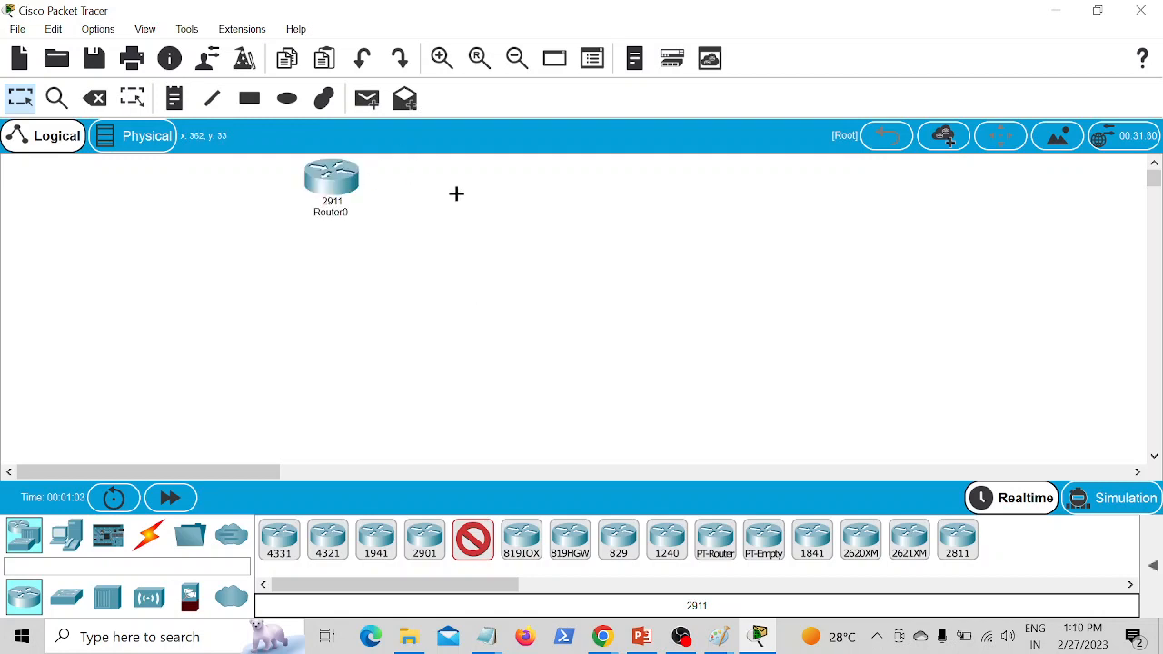
left_click(602, 297)
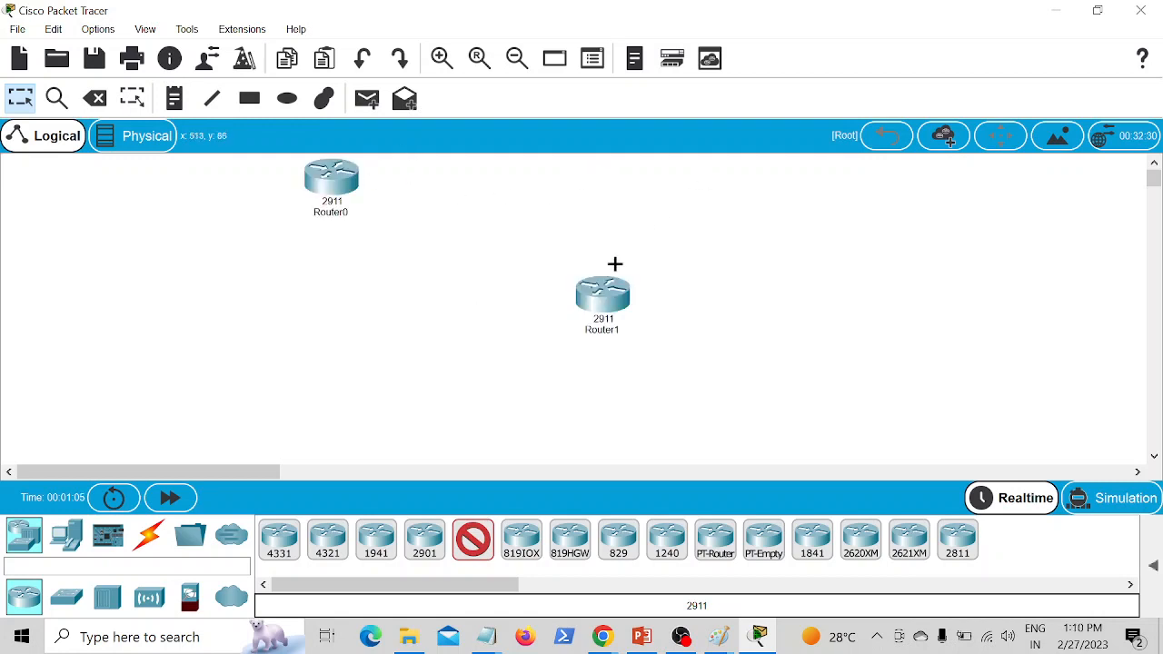
left_click(974, 188)
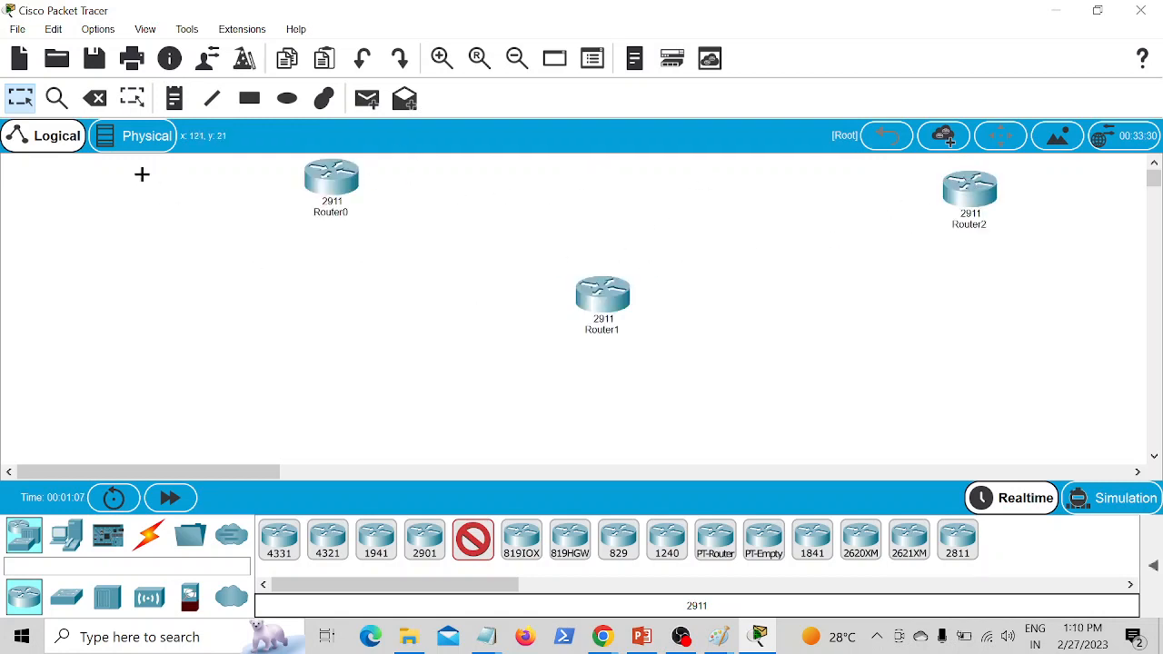
left_click(20, 98)
left_click_drag(606, 296, 641, 180)
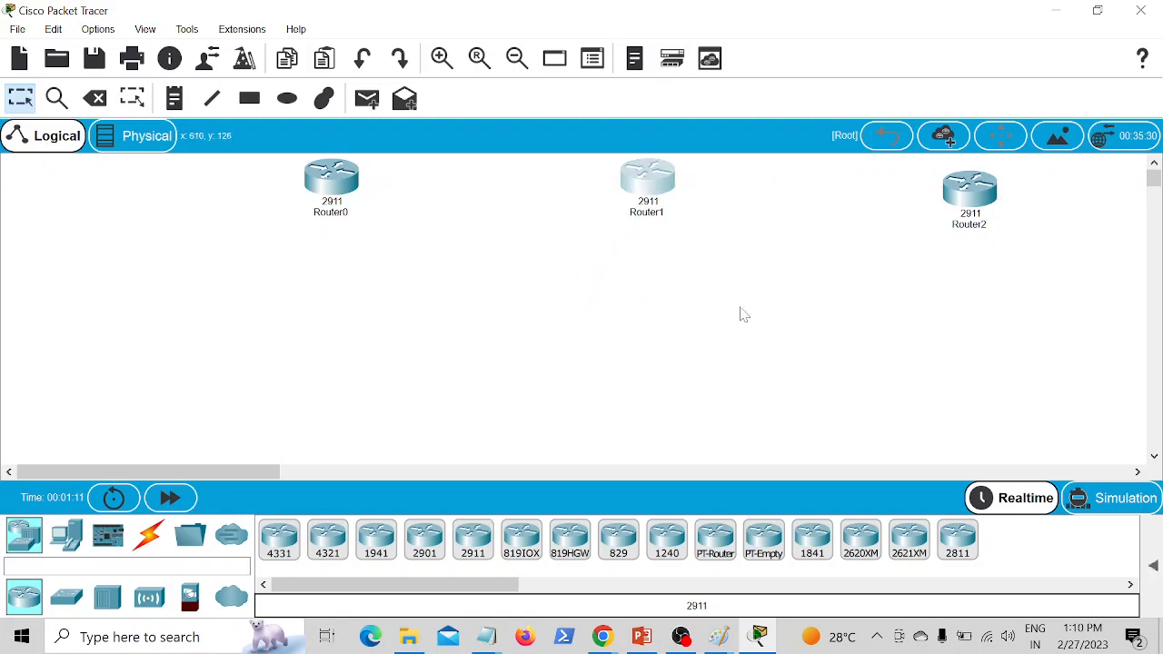
Step: Add three 2960-24TT switches to the workspace, one beneath each router
left_click(67, 598)
left_click(279, 539)
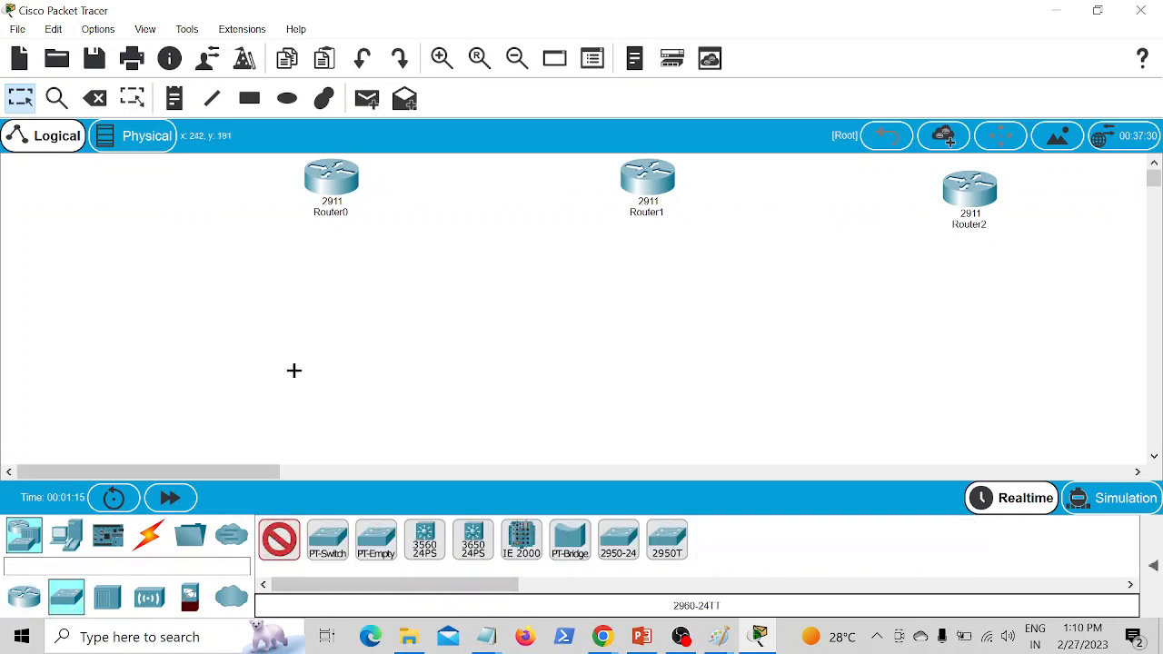
left_click(319, 280)
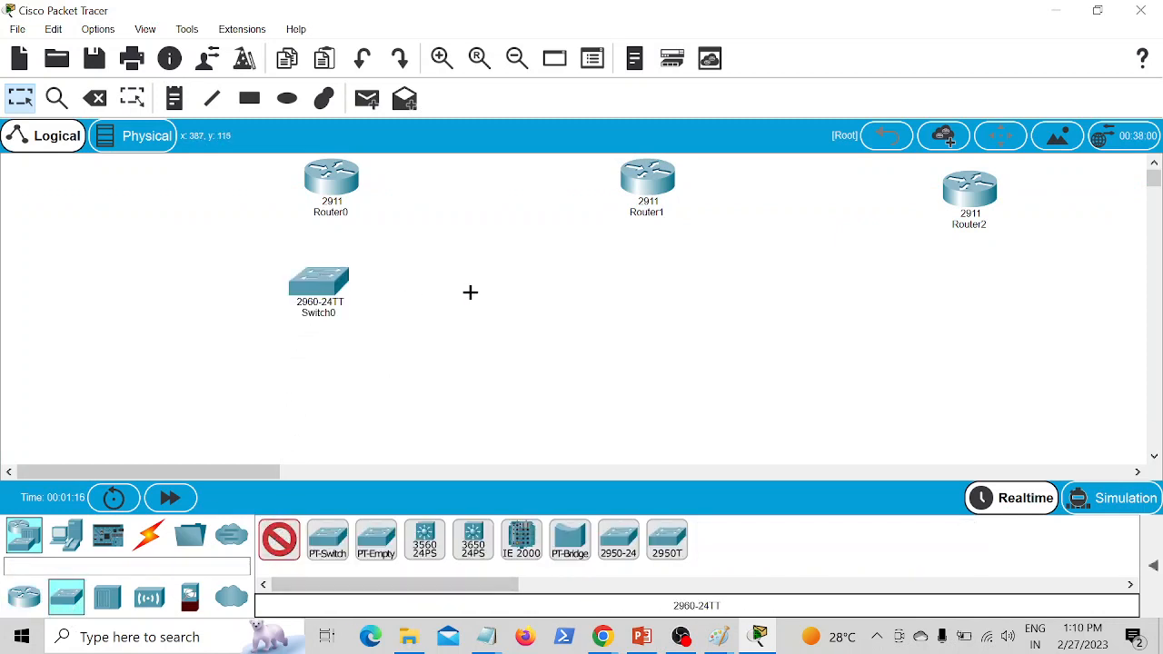
left_click(638, 281)
left_click(960, 286)
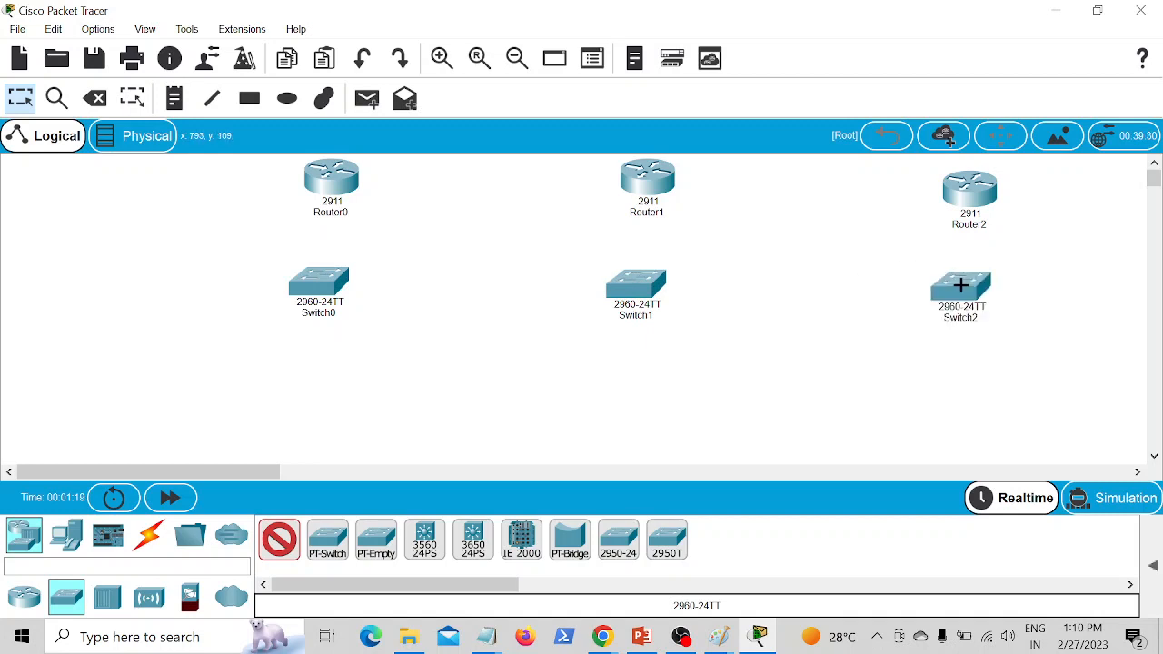
Step: Add six PC-PT computers in a row, two beneath each switch
left_click(67, 535)
left_click(279, 542)
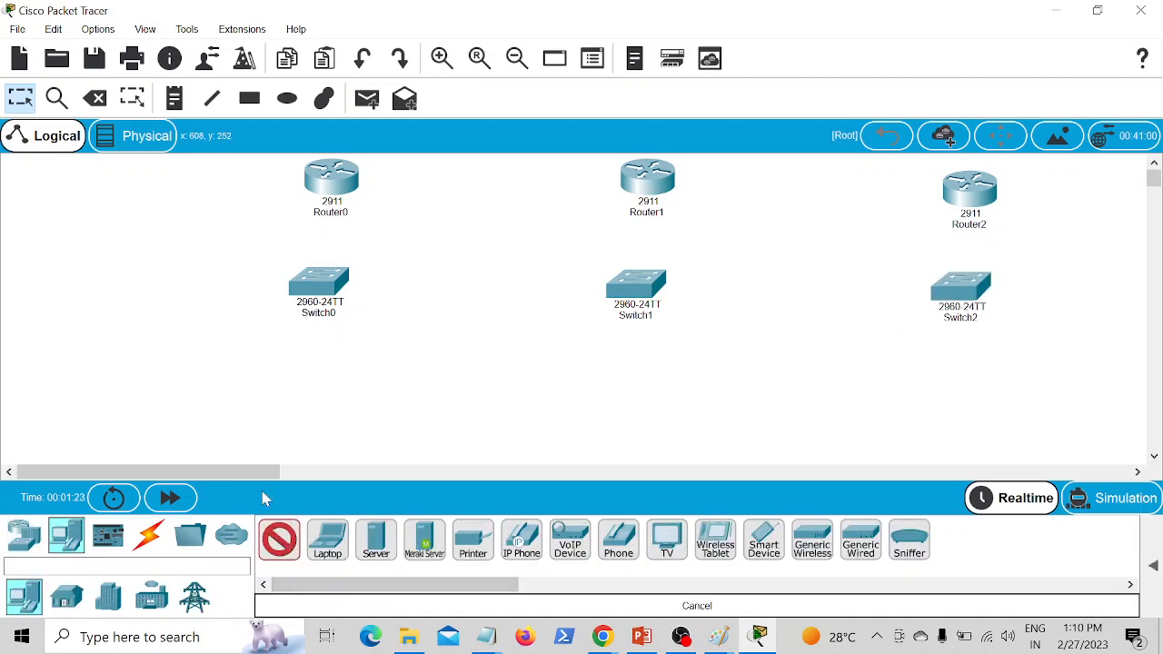
left_click(233, 406)
left_click(376, 399)
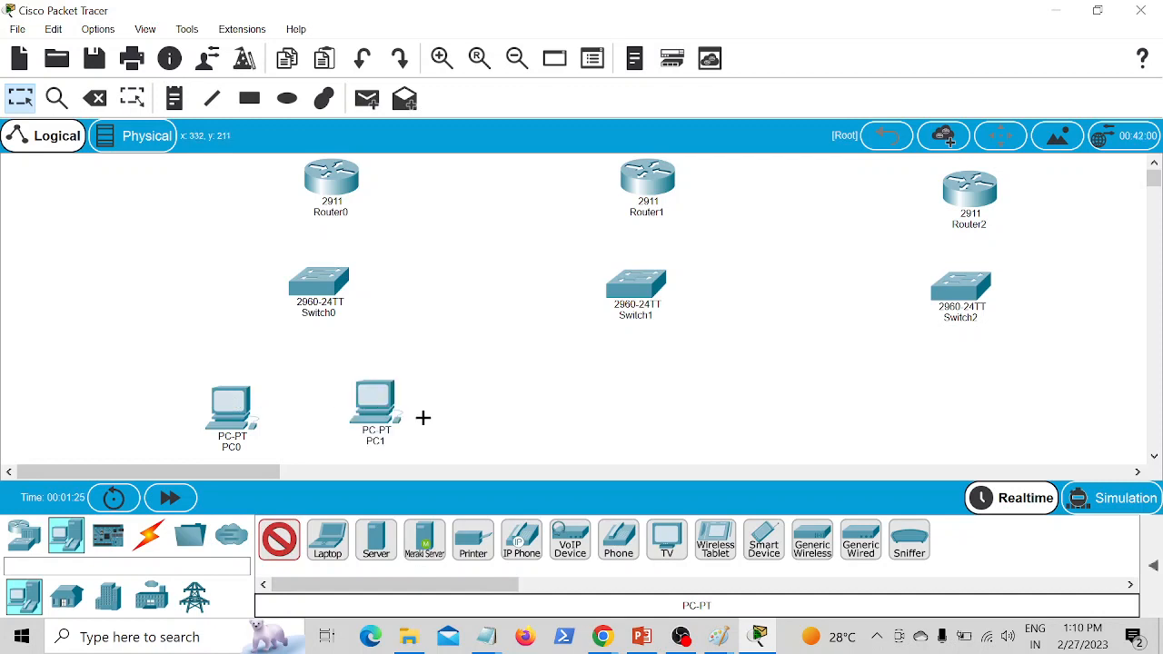
left_click(563, 405)
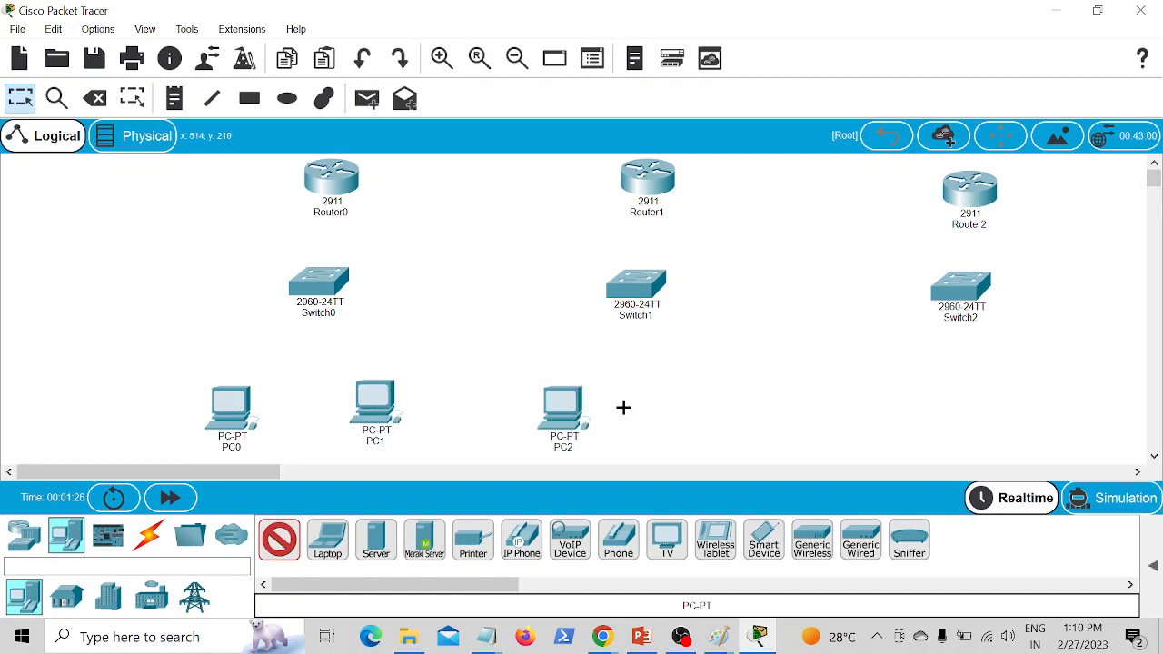
left_click(717, 402)
left_click(870, 396)
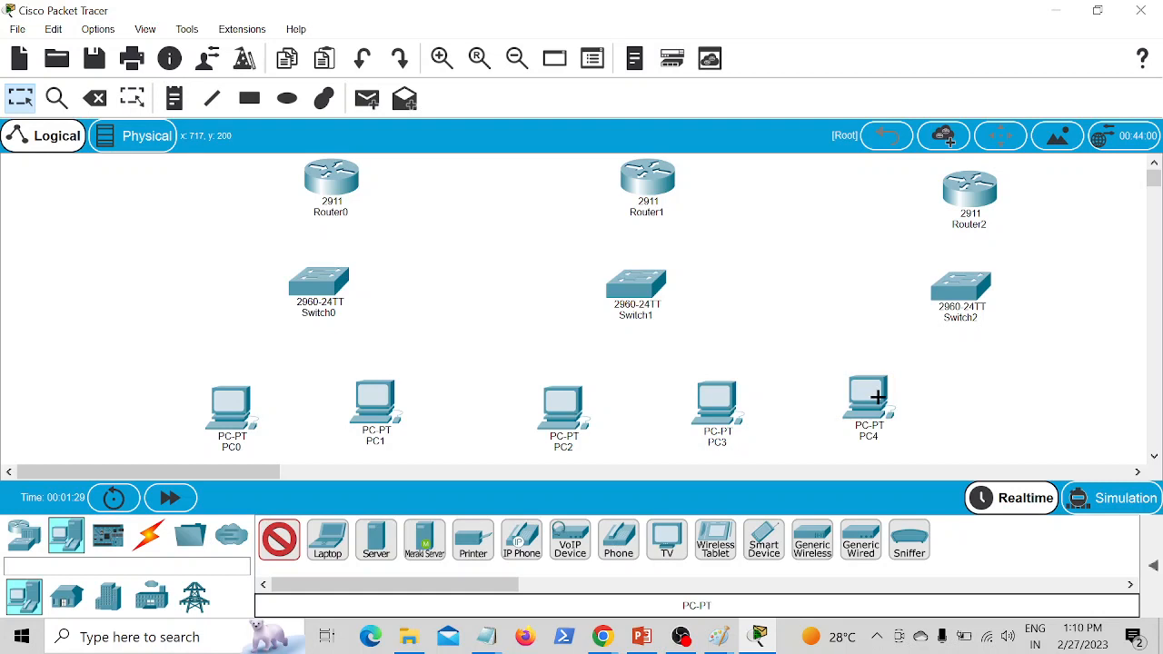
left_click(1051, 396)
Step: Connect Router0 to Switch0 and Switch0 to PC0 and PC1, using automatically chosen cable types
left_click(153, 538)
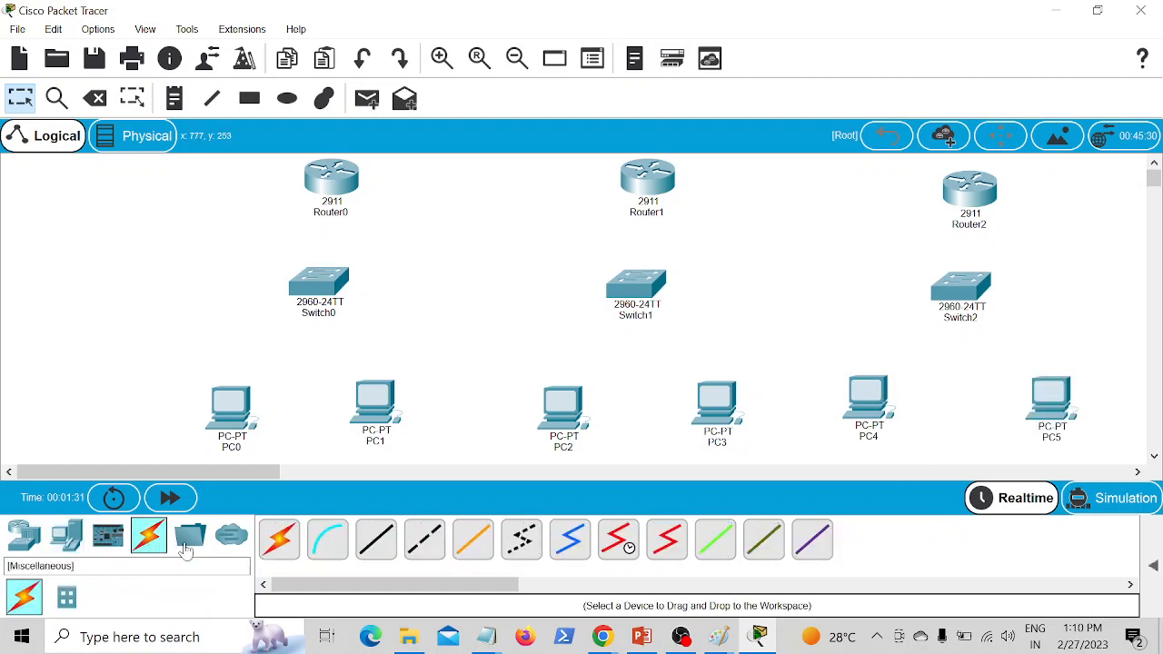
left_click(279, 538)
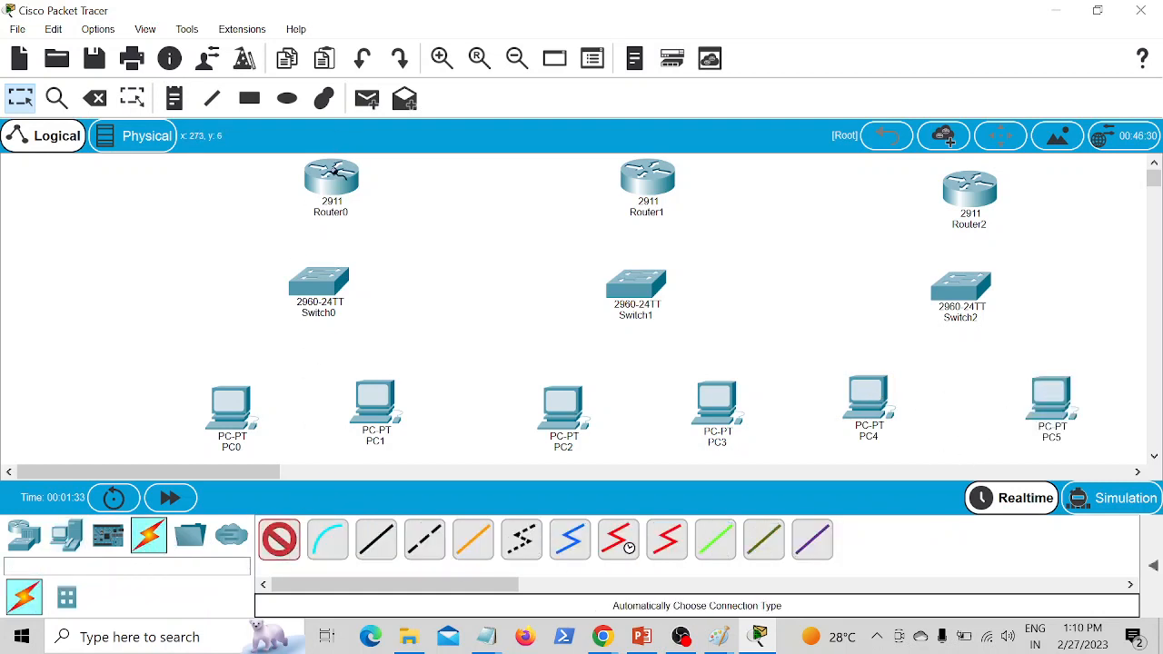
left_click(335, 173)
left_click(314, 283)
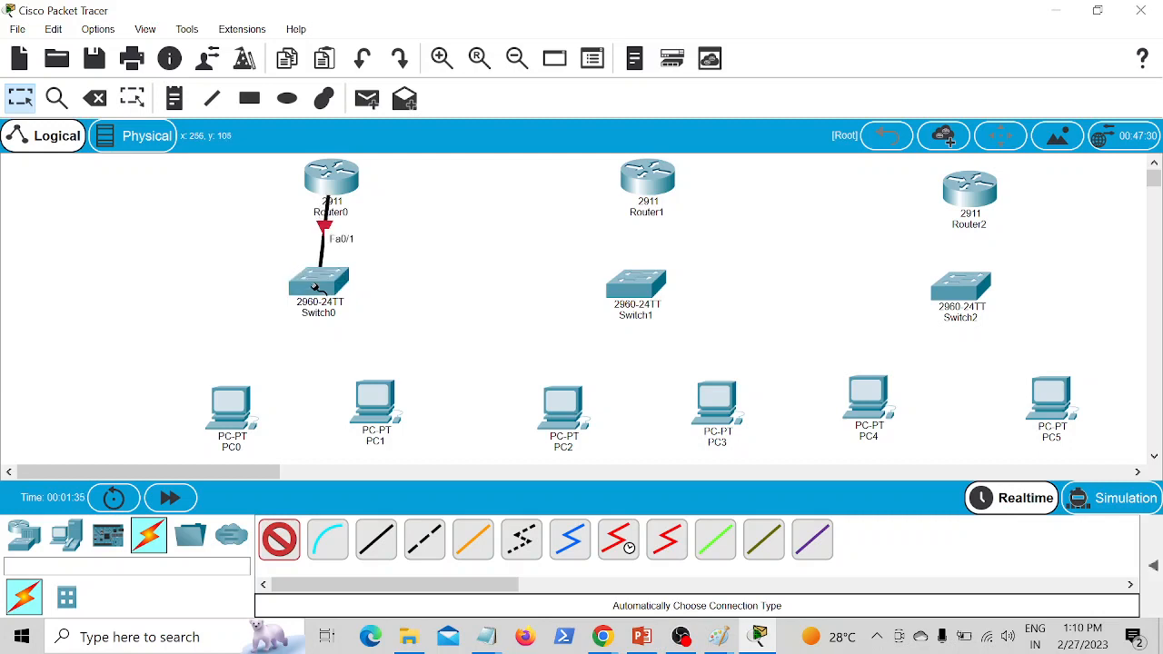
left_click(313, 284)
left_click(227, 405)
left_click(325, 297)
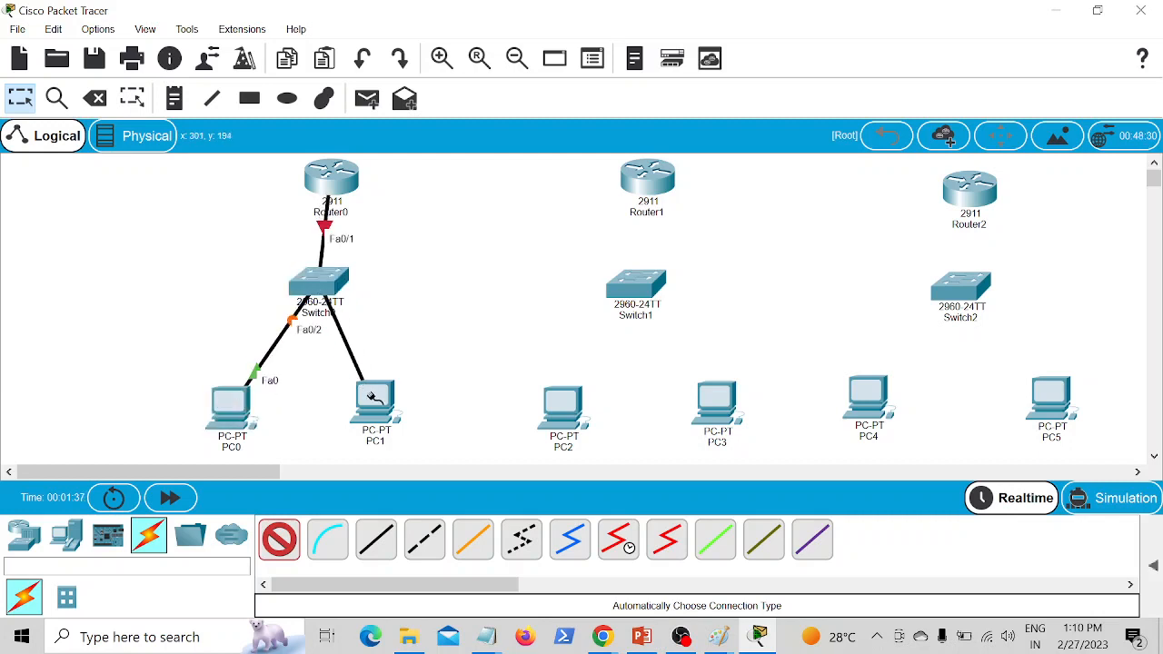
left_click(373, 397)
Step: Link Router0 to Router1, and cable Router1 through Switch1 to PC2 and PC3 with the automatic connection type
left_click(361, 184)
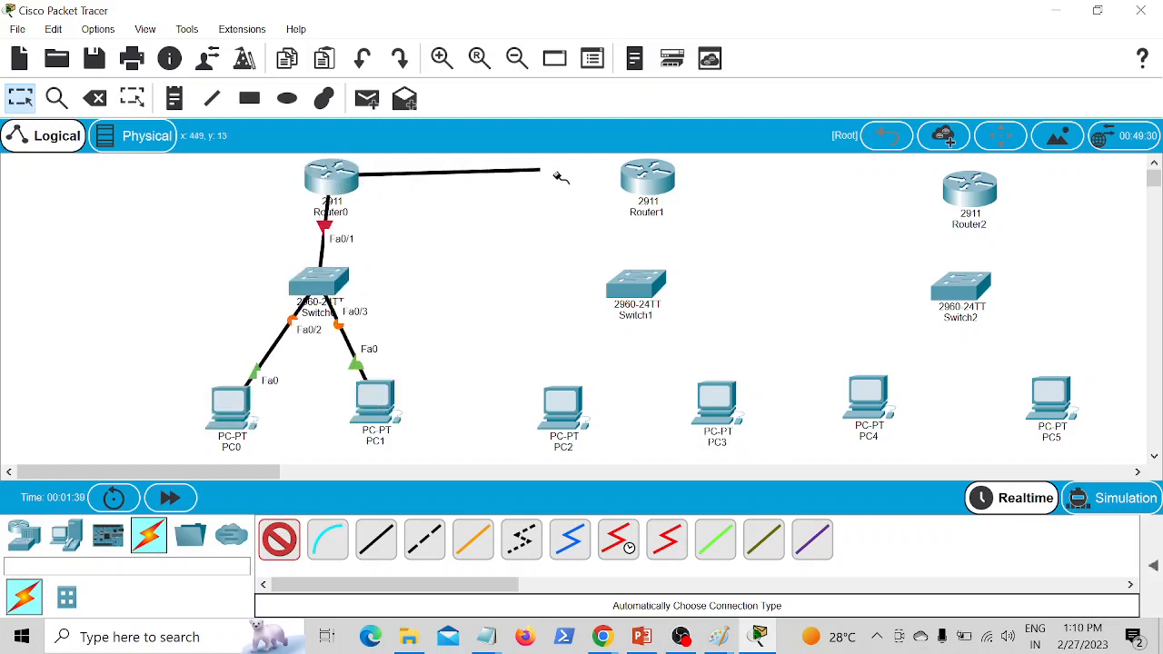
left_click(645, 177)
left_click(643, 191)
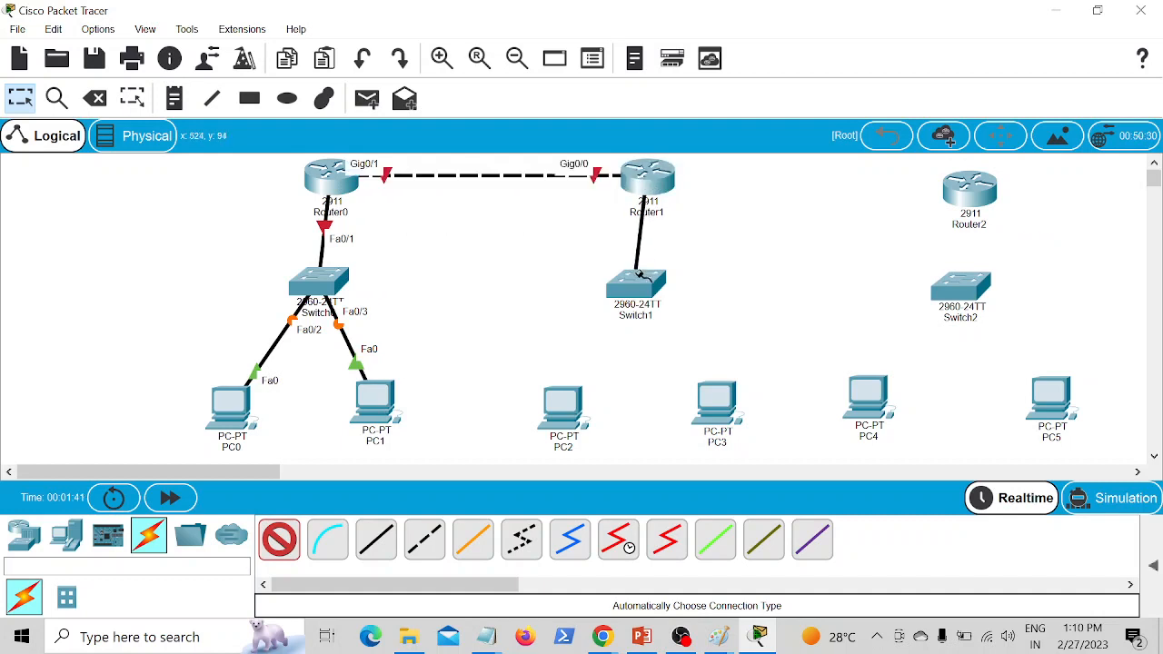
left_click(638, 272)
left_click(640, 291)
left_click(563, 404)
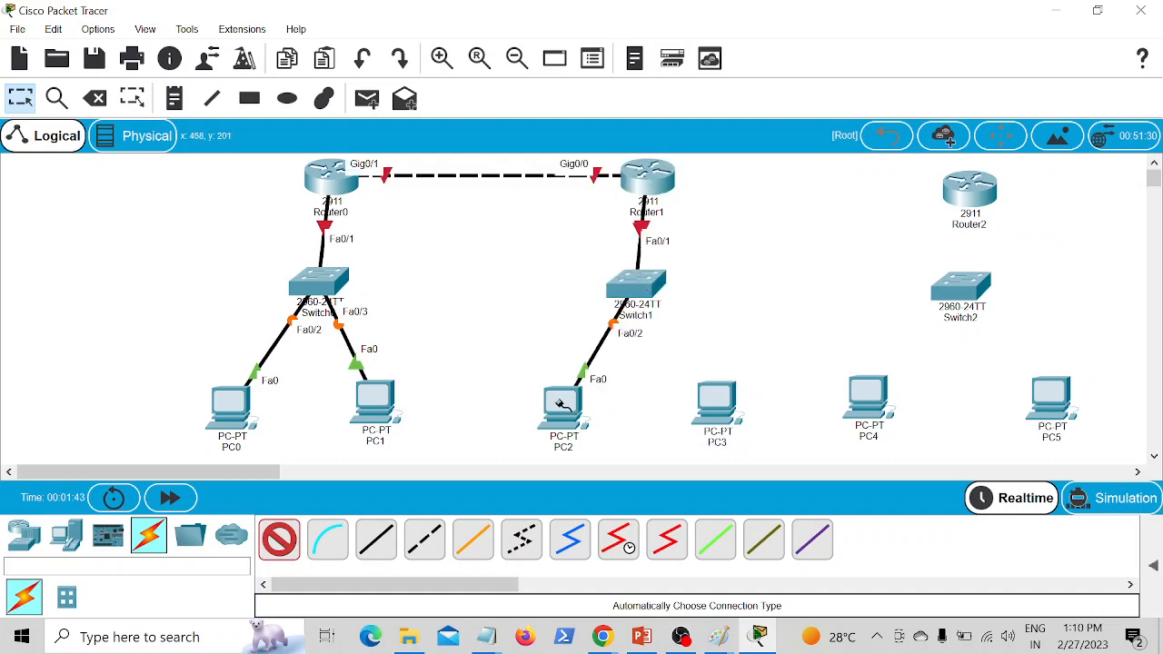
left_click(636, 286)
left_click(716, 405)
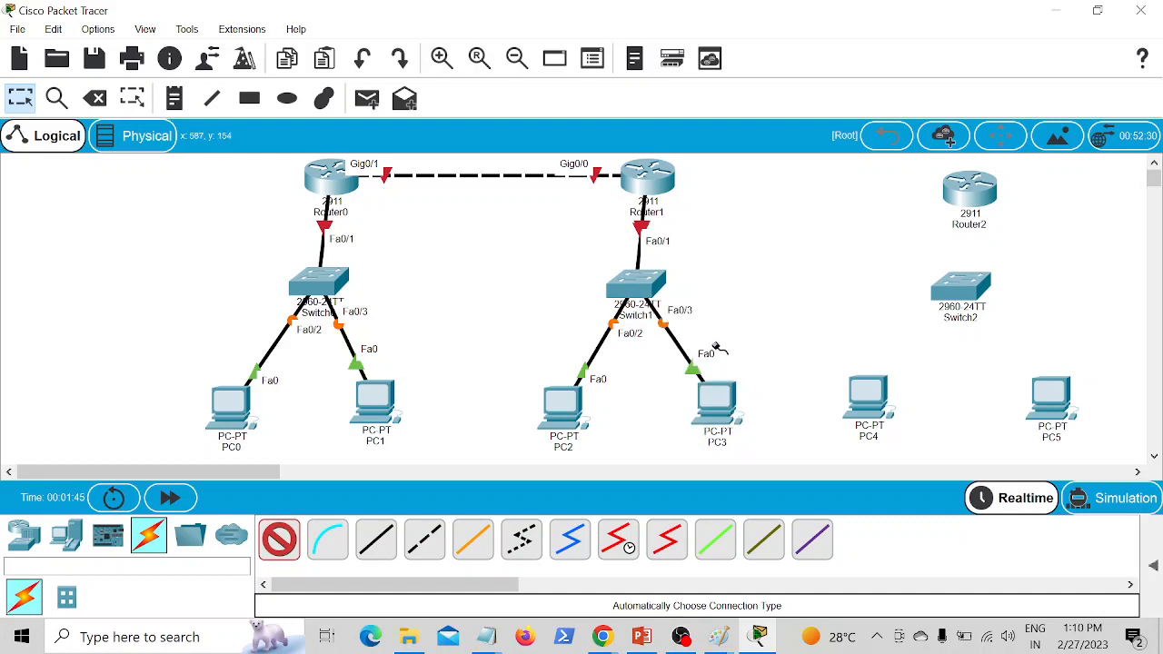
Step: Link Router1 to Router2, and cable Router2 through Switch2 to PC4 and PC5 with the automatic connection type
left_click(647, 178)
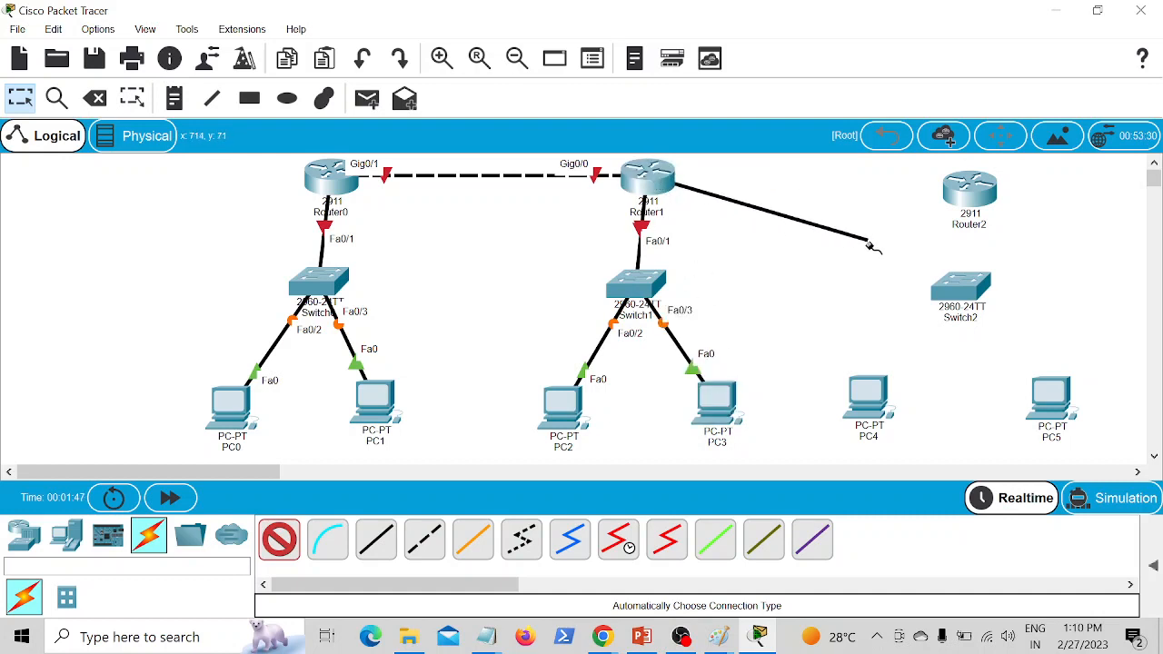
left_click(963, 191)
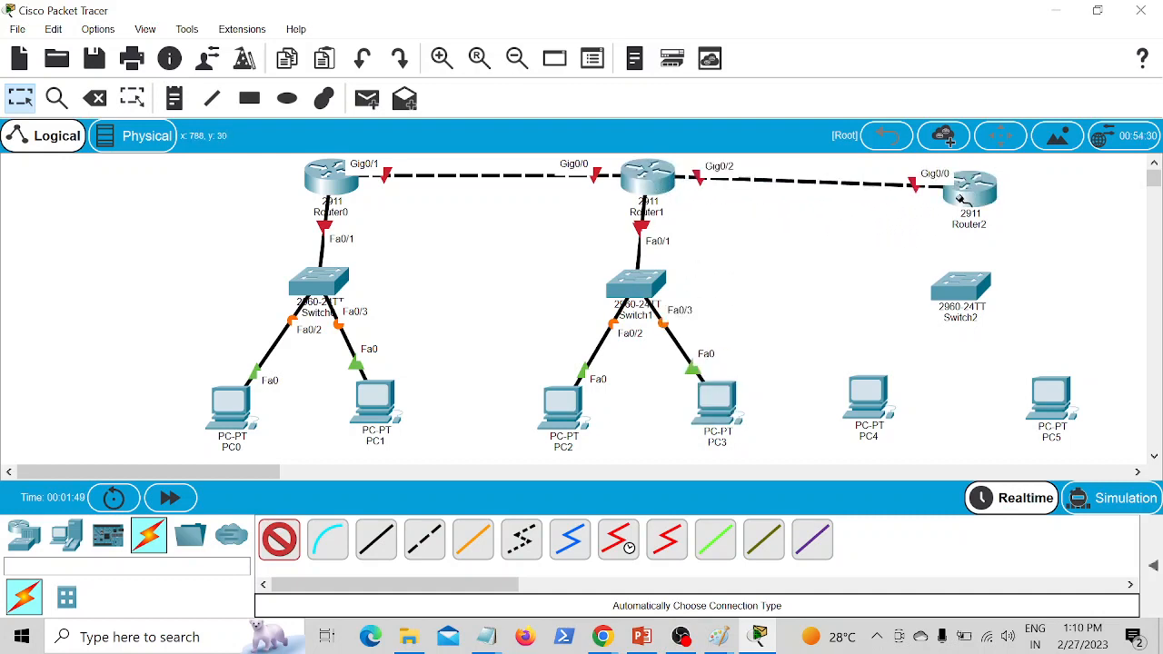
left_click(961, 199)
left_click(969, 291)
left_click(966, 294)
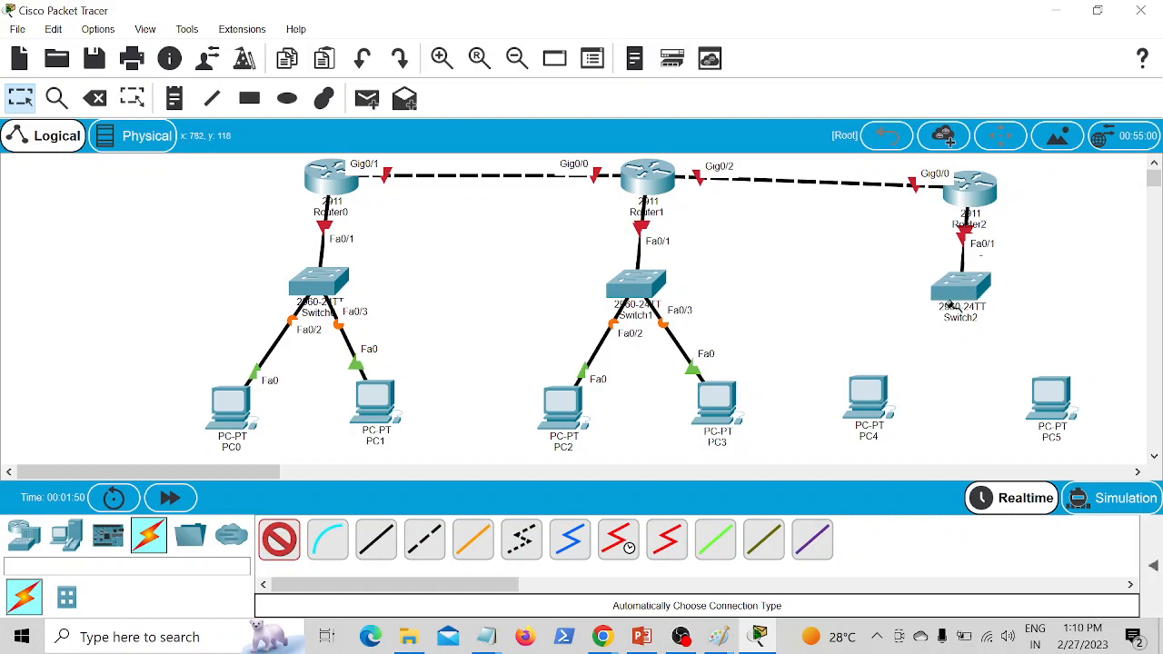
left_click(870, 398)
left_click(965, 289)
left_click(1051, 400)
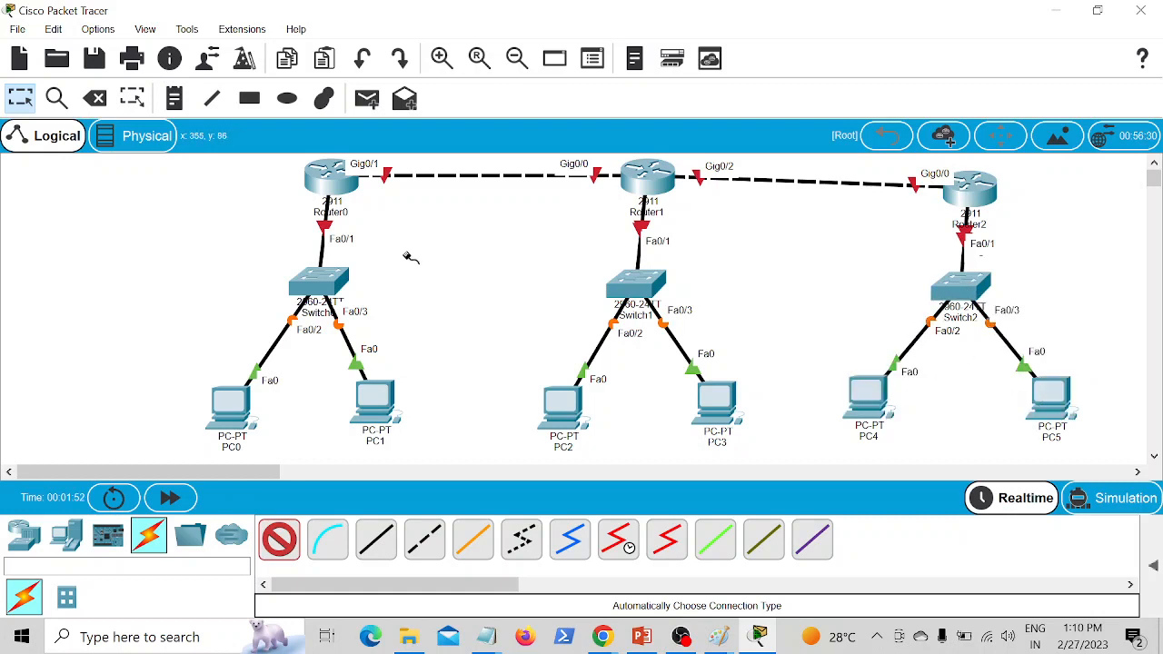
Step: Move the three switches slightly lower to space out the link labels, and align Router2 level with the other routers
left_click(18, 100)
left_click_drag(339, 288, 296, 306)
left_click_drag(633, 287, 636, 330)
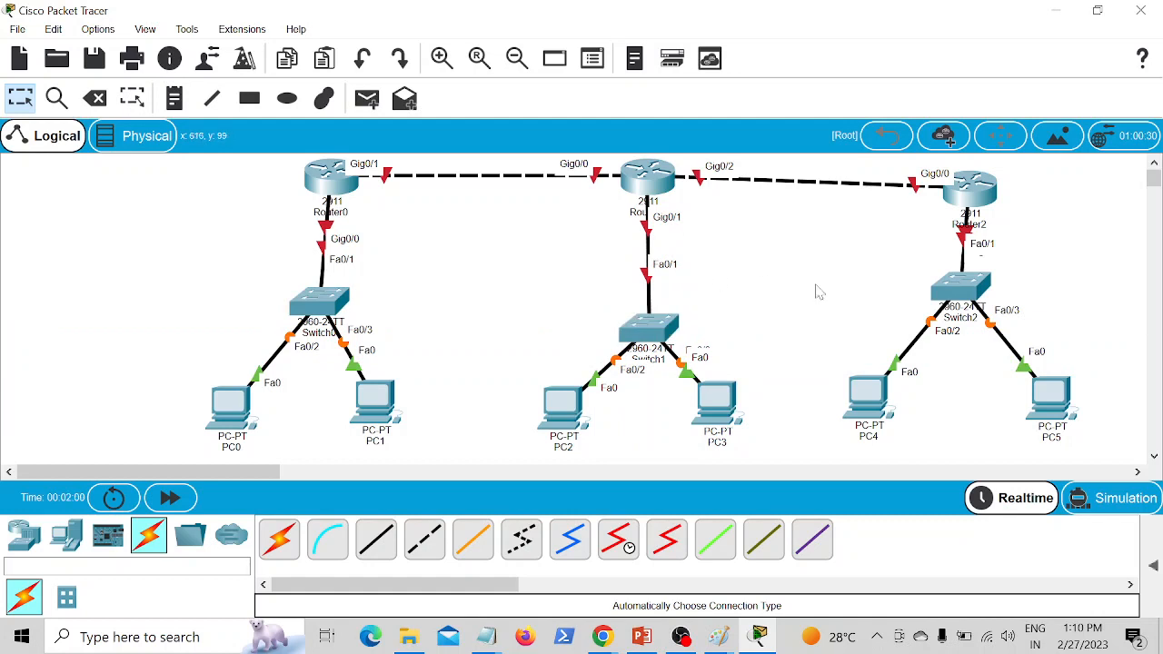
left_click_drag(972, 298, 969, 318)
left_click_drag(970, 199, 1000, 205)
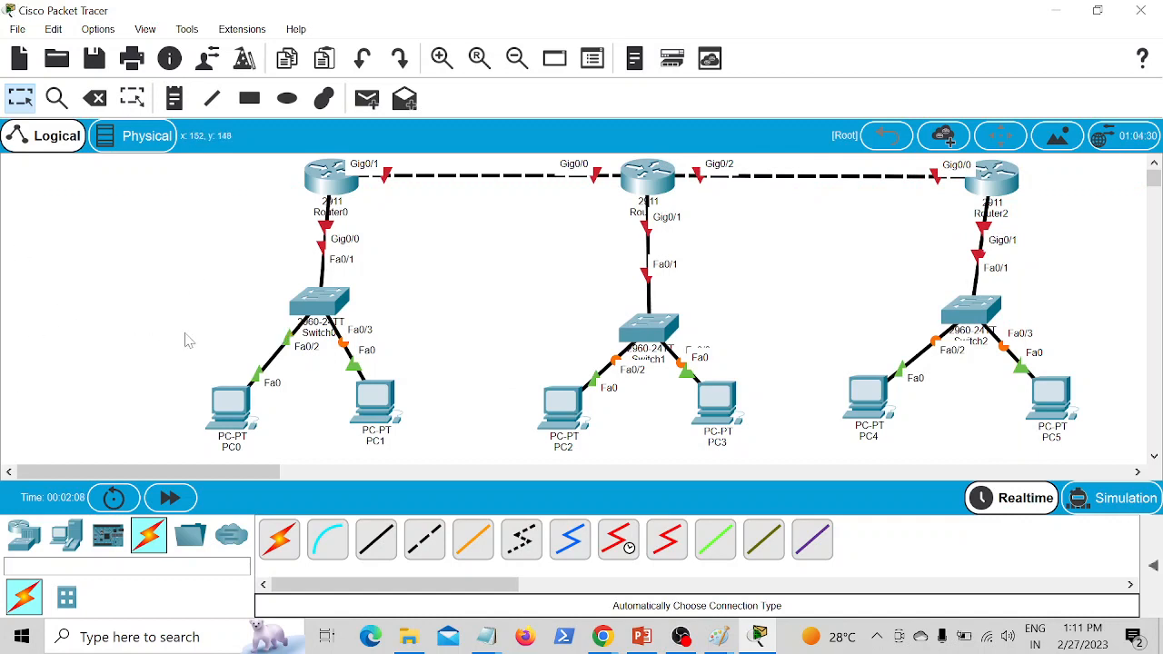
Step: Label the Router0, Router1 and Router2 LANs with text notes 192.168.1.0, 192.168.2.0 and 192.168.3.0 beside their router-to-switch links
left_click(174, 99)
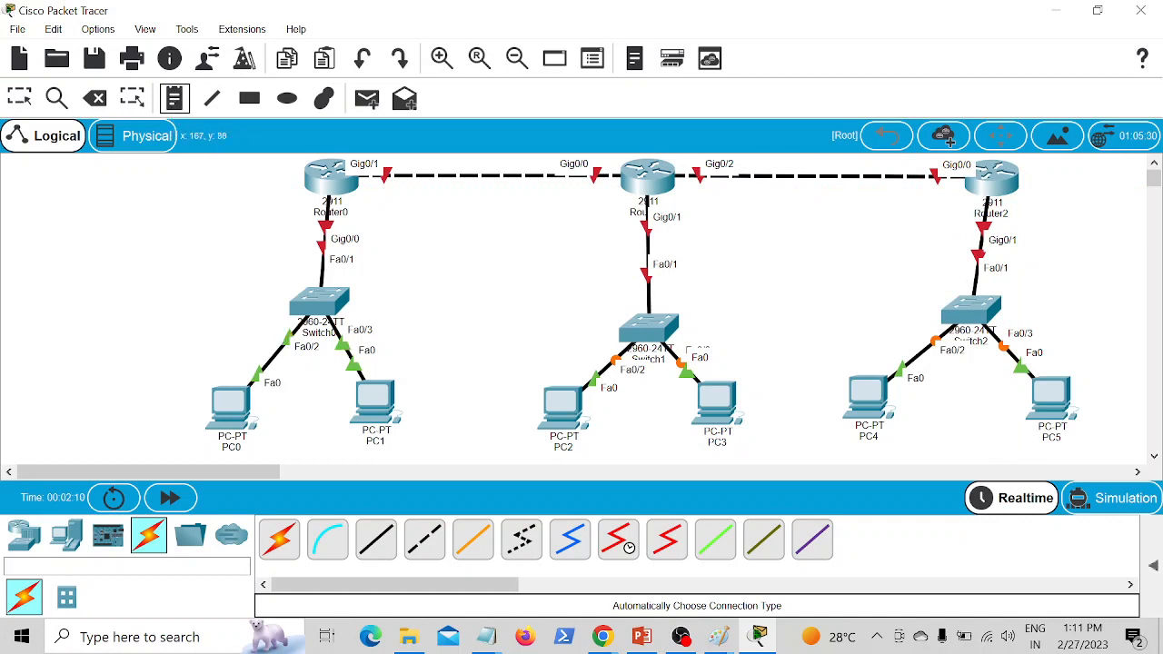
left_click(171, 255)
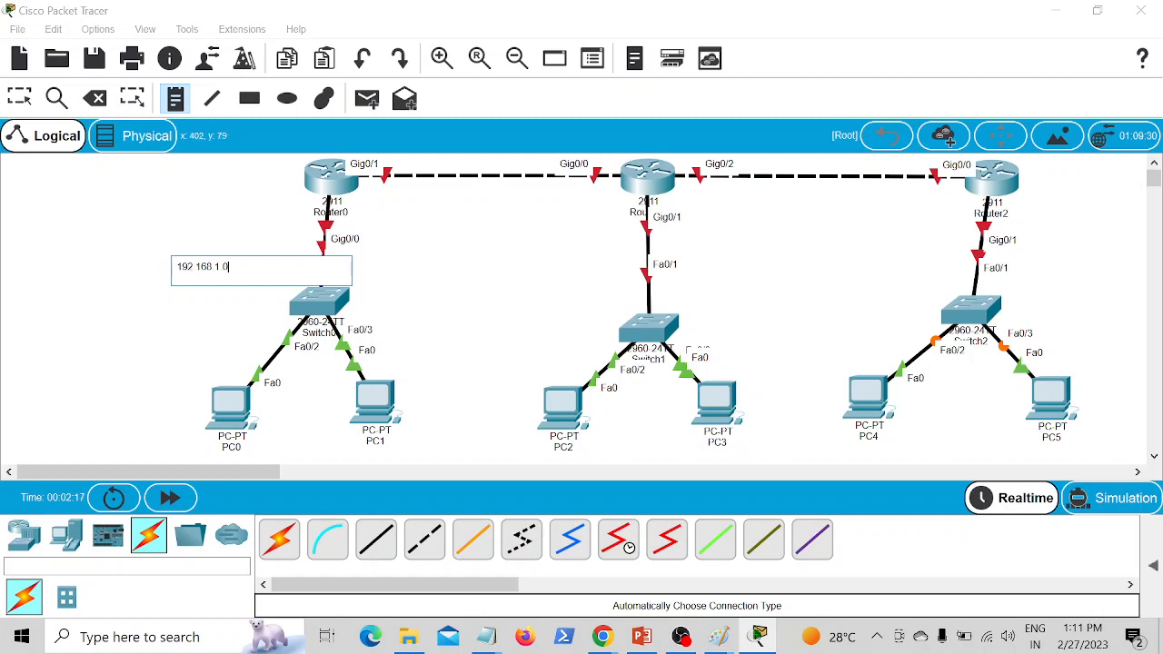
left_click(533, 262)
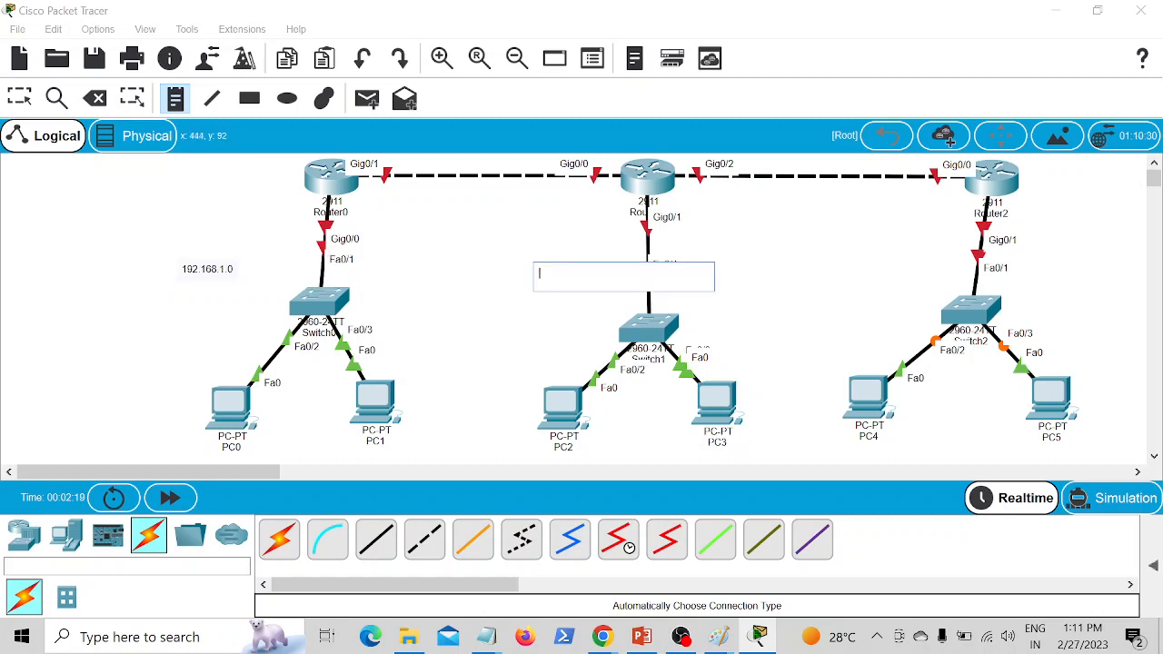
type("192.16")
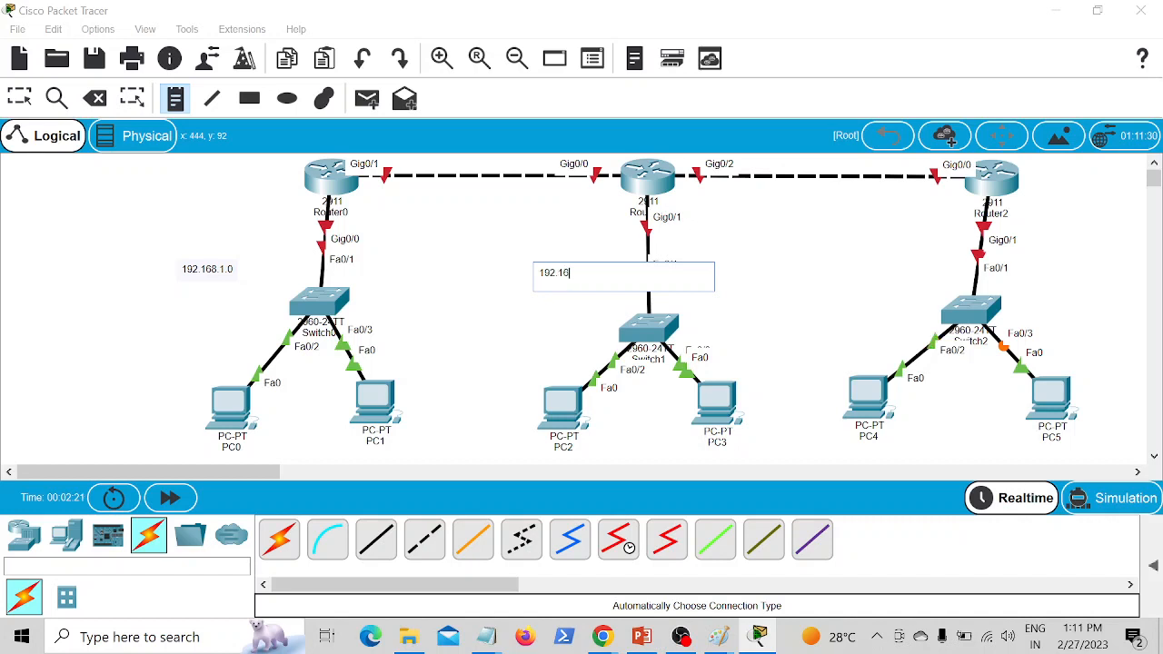
type("8.2.0")
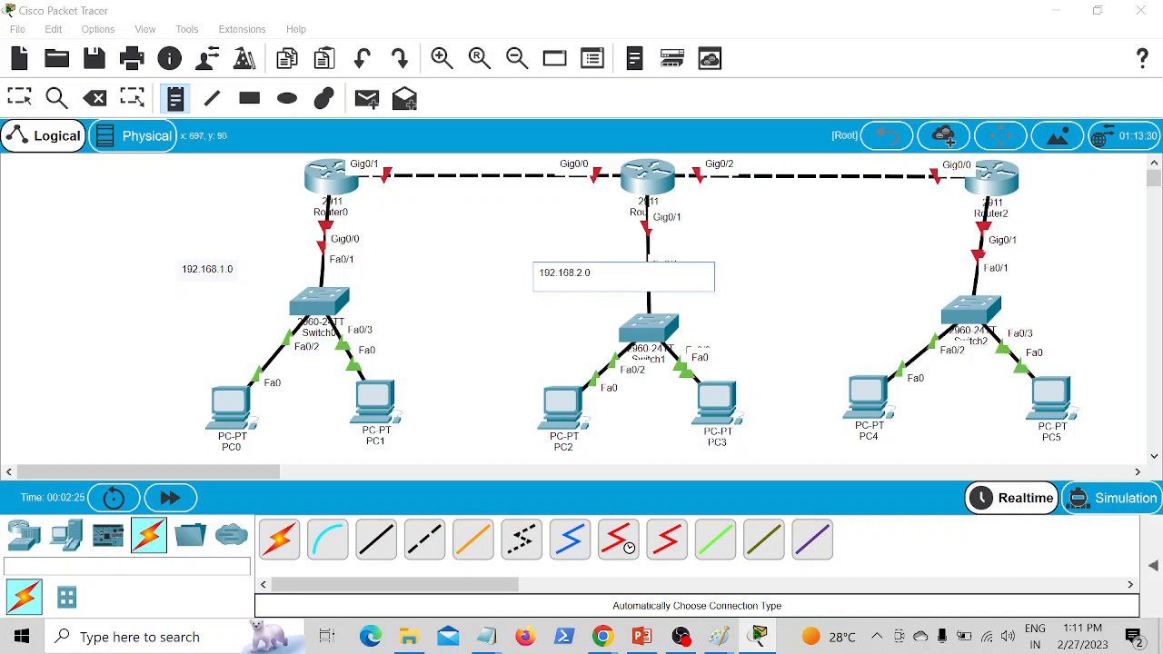
left_click(848, 259)
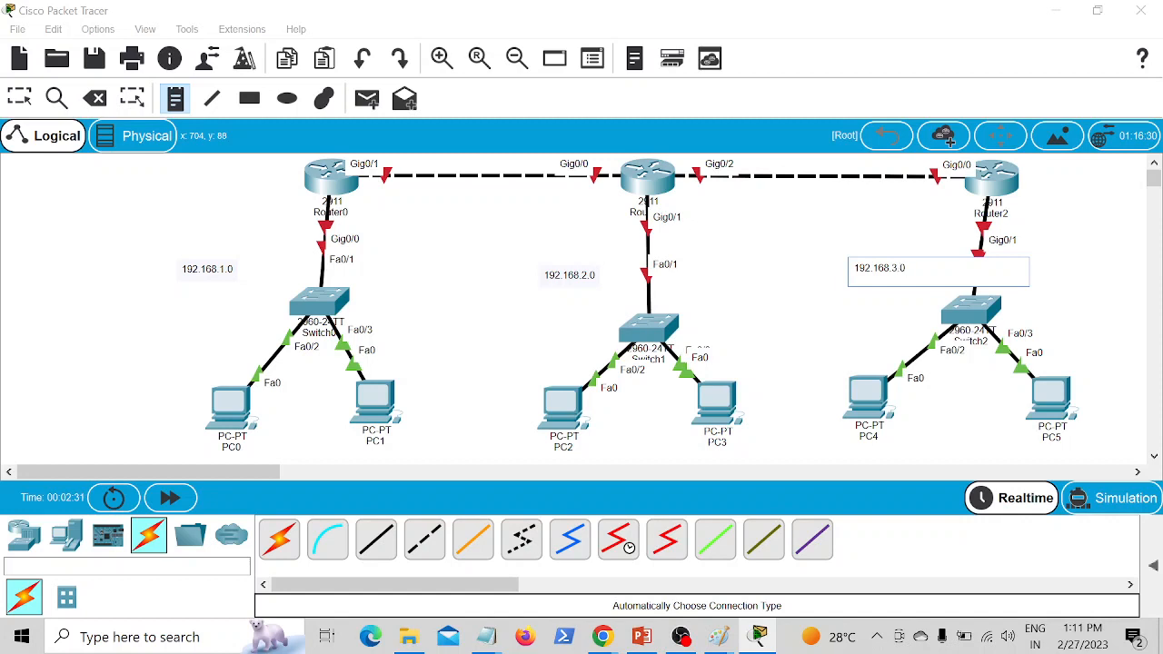
left_click(823, 241)
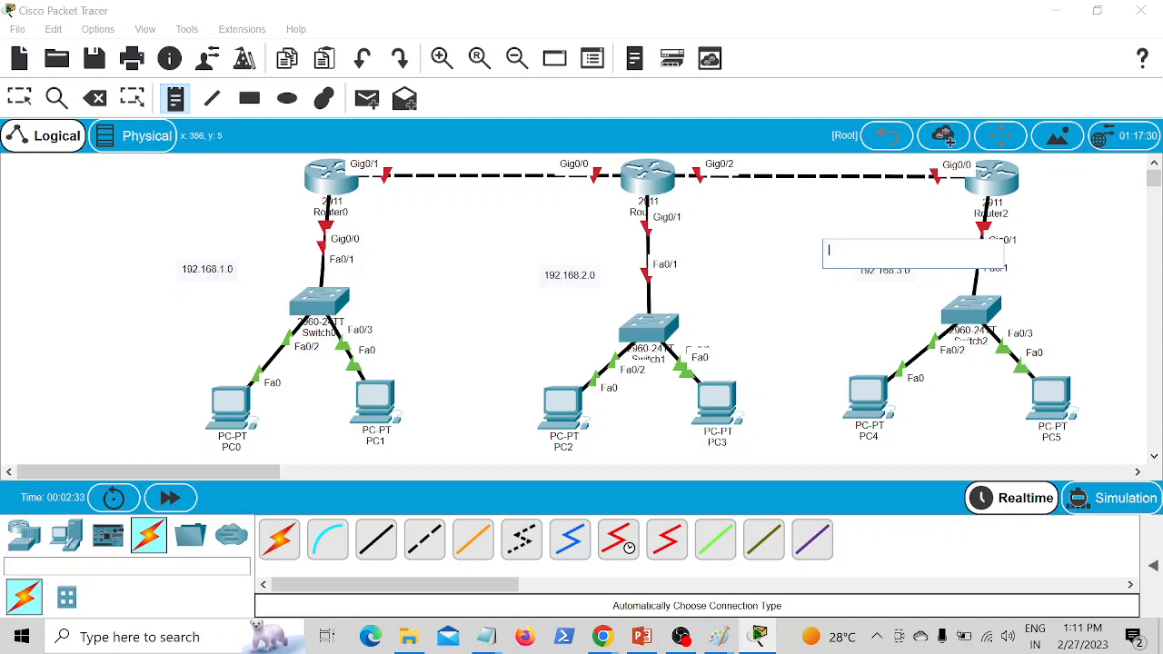
Step: Label the Router0–Router1 link with the note 10.0.0.0 and the Router1–Router2 link with 20.0.0.0
left_click(415, 191)
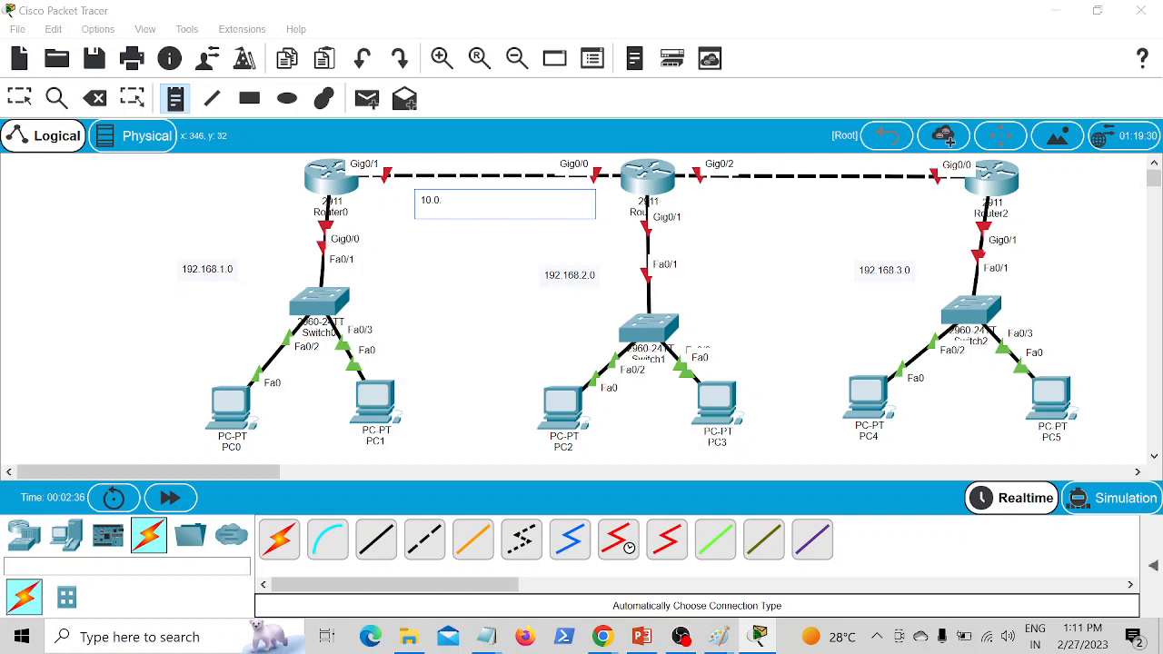
type("10.0.0.0")
left_click(761, 196)
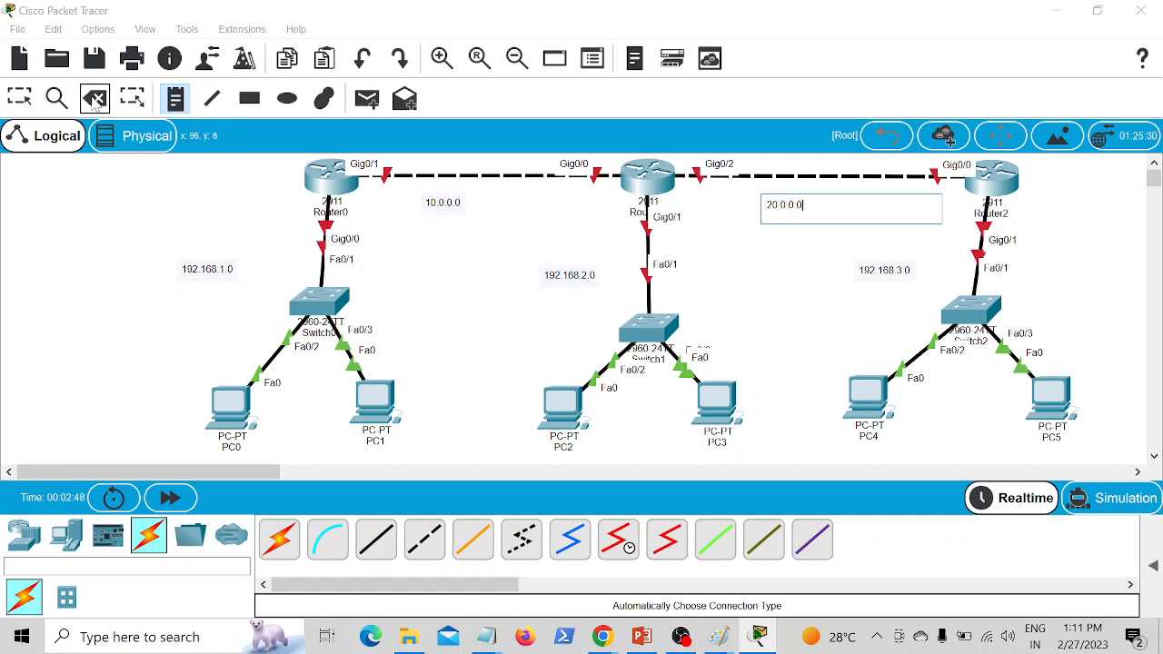
left_click(19, 98)
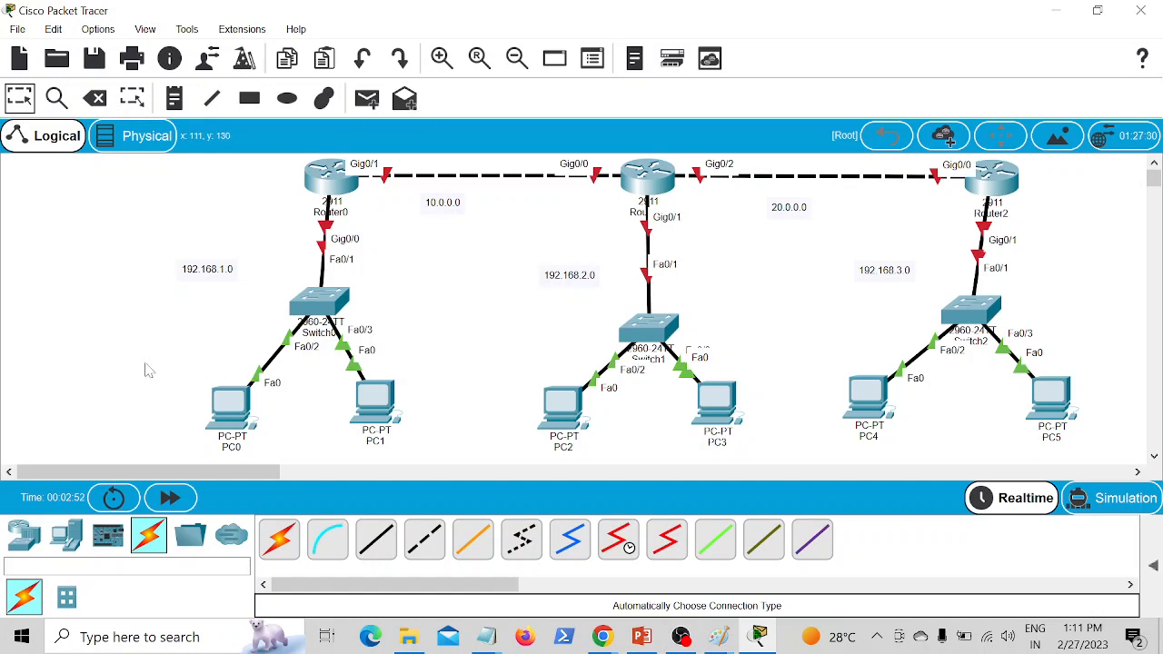
Step: Label the three routers with text notes router1, router 2 and router 3 beside Router0, Router1 and Router2, then return to selection mode
left_click(175, 98)
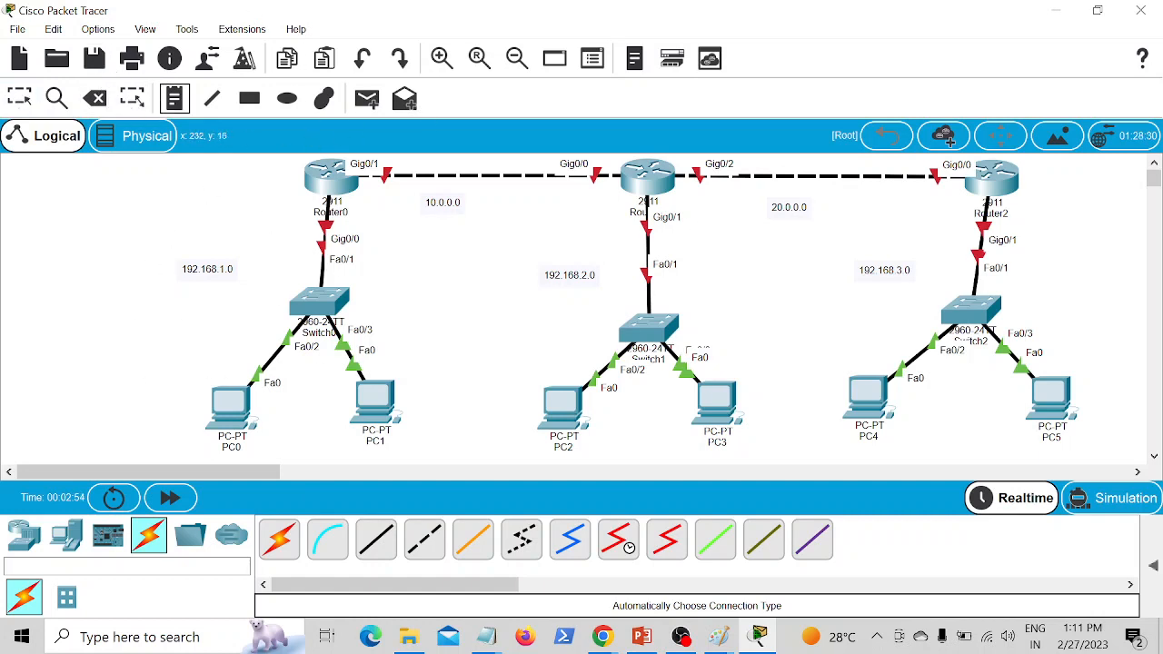
left_click(246, 179)
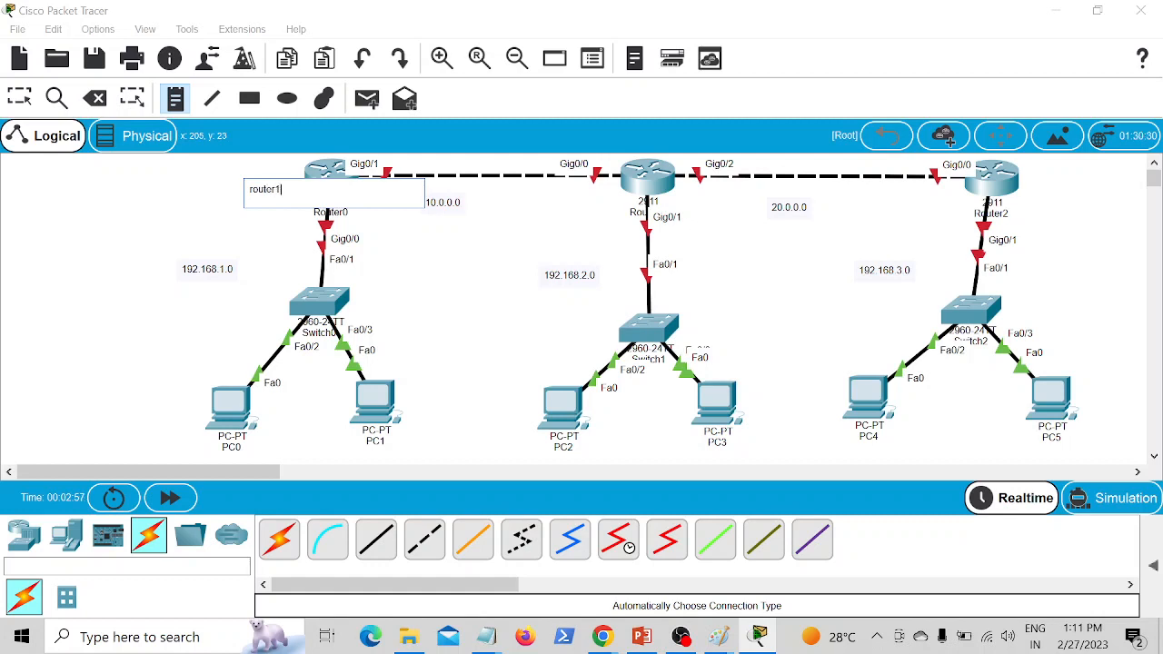
left_click(564, 190)
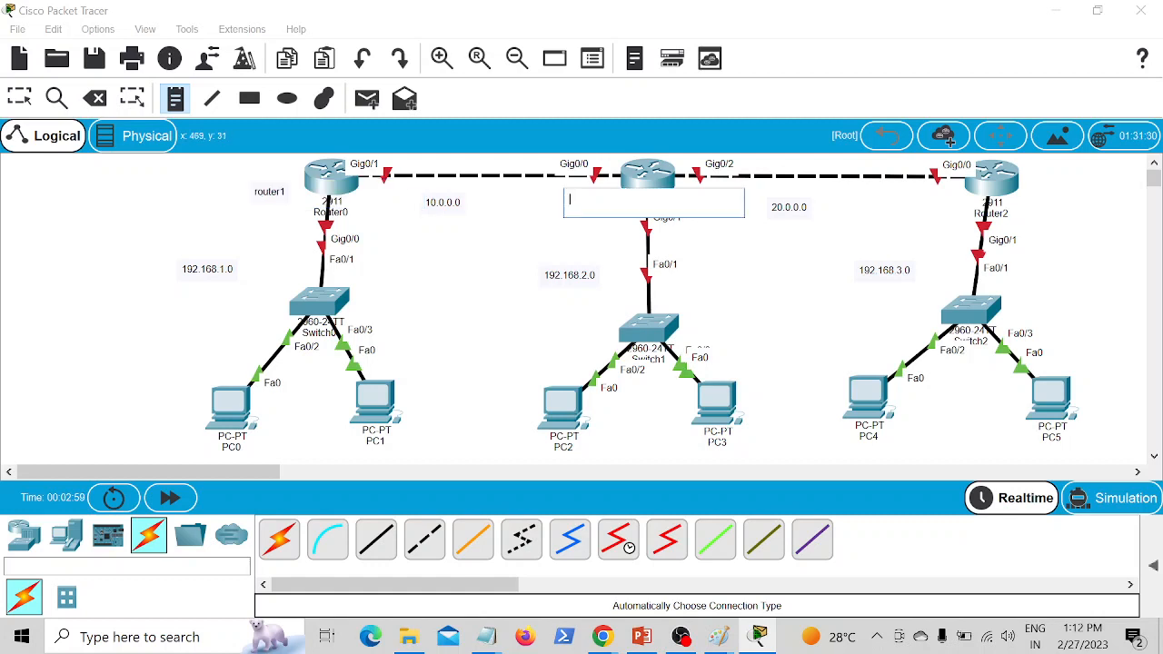
left_click(552, 191)
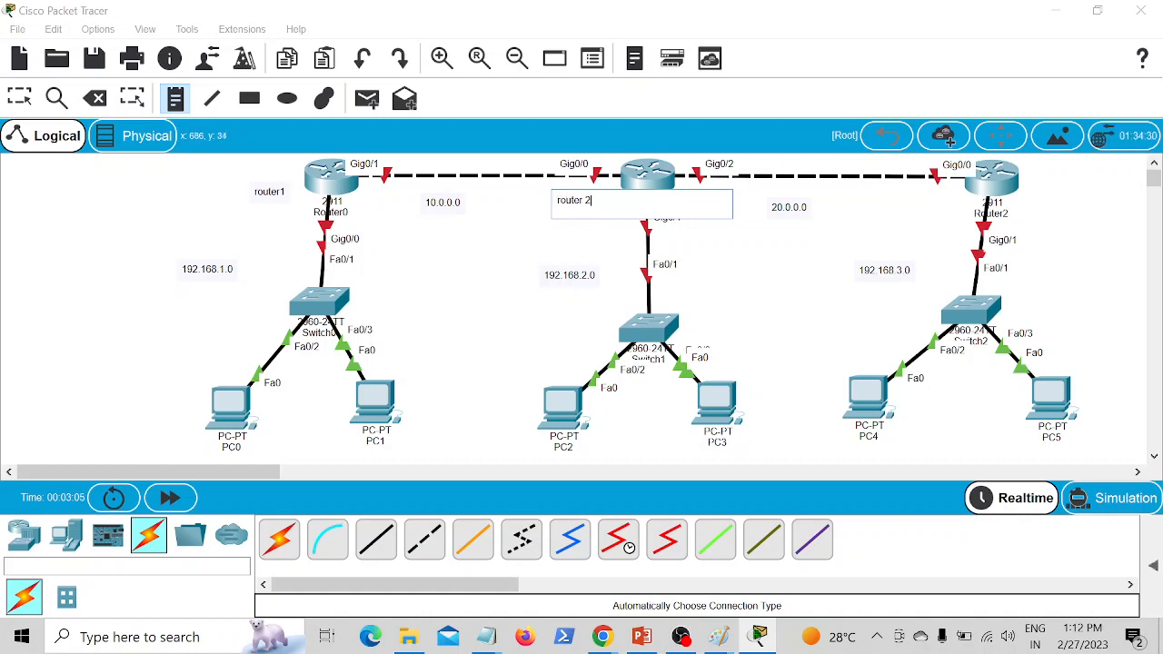
left_click(878, 192)
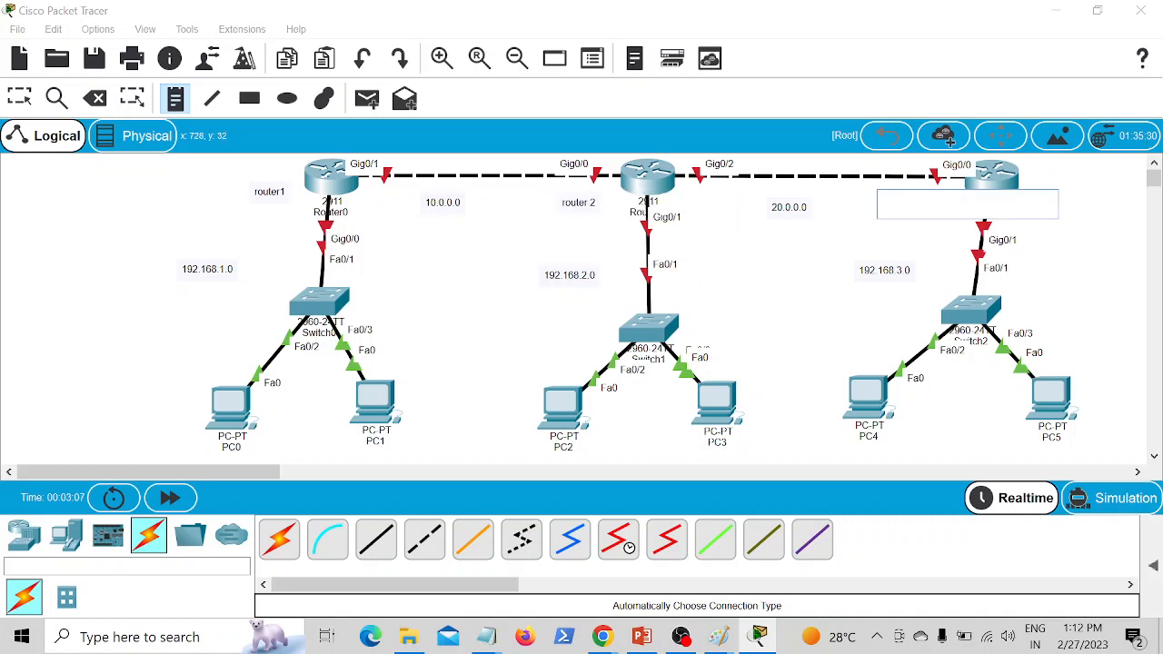
type("router 3")
left_click(144, 181)
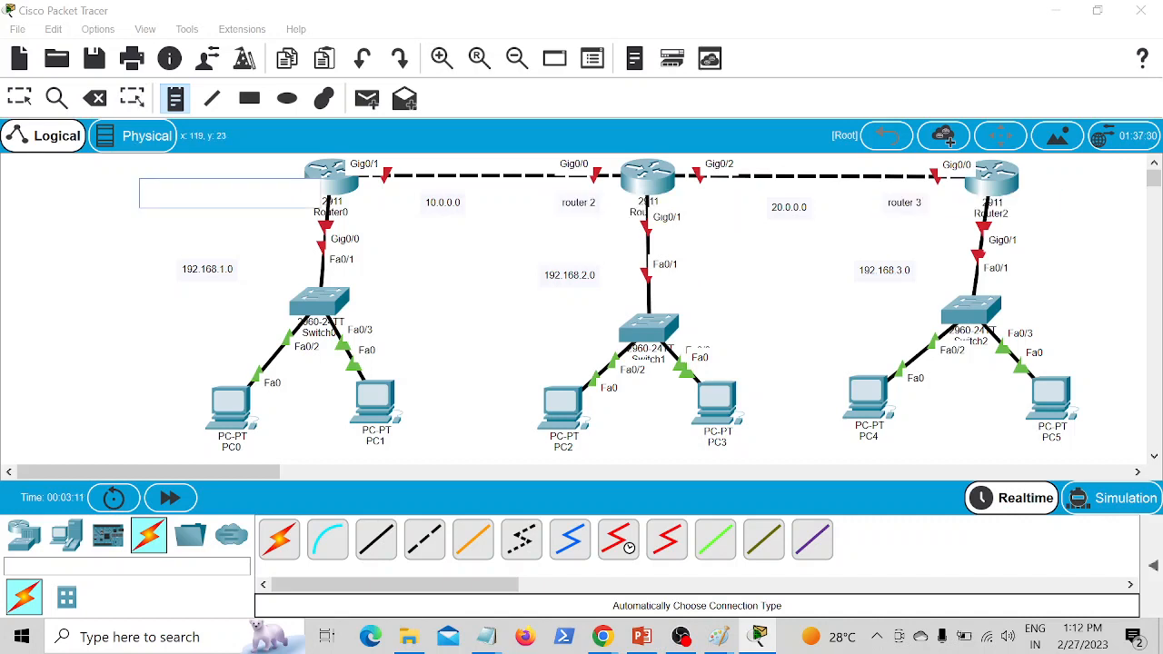
left_click(26, 104)
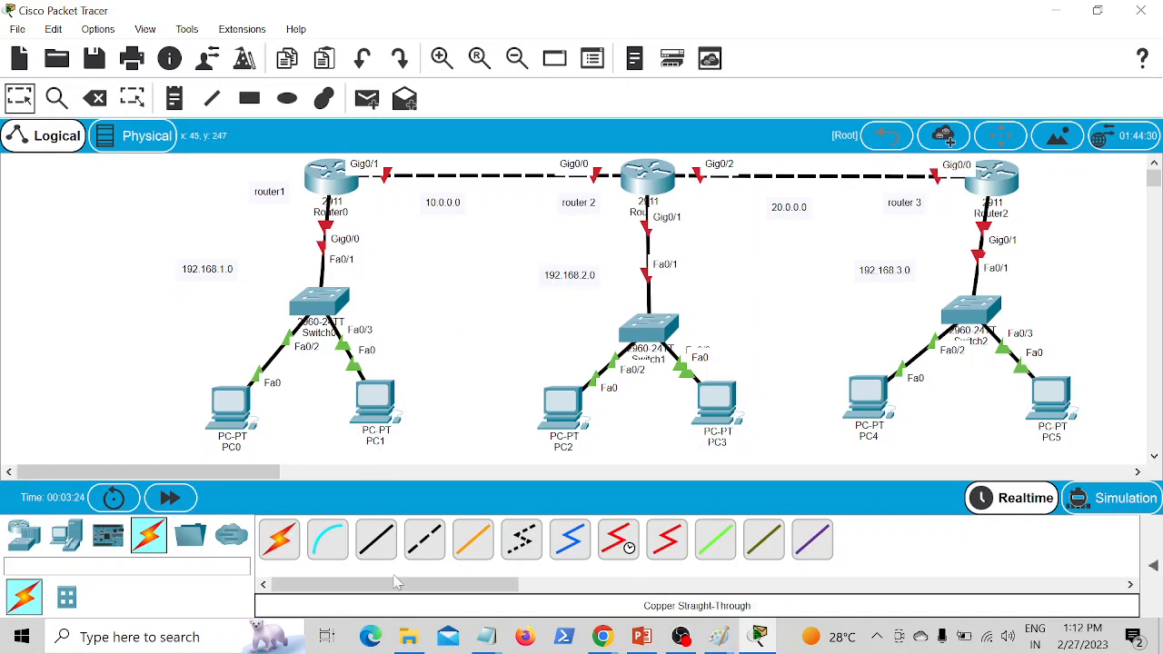
Step: Configure PC0 with static IP address 192.168.1.1, subnet mask 255.255.255.0 and default gateway 192.168.1.100
left_click(222, 407)
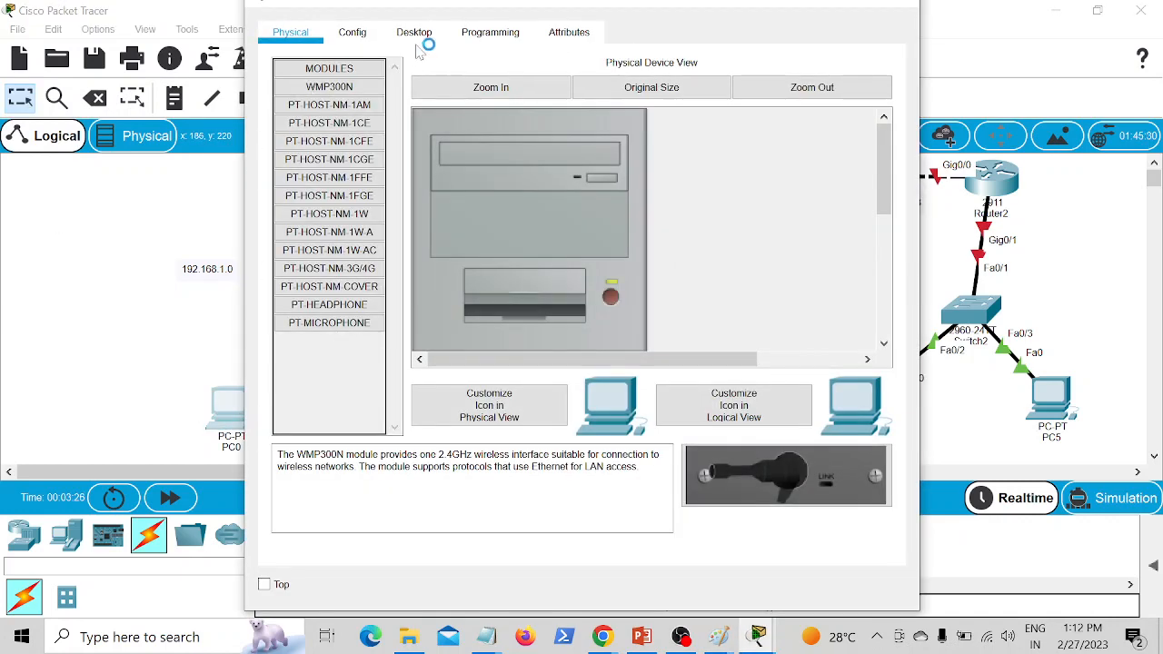
left_click(414, 35)
left_click(359, 131)
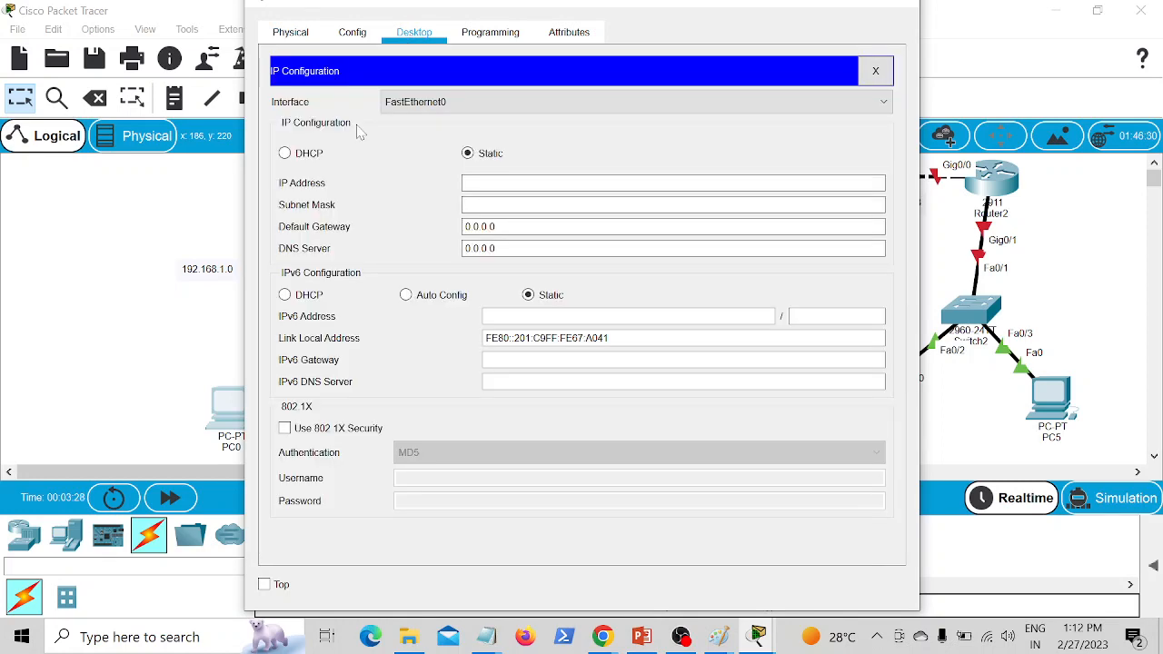
left_click(509, 184)
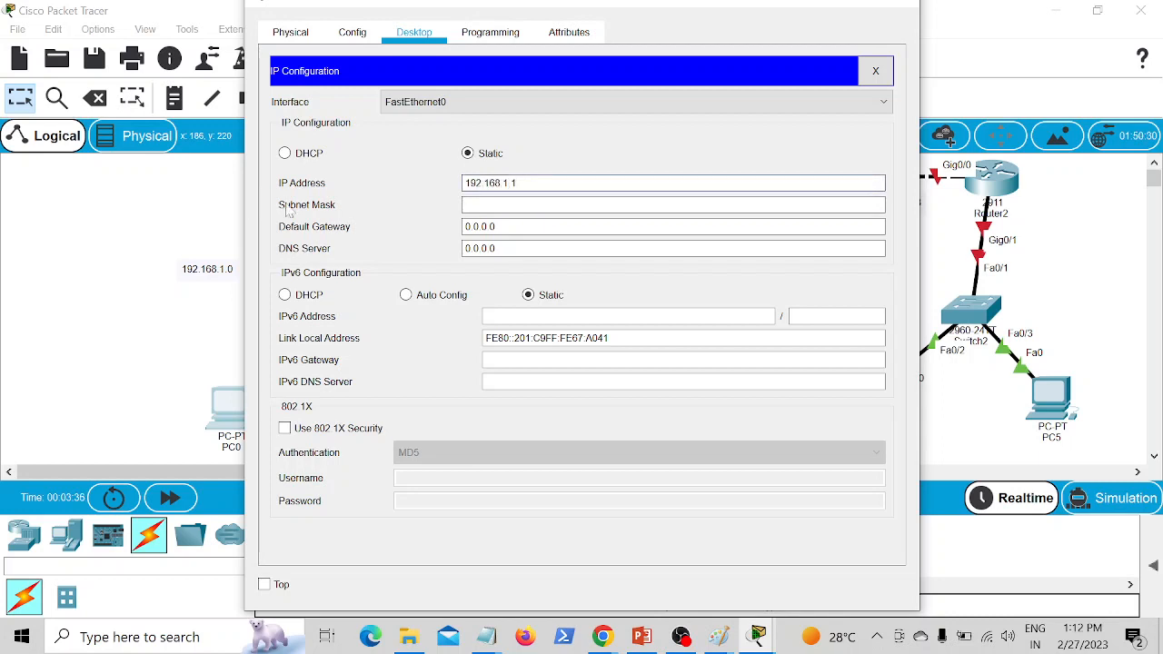
left_click(470, 206)
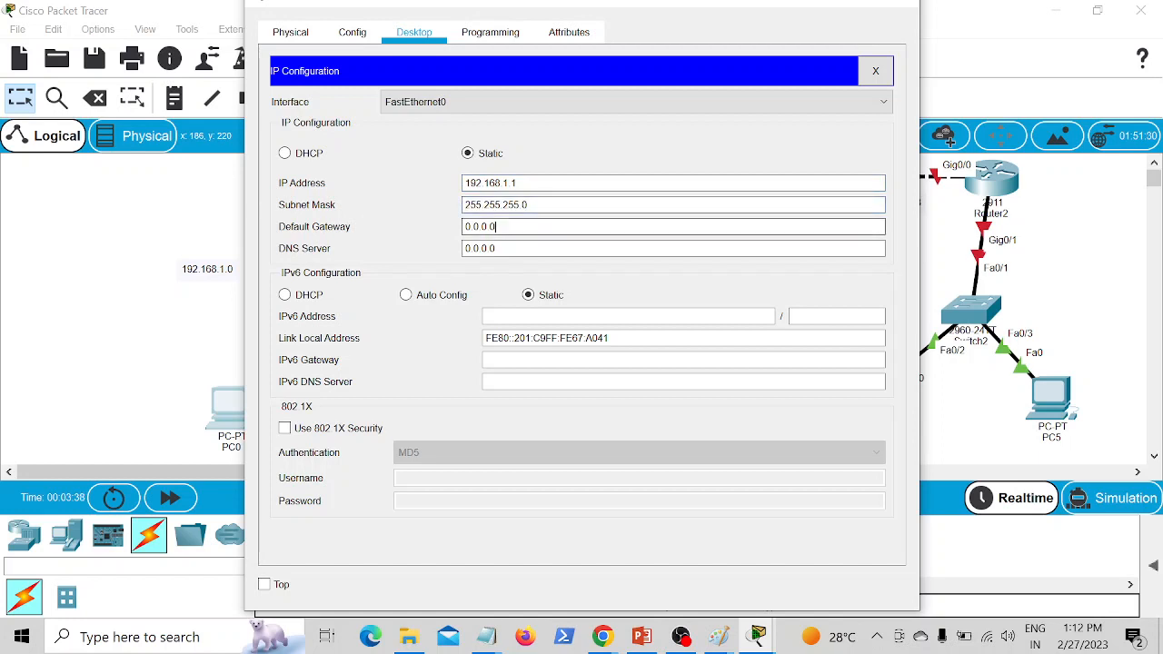
key("BackSpace")
key("BackSpace")
key("BackSpace")
key("BackSpace")
key("BackSpace")
key("BackSpace")
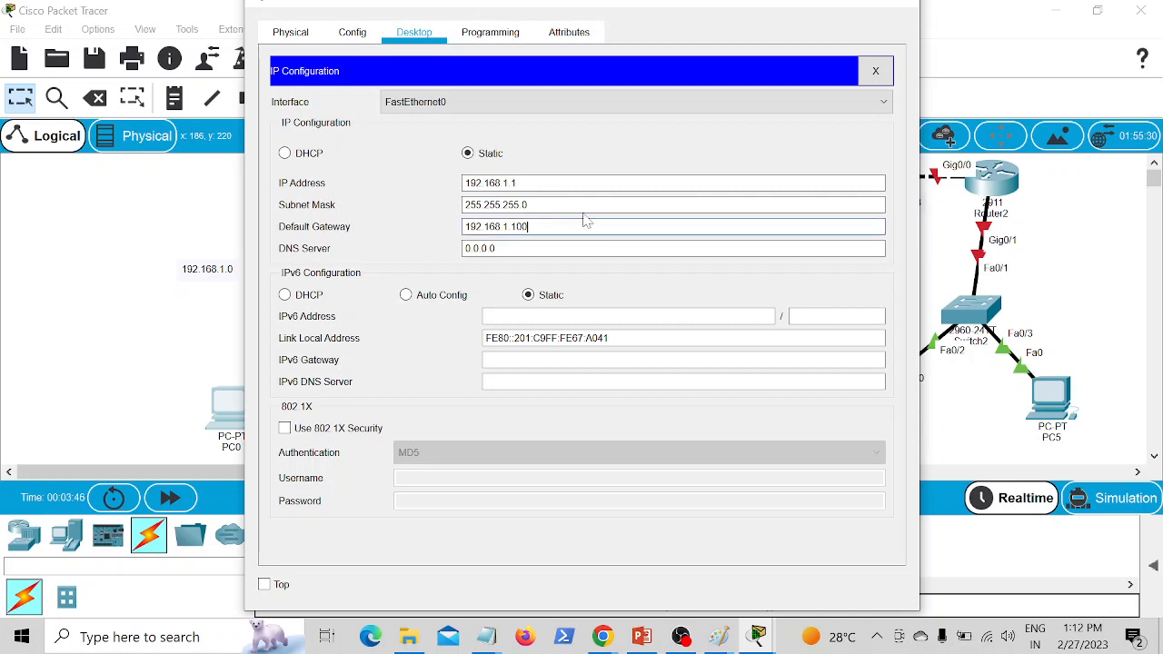
left_click(129, 275)
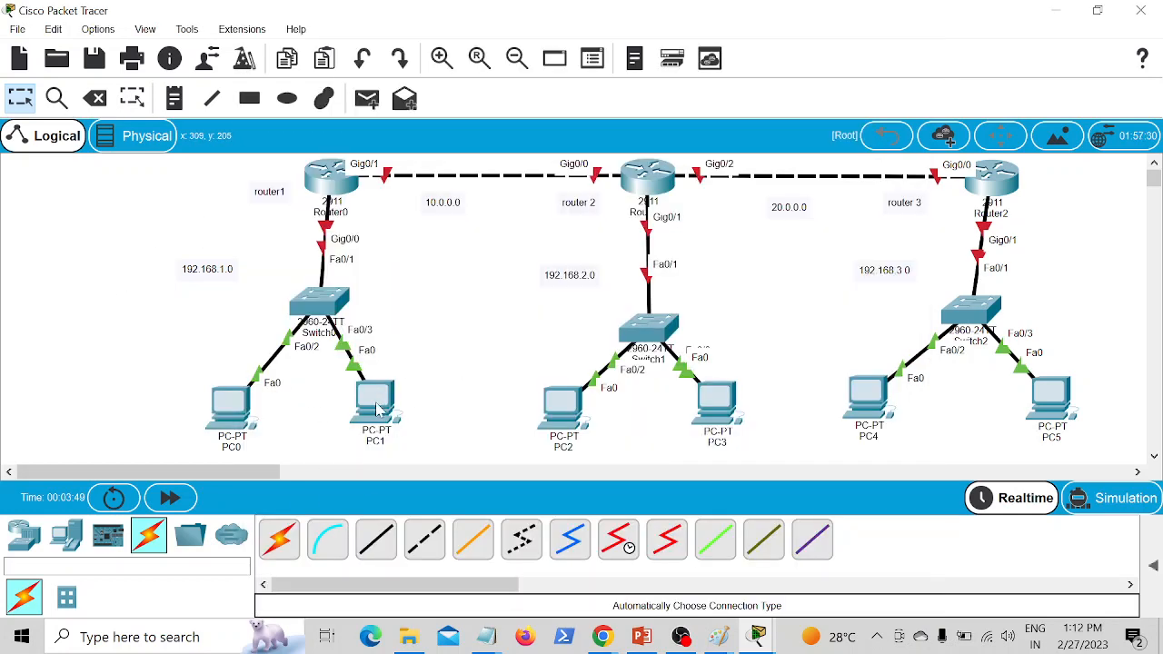
Step: Configure PC1 with static IP address 192.168.1.2 and subnet mask 255.255.255.0, and fill in its default gateway
left_click(377, 404)
left_click(410, 33)
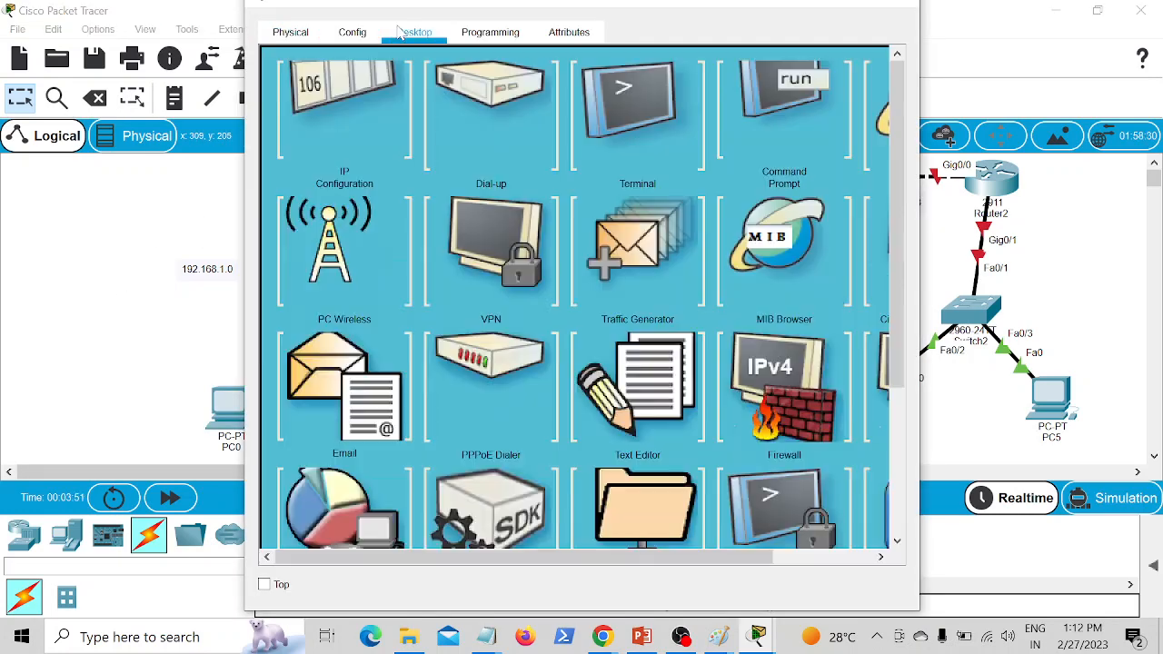
left_click(372, 167)
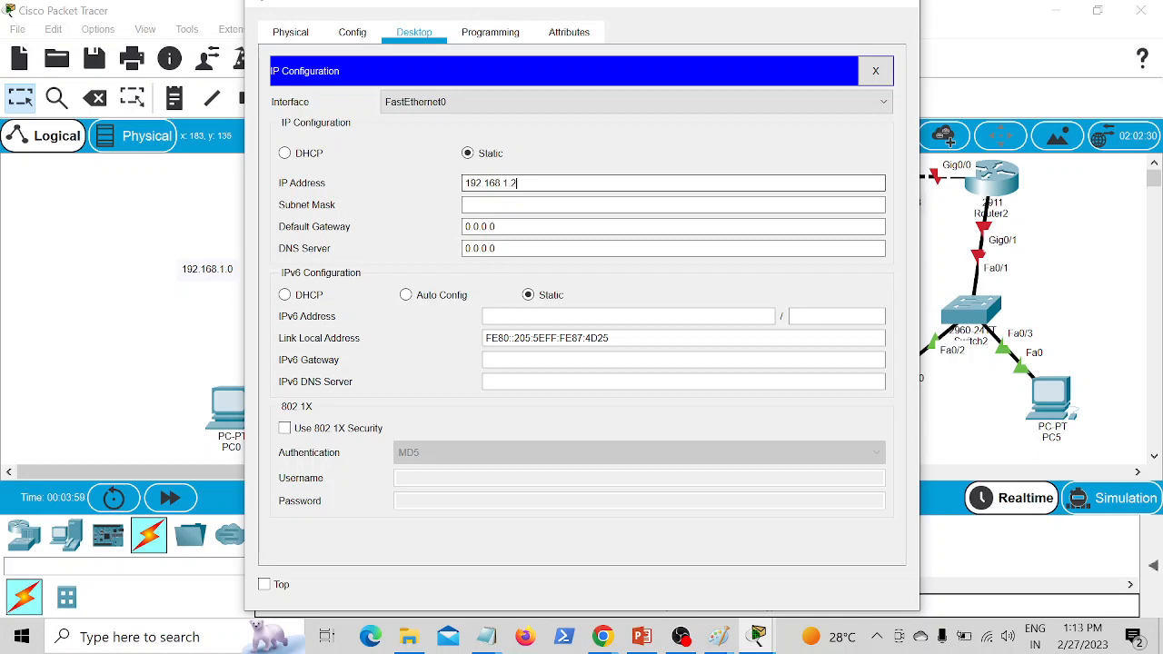
left_click(496, 205)
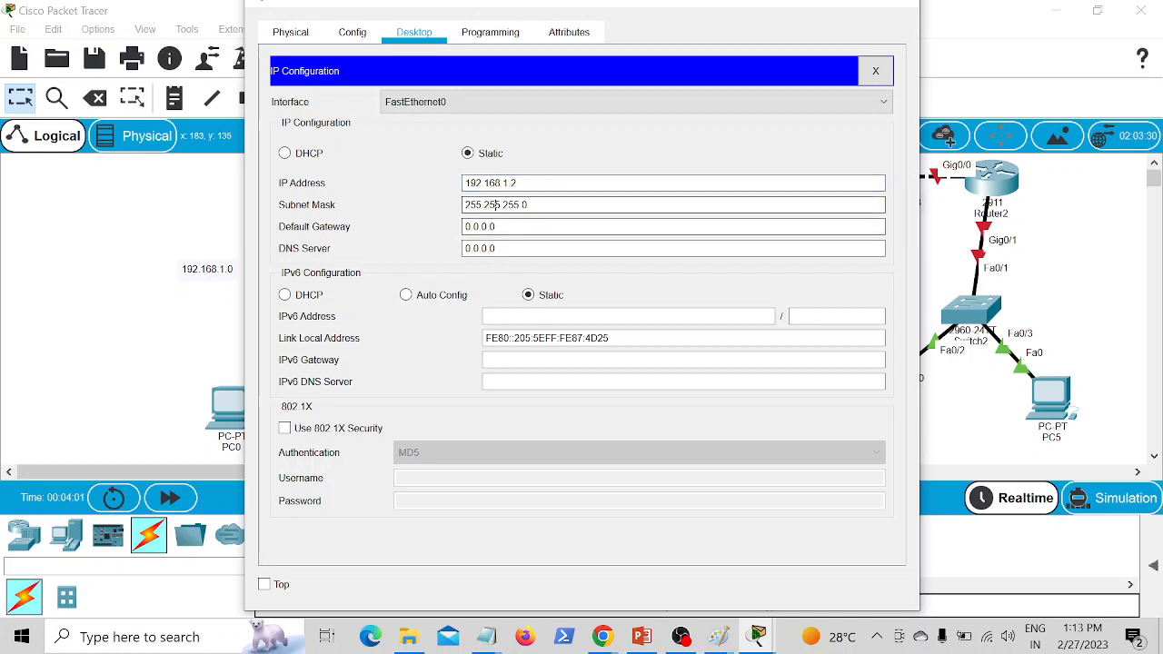
left_click(495, 227)
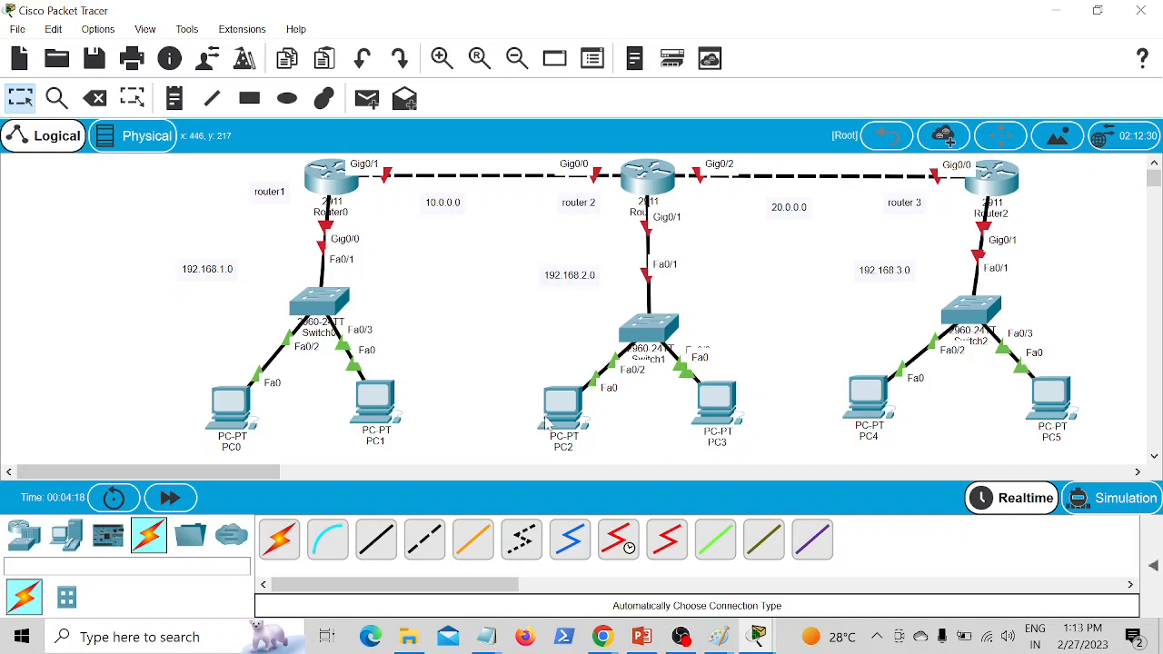
Step: Give PC2 the static IP address 192.168.2.1 with subnet mask 255.255.255.0
left_click(563, 404)
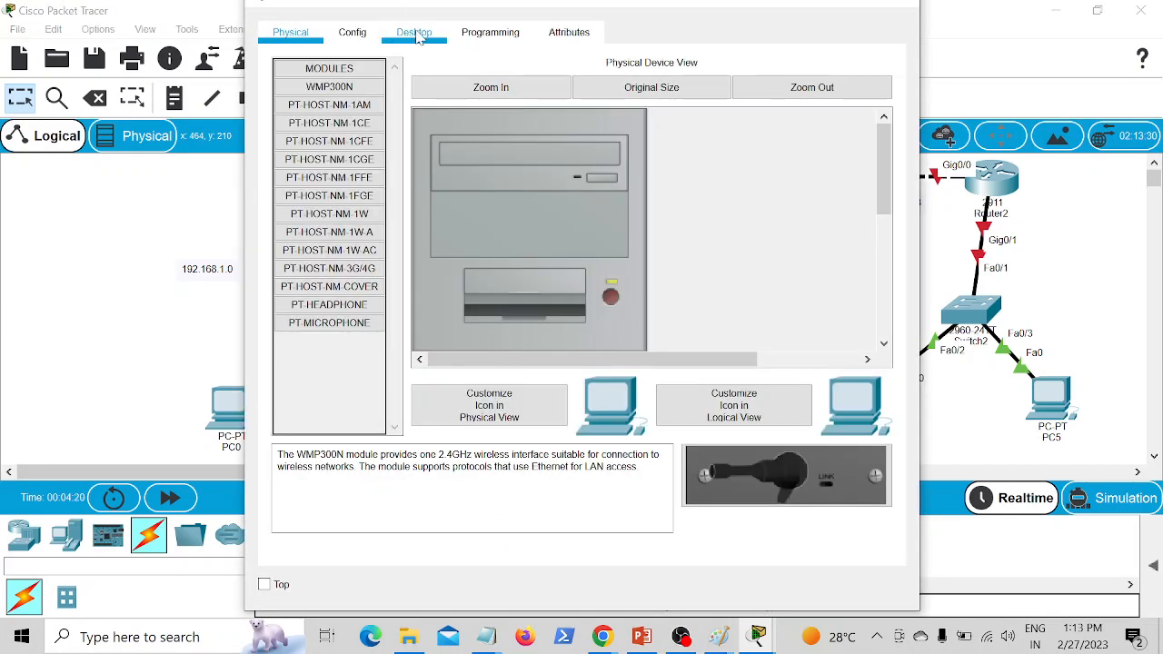
left_click(416, 33)
left_click(356, 127)
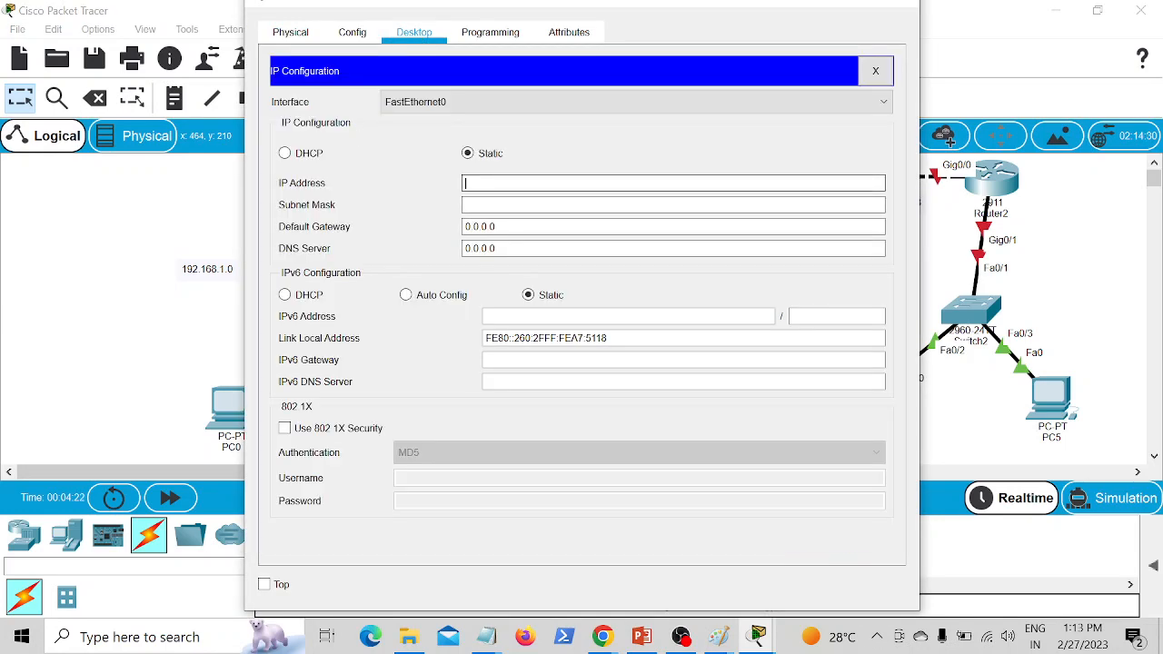
type("19")
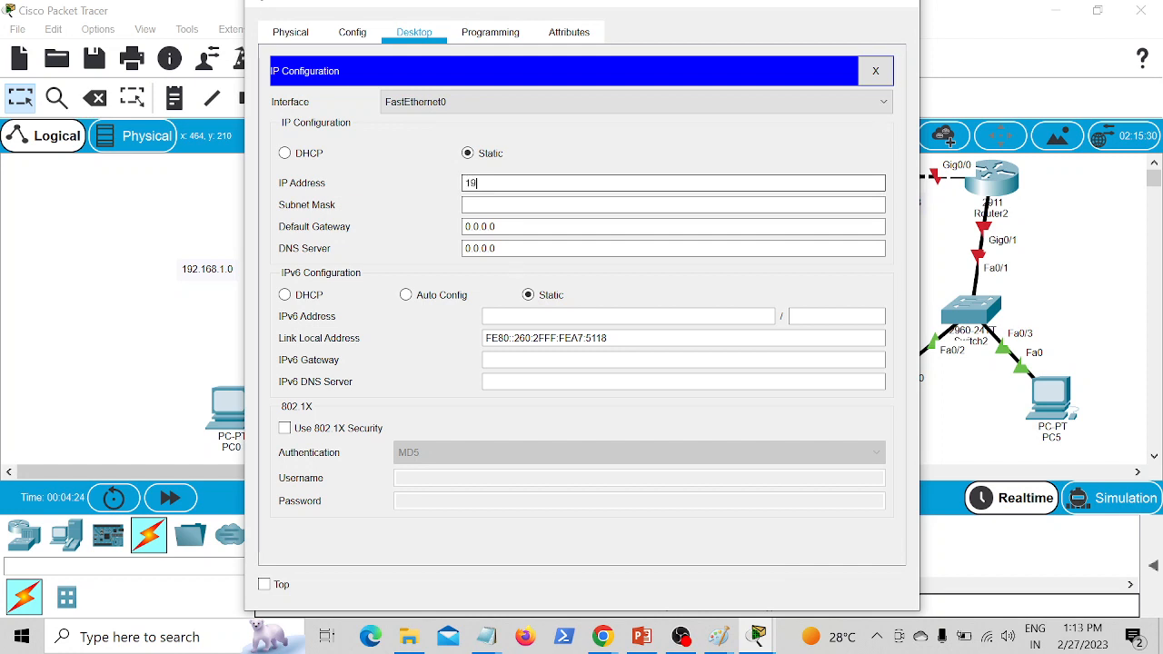
type("2.168.2.1")
key("Tab")
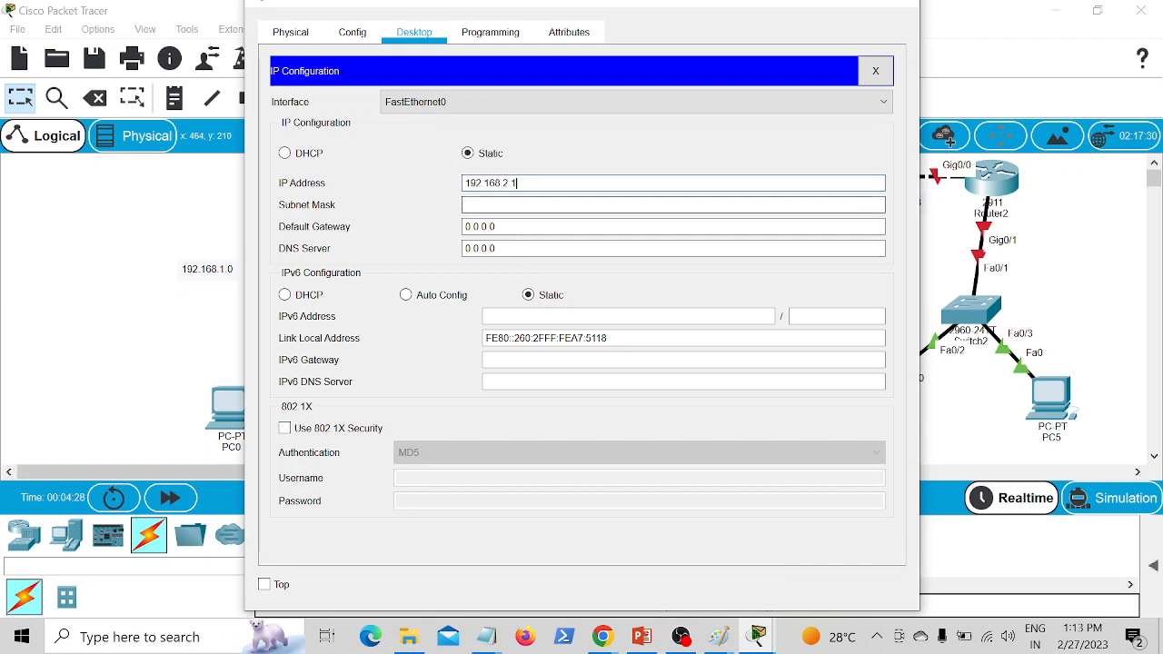
key("Tab")
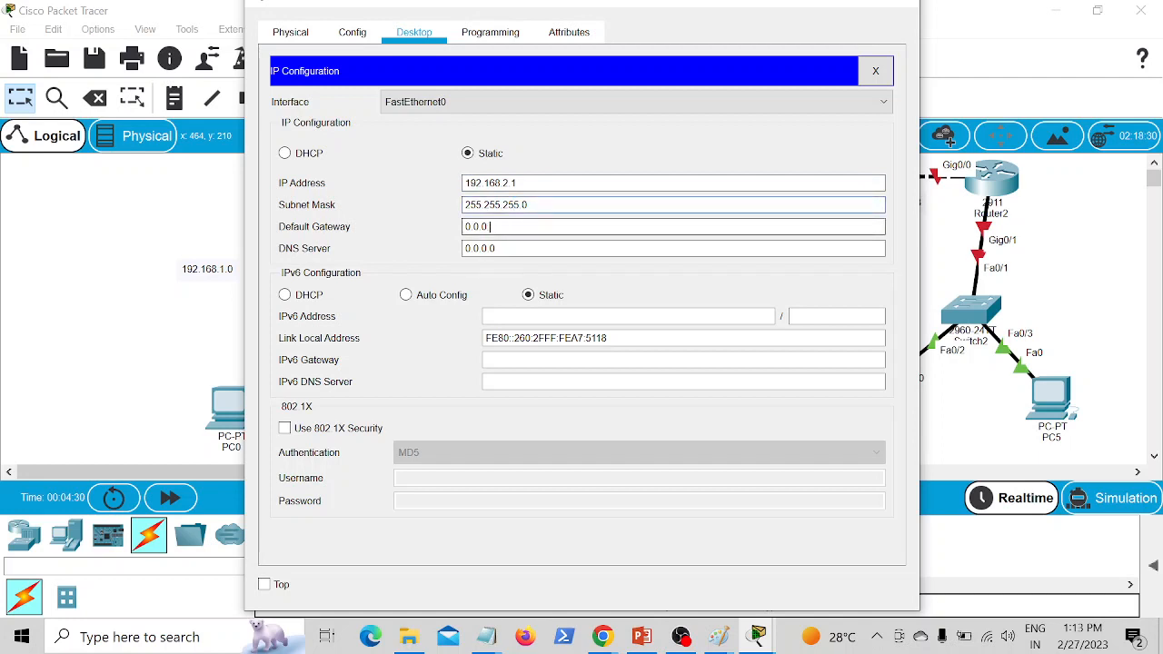
Step: Set PC2's default gateway to 192.168.2.100 and return to the topology
key("BackSpace")
key("BackSpace")
key("BackSpace")
key("BackSpace")
key("BackSpace")
type("192.168.2.100")
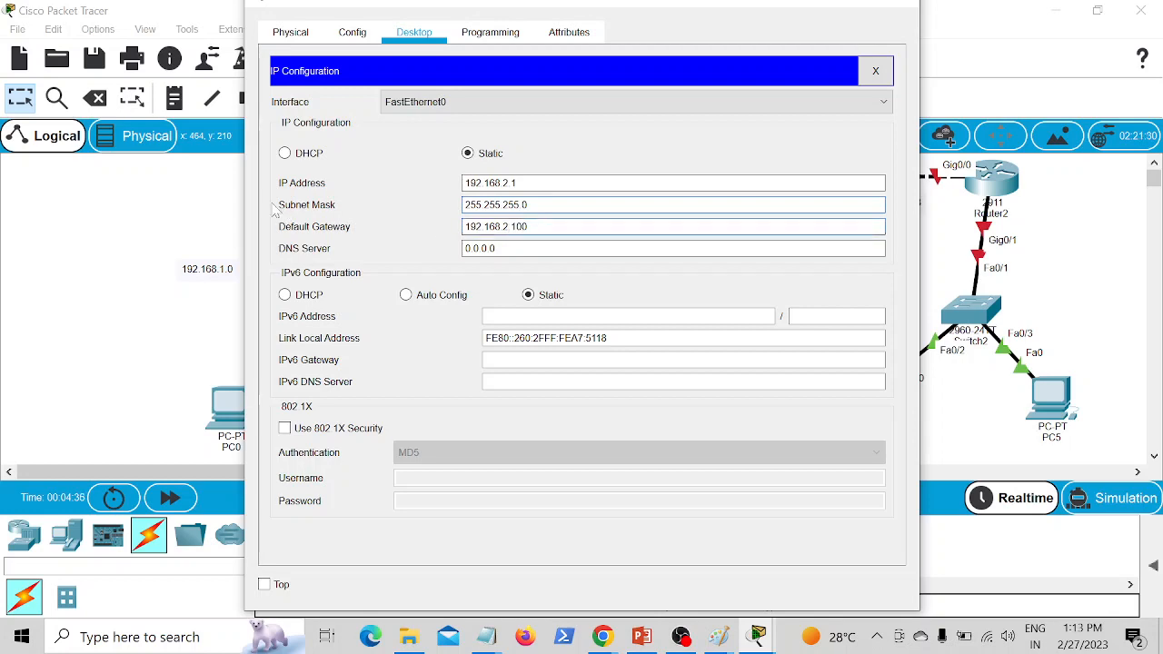
left_click(170, 316)
Step: Give PC3 the static IP address 192.168.2.2 with subnet mask 255.255.255.0
left_click(722, 404)
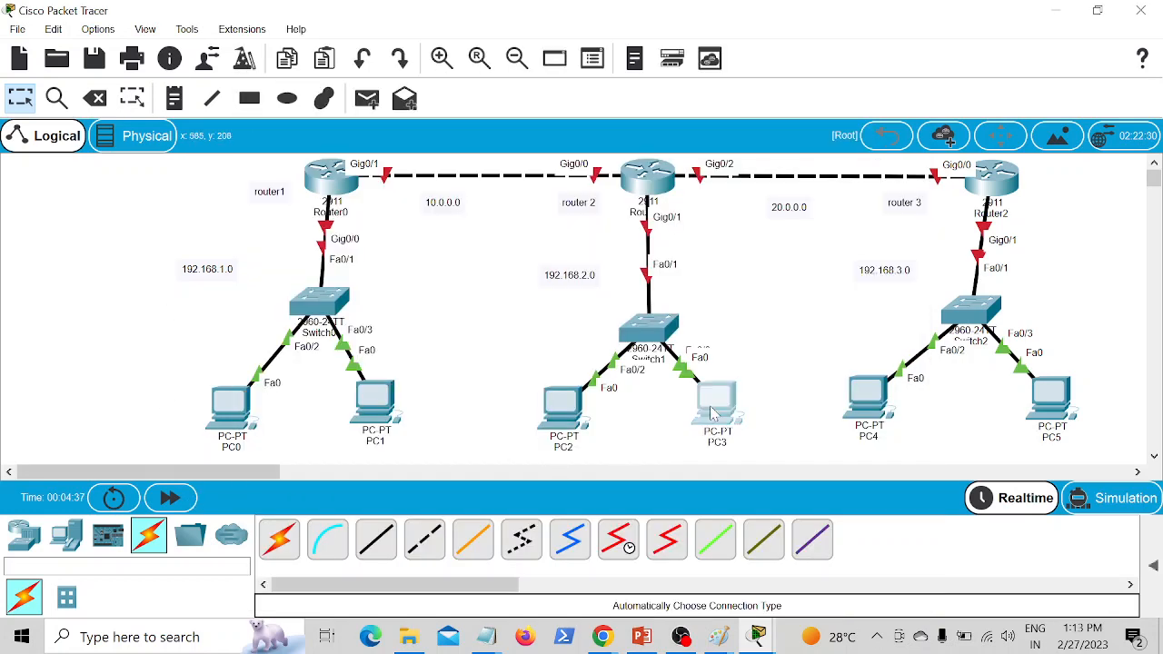
left_click(414, 34)
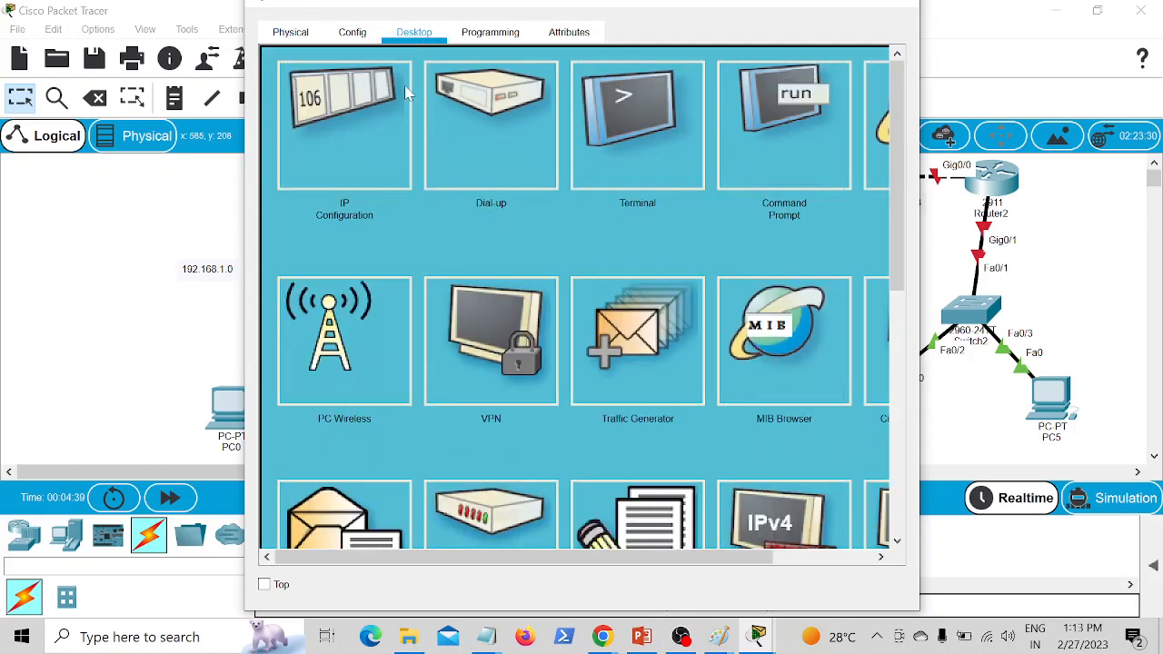
left_click(368, 126)
left_click(466, 183)
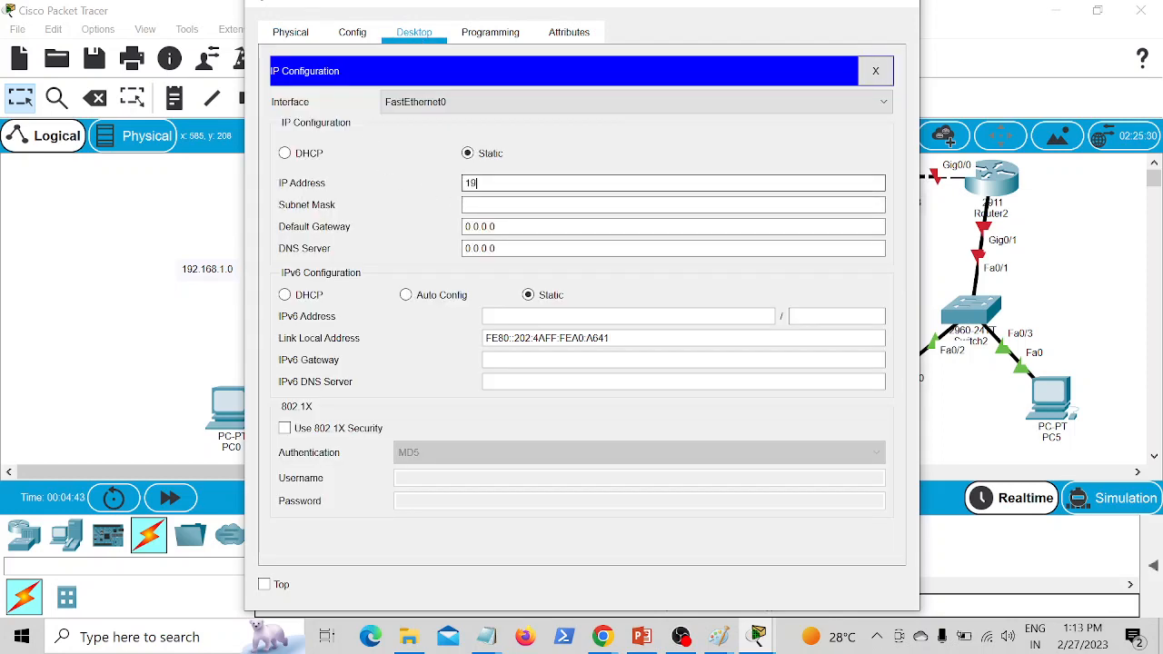
type("192.168.2.1")
key("Tab")
key("Tab")
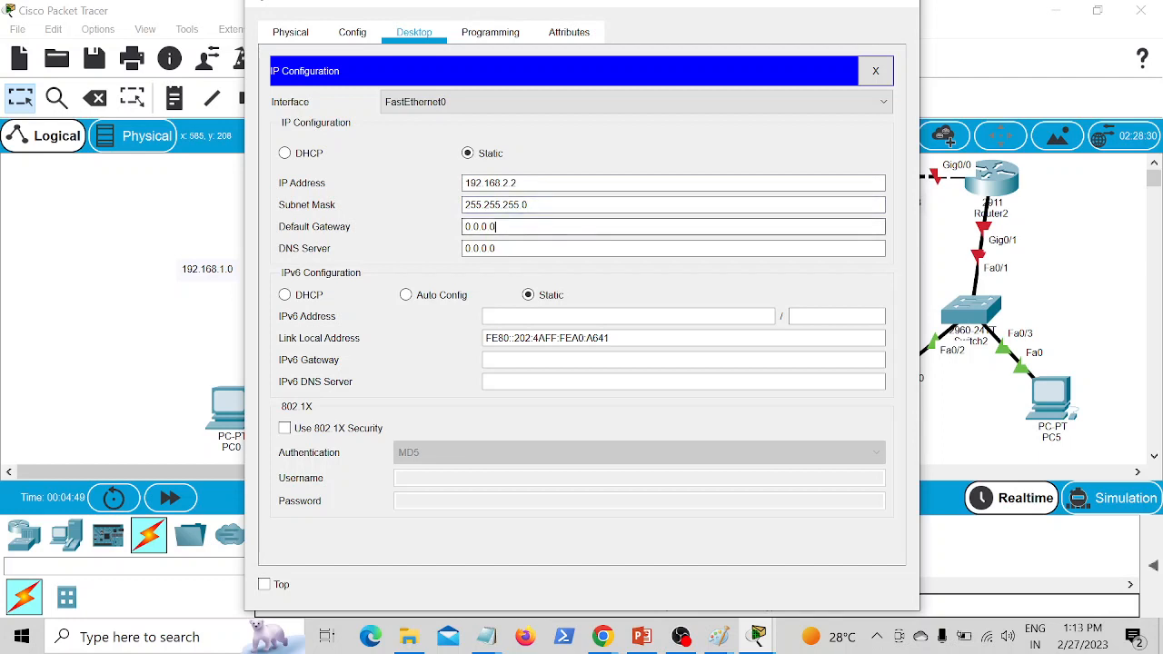
Step: Set PC3's default gateway to 192.168.2.100 and return to the topology
key("BackSpace")
key("BackSpace")
key("BackSpace")
key("BackSpace")
key("BackSpace")
type("192.168.2.100")
left_click(214, 283)
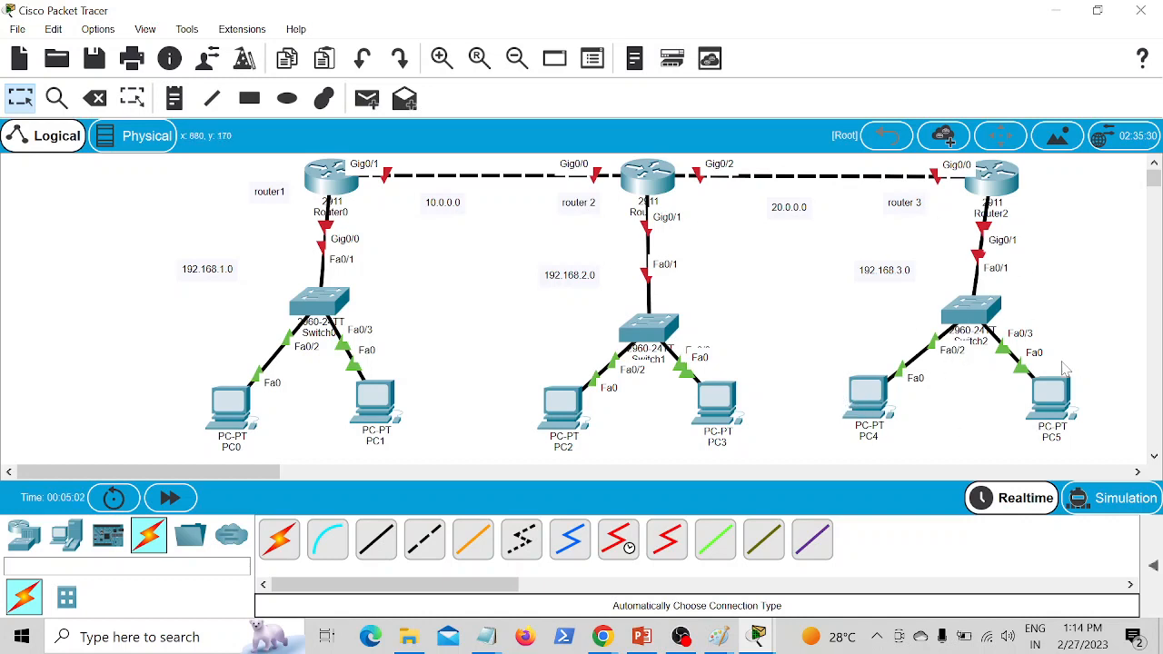
Step: Give PC4 the static IP address 192.168.3.1 with subnet mask 255.255.255.0
left_click(879, 413)
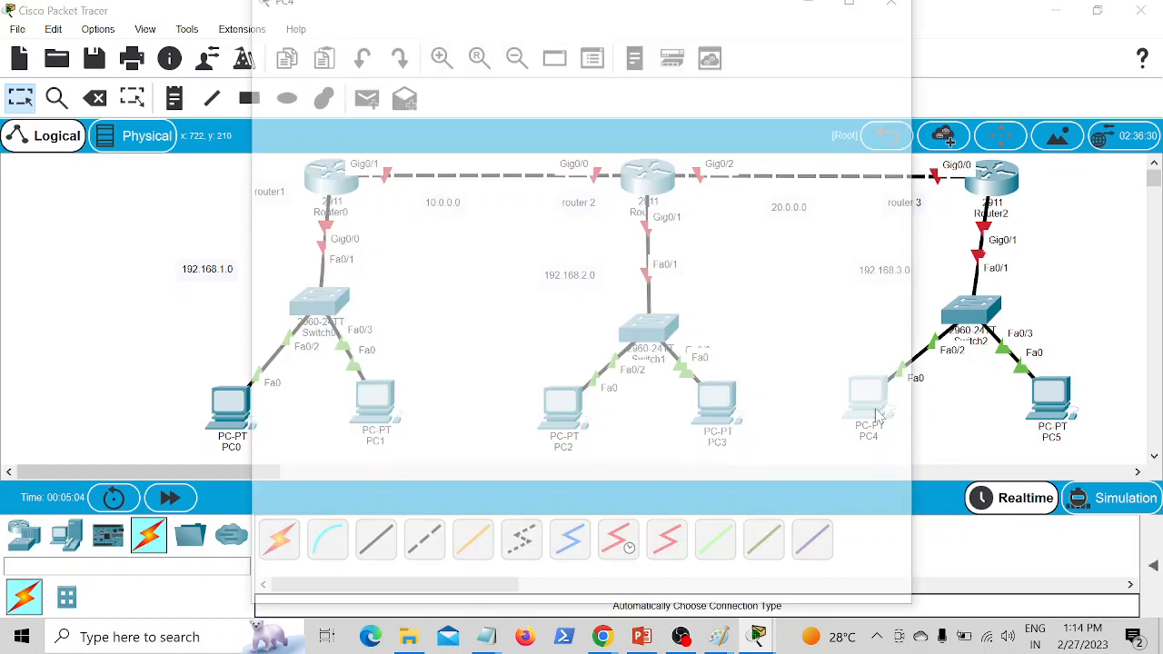
left_click(415, 32)
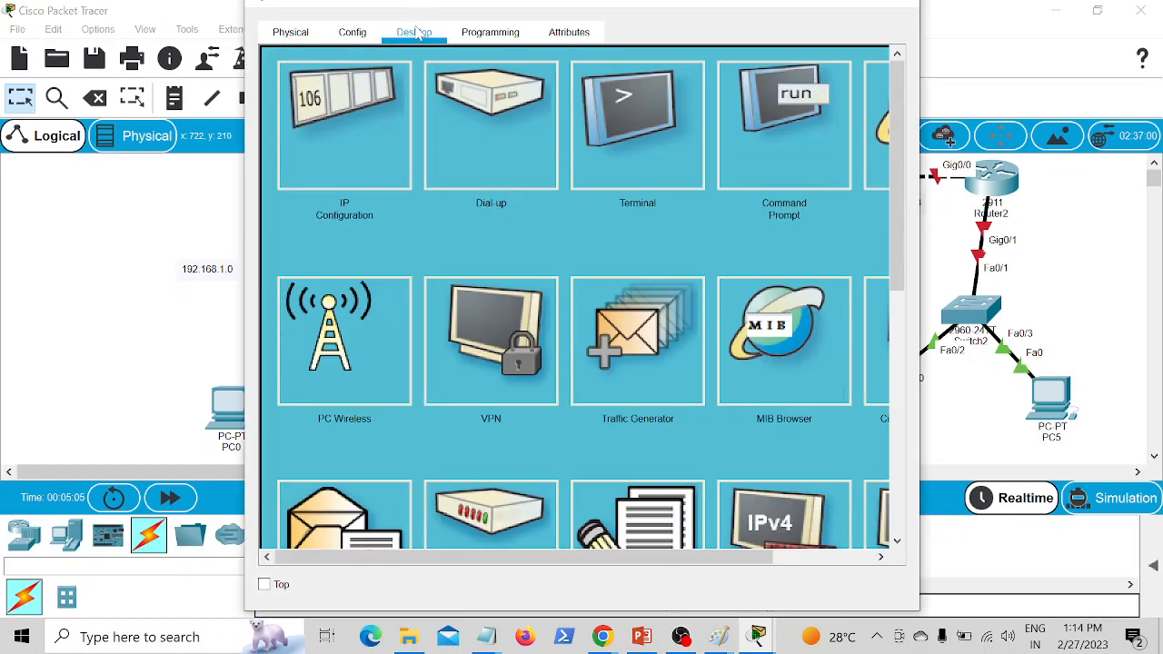
left_click(383, 107)
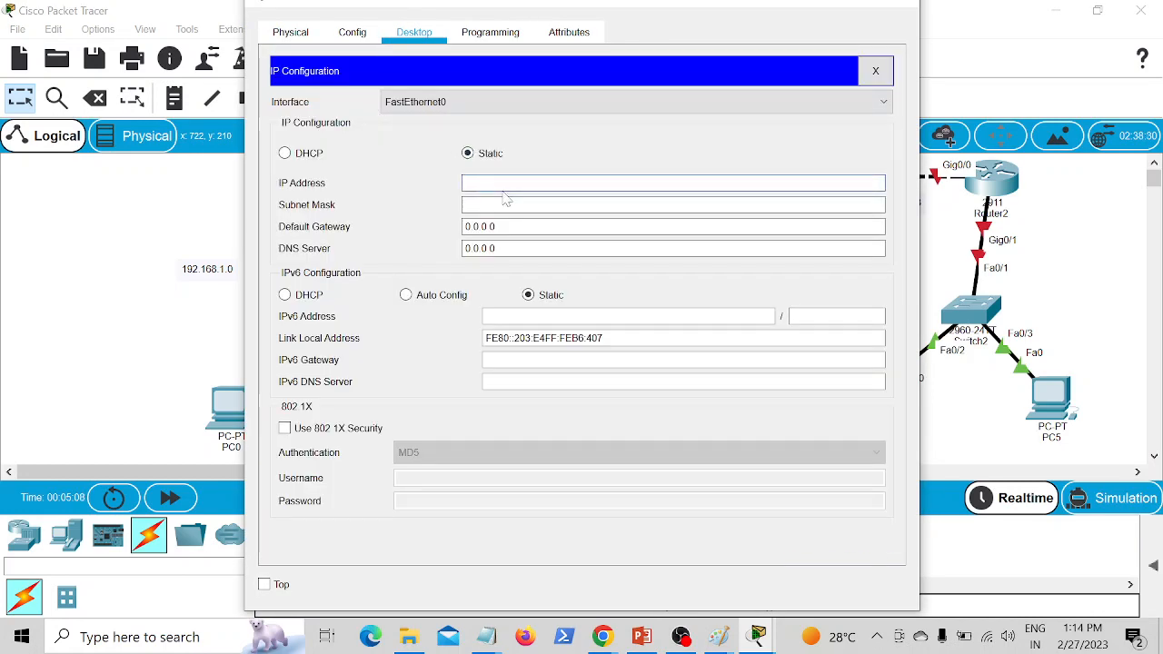
type("192.16")
type("8.2")
key("BackSpace")
key("BackSpace")
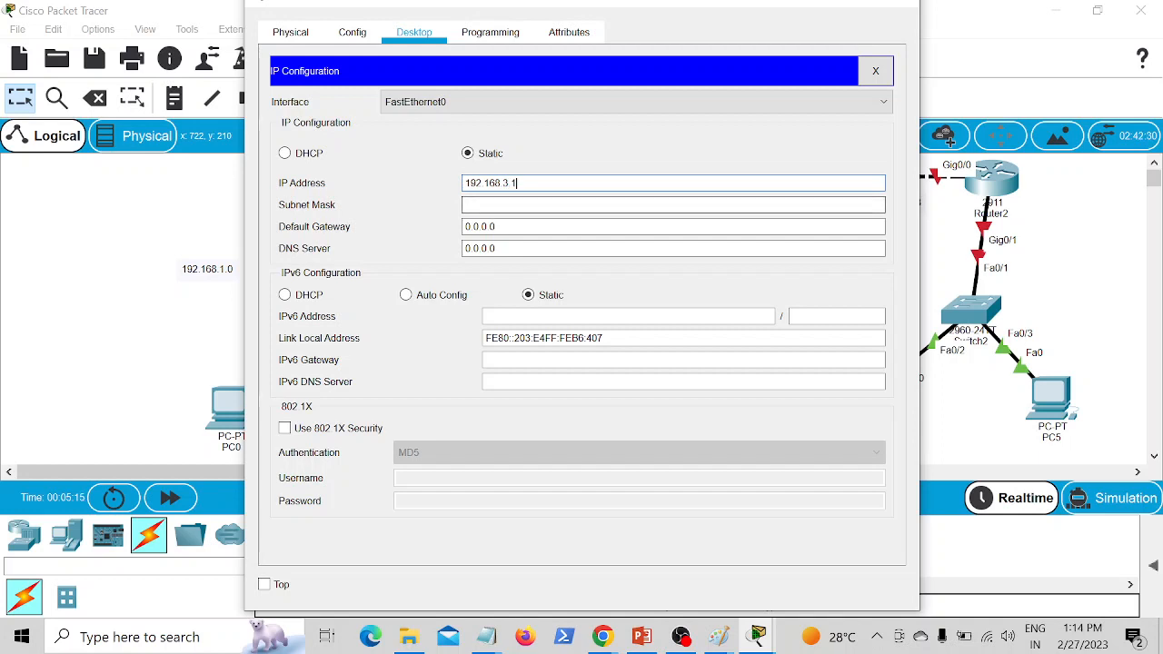
left_click(506, 203)
Step: Enter PC4's default gateway address, beginning with 192.168, and return to the topology
left_click(506, 226)
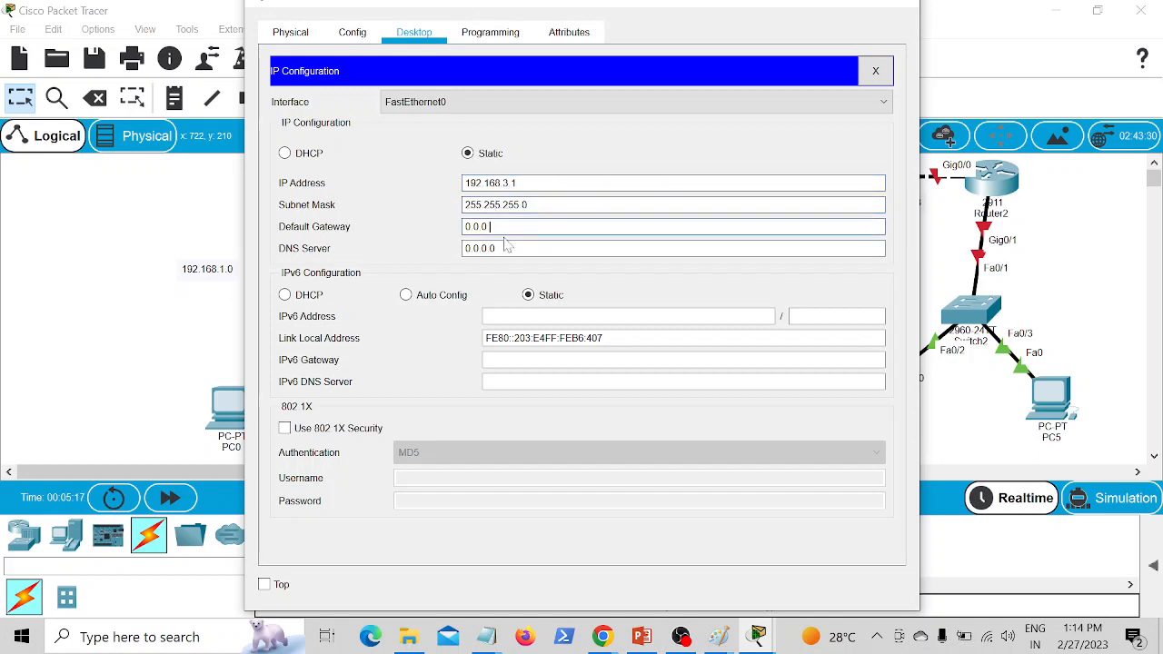
key("BackSpace")
key("BackSpace")
key("BackSpace")
key("BackSpace")
key("BackSpace")
type("192.168.")
left_click(990, 443)
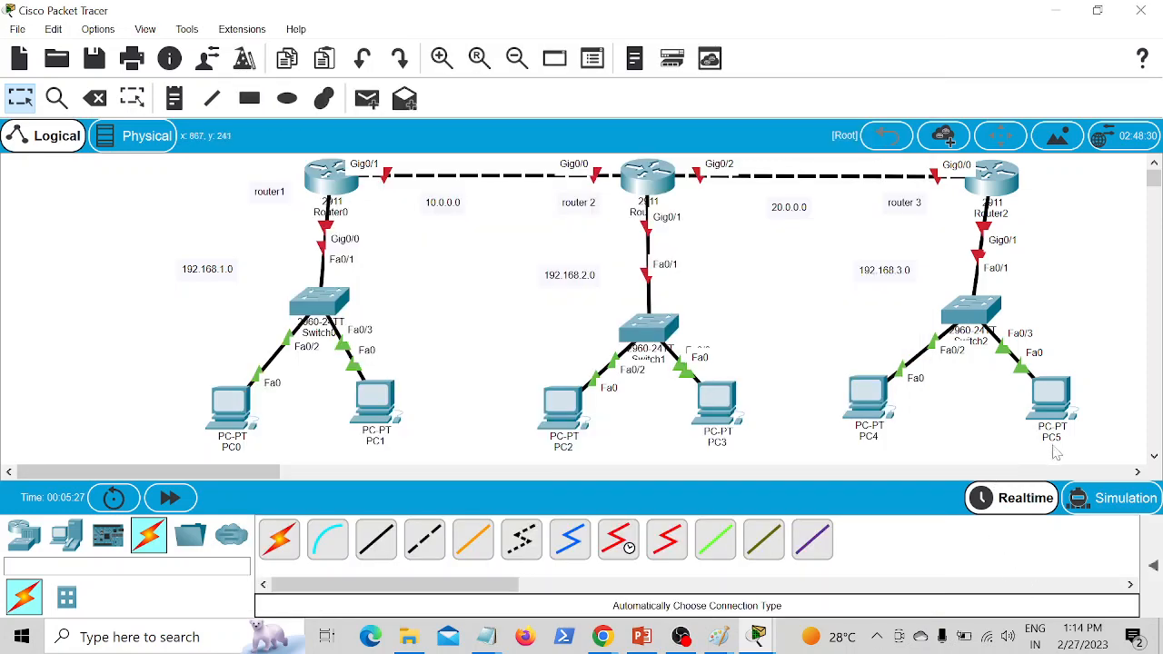
Step: Give PC5 the static IP address 192.168.3.2 with subnet mask 255.255.255.0
left_click(1049, 400)
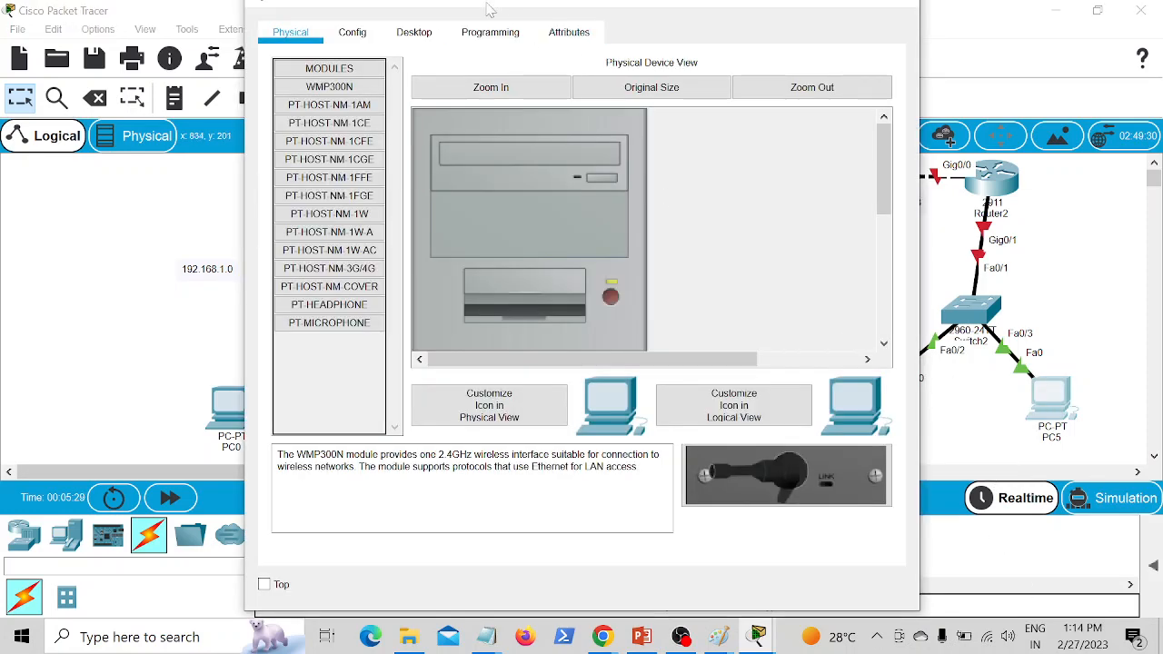
left_click(420, 33)
left_click(363, 143)
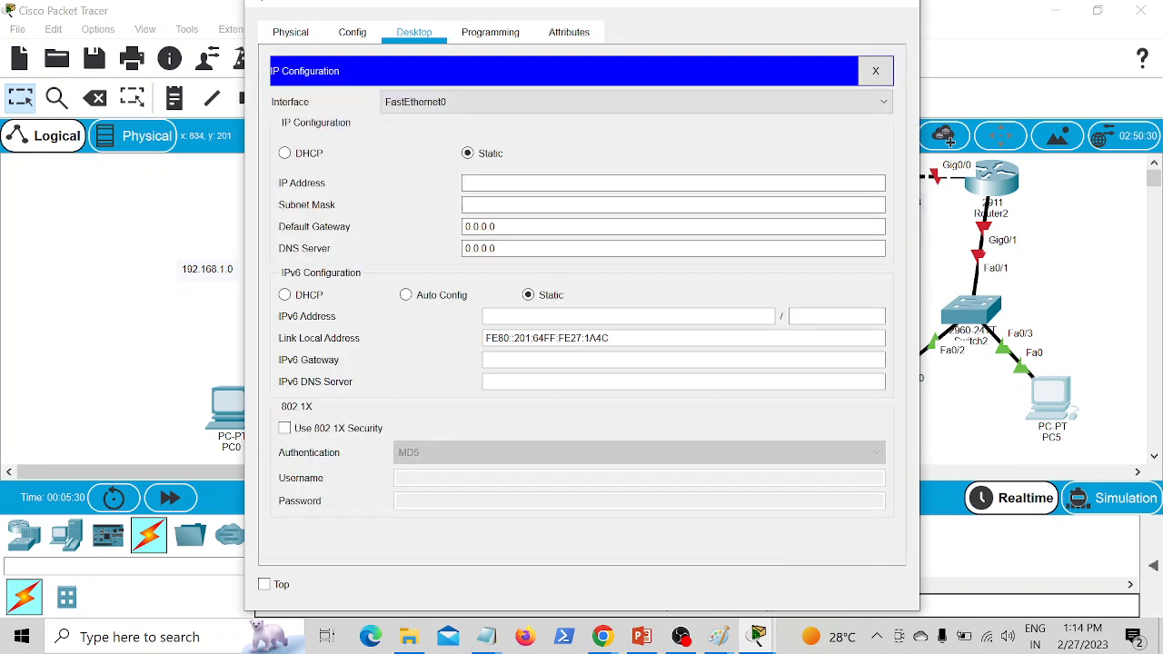
type("1")
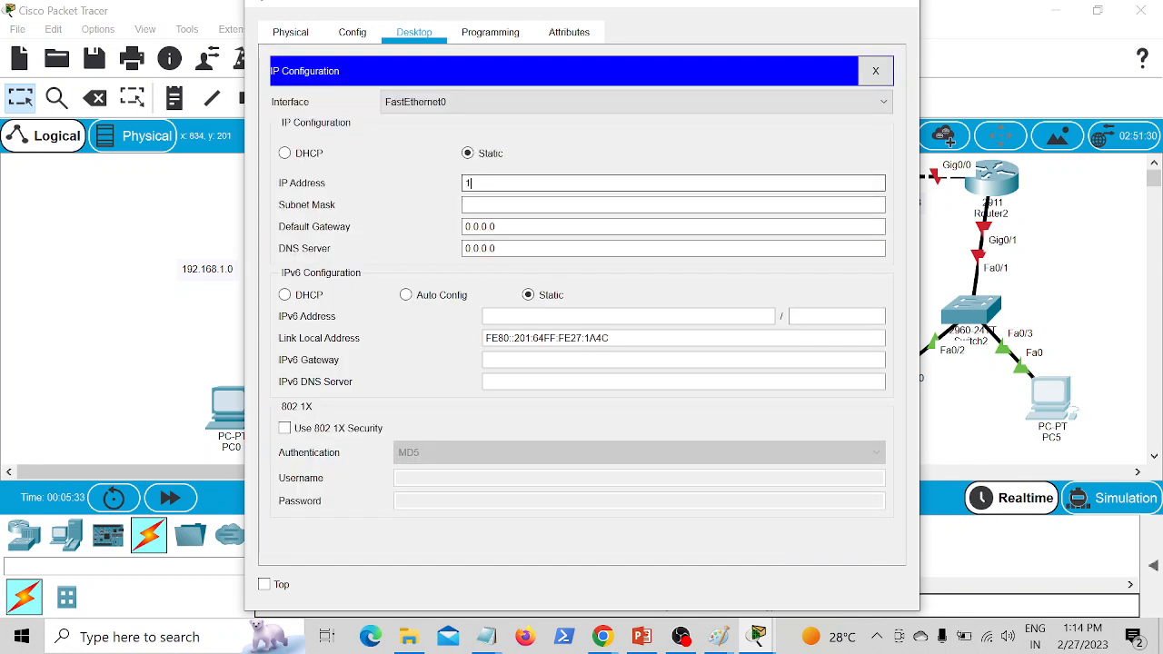
type("92.168.3.2")
key("Tab")
key("Tab")
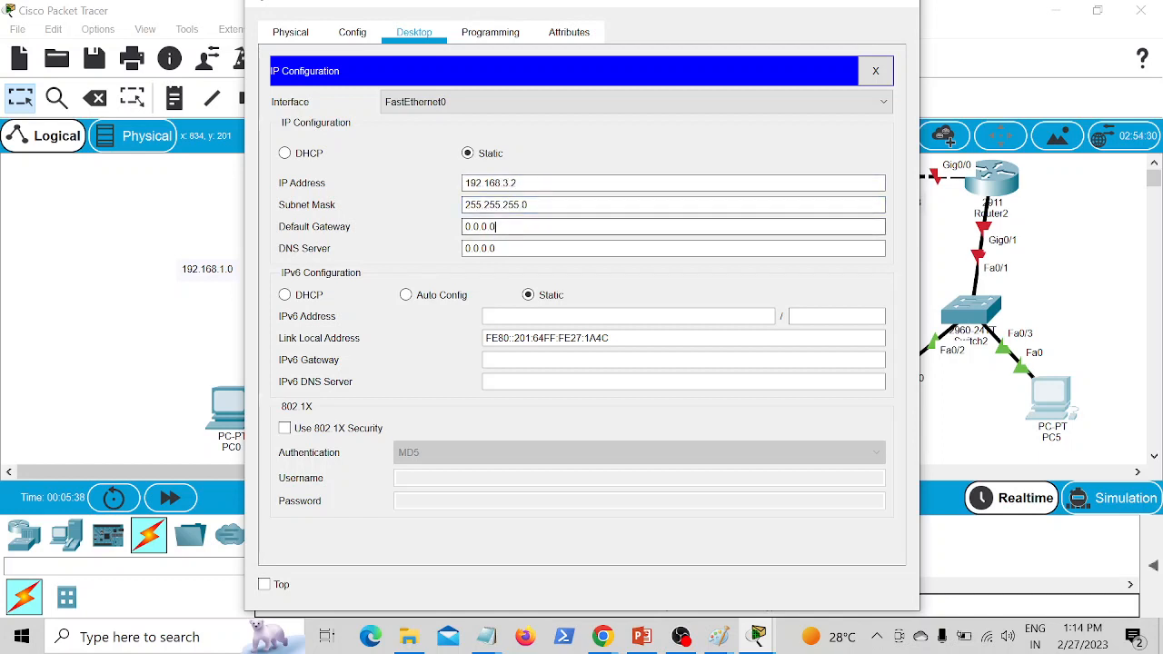
Step: Set PC5's default gateway to 192.168.3.100 and return to the topology
key("BackSpace")
key("BackSpace")
key("BackSpace")
key("BackSpace")
key("BackSpace")
type("192.168.31")
key("BackSpace")
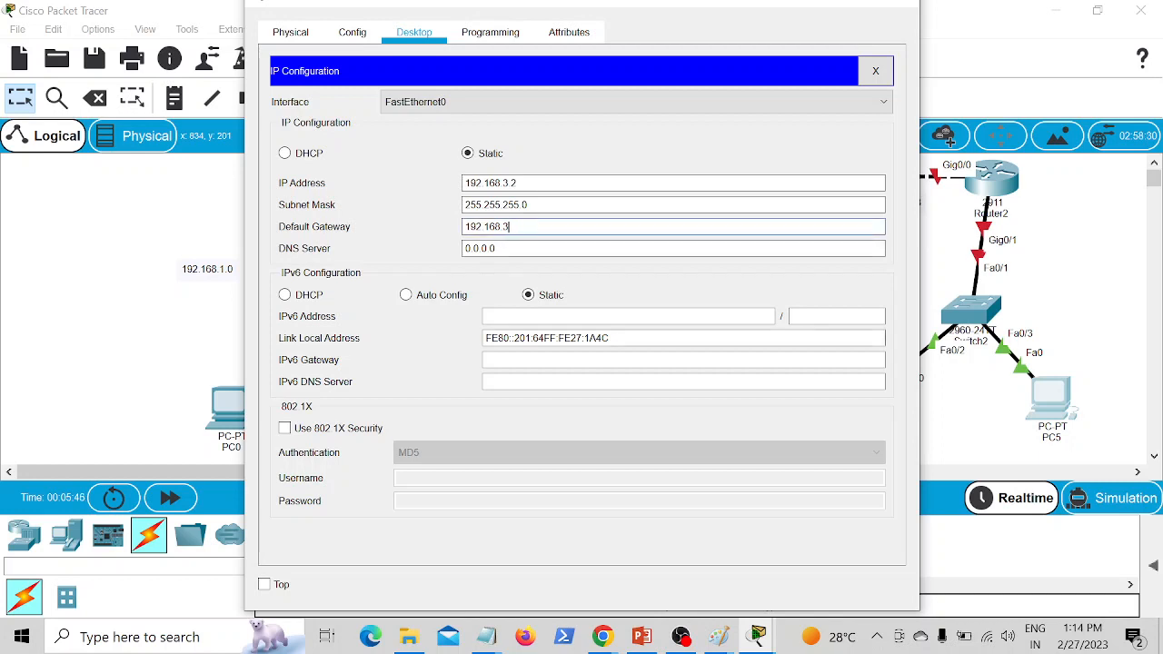
type(".100")
left_click(197, 304)
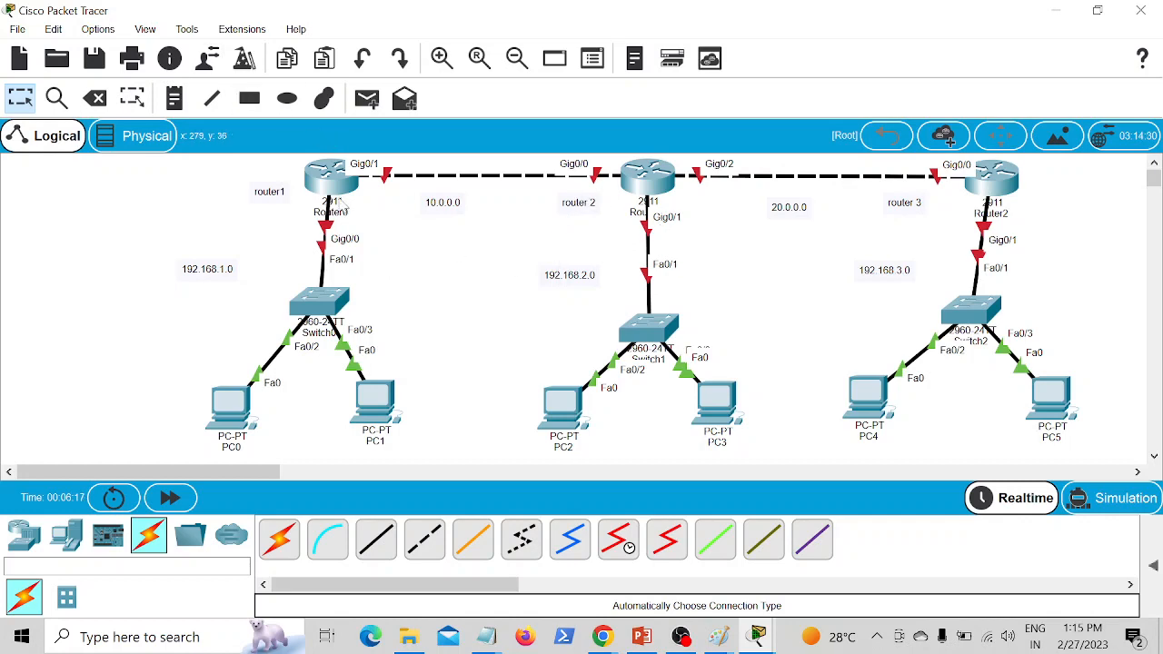
Step: Open Router0's command line, decline the initial configuration dialog, and move the window clear of Router0's part of the topology
left_click(332, 178)
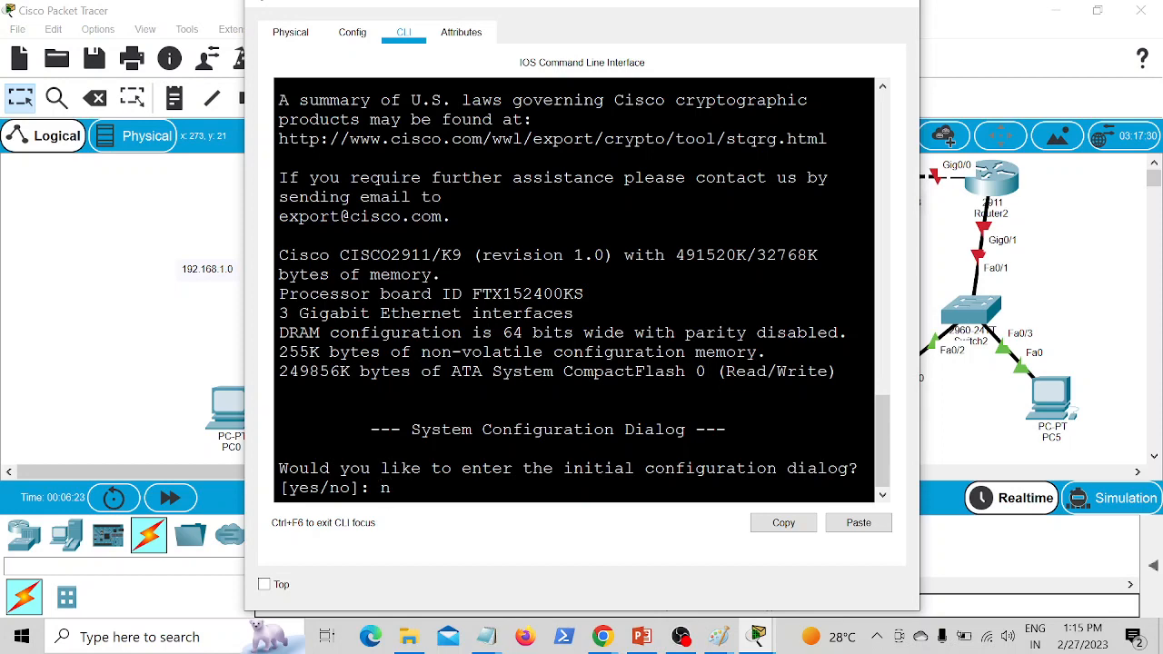
type("no")
key("Return")
key("Return")
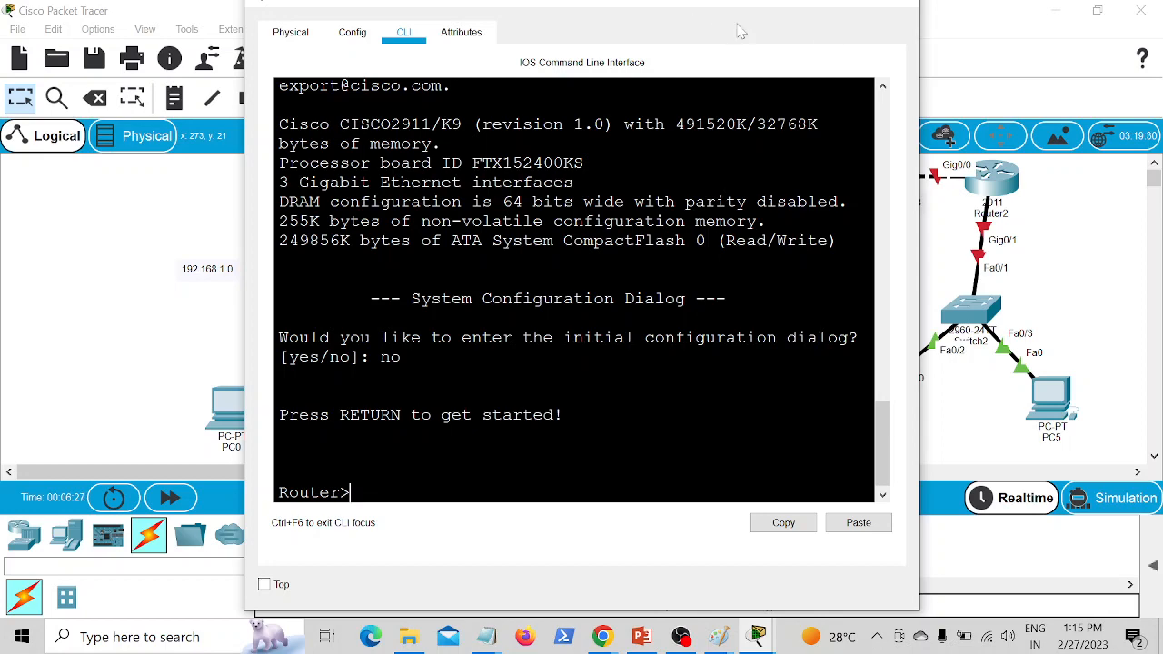
left_click_drag(719, 7, 956, 27)
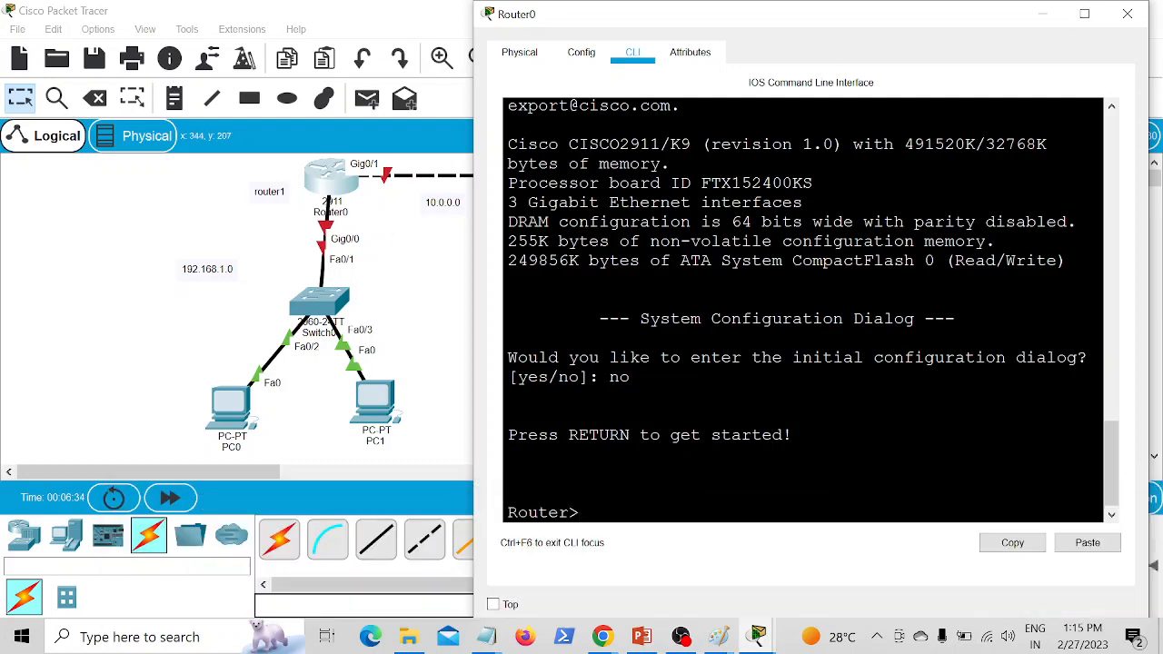
Step: Enter privileged and global configuration mode on Router0 and set its hostname to r1
type("en")
key("Return")
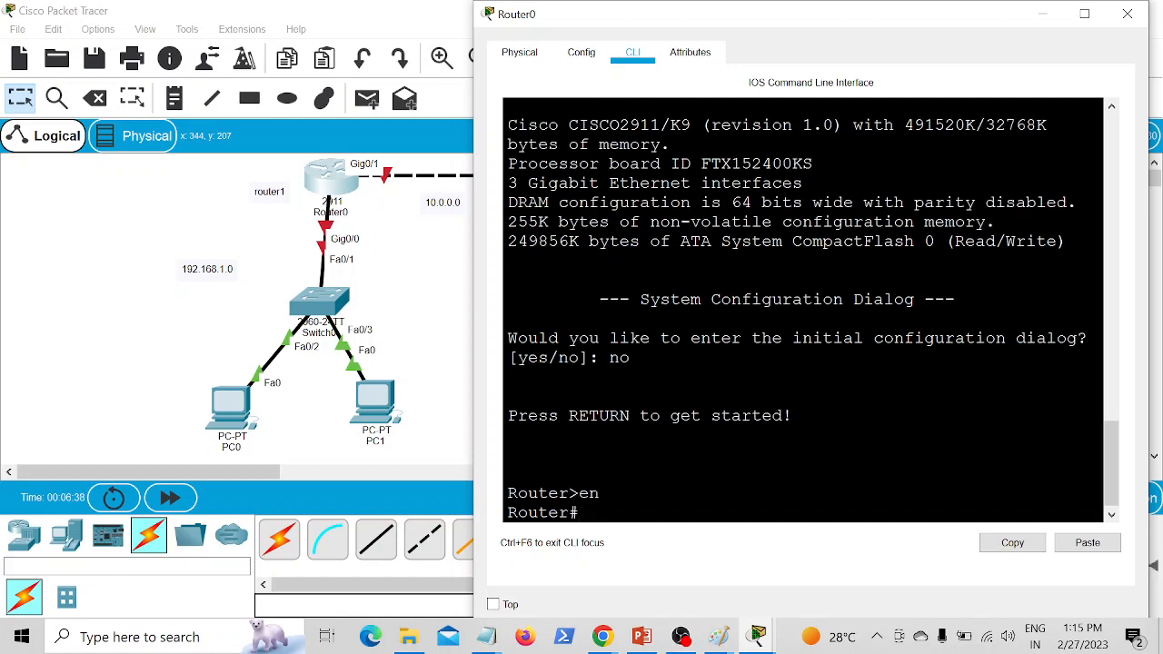
type("conf t")
key("Return")
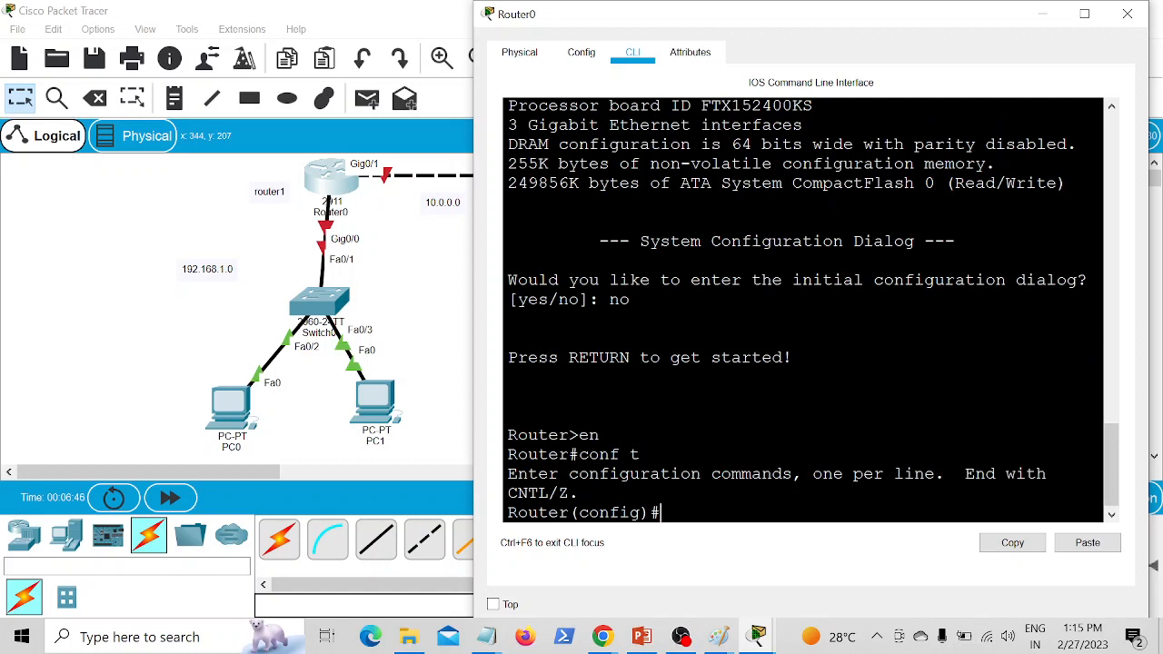
type("host r1")
key("Return")
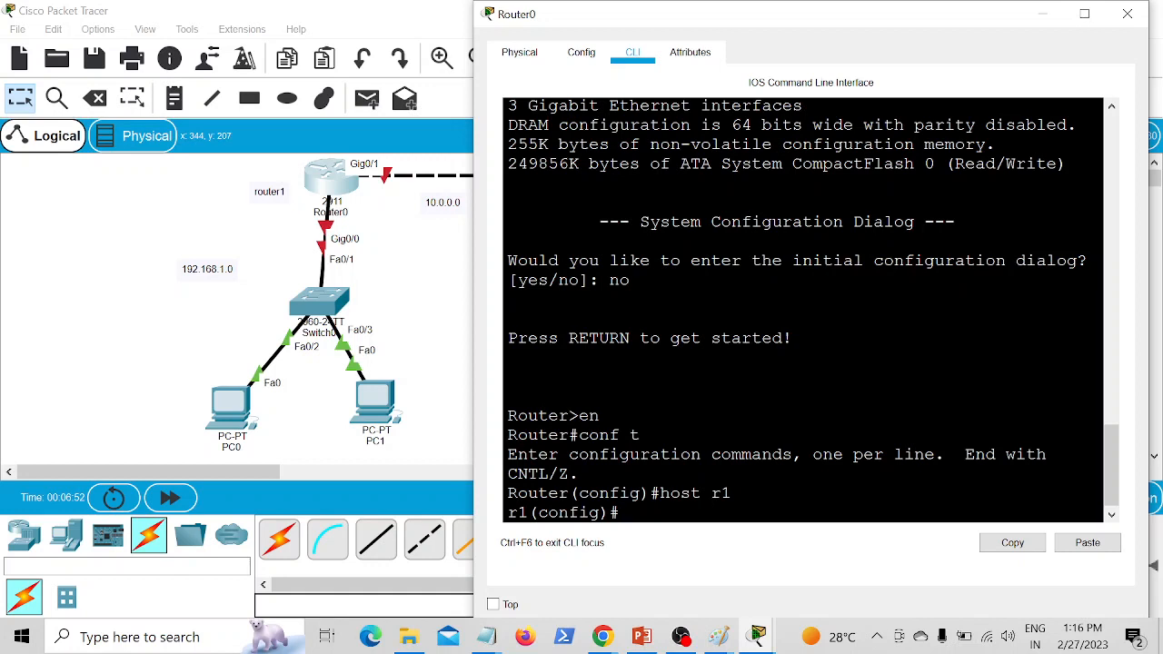
Step: Assign IP address 192.168.1.100 with mask 255.255.255.0 to interface g0/0 of r1
type("int g0/0")
key("Return")
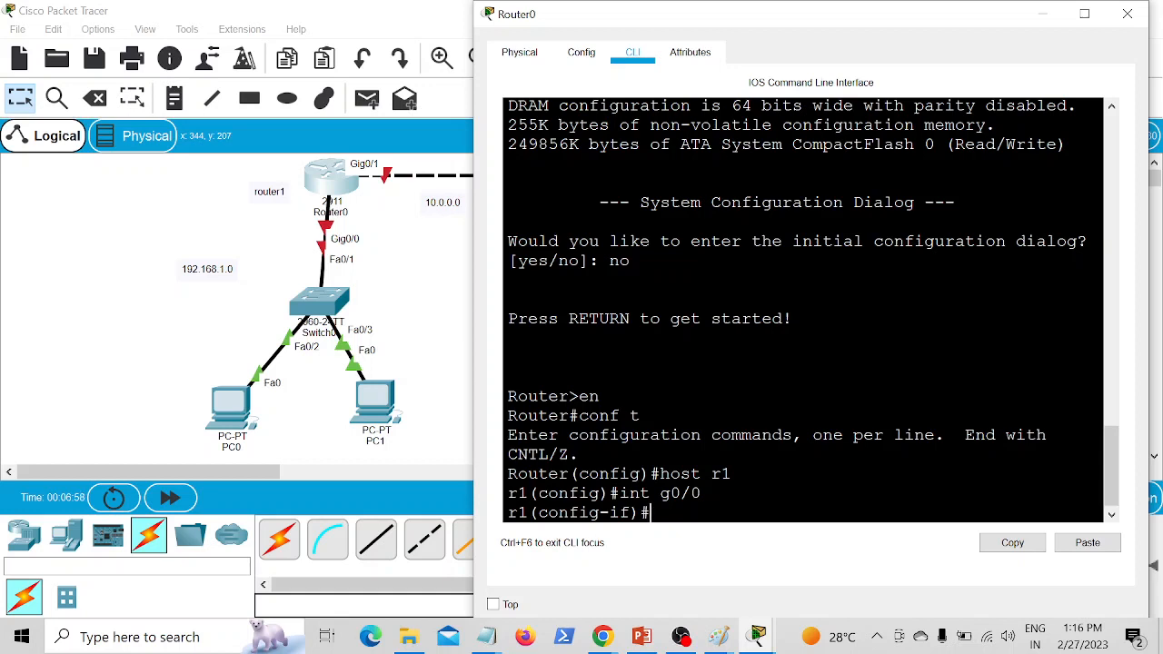
type("ip add")
key("Tab")
type("1")
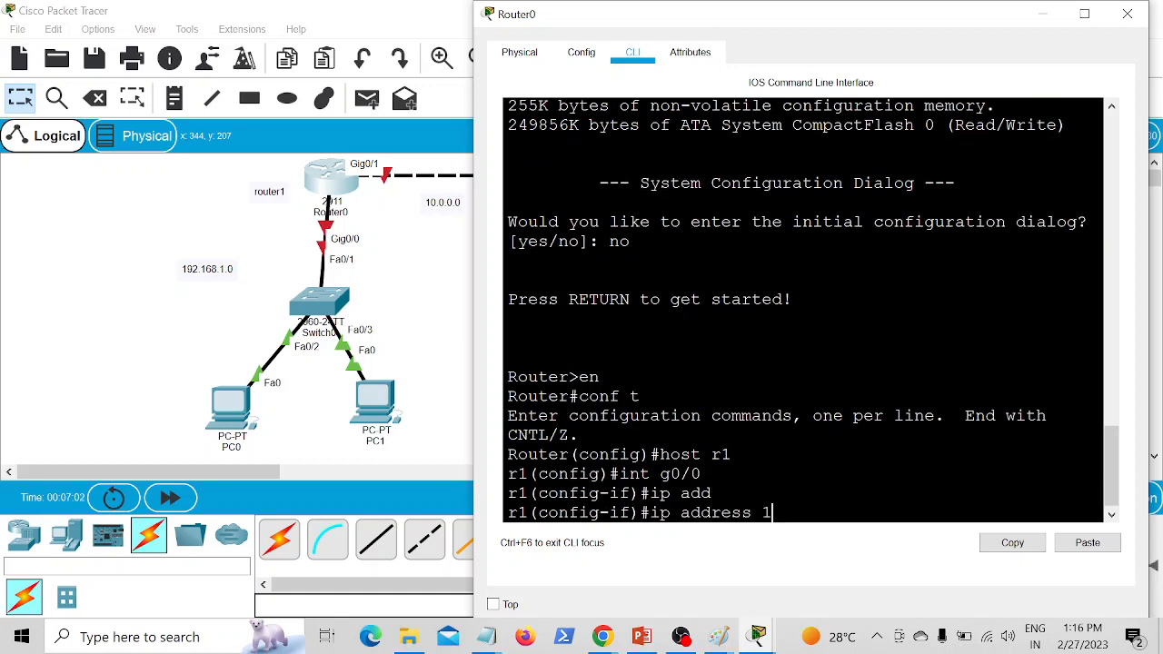
type("92.168.1.100 255.255.")
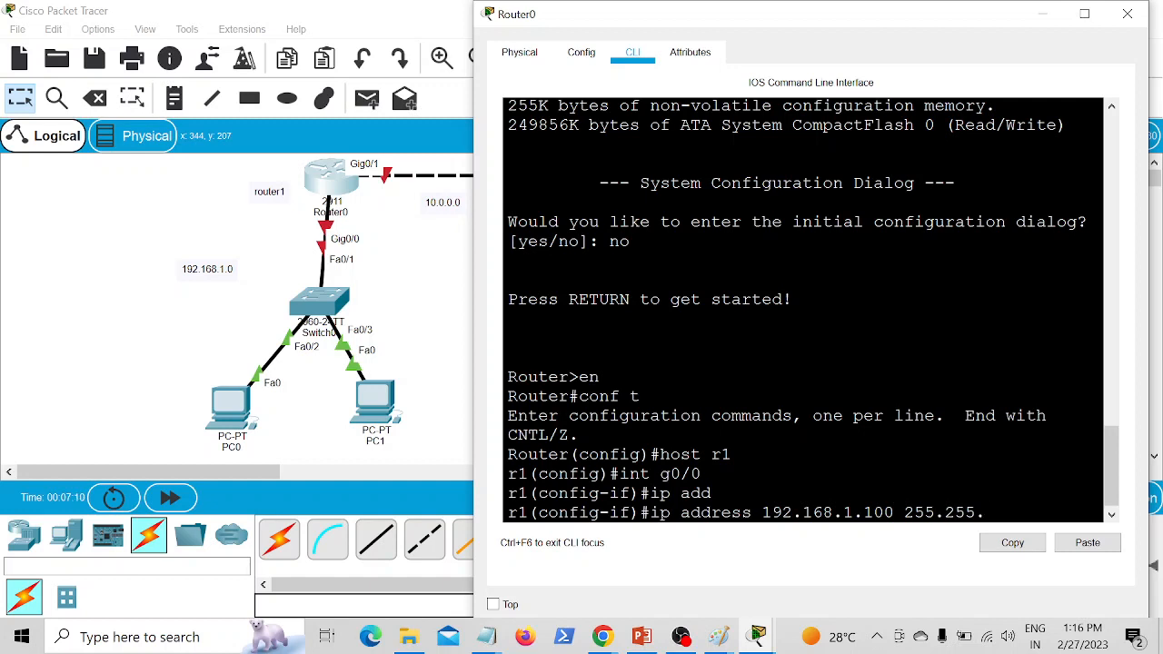
type("255.0")
key("Return")
Step: Enable interface g0/0 on r1 with the no shutdown command
type("no s")
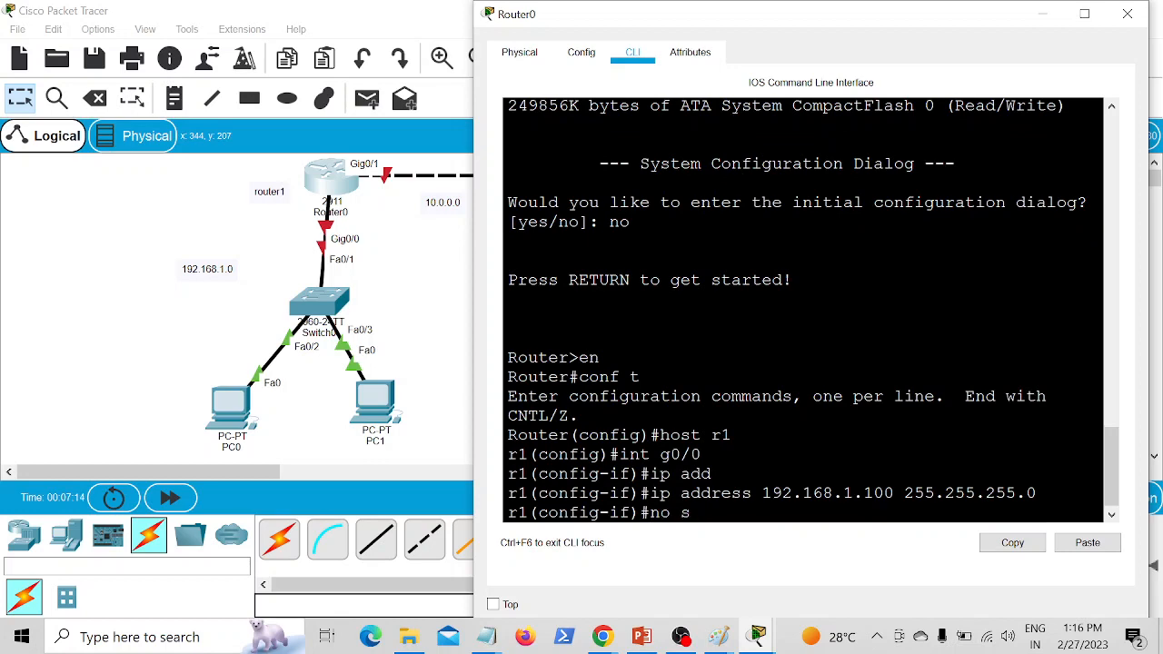
type("h")
key("Return")
key("Return")
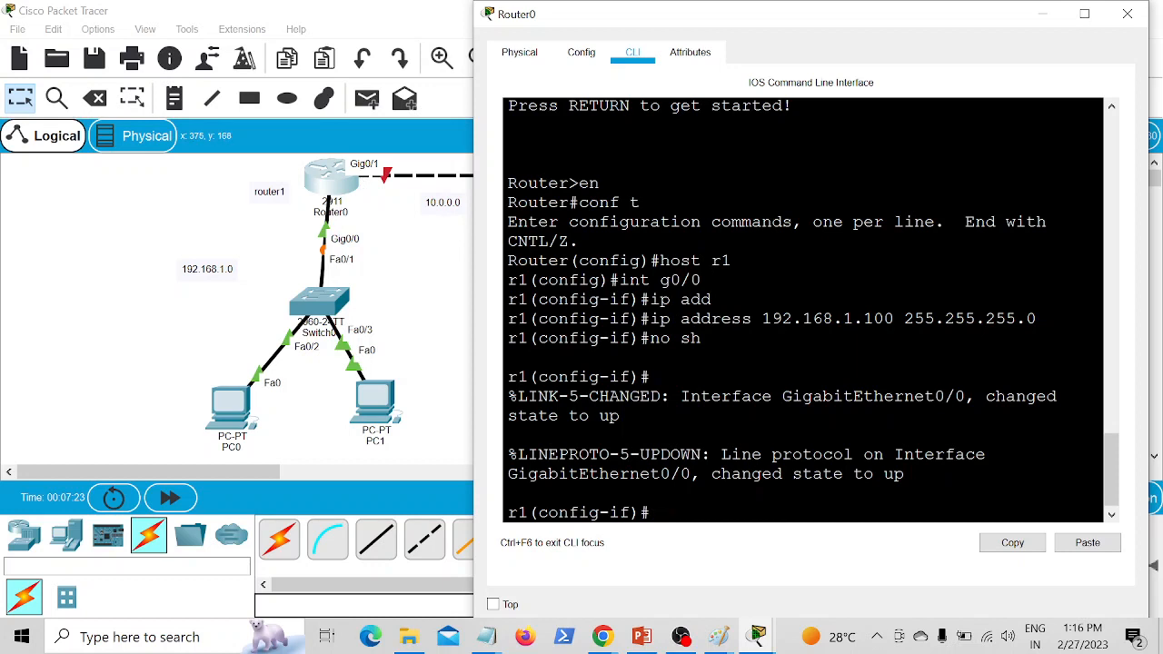
Step: Assign IP address 10.0.0.1 with mask 255.0.0.0 to interface g0/1 of r1, checking the link's network in the topology
type("int g0/1")
key("Return")
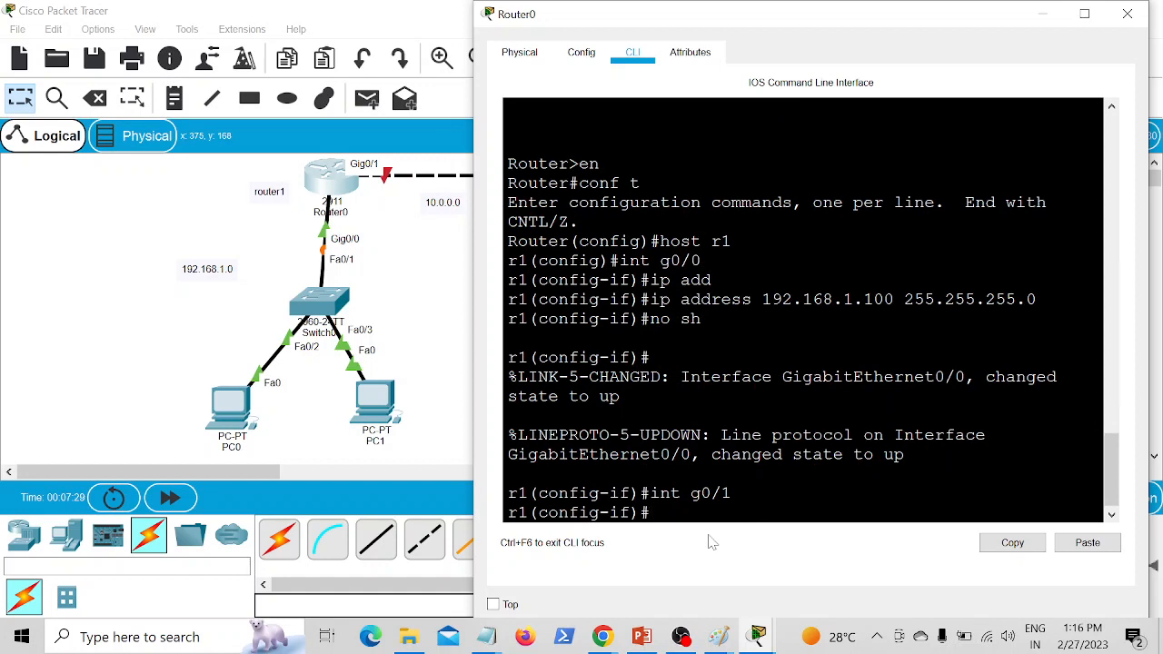
type("ip address")
left_click(388, 332)
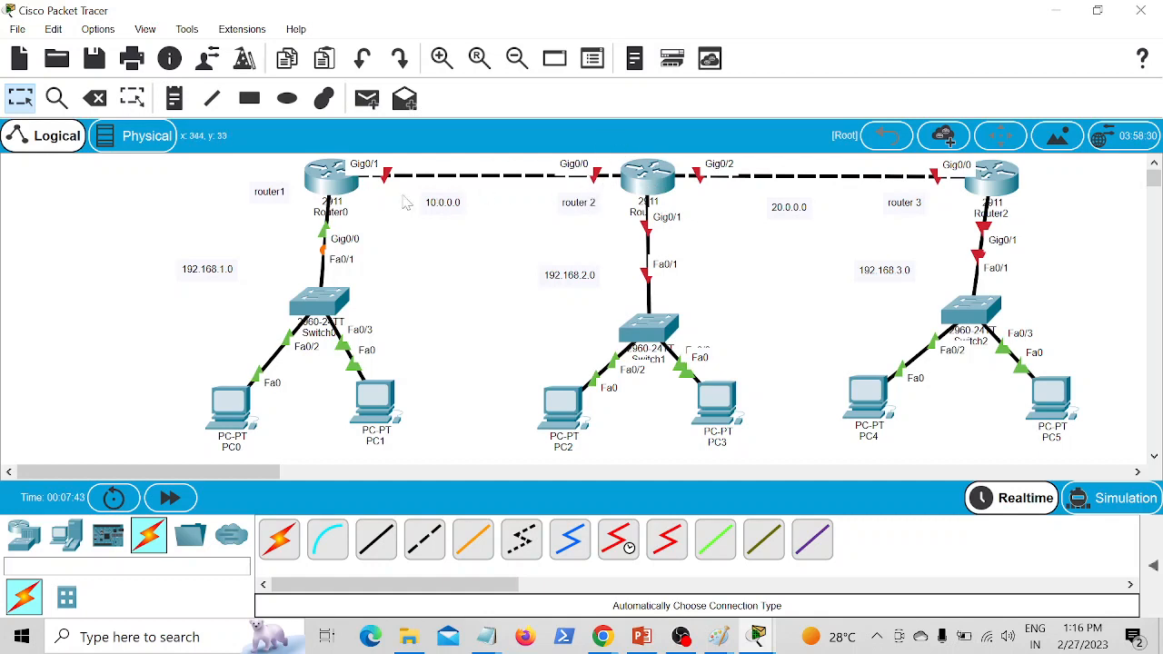
left_click(332, 176)
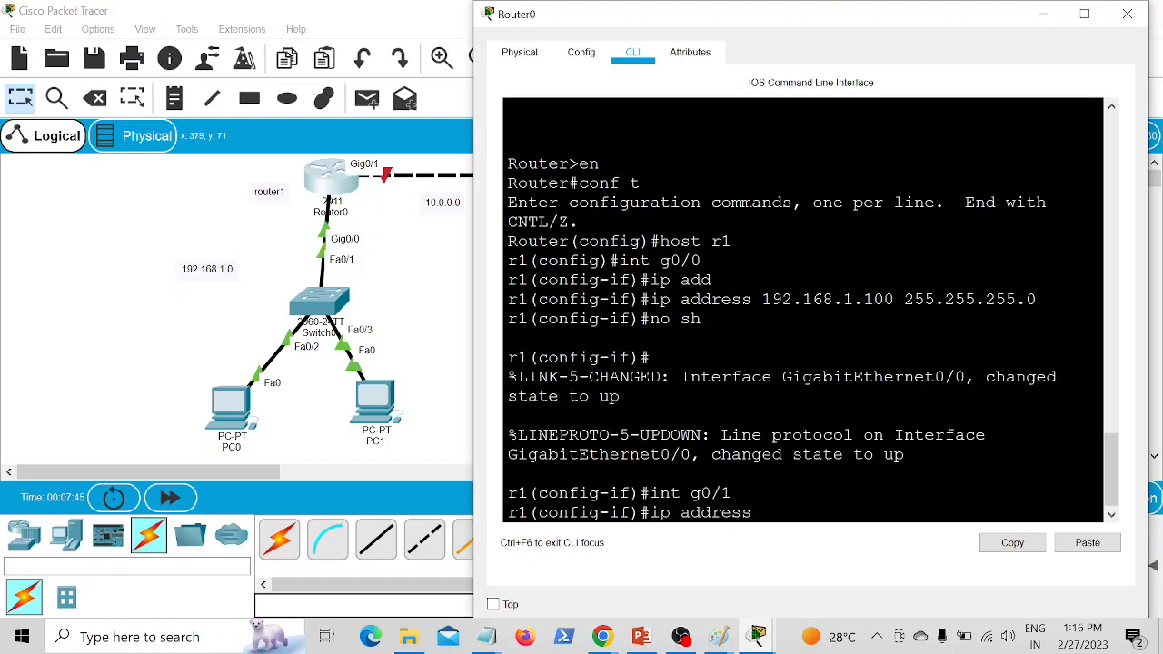
type("0.0.0.1 255.0.0.0")
key("Return")
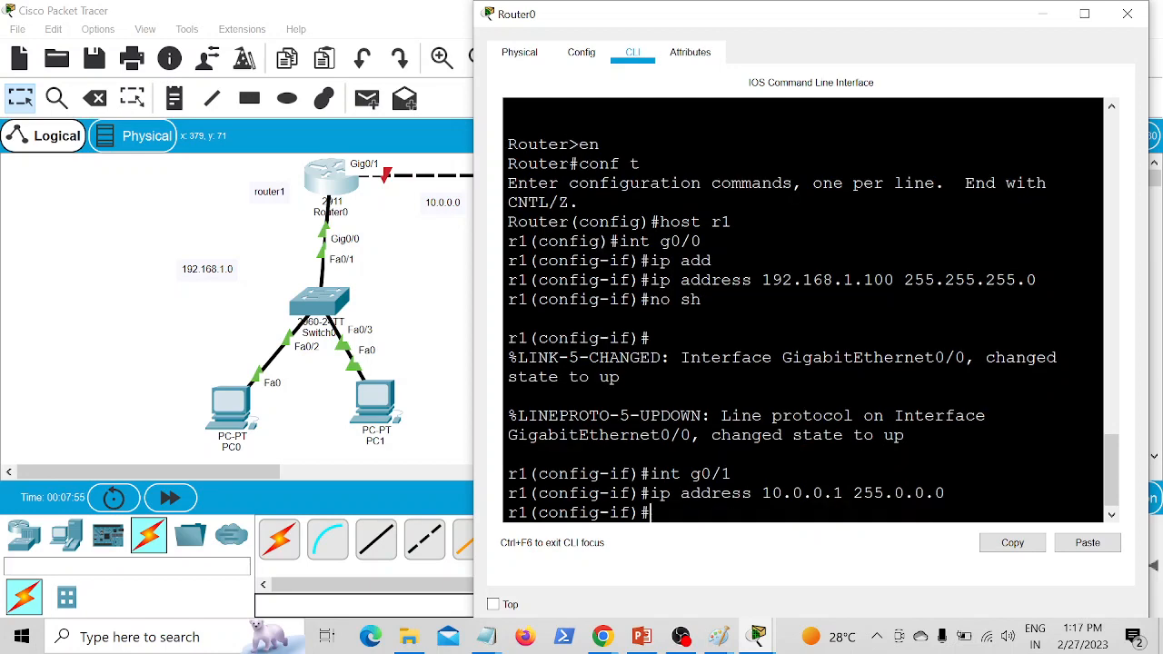
Step: Enable interface g0/1 on r1 and exit configuration mode back to the privileged prompt
type("no sh")
key("Return")
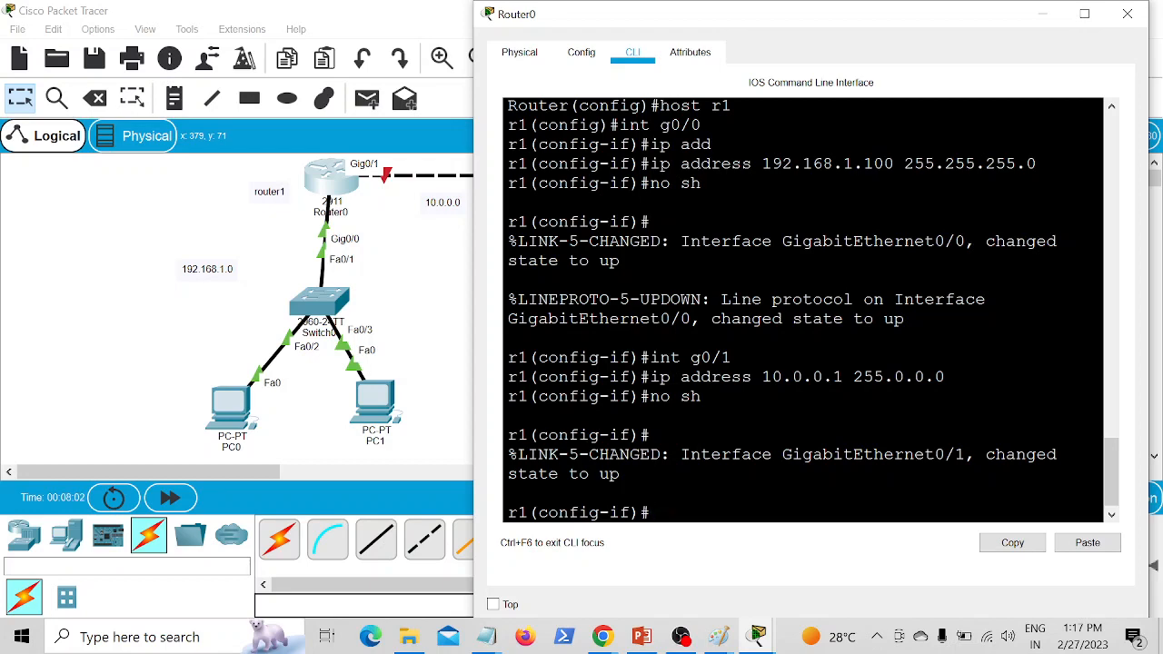
type("exit")
key("Return")
key("Return")
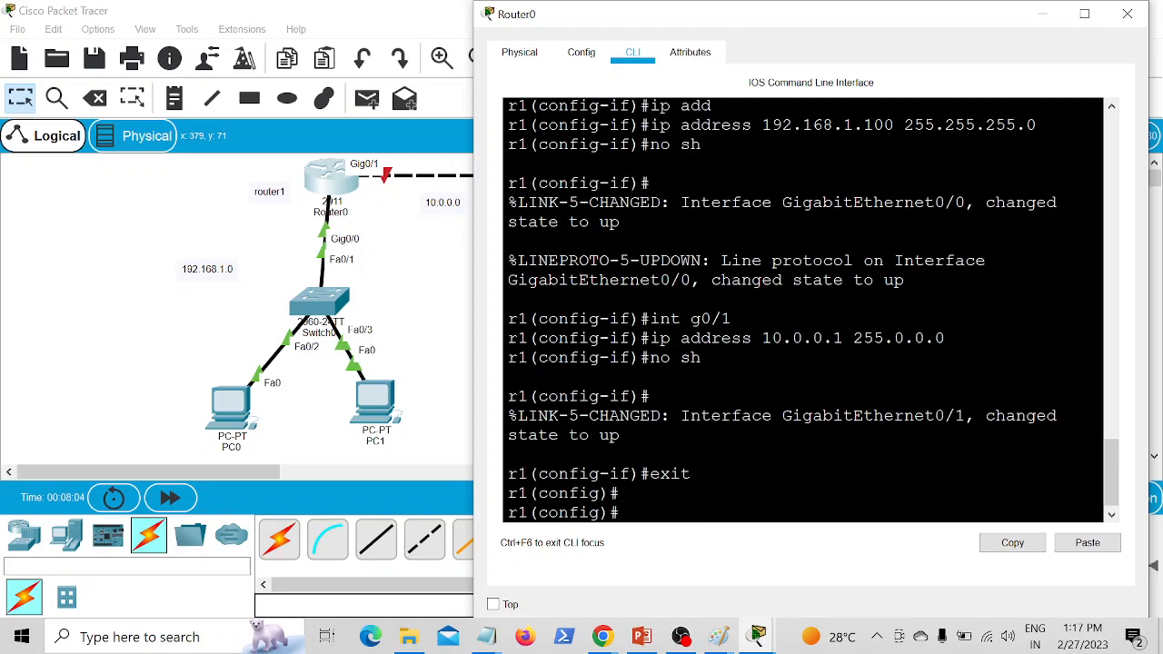
type("exit")
key("Return")
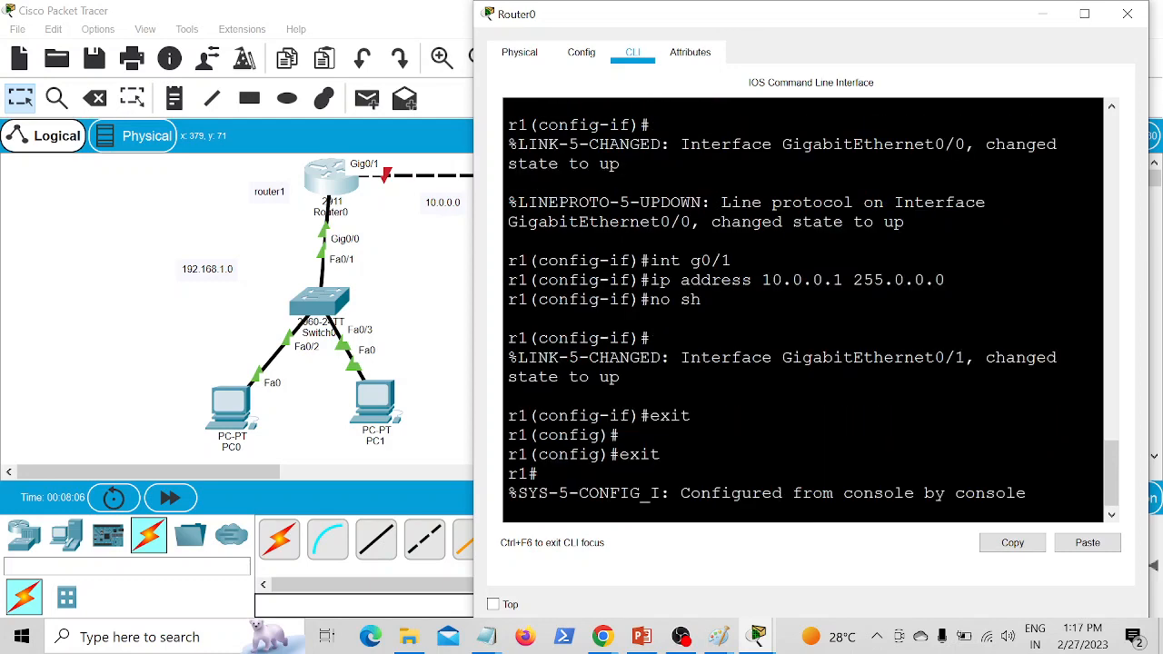
Step: Show the brief IP interface summary on r1 to check addresses and status
type("s")
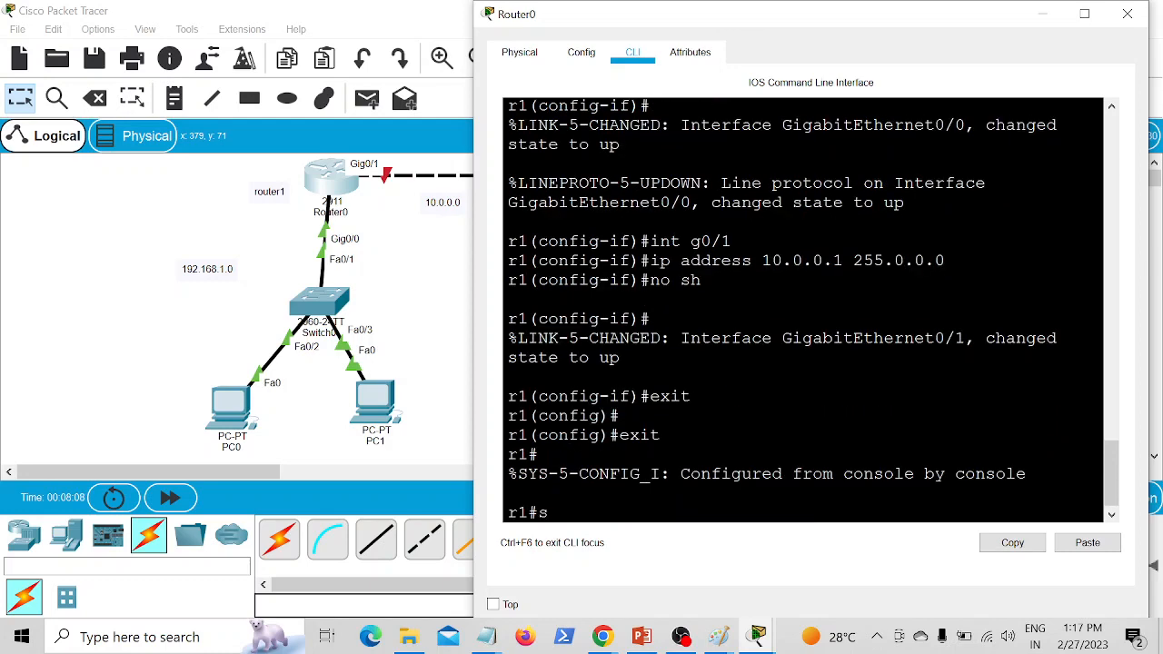
type("h ip int br")
key("Return")
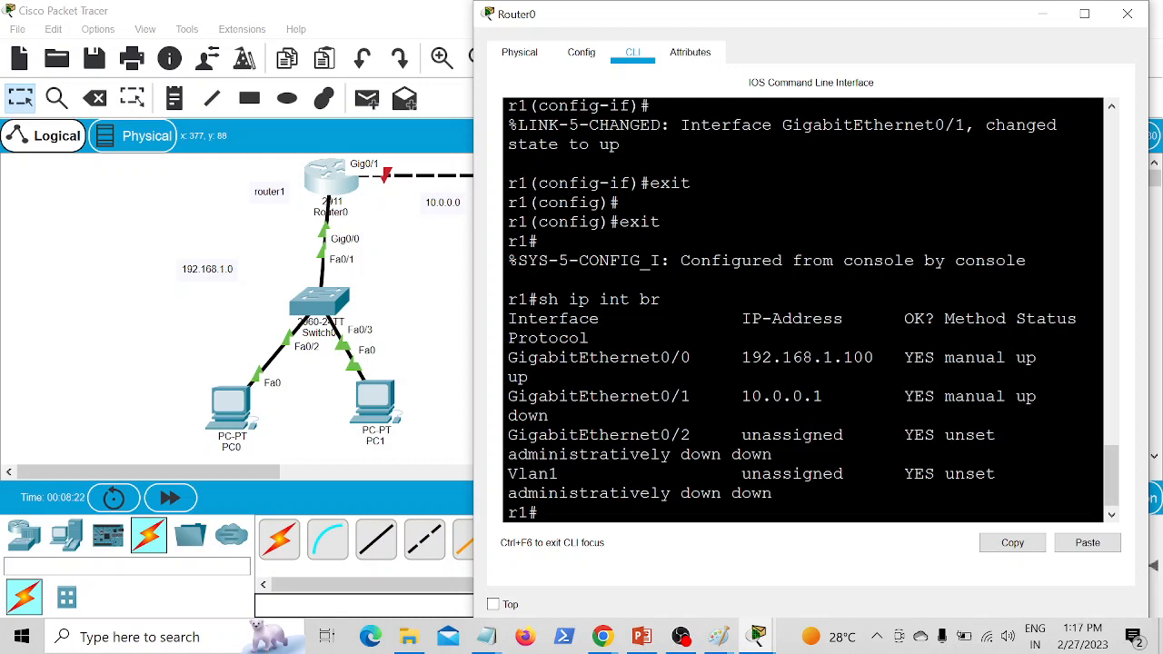
Step: Show the IP routing table on r1 and return to the topology
type("sh ip route")
key("Return")
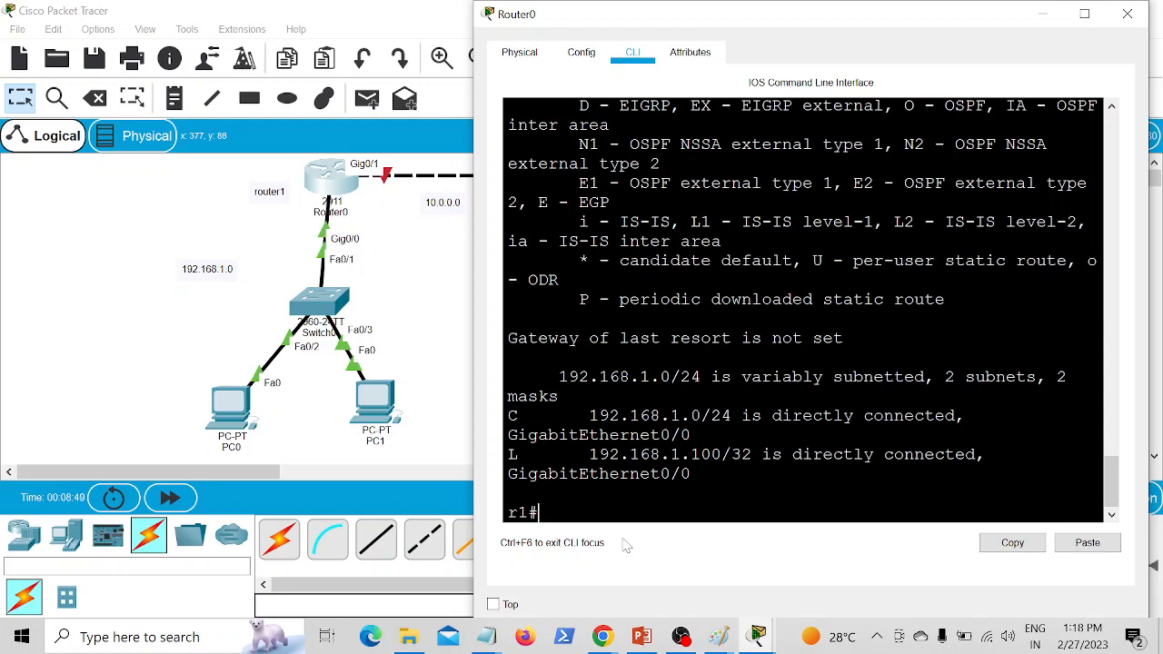
left_click(427, 418)
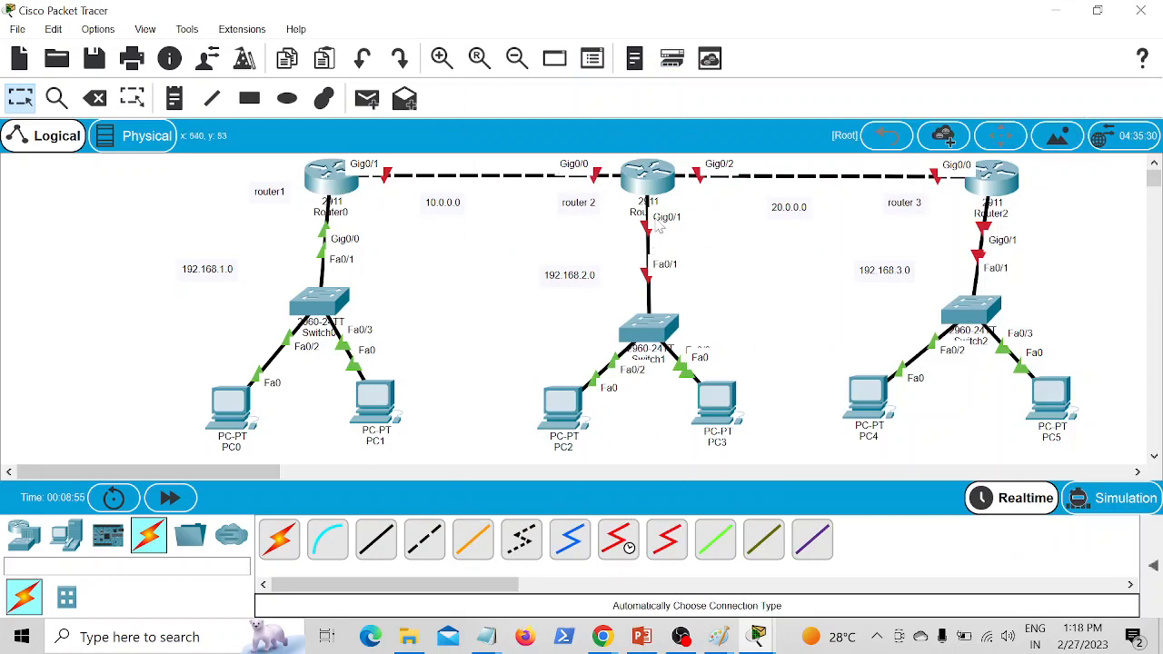
Step: Open Router1's command line, reposition its window, and decline the initial configuration dialog
left_click(643, 185)
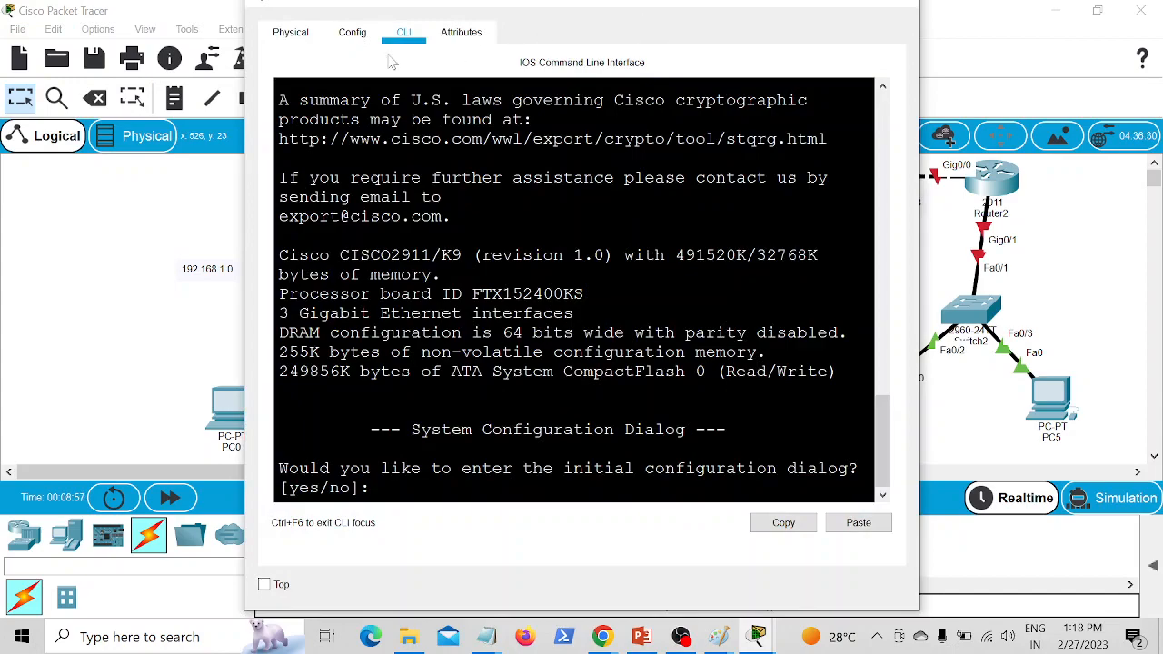
left_click_drag(454, 7, 871, 23)
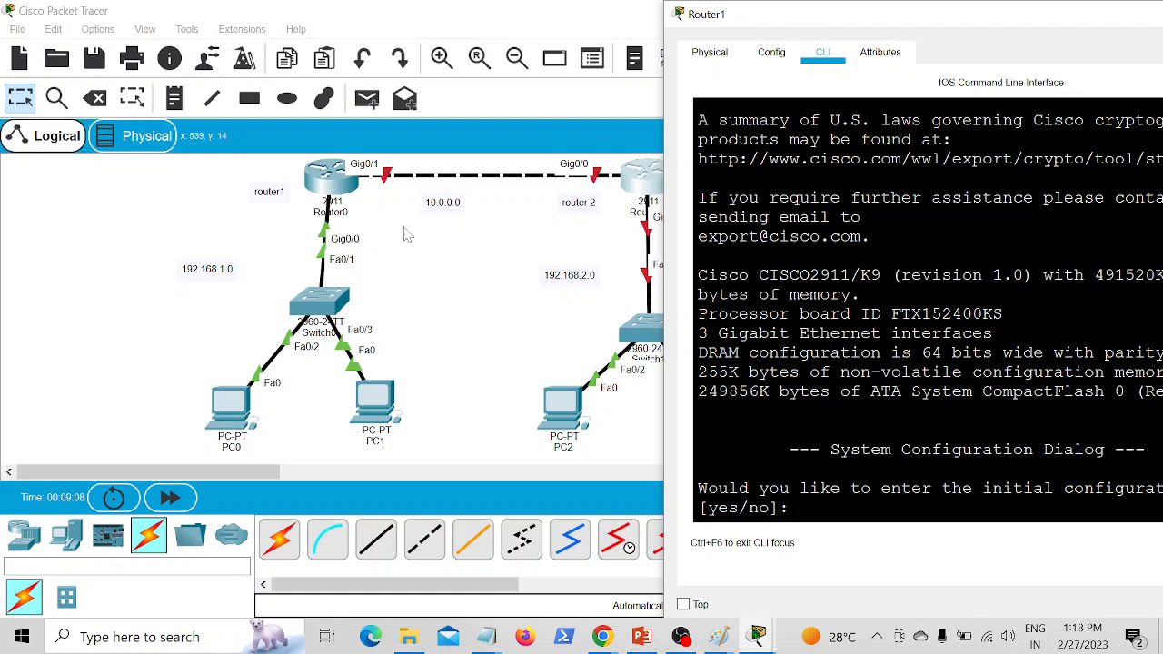
left_click_drag(945, 28, 629, 27)
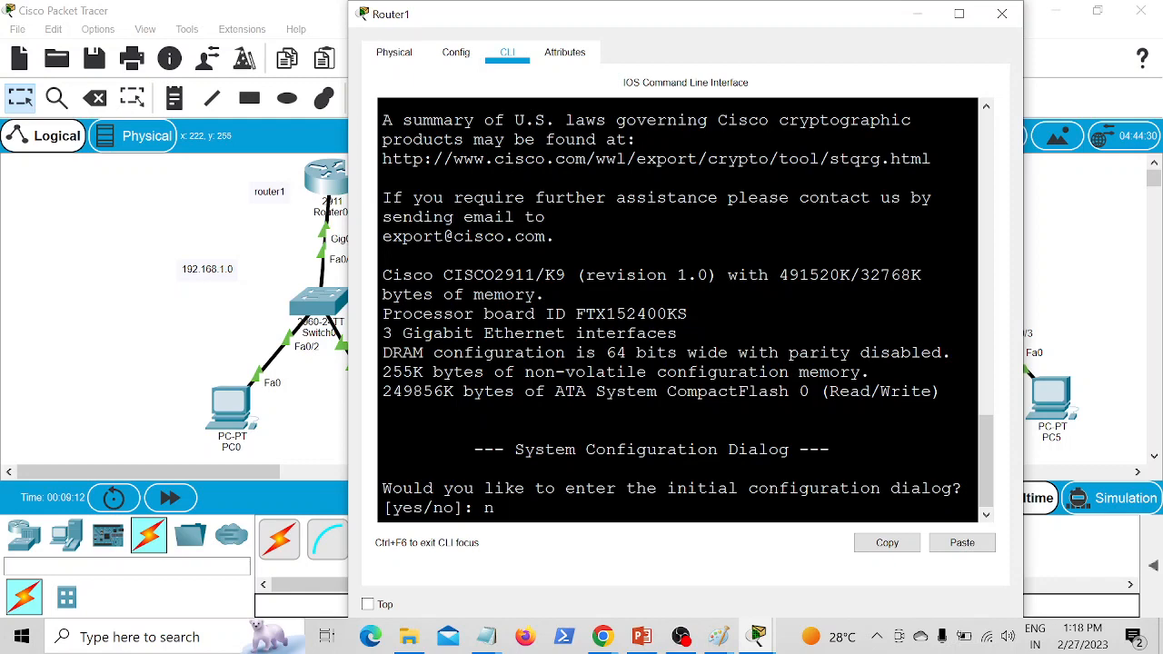
type("o")
key("Return")
Step: Enter privileged and global configuration mode on Router1 and set its hostname to r2
key("Return")
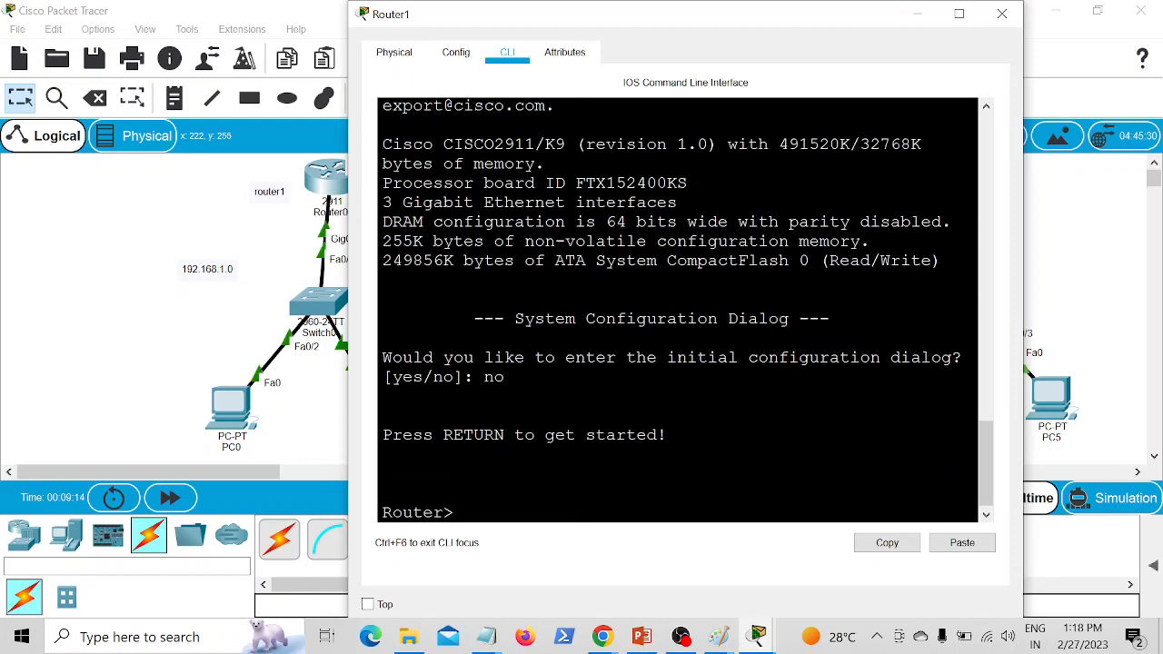
type("en")
key("Return")
type("c")
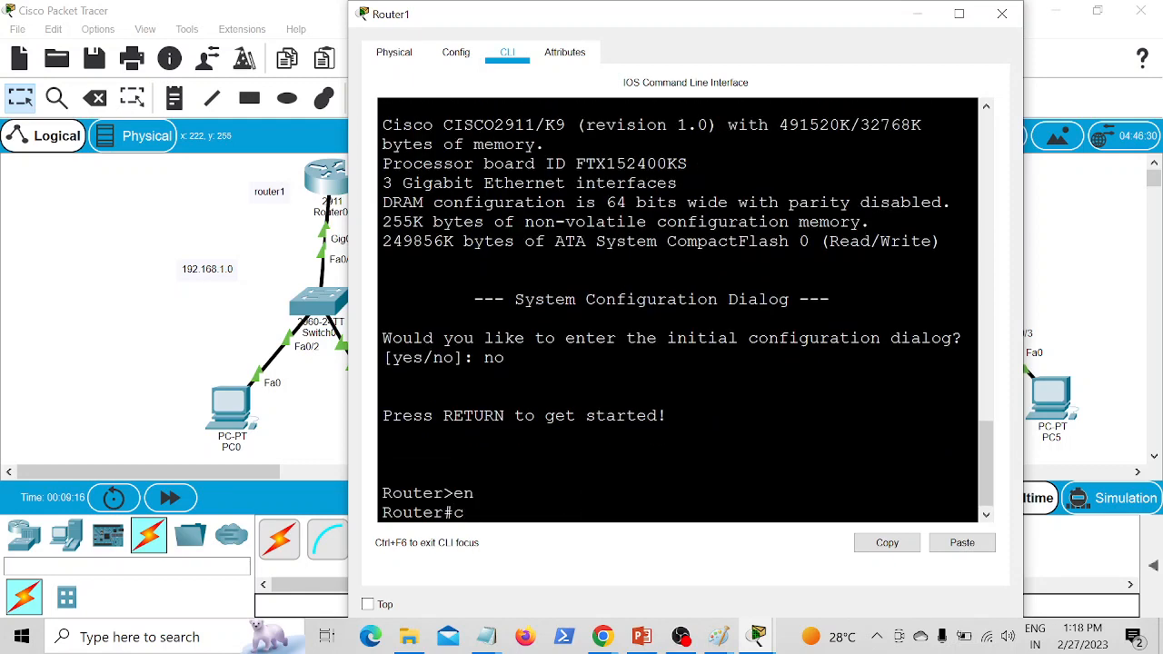
type("onf t")
key("Return")
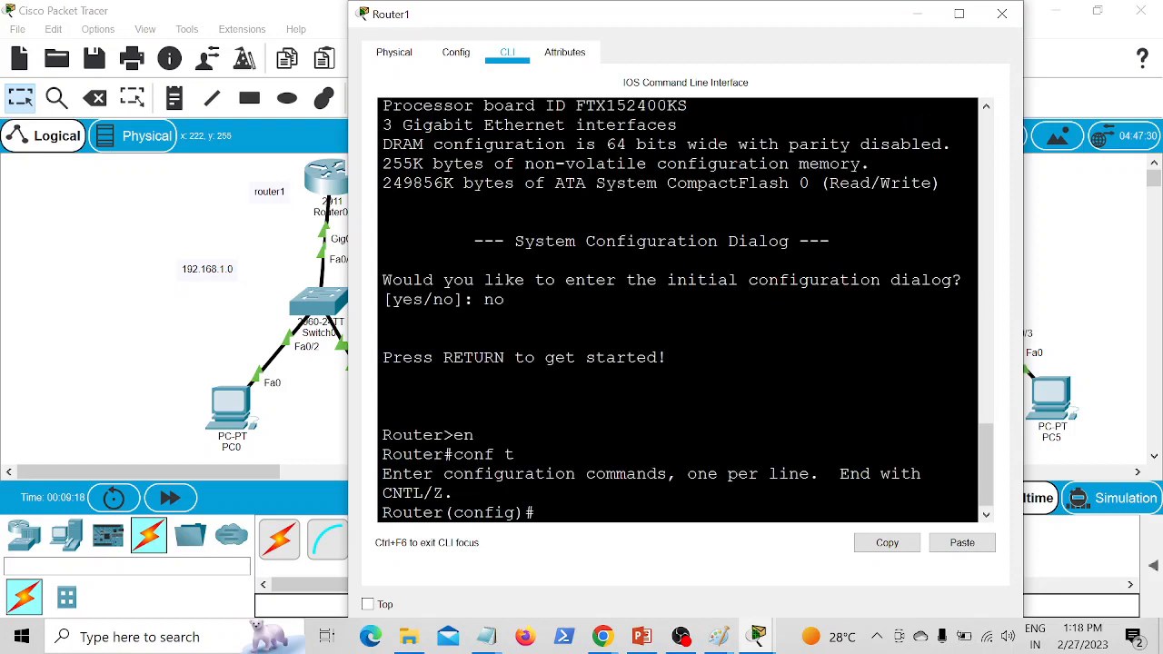
type("host r2")
Step: Assign 10.0.0.2 with mask 255.0.0.0 to interface g0/0 on r2 and enable the interface
key("Return")
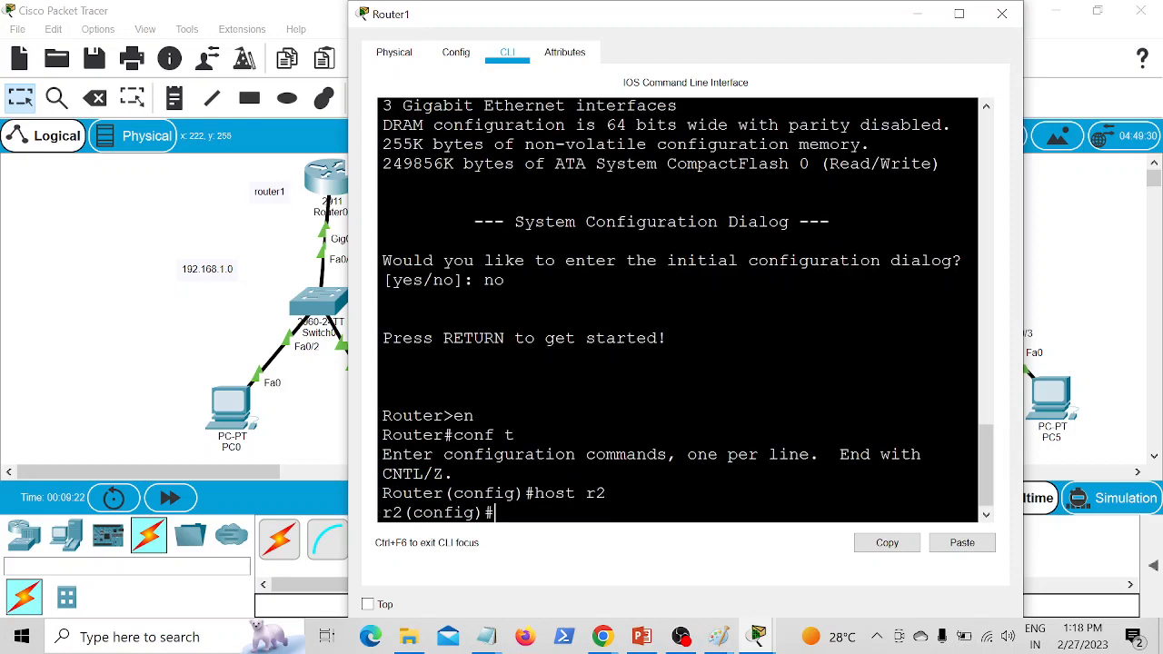
type("int g0/0")
key("Return")
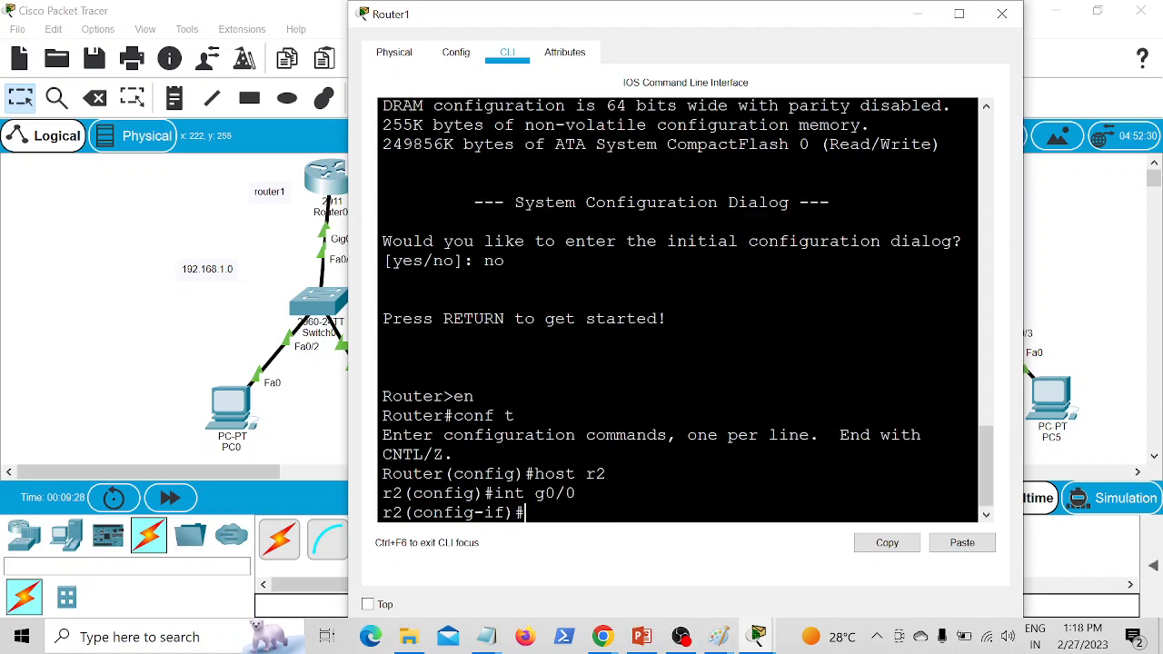
type("ip add")
key("Tab")
type("1")
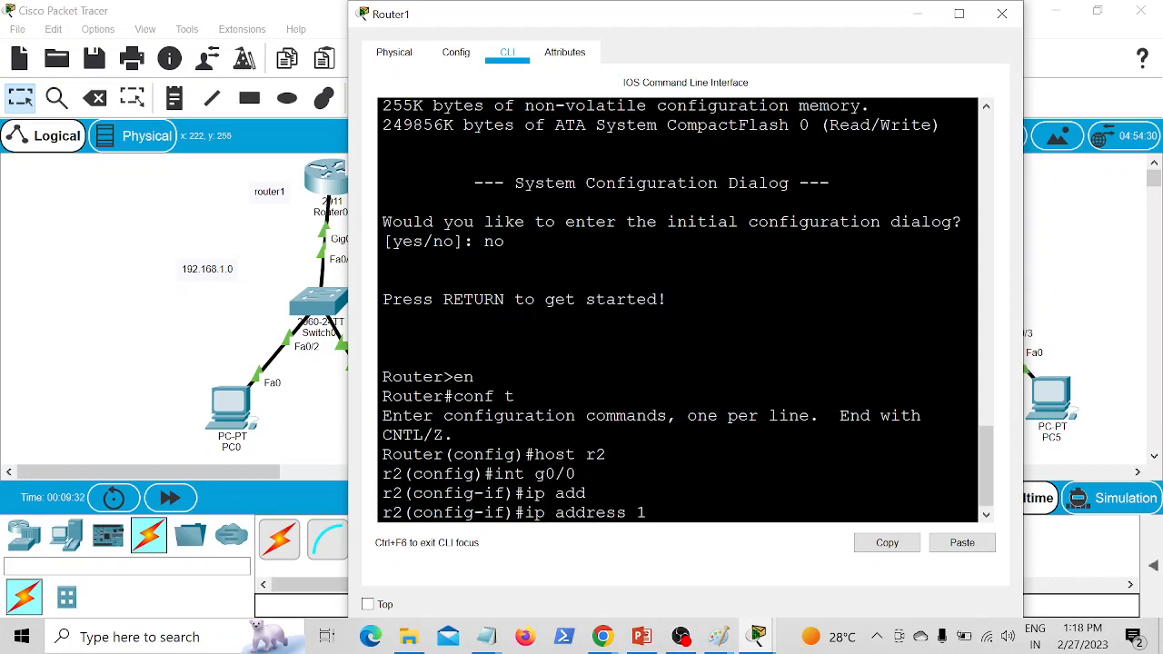
type("0.0.0.2 255.0.0.0")
key("Return")
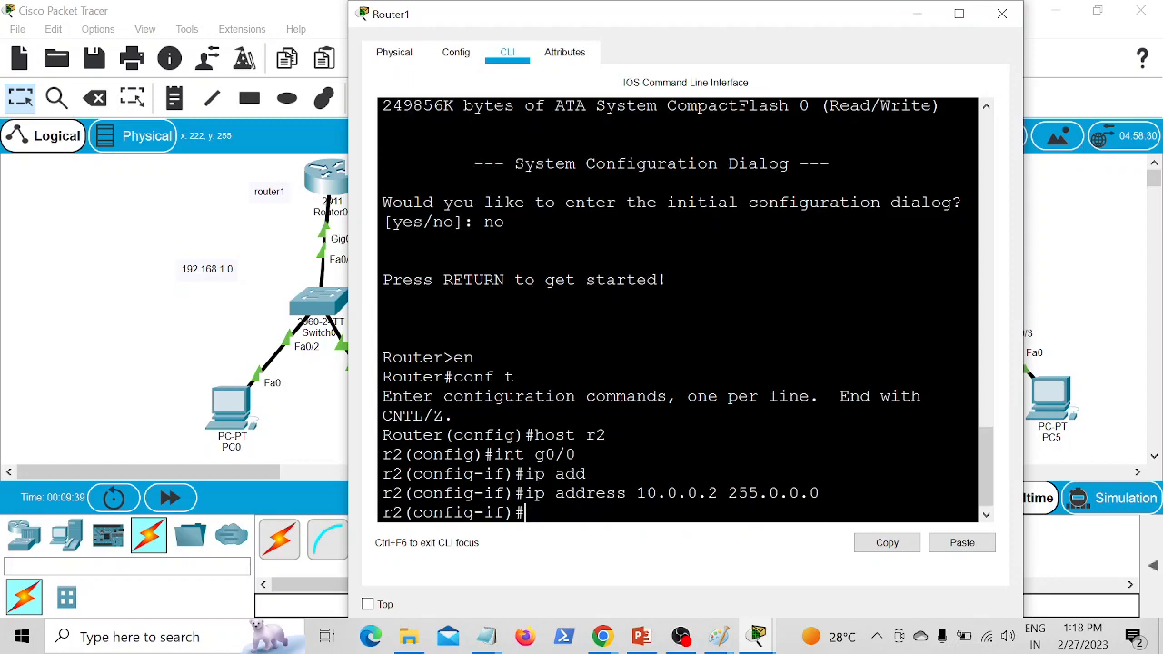
type("no sh")
key("Return")
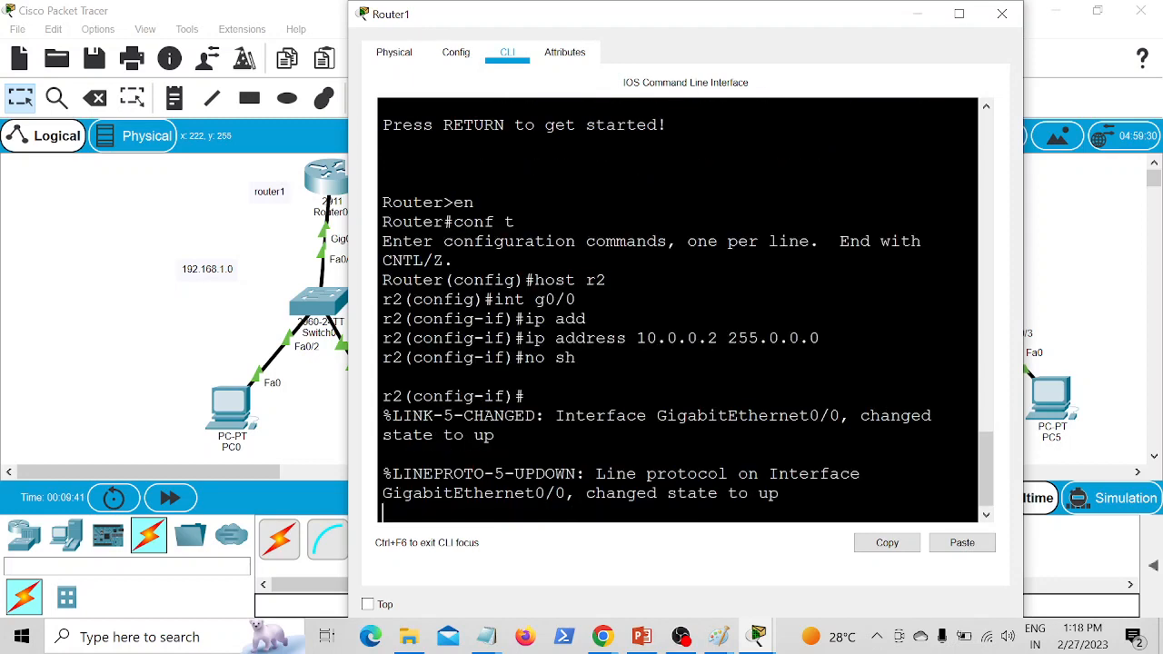
Step: Check Router1's link labels in the topology and enter interface configuration mode for g0/1 on r2
left_click(230, 282)
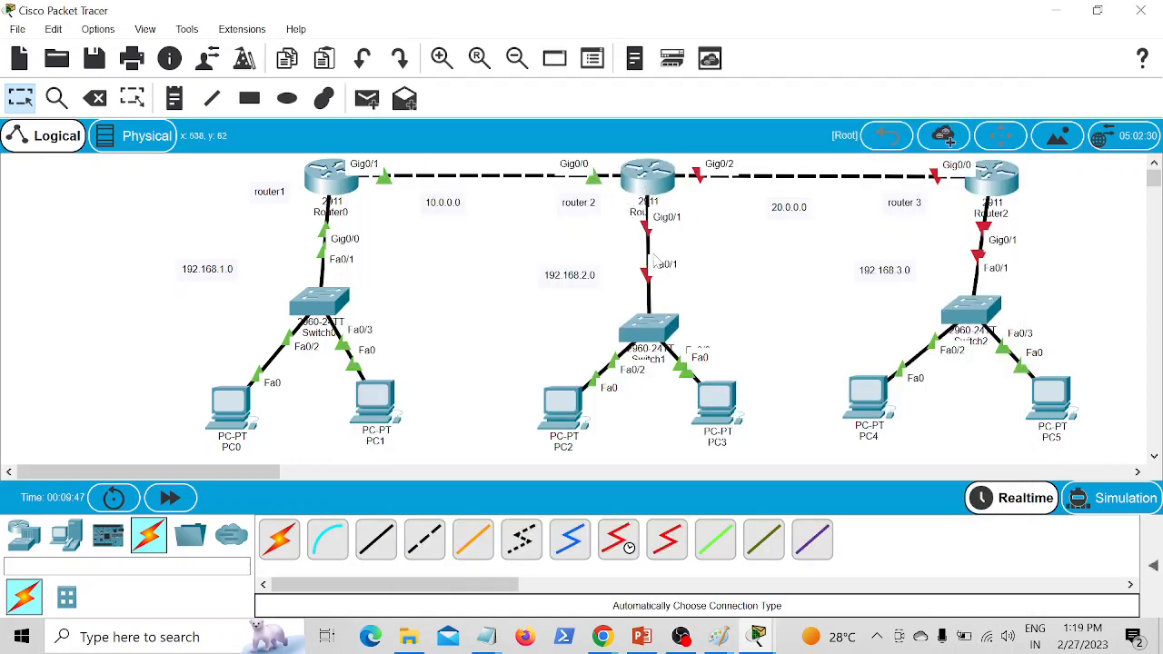
left_click(663, 191)
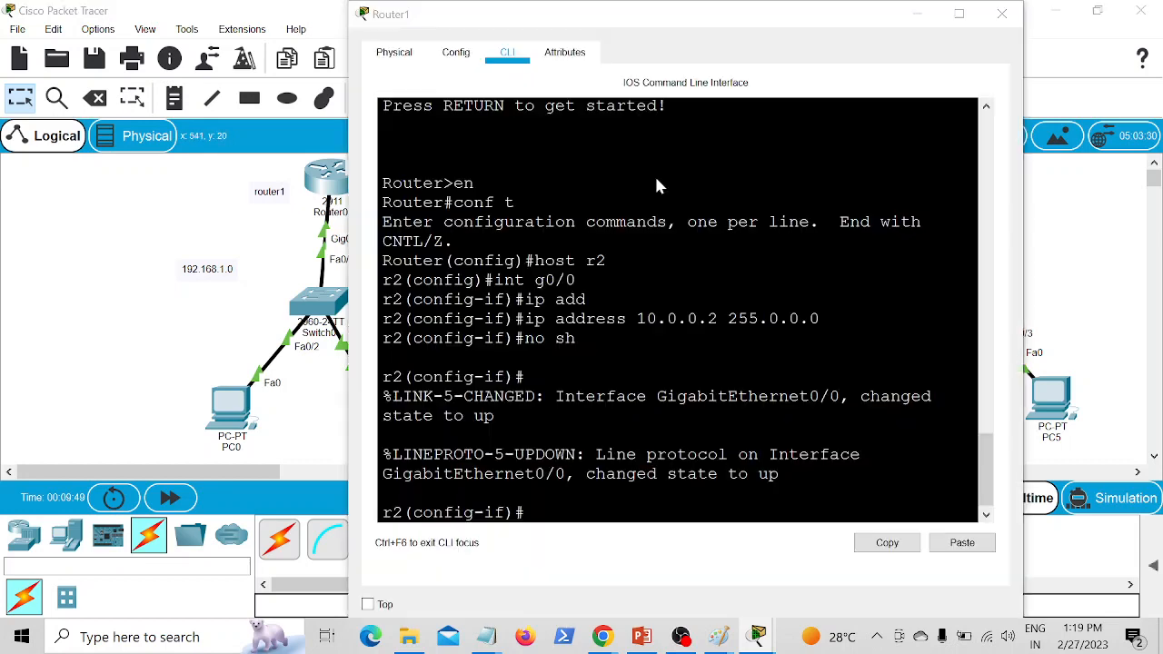
type("int")
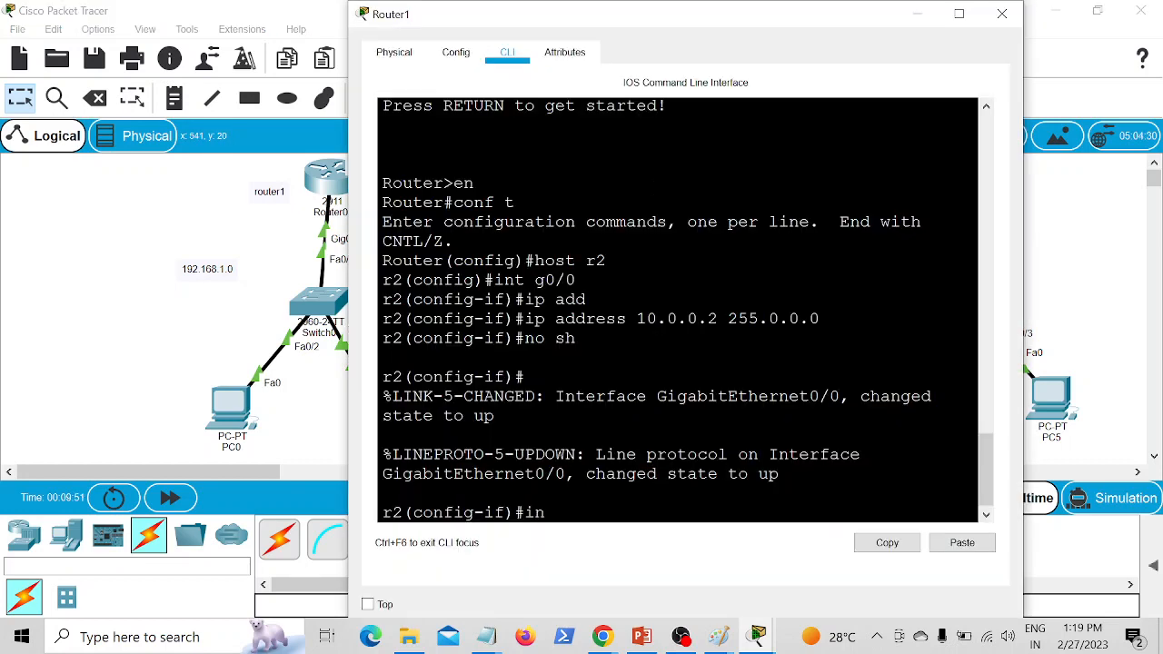
left_click(178, 287)
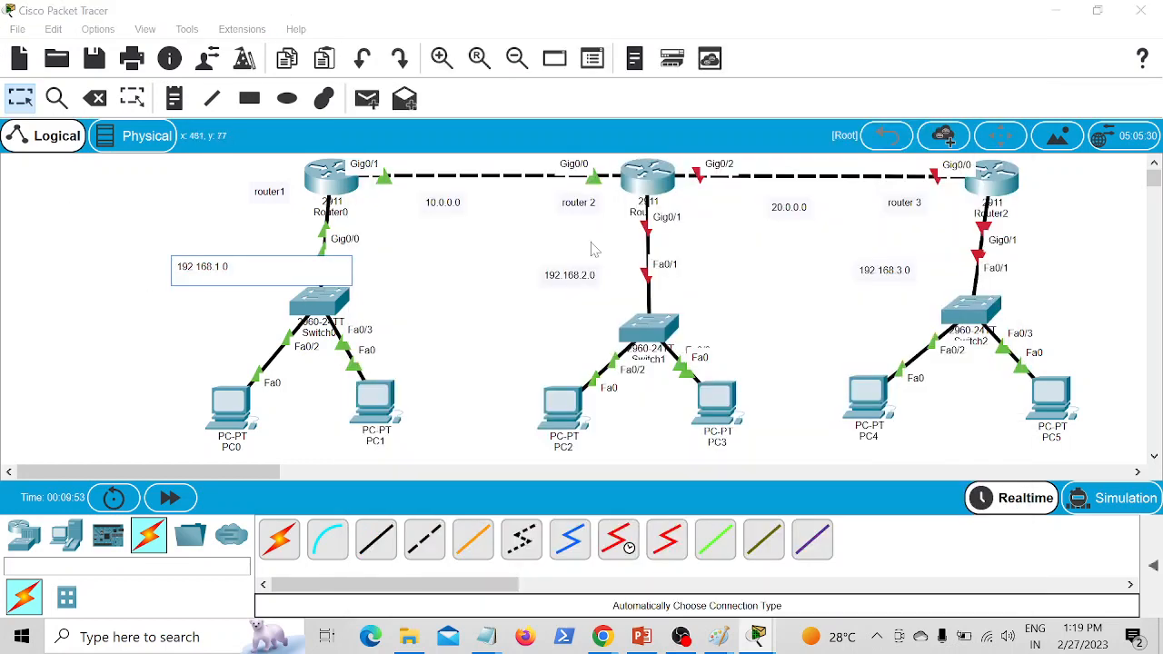
left_click(634, 176)
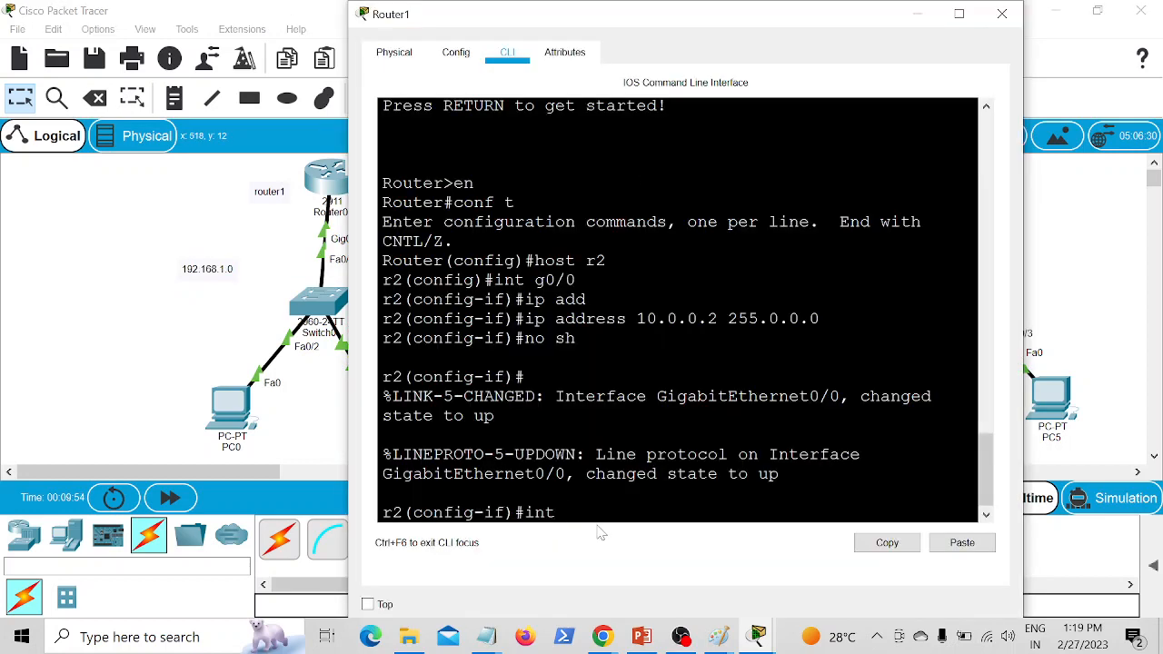
type("g0/1")
key("Return")
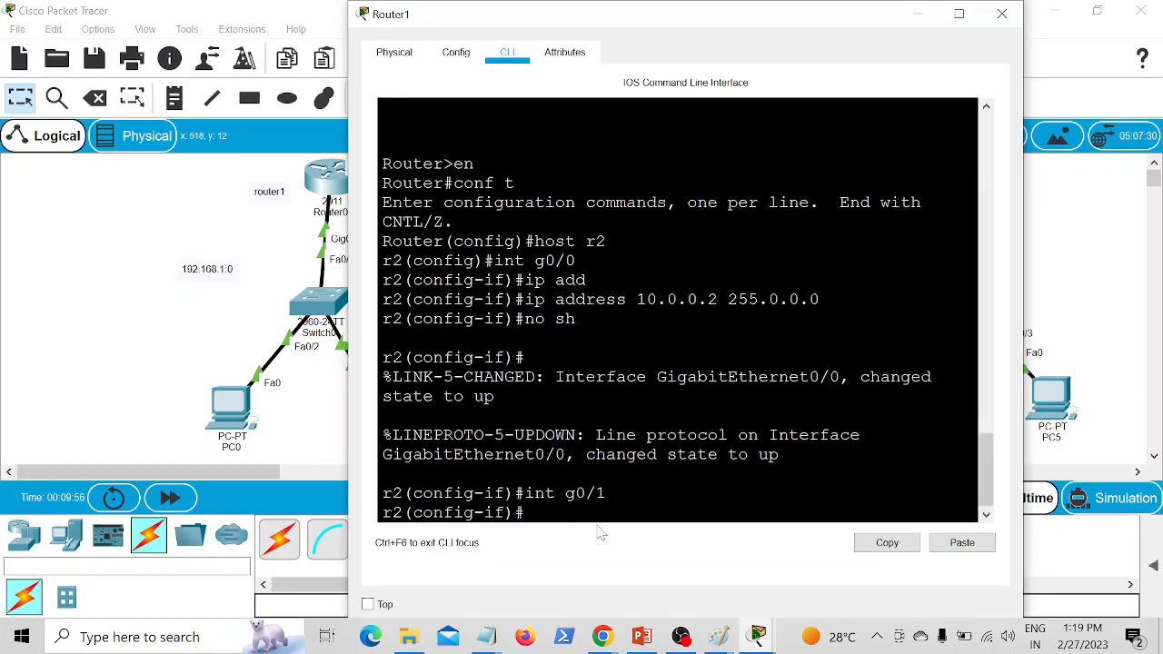
Step: Assign 192.168.2.100 with mask 255.255.255.0 to r2's interface g0/1 and enable the interface
type("ip add")
key("Tab")
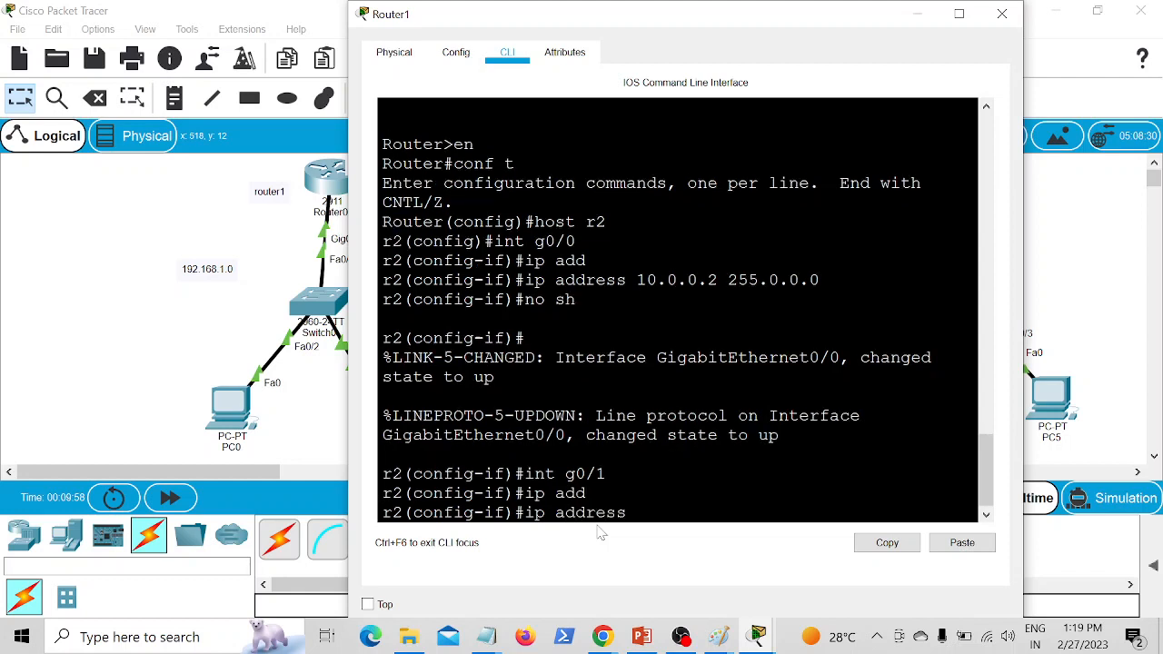
type("192.168.2.100 255.2")
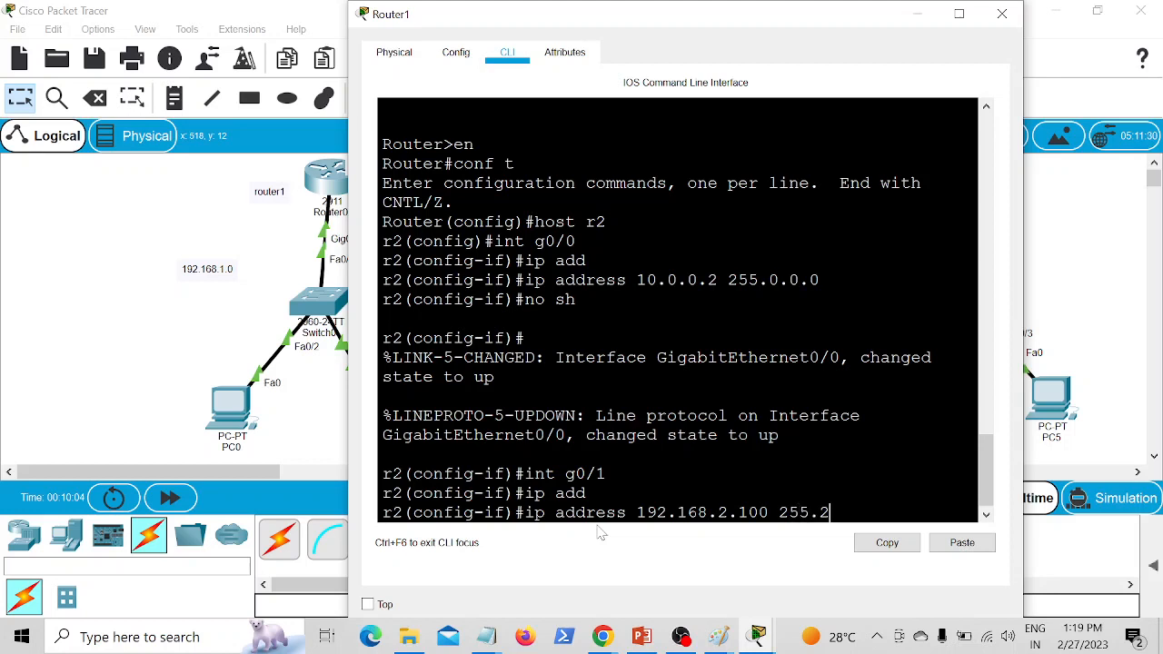
type("55.255")
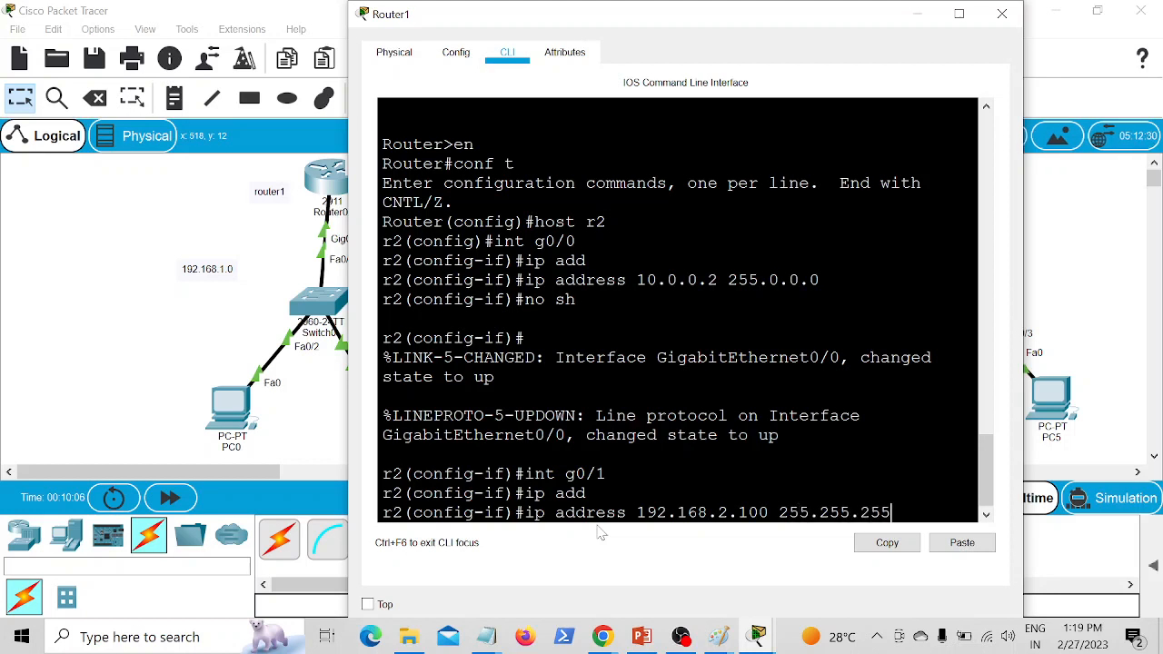
type(".0")
key("Return")
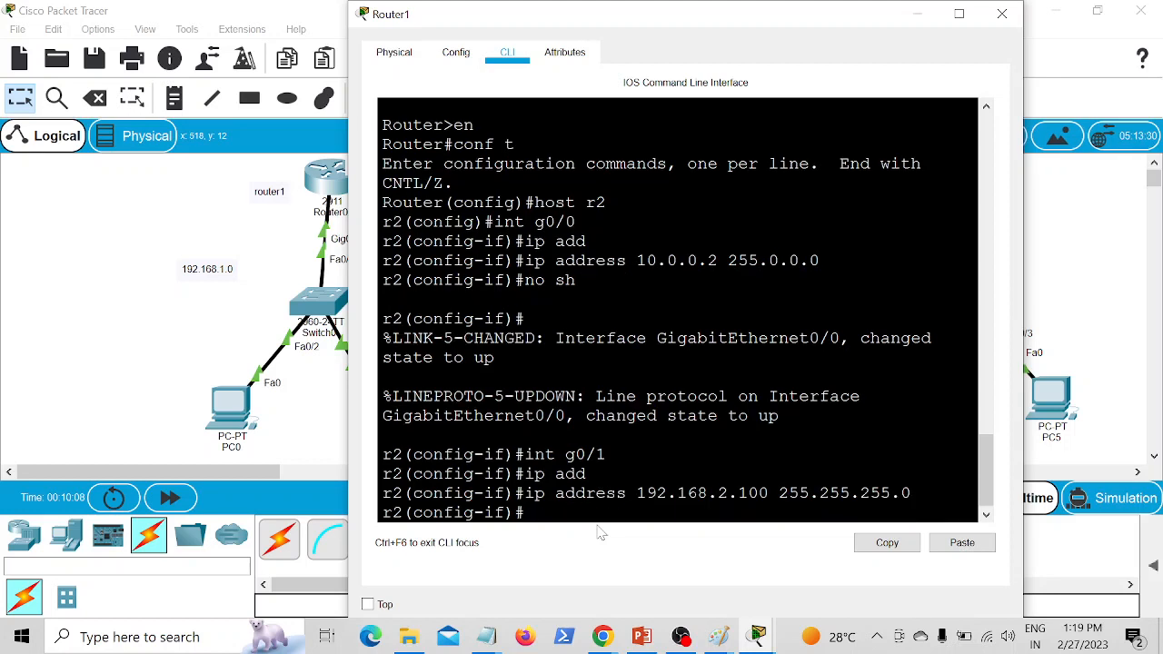
type("no sh")
key("Return")
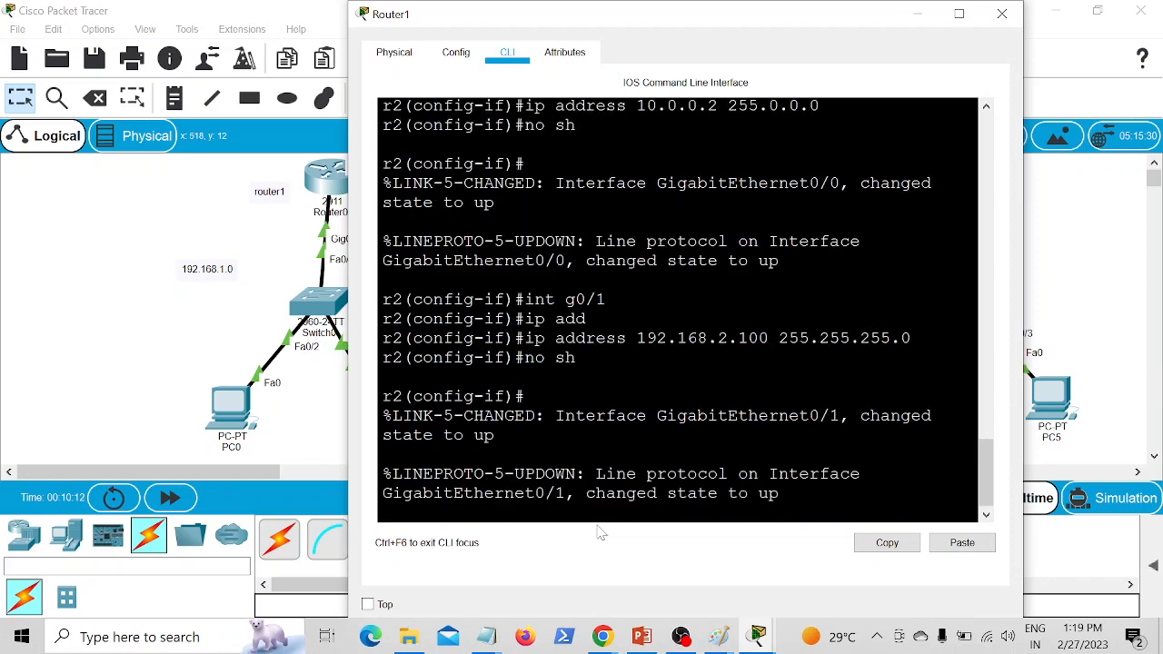
Step: Check Router1's remaining link in the topology and enter interface configuration mode for g0/2 on r2
left_click(40, 266)
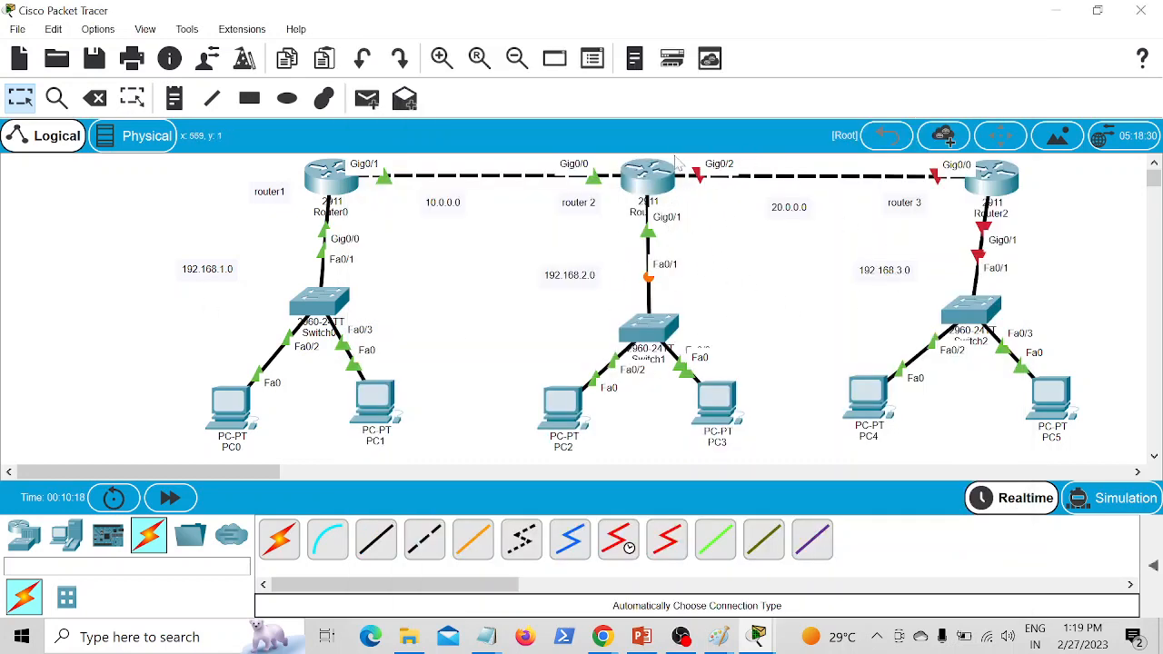
left_click(650, 188)
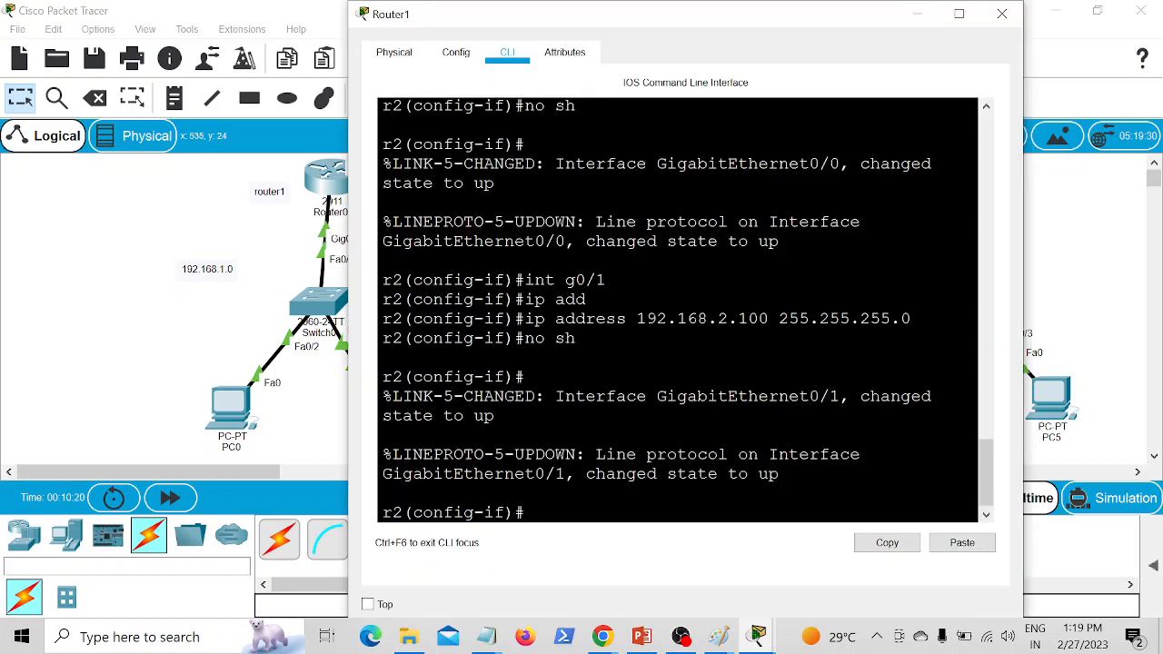
type("int g0/2")
key("Return")
Step: Assign 20.0.0.1 with mask 255.0.0.0 to r2's interface g0/2, checking the topology for the link toward Router2
type("ip add")
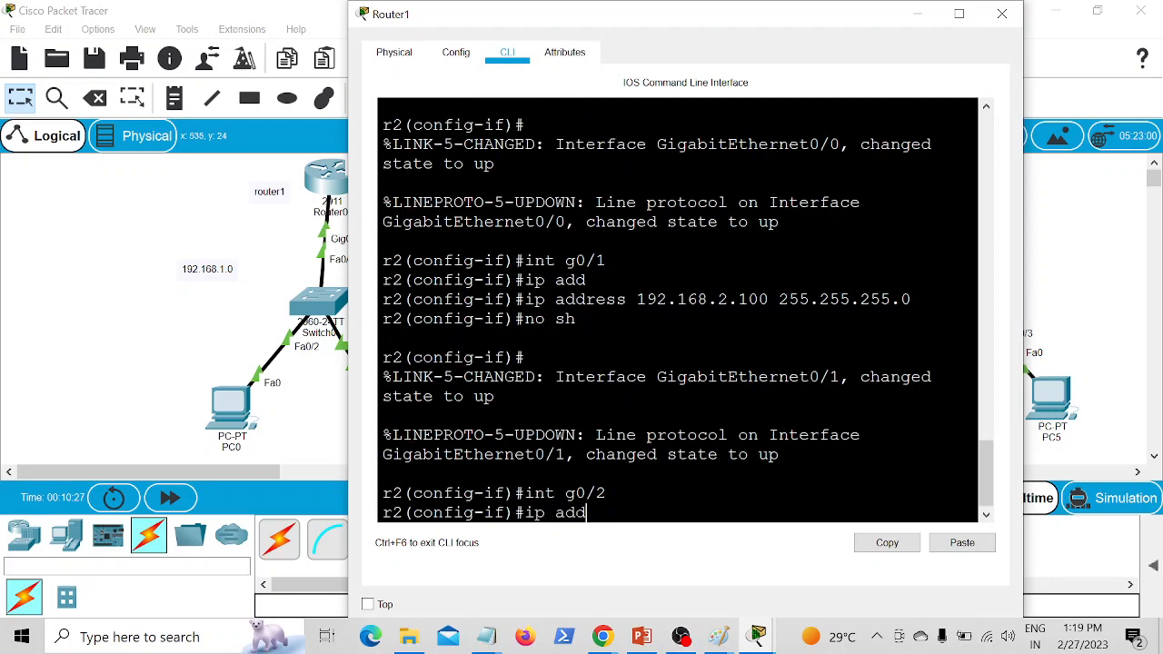
key("Tab")
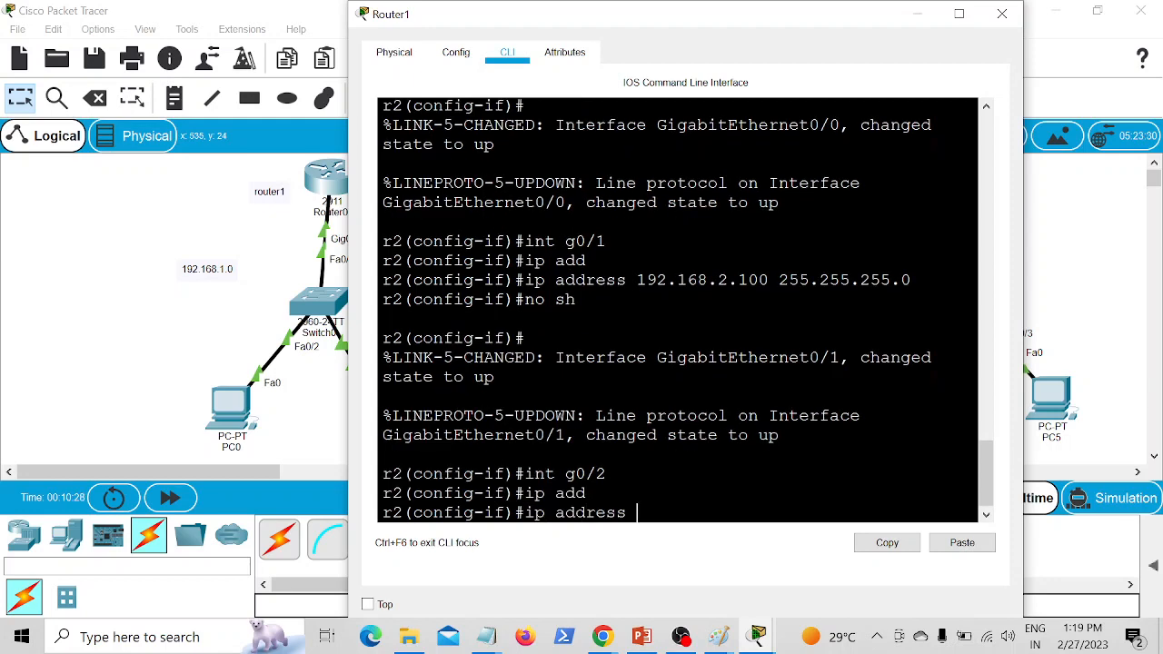
left_click(180, 140)
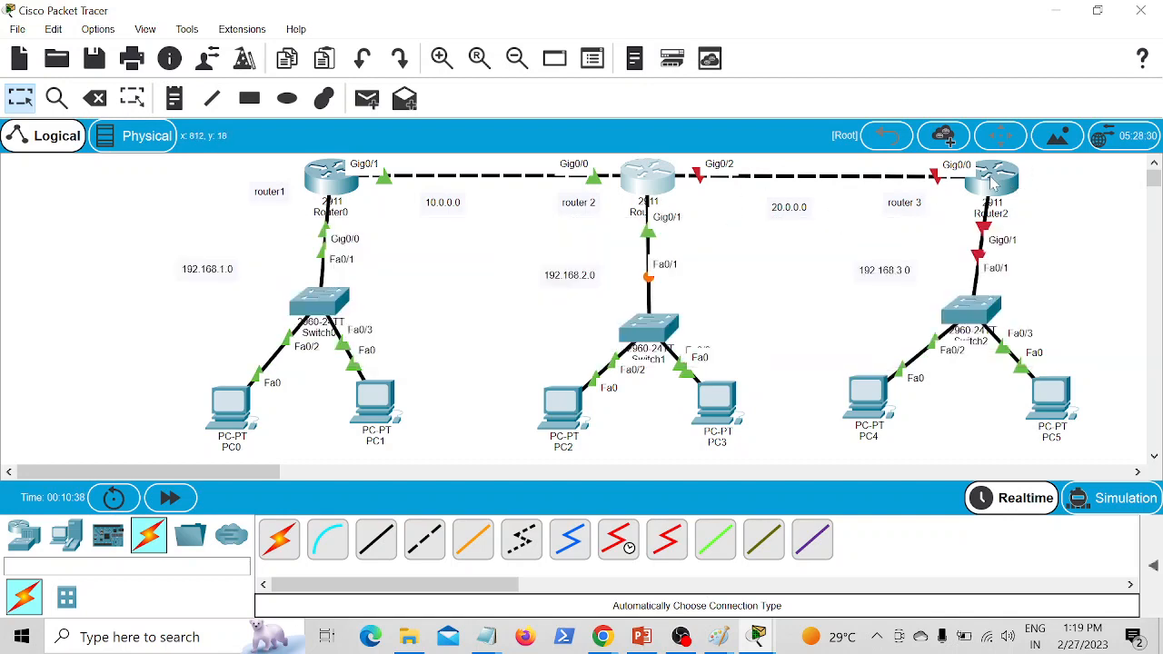
left_click(656, 189)
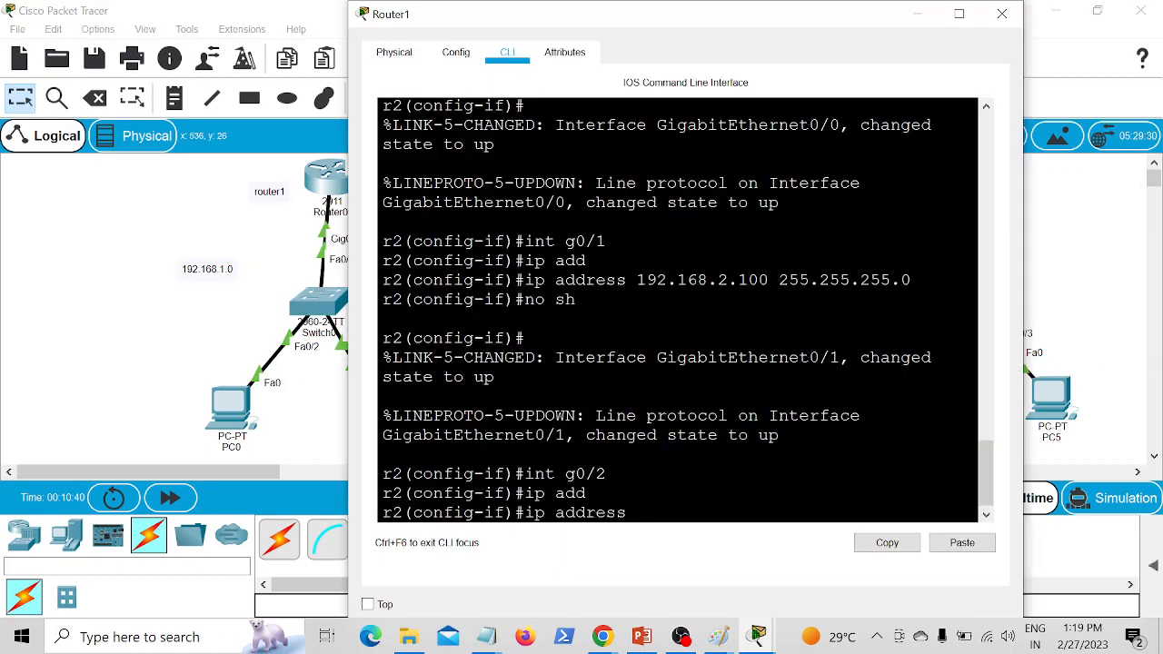
type("20.0.0.1 255.0.0.0")
key("Return")
Step: Enable interface g0/2 on r2 and exit back to privileged mode
type("no ")
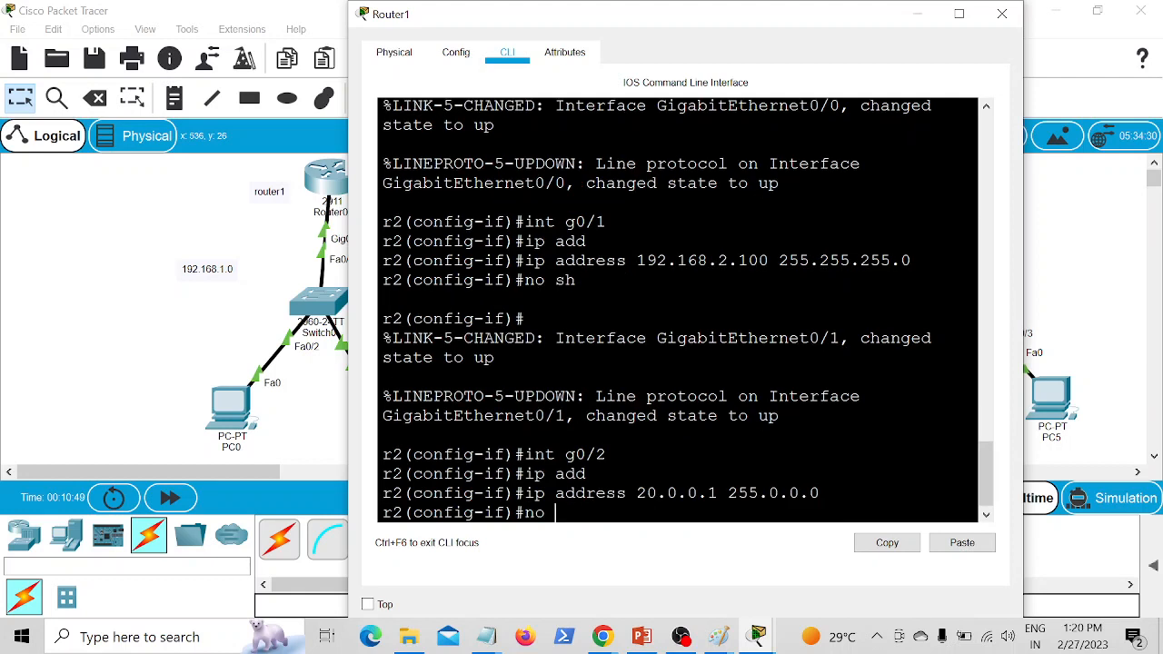
type("sh")
key("Return")
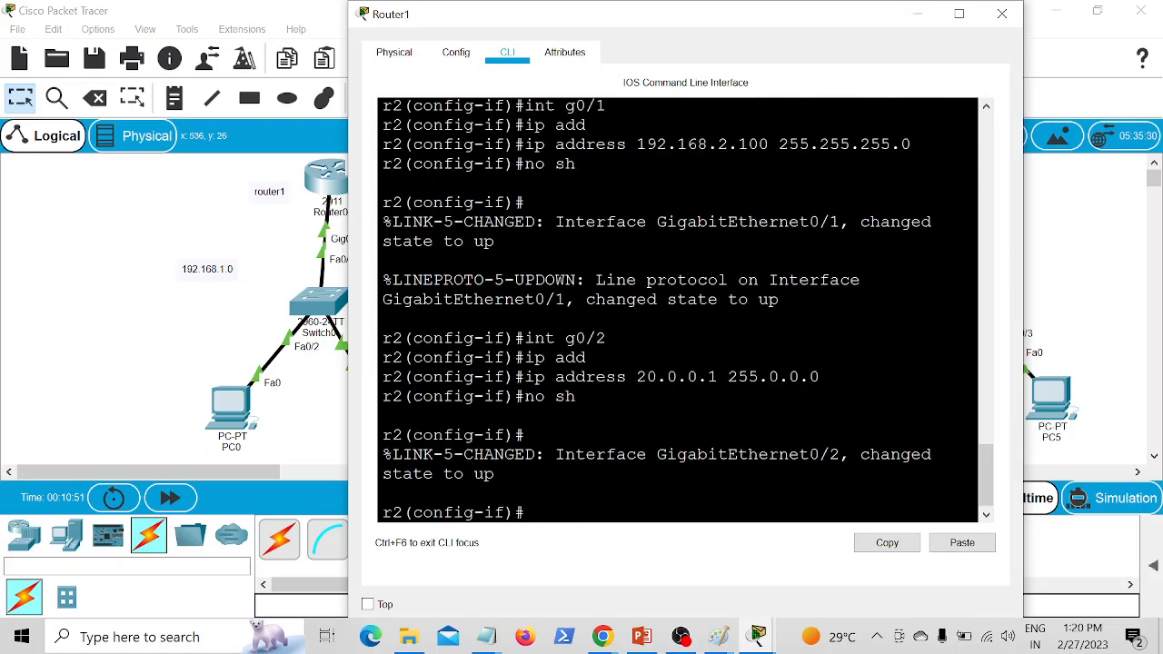
type("exit")
key("Return")
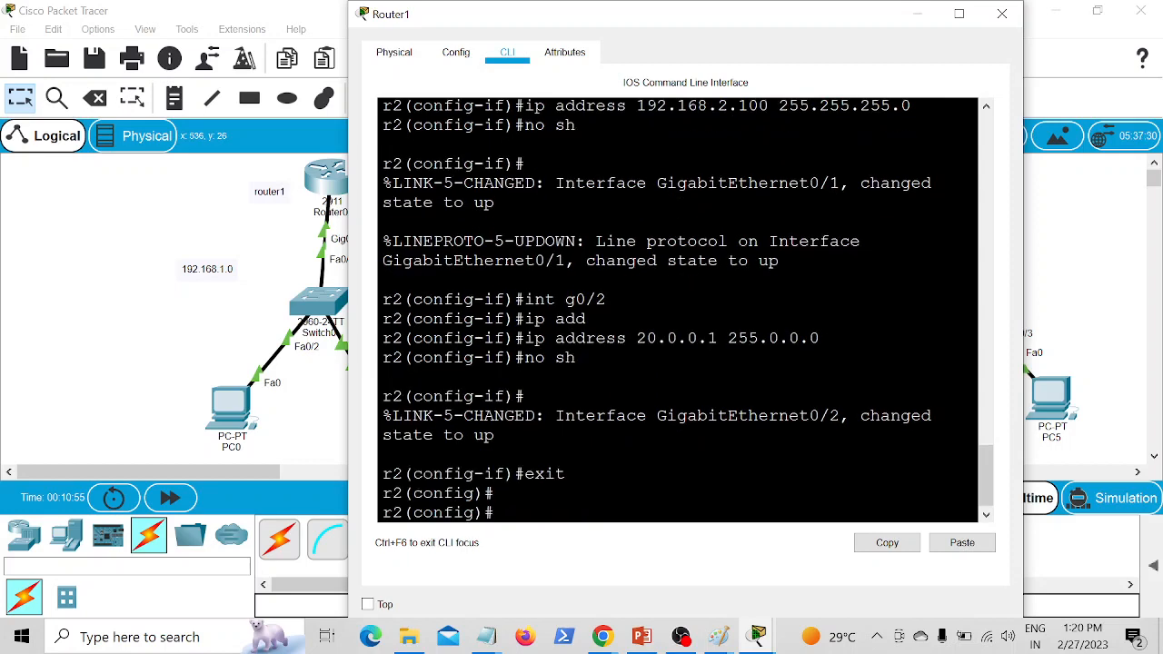
type("exit")
key("Return")
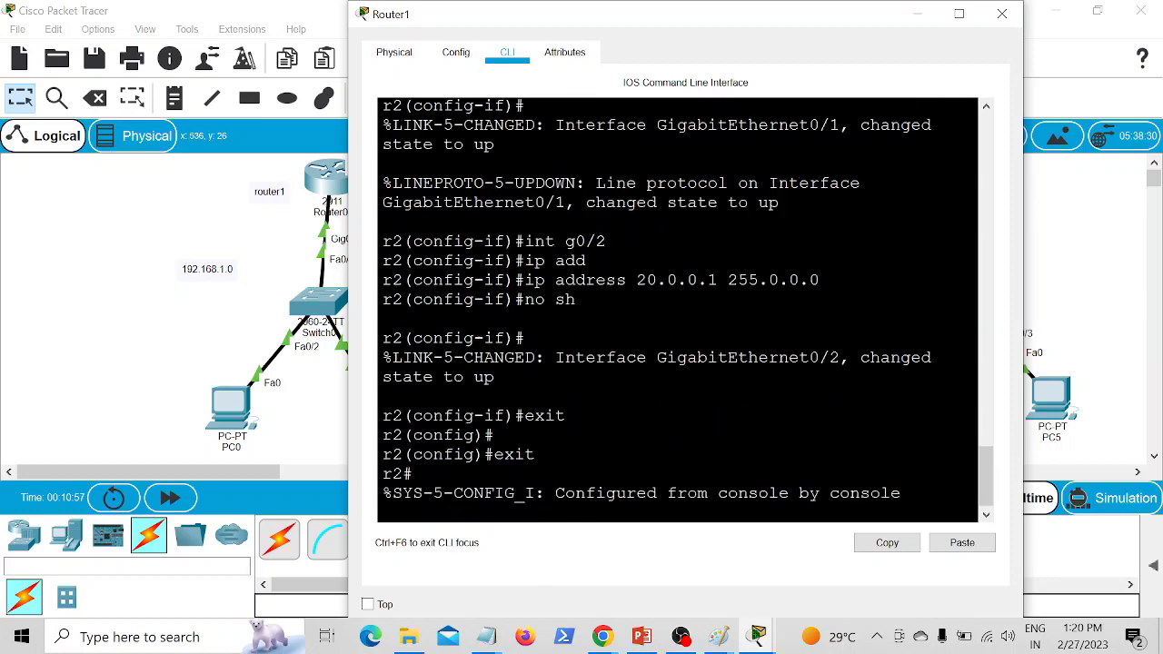
Step: Show the brief IP interface summary on r2, compare it with the links in the topology, and return to the topology
type("sh")
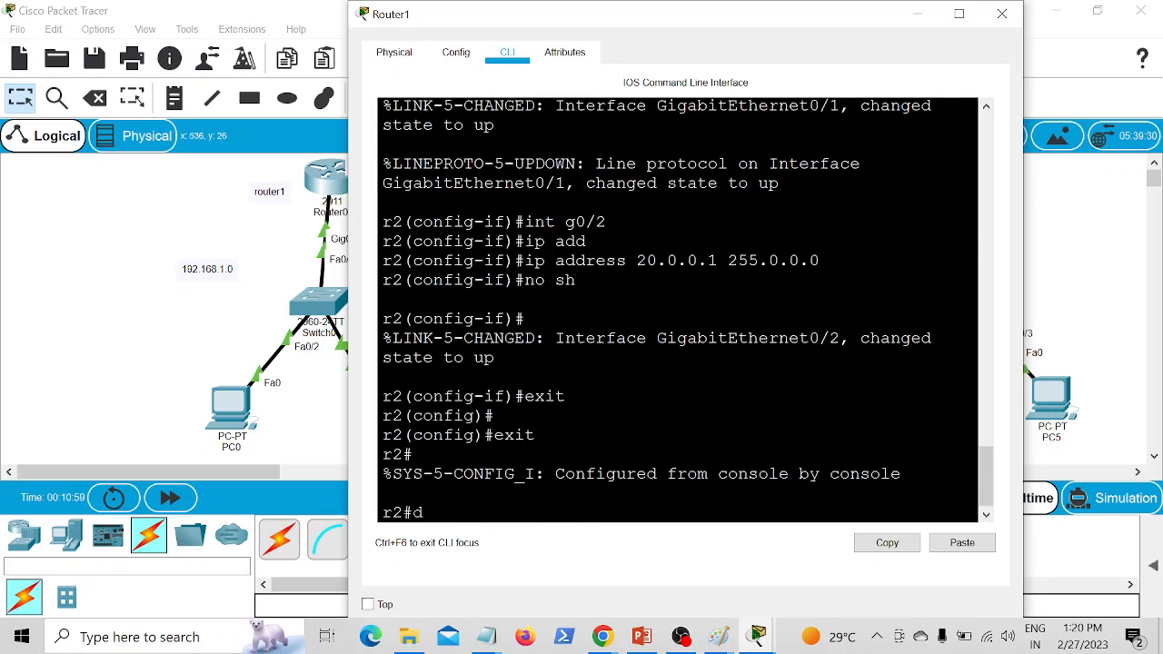
type(" ip int br")
key("Return")
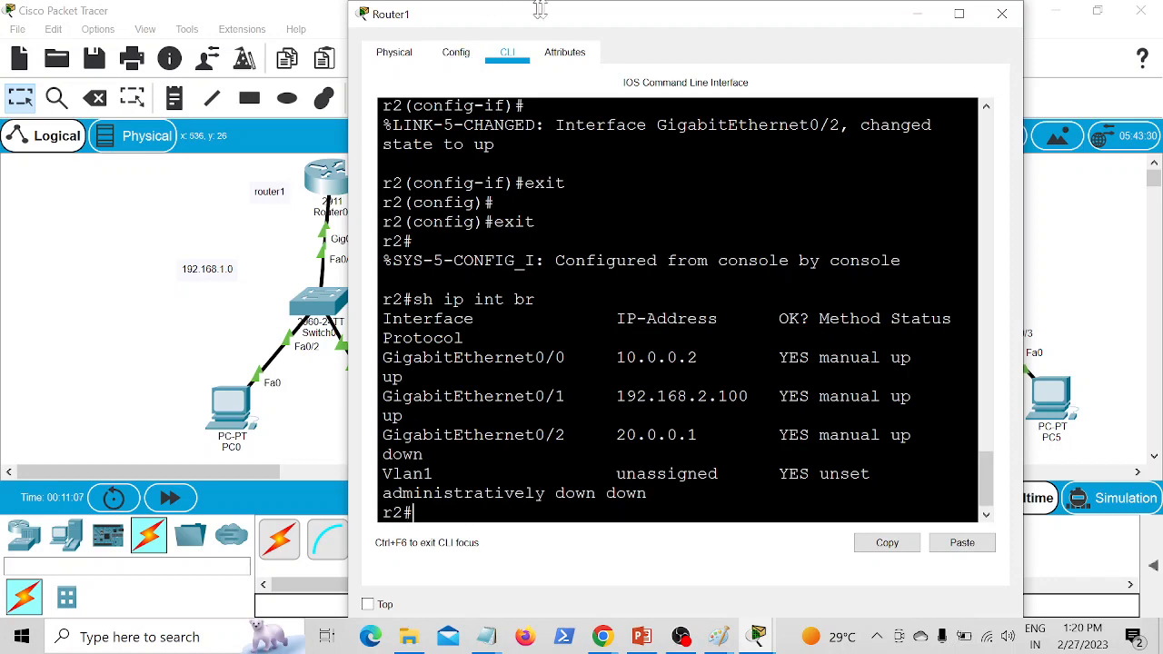
left_click_drag(570, 16, 873, 44)
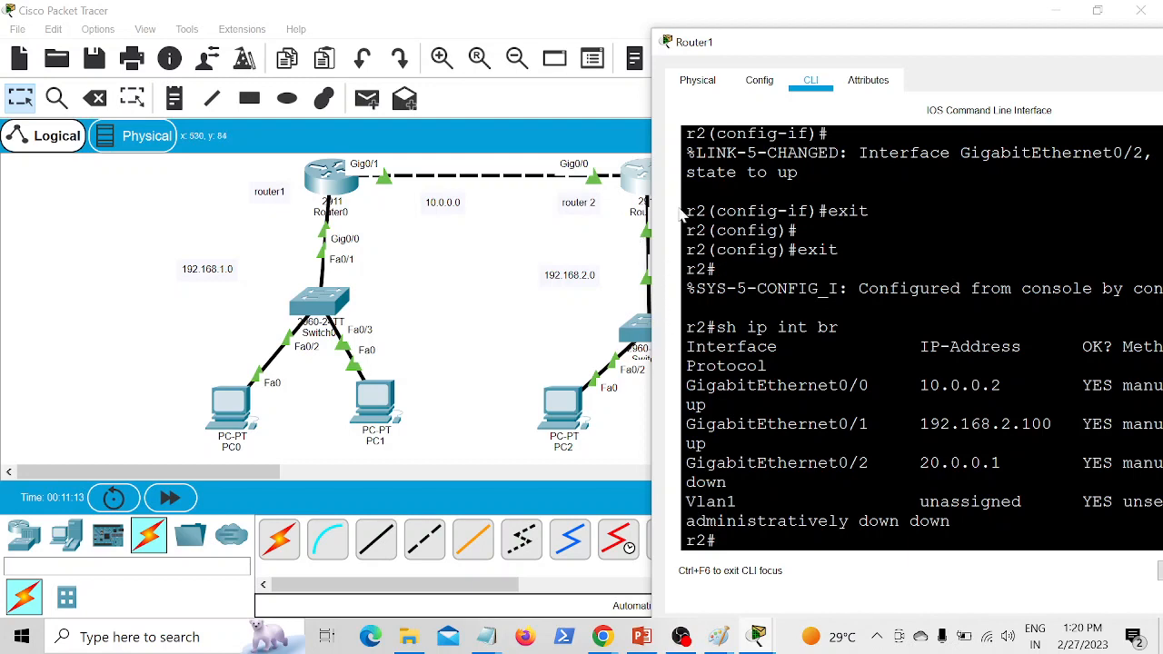
left_click_drag(749, 53, 329, 11)
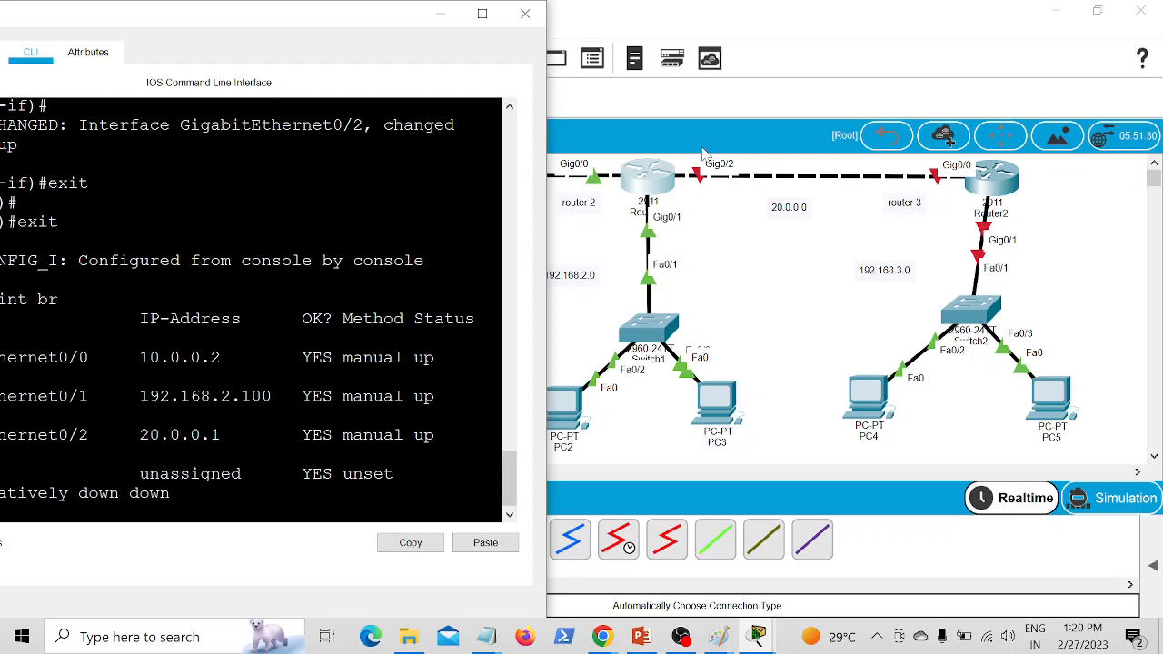
left_click(766, 322)
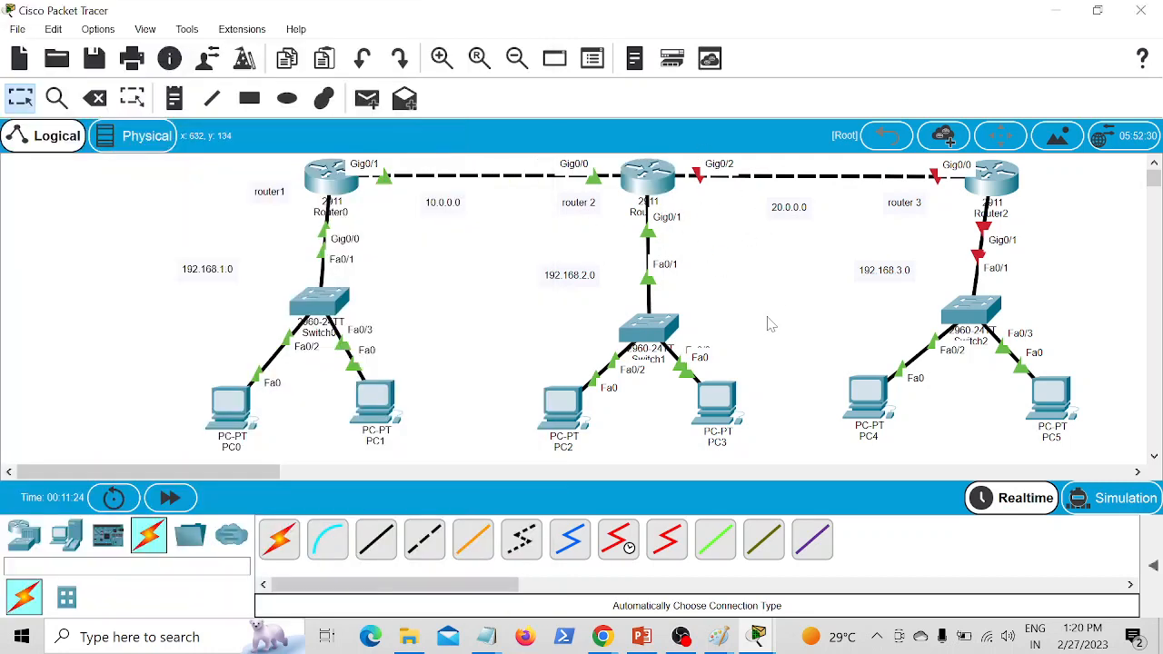
Step: Open Router2's command line and decline the initial configuration dialog
left_click(1006, 185)
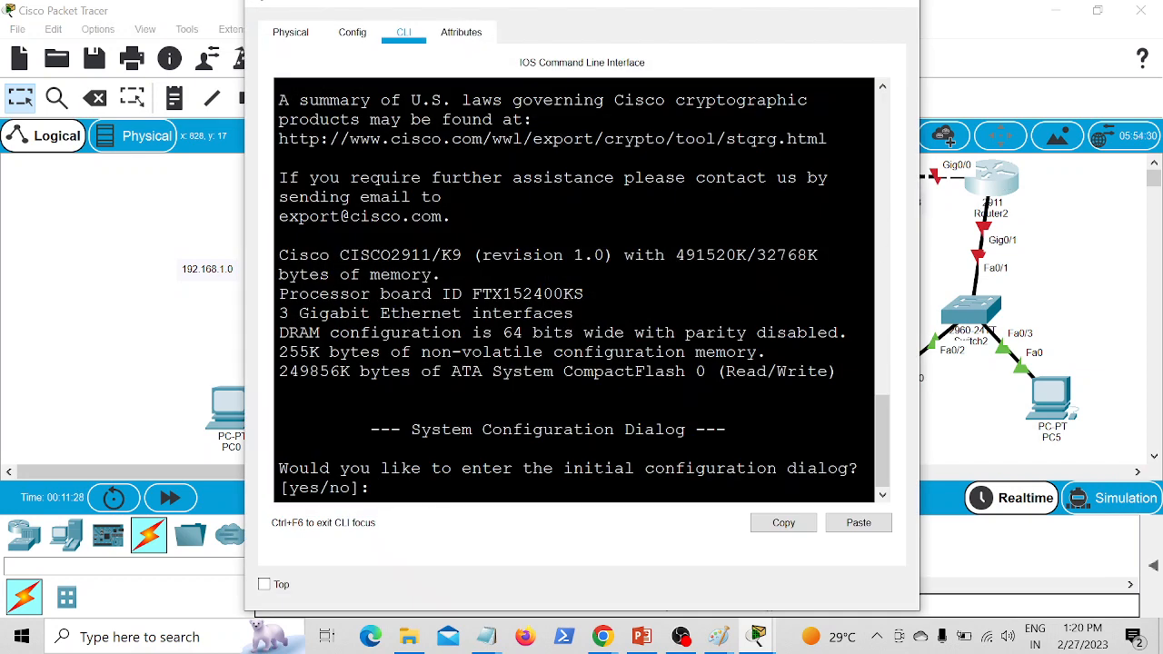
type("no")
key("Return")
Step: Enter privileged mode and global configuration mode on Router2
key("Return")
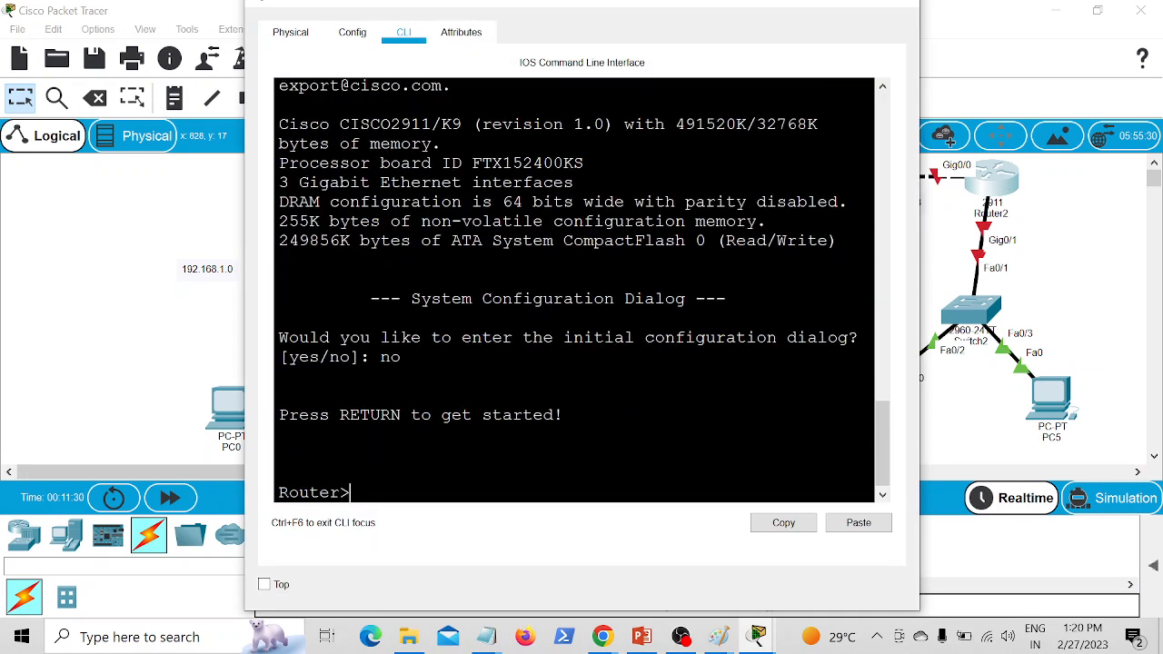
type("en")
key("Return")
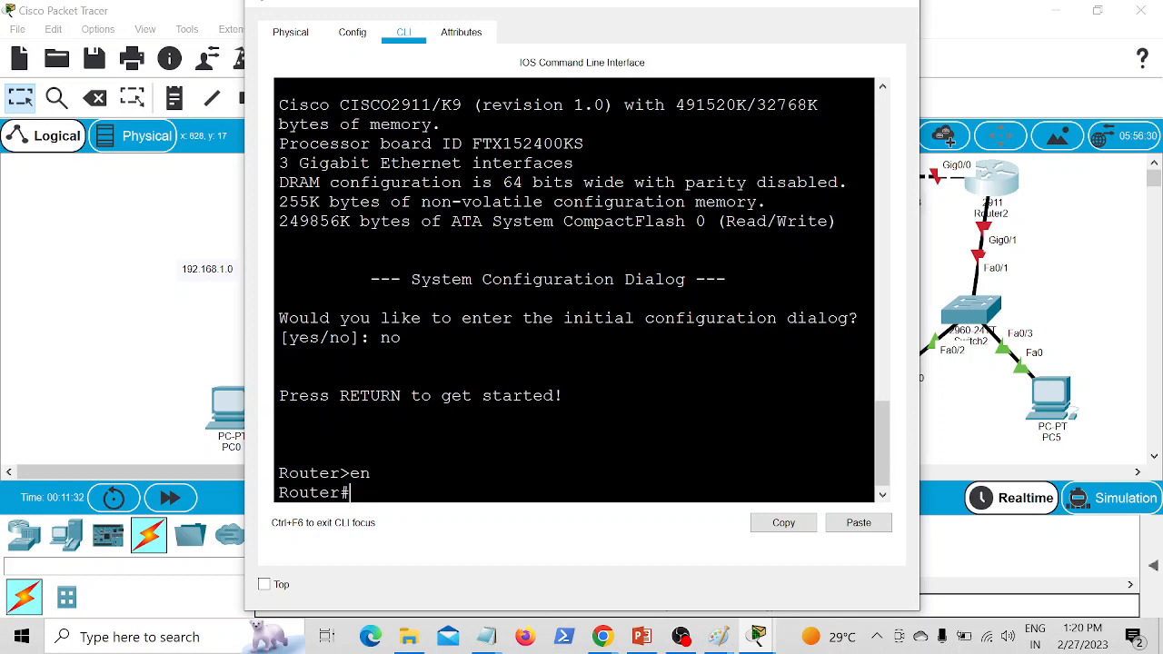
type("conf t")
key("Return")
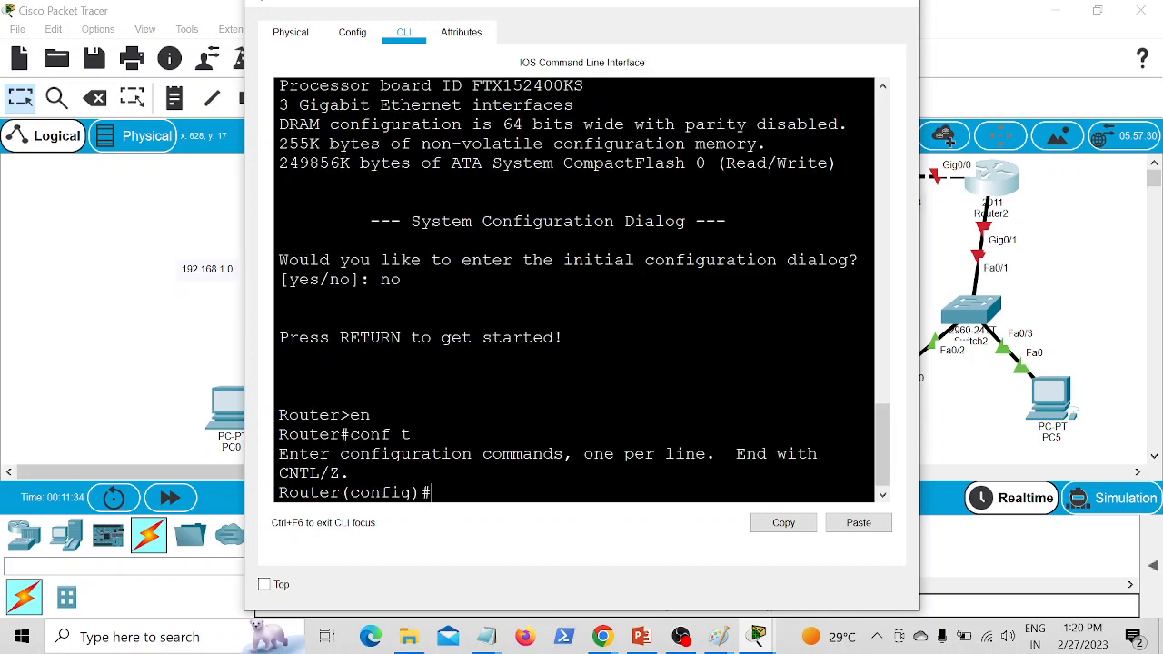
key("Return")
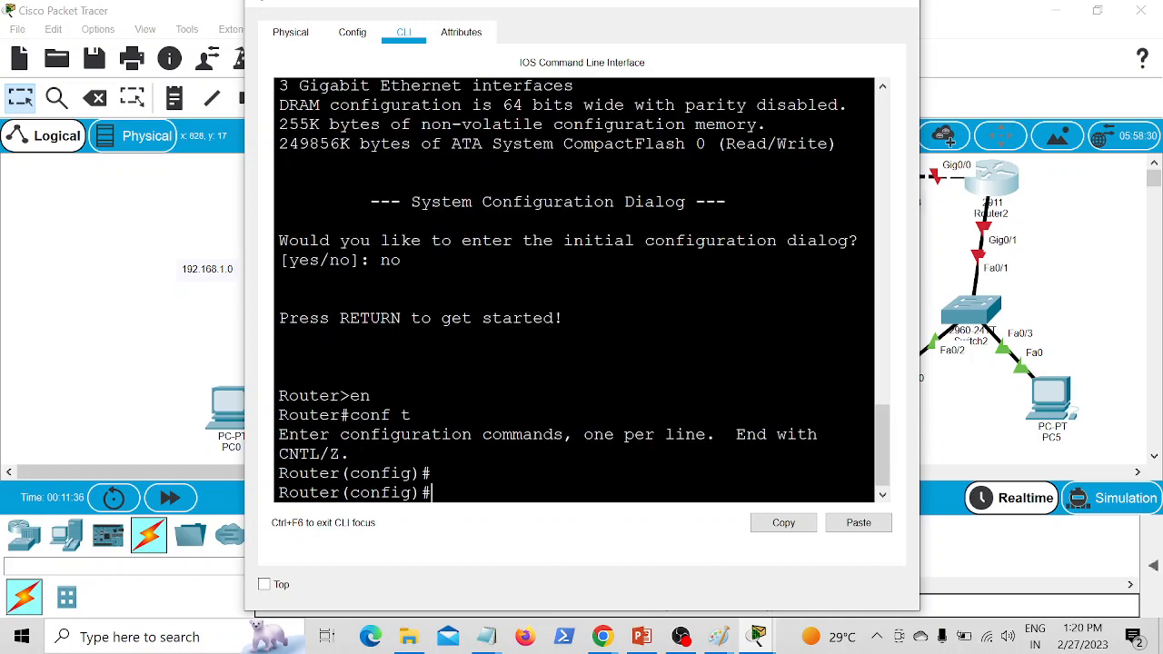
Step: Set the router's hostname to r3, check its links in the topology, and return to its command line
type("host r3")
key("Return")
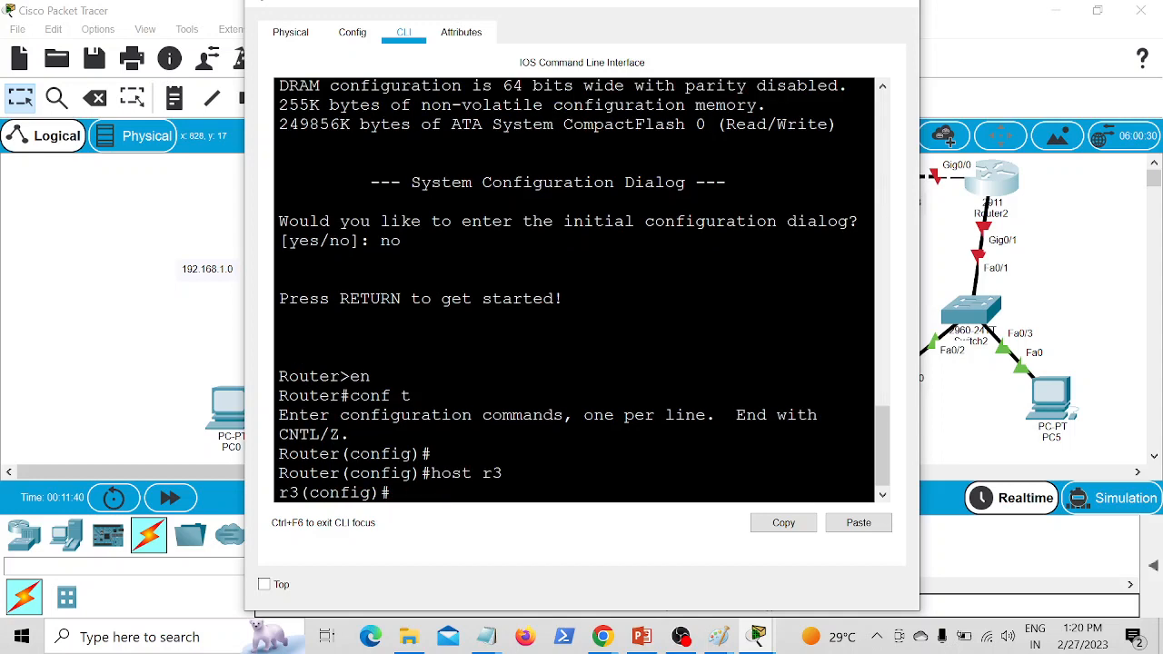
left_click(1106, 241)
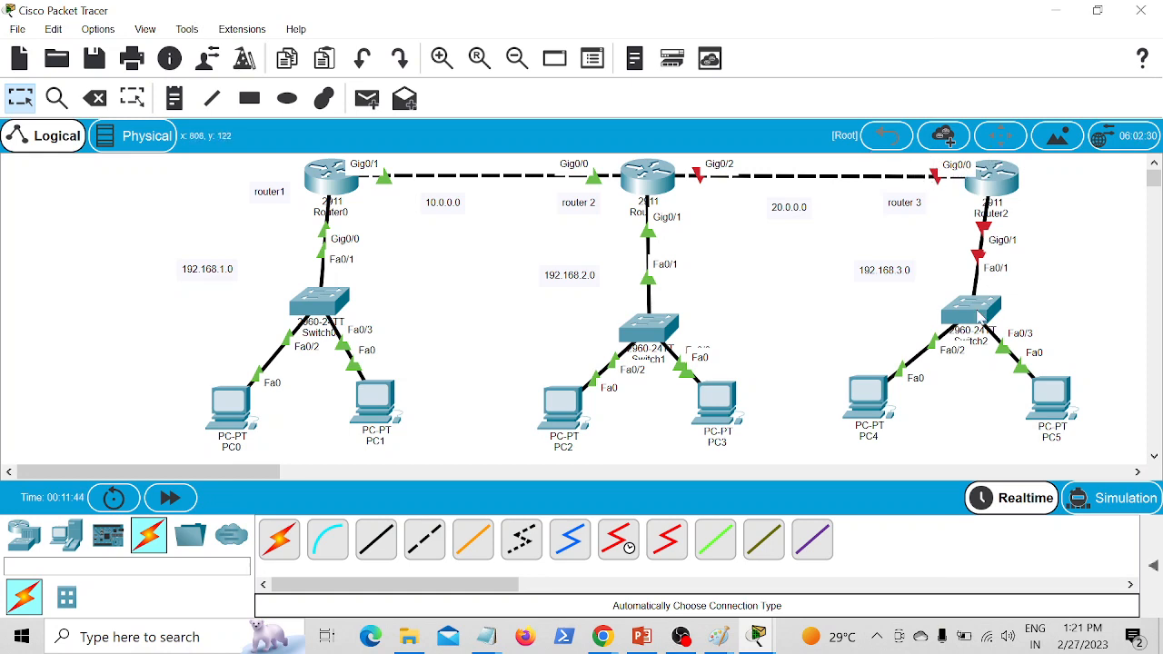
left_click(991, 184)
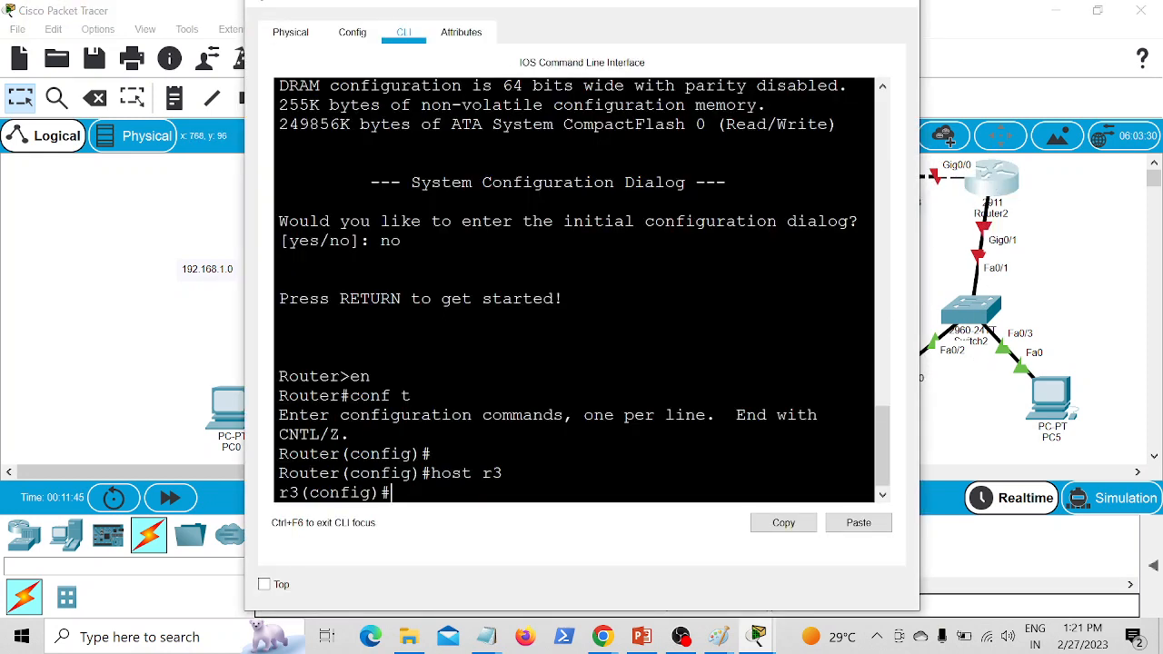
Step: Reposition the Router2 window so its title bar is fully in view, and return to the latest prompt
left_click_drag(731, 2, 518, 0)
left_click(1096, 10)
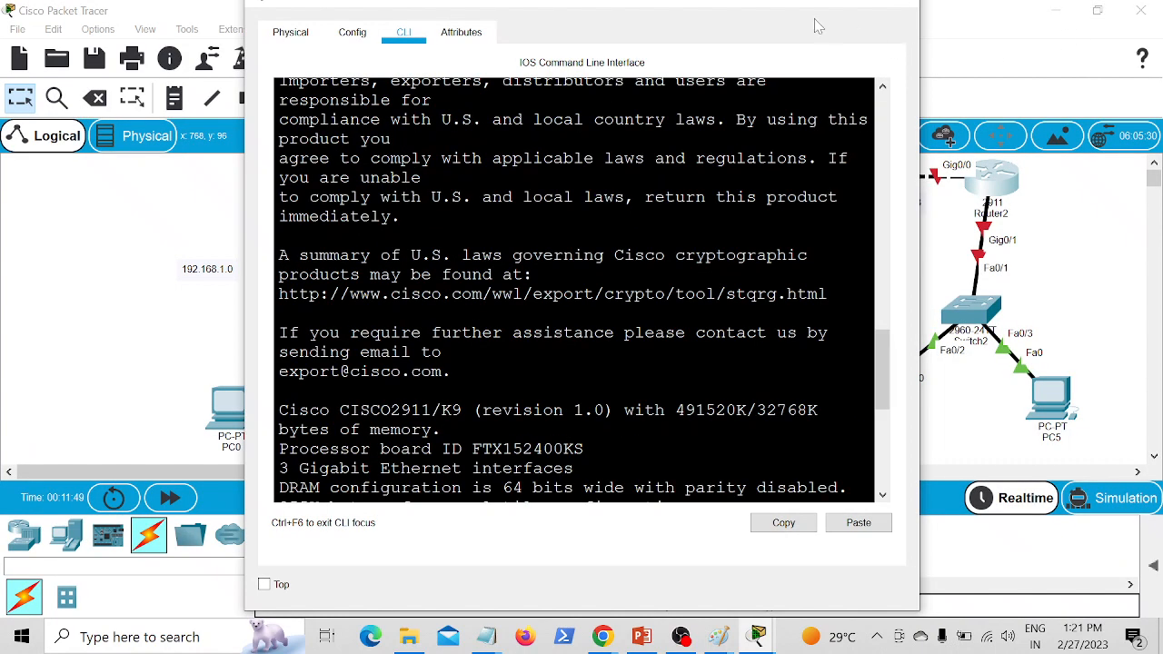
left_click_drag(642, 2, 469, 0)
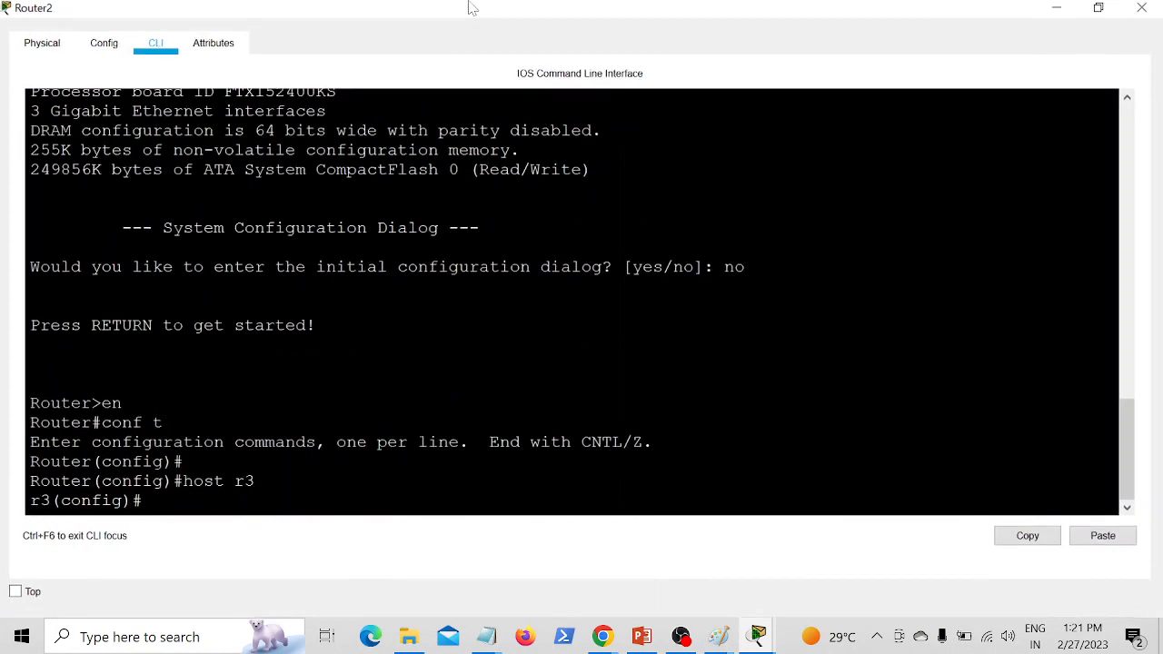
left_click(1096, 10)
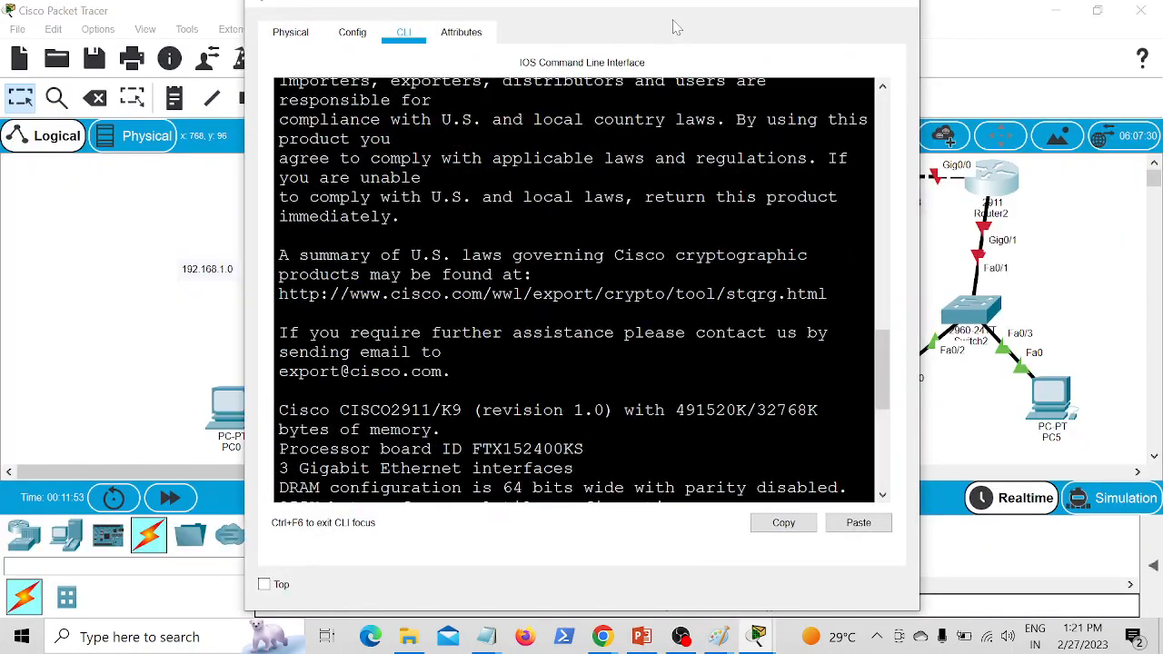
left_click_drag(549, 7, 391, 0)
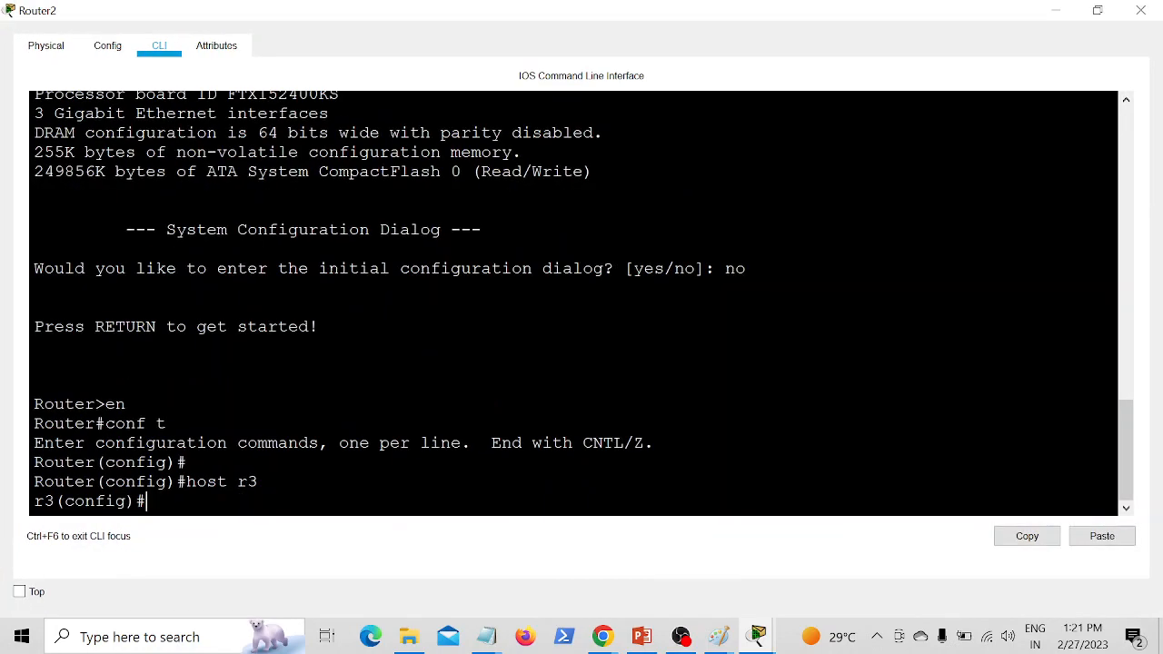
left_click(1096, 10)
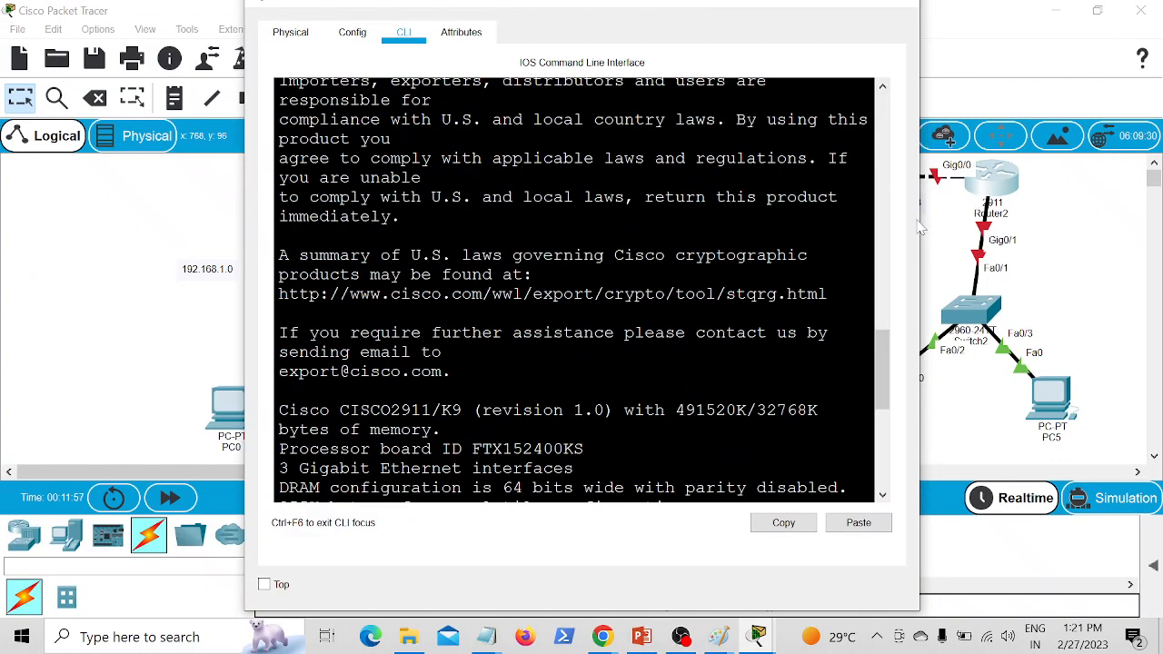
left_click_drag(898, 227, 906, 229)
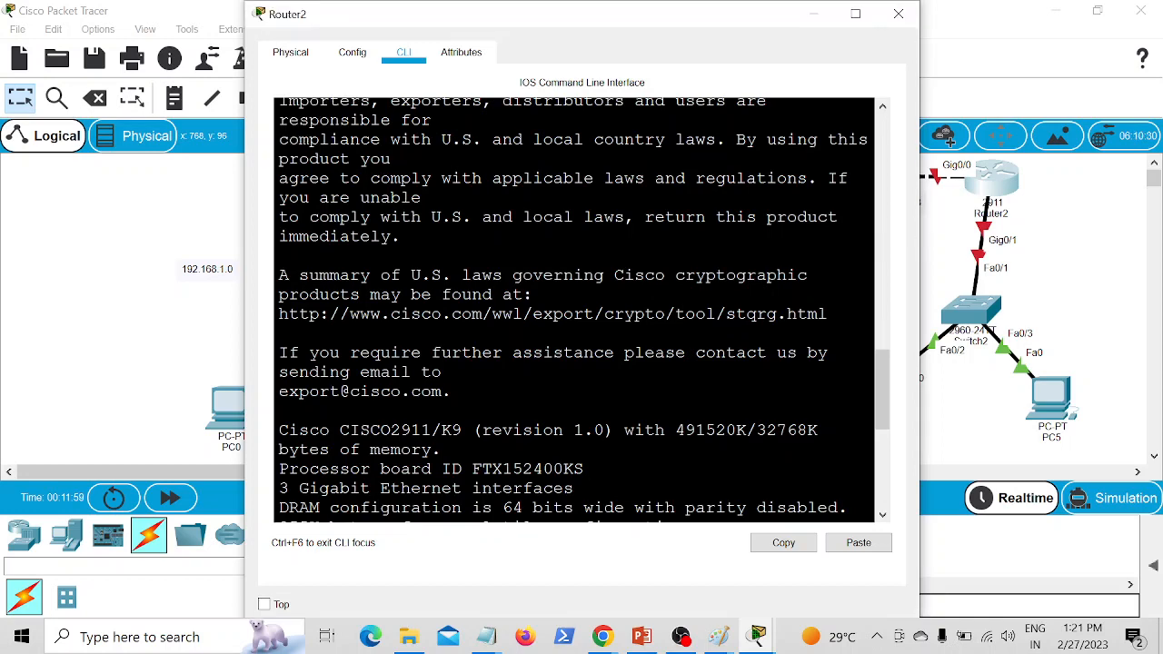
scroll(726, 291, "down", 7)
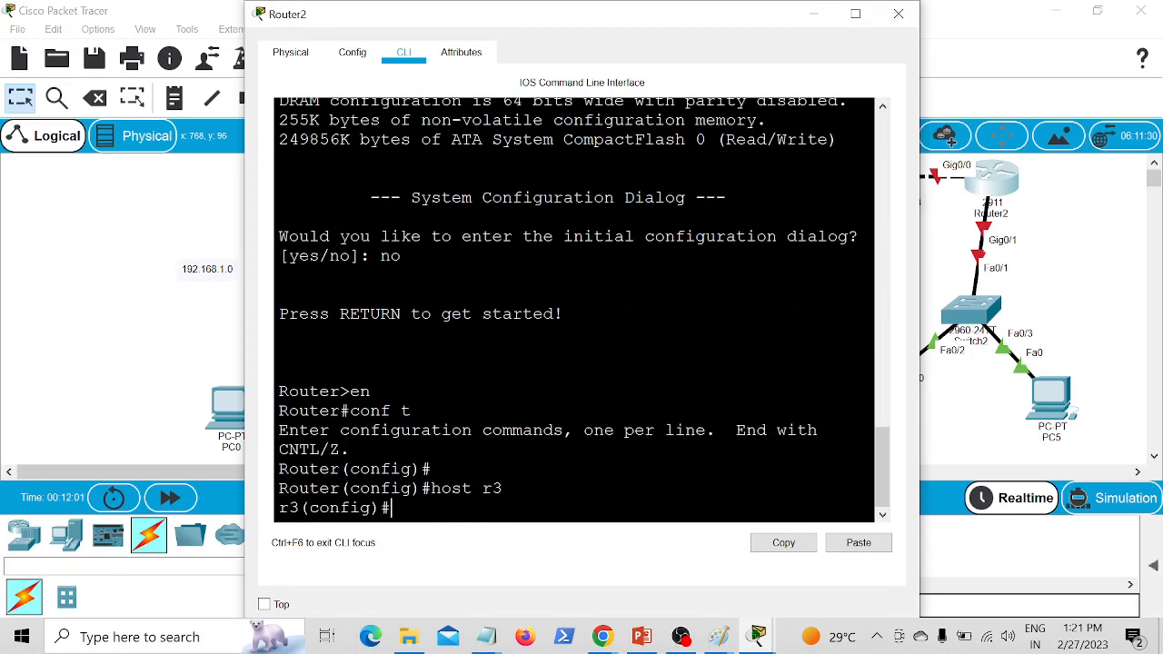
Step: Enter interface configuration mode for g0/0 on r3
type("t")
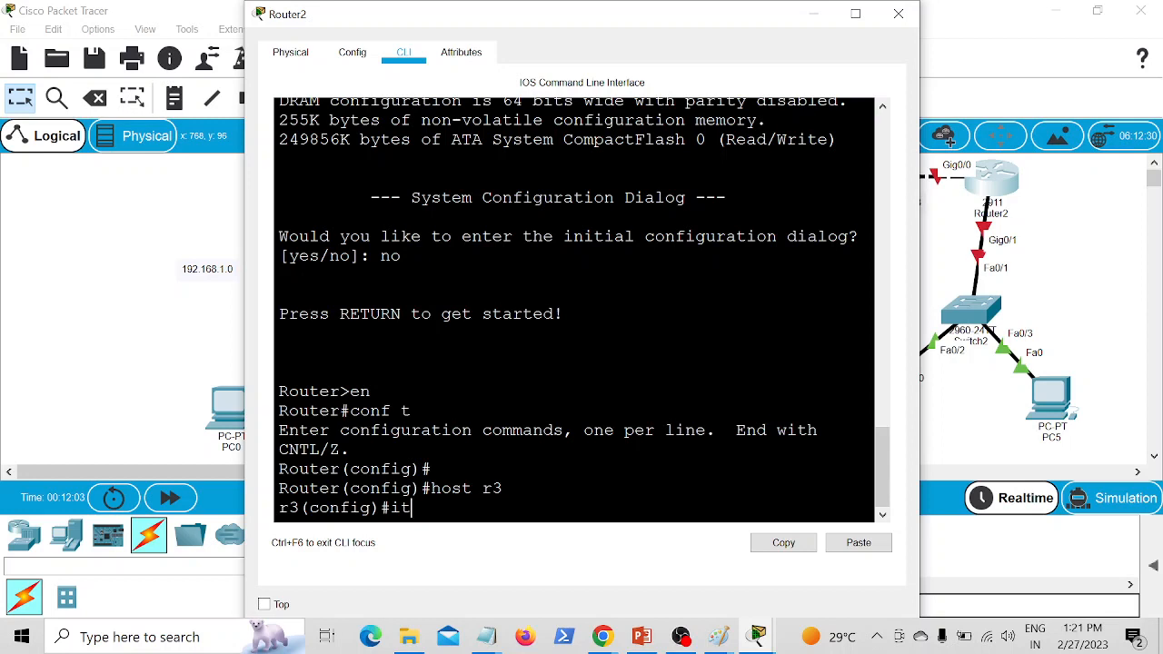
key("BackSpace")
type("nt g0/0")
key("Return")
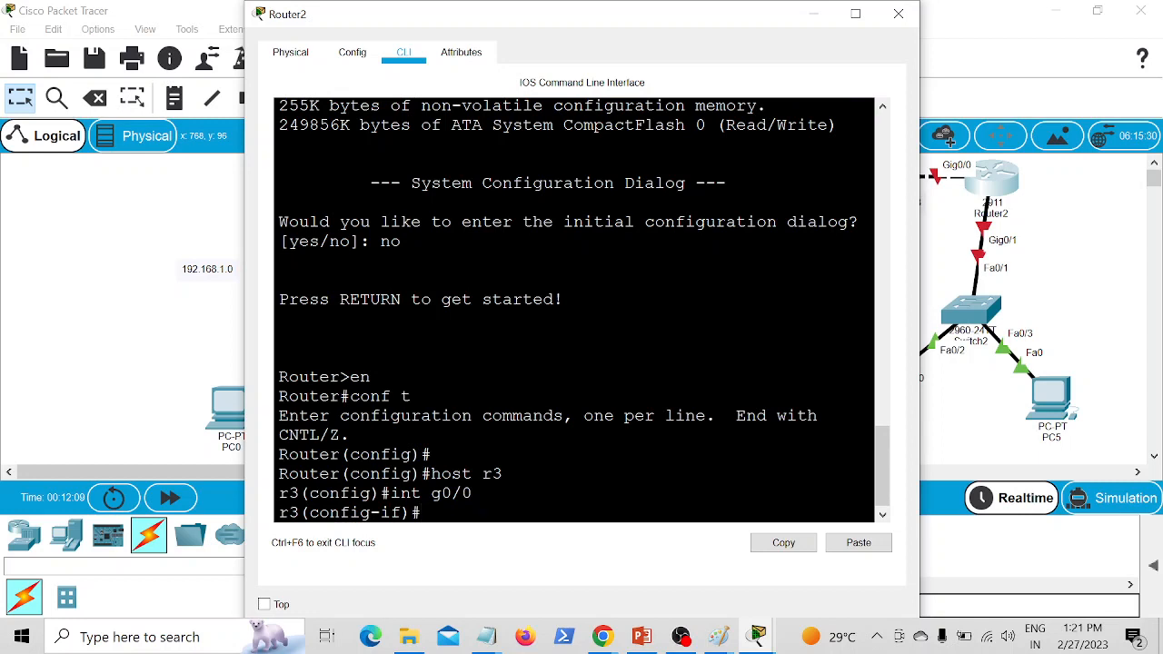
Step: Assign IP address 20.0.0.2 with subnet mask 255.0.0.0 to r3's g0/0, checking the topology for the network
type("ip add")
key("Return")
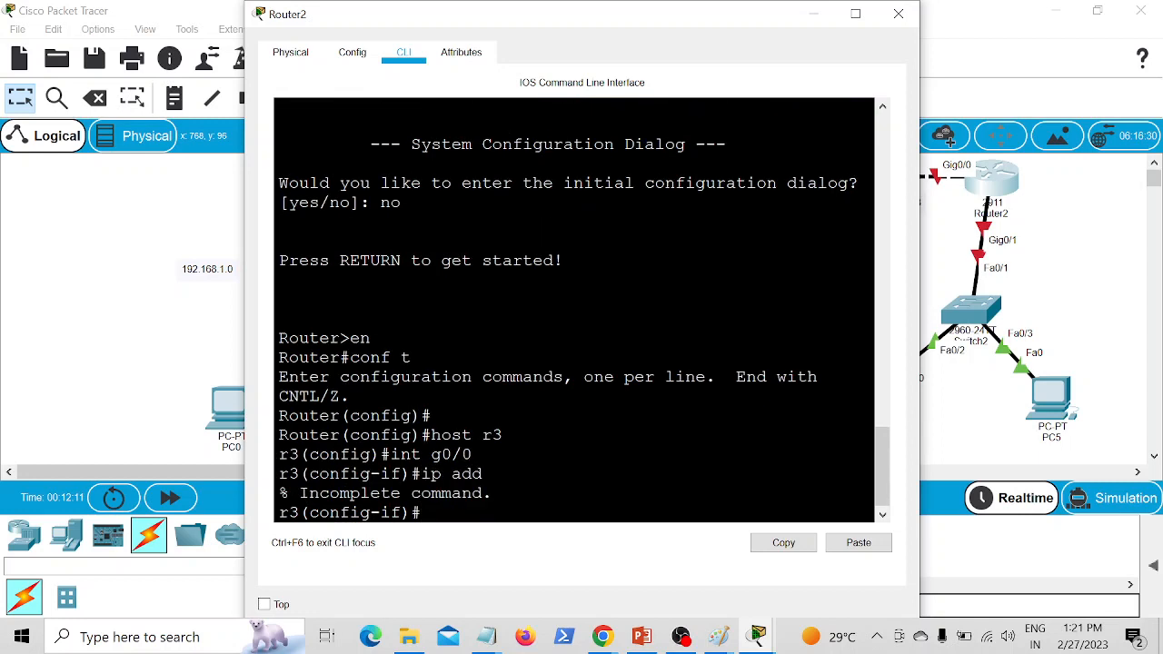
type("ip add")
key("Tab")
left_click(202, 212)
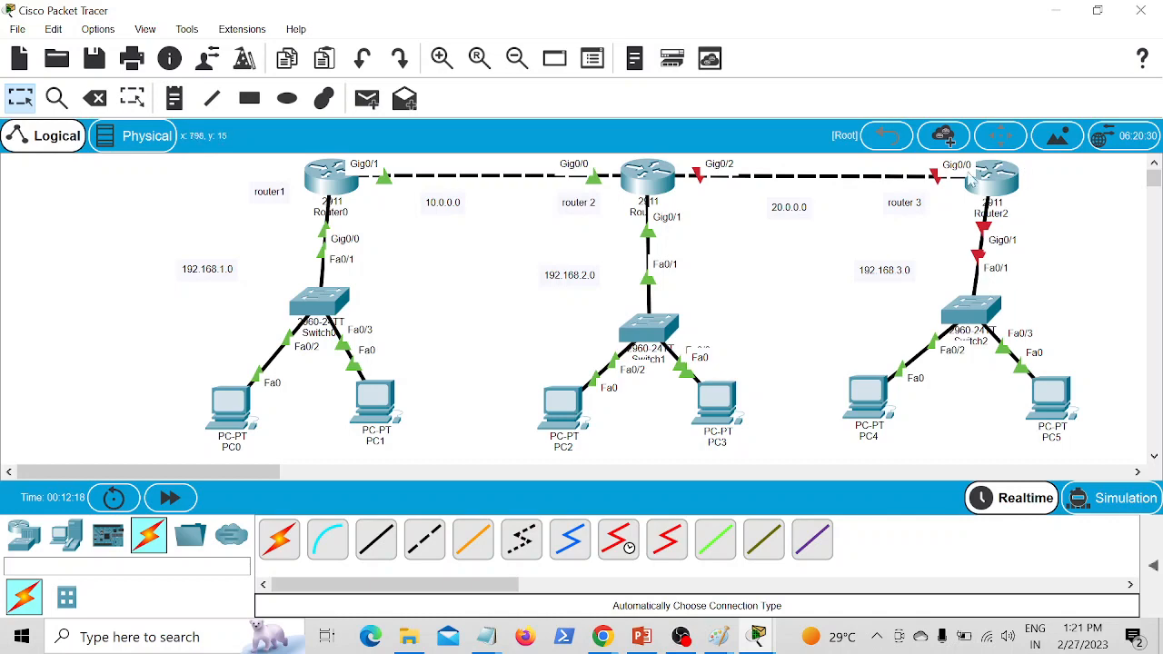
left_click(970, 181)
type("20")
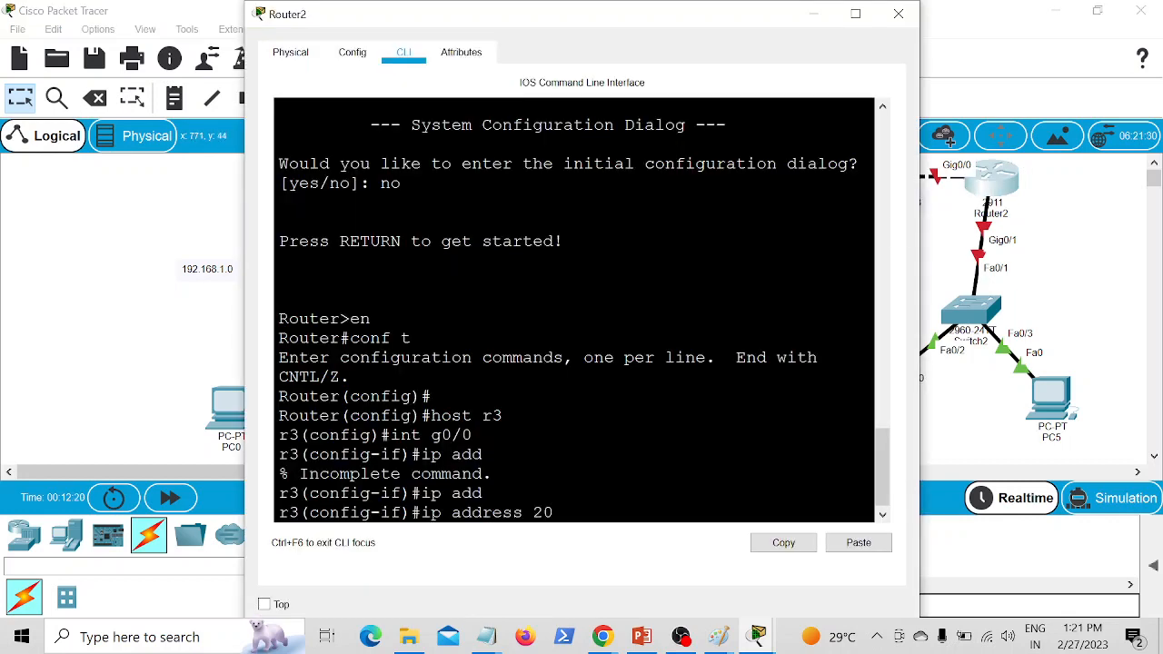
type(".0.0.2 255.0.0.0")
key("Return")
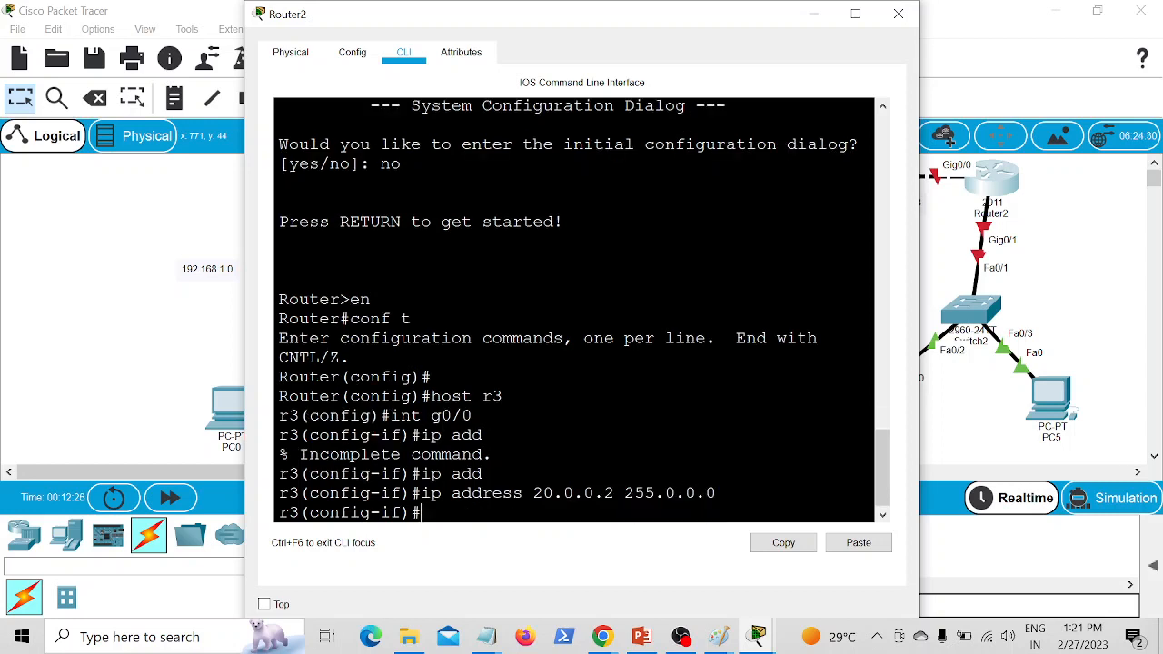
Step: Enable interface g0/0 on r3 with the no shutdown command
type("no sh")
key("Return")
Step: Switch to interface configuration mode for g0/1 on r3
key("Return")
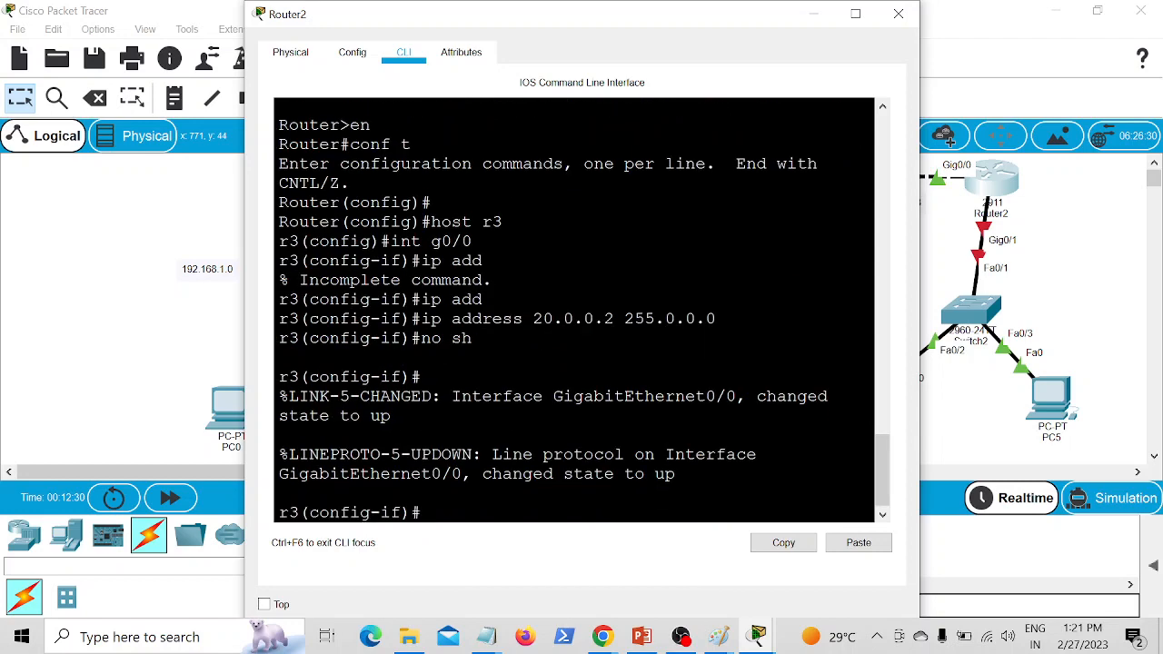
type("int g0/1")
key("Return")
Step: Assign IP address 192.168.3.100 with subnet mask 255.255.255.0 to r3's g0/1 and enable the interface
type("ip add")
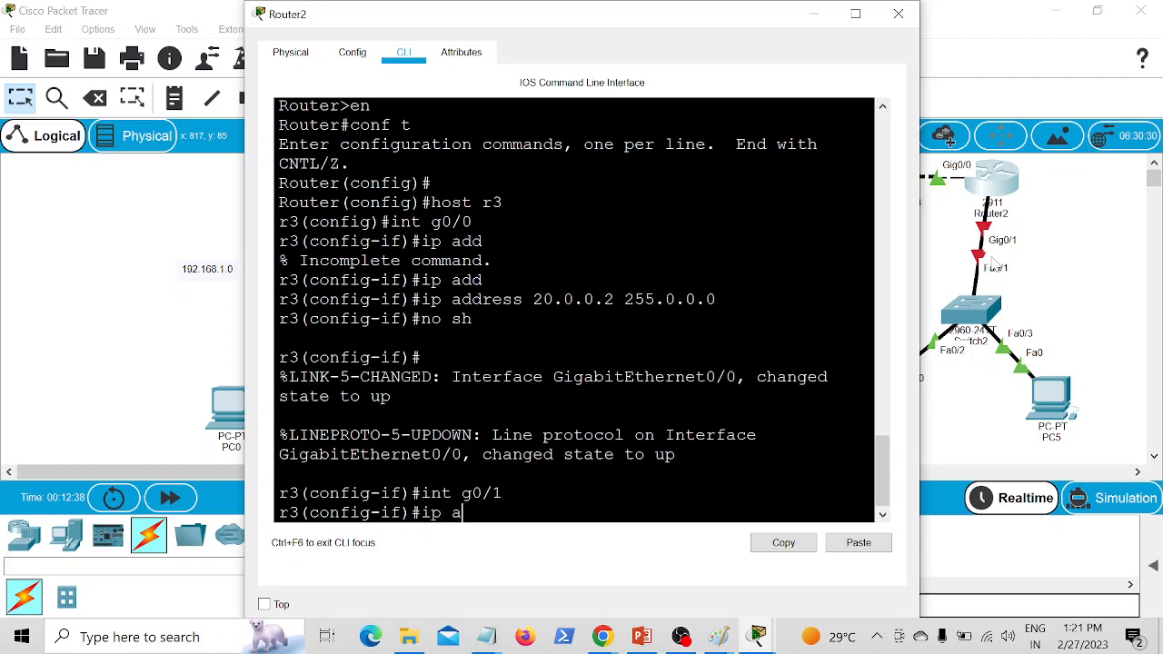
key("Tab")
type("192.")
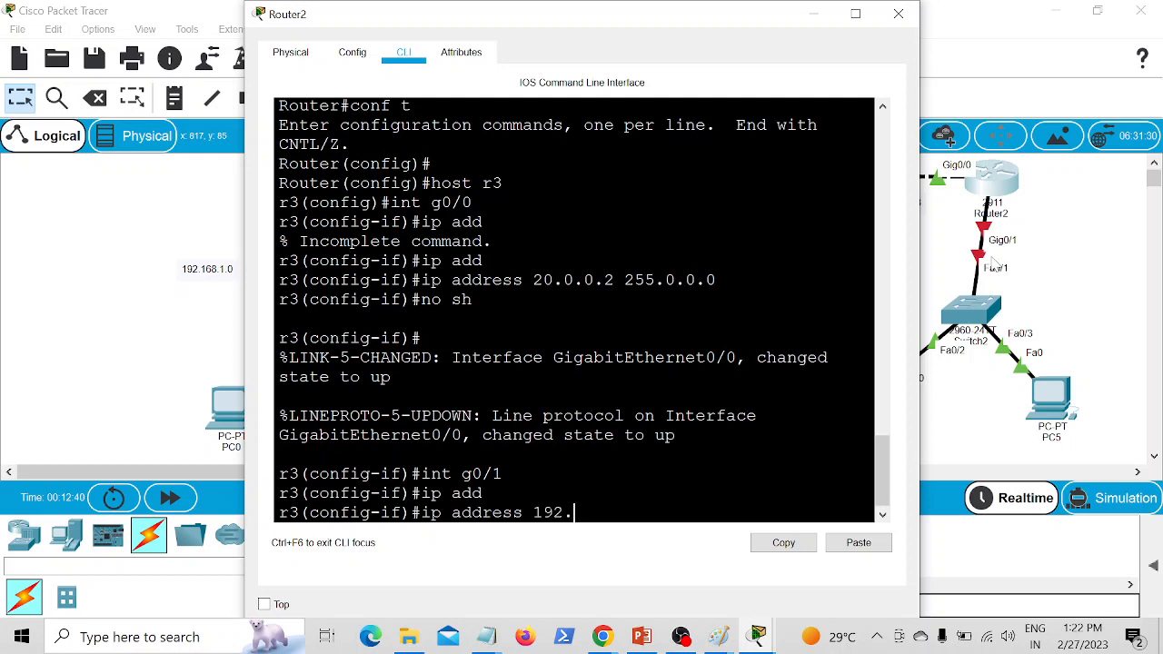
type("168.3.100 255.255.25")
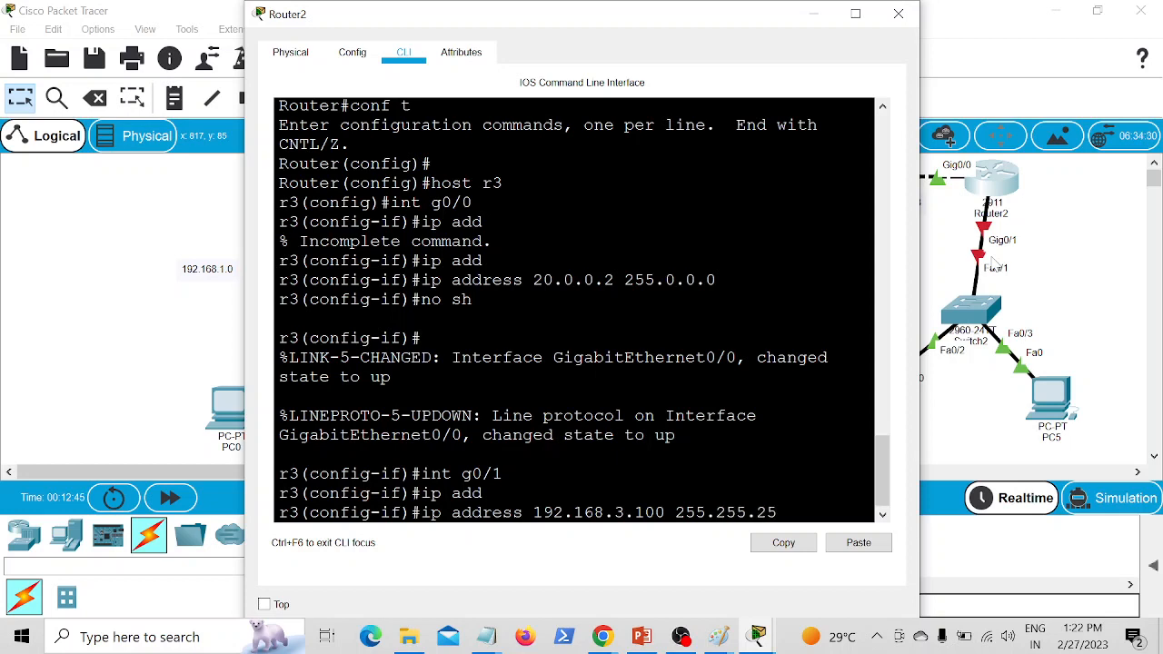
type("5.0")
key("Return")
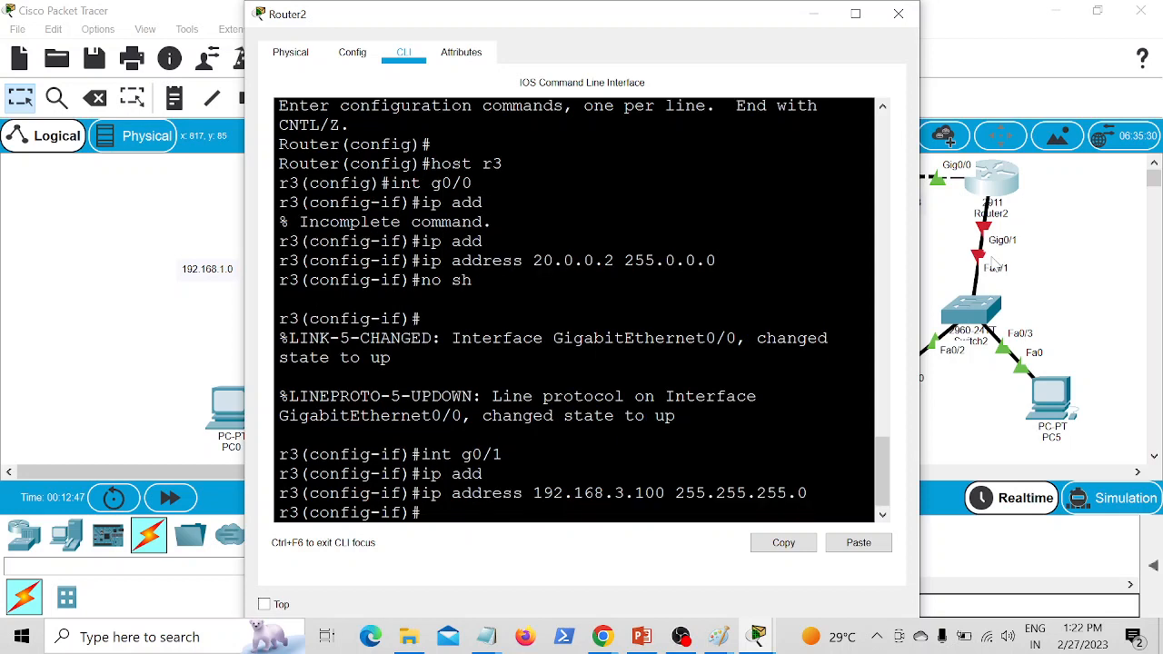
type("no sh")
key("Return")
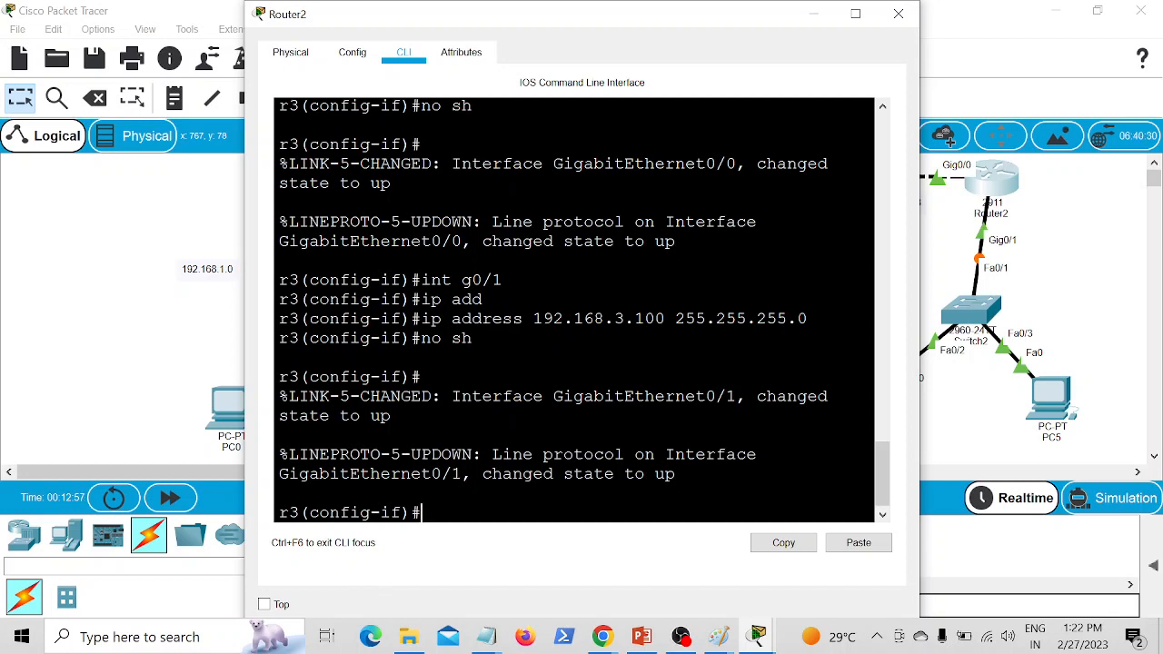
Step: Show the brief IP interface summary on r3 from within configuration mode
type("do sh ip int br")
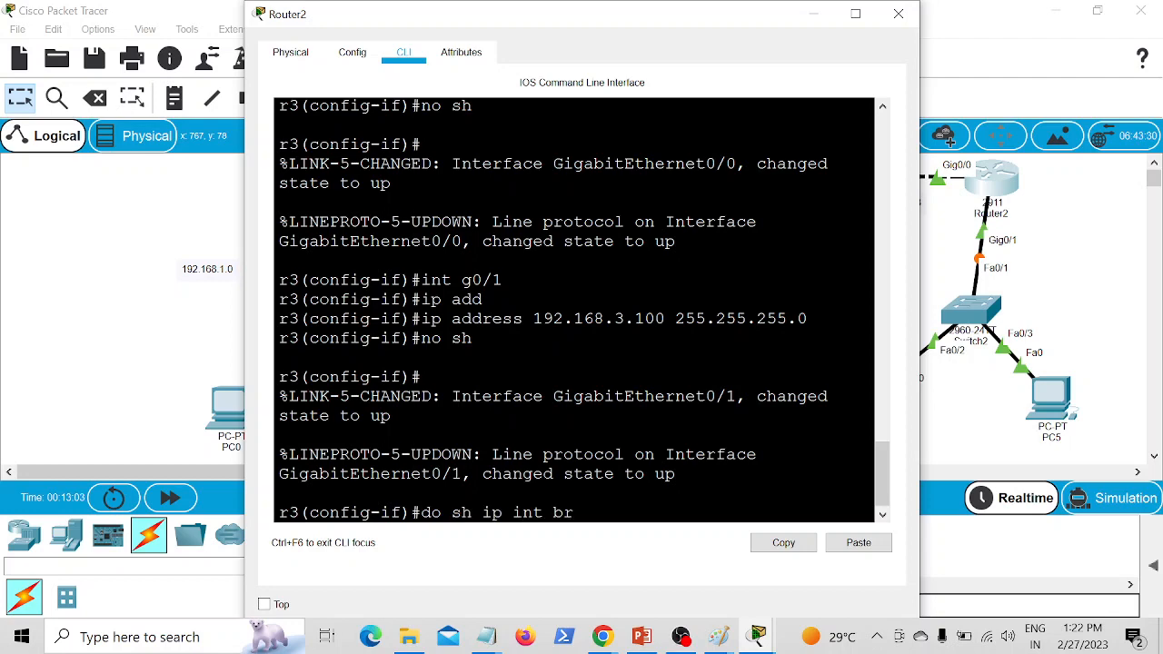
key("Return")
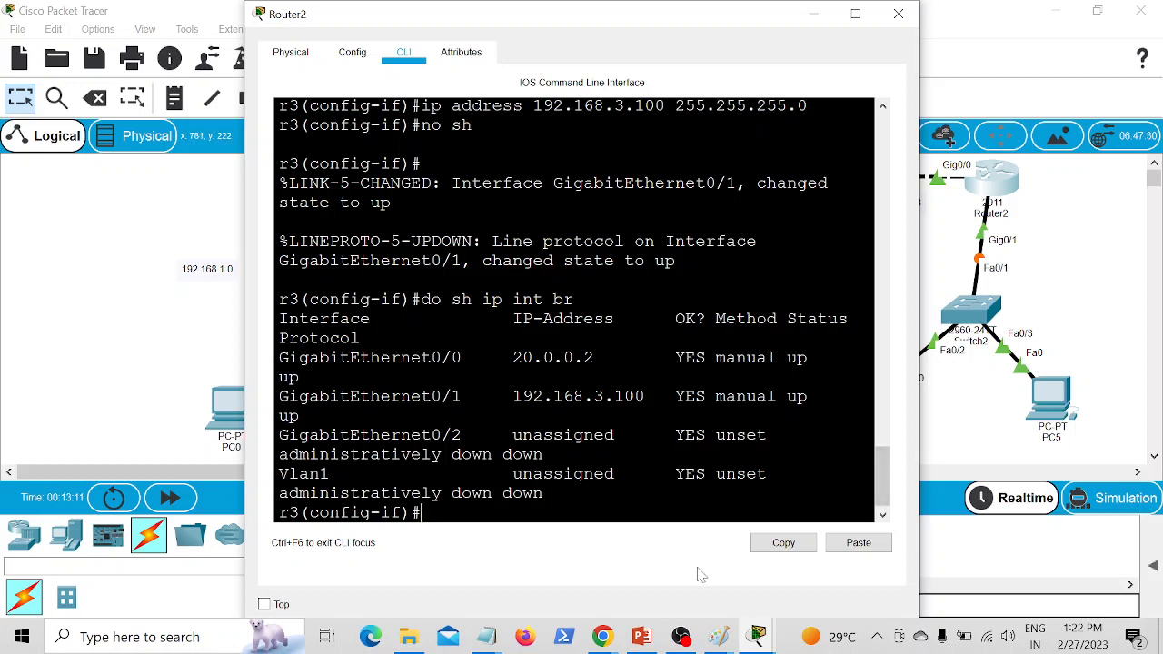
Step: Show r3's IP routing table from within configuration mode and return to the topology
type("do sh ip route")
key("Return")
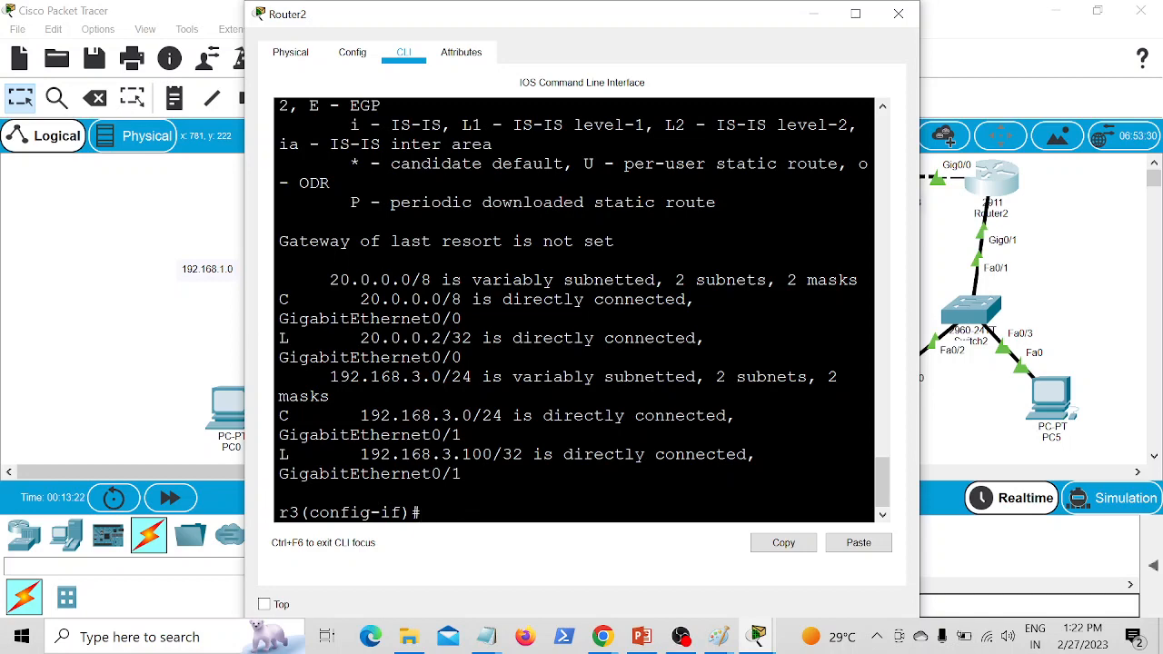
left_click(954, 417)
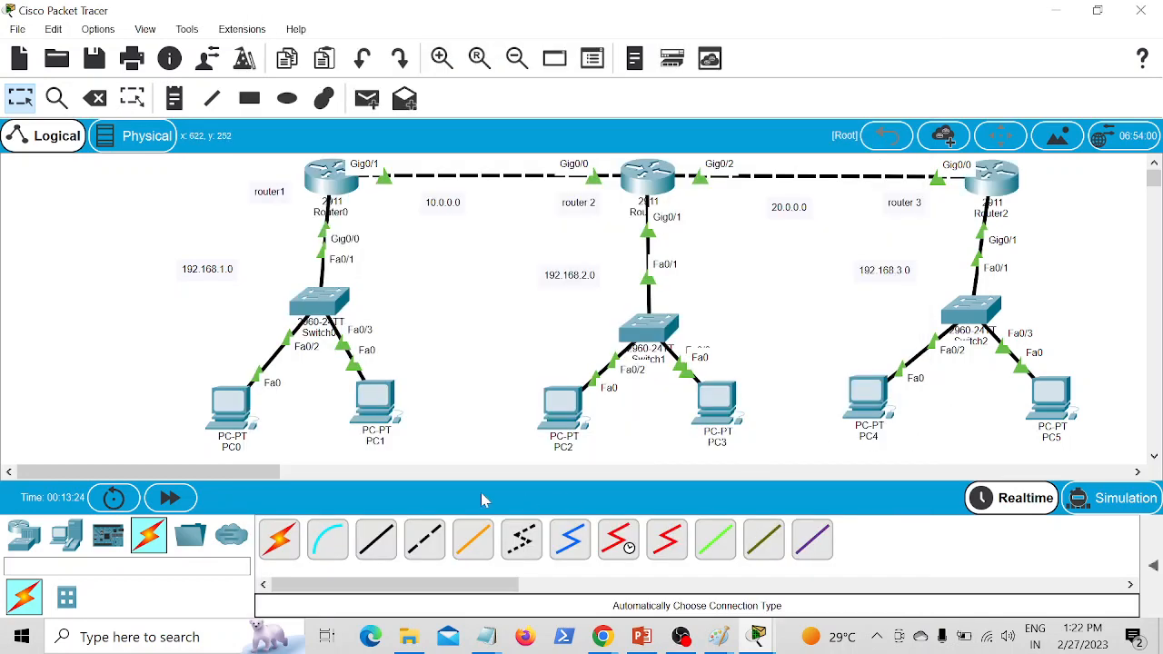
Step: Ping 192.168.3.1 from PC0's command prompt and return to the topology
left_click(243, 414)
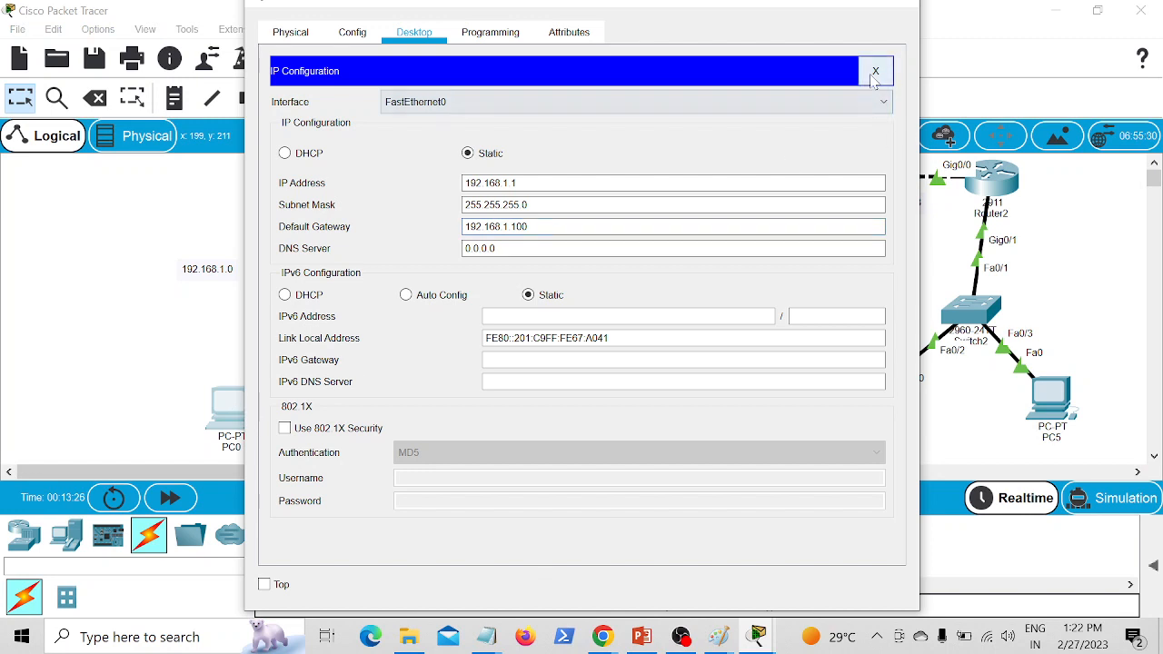
left_click(873, 73)
left_click(727, 127)
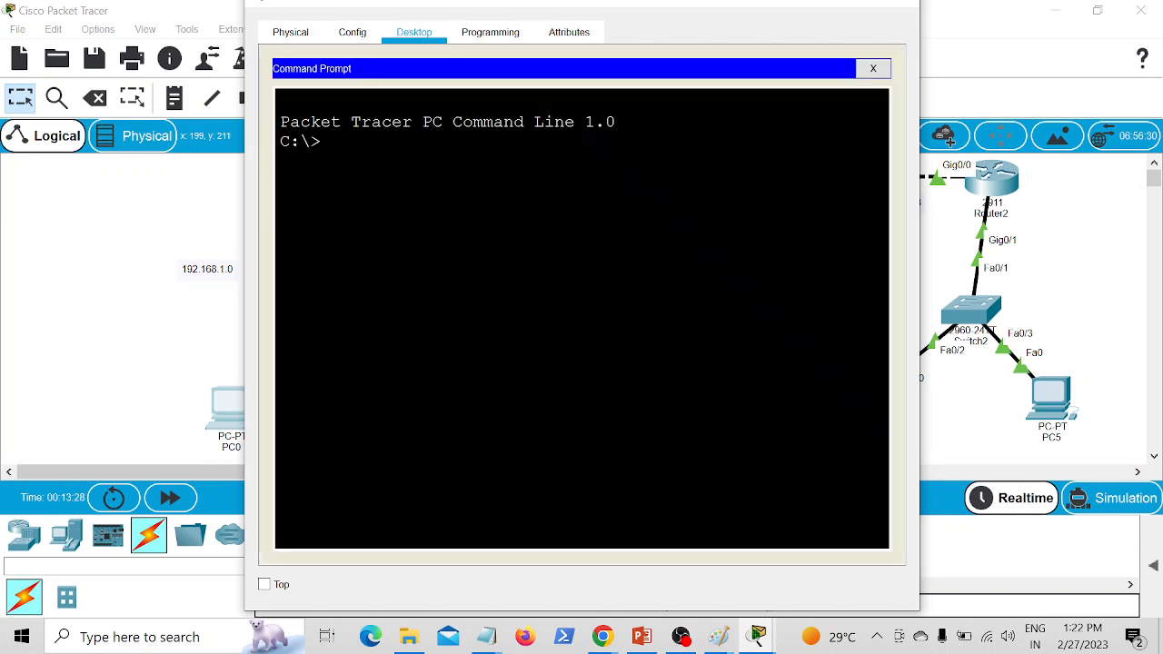
type("ping 192.168")
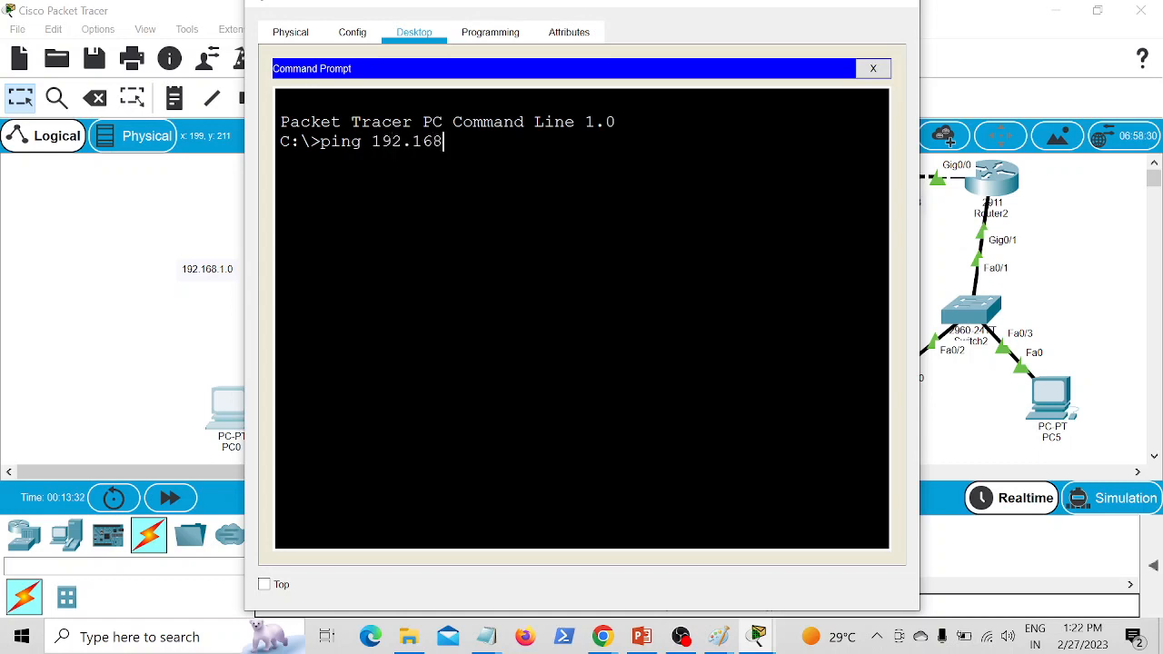
type(".3.1")
key("Return")
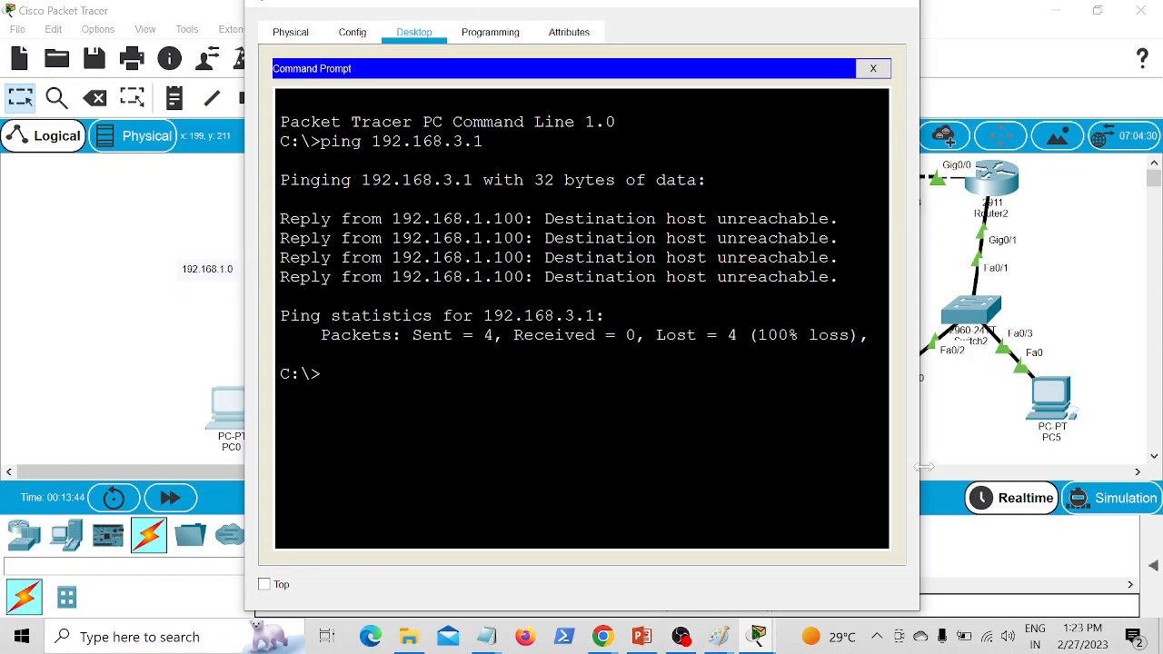
left_click(971, 452)
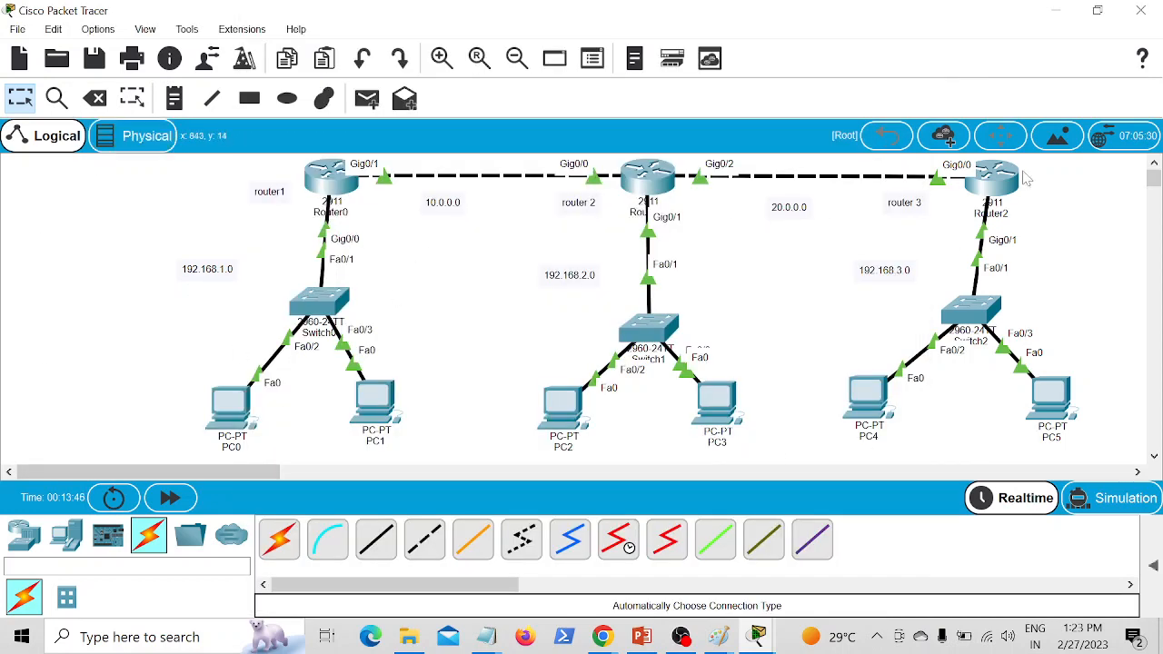
Step: Ping 192.168.3.1 from PC2's command prompt
left_click(565, 423)
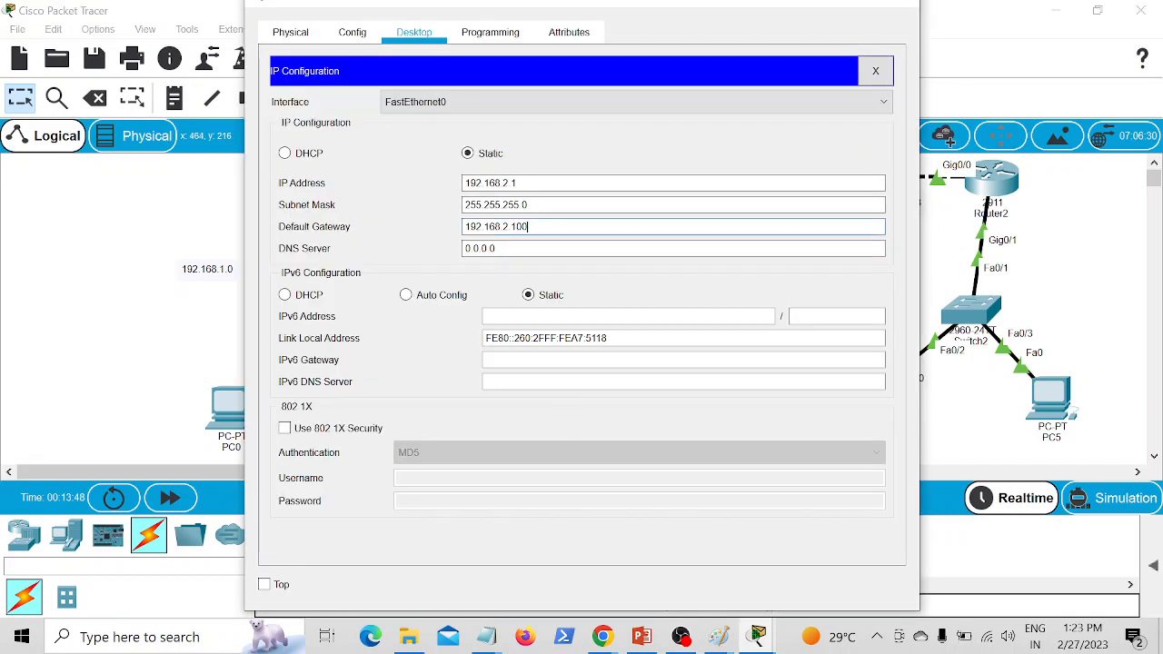
left_click(898, 73)
left_click(779, 145)
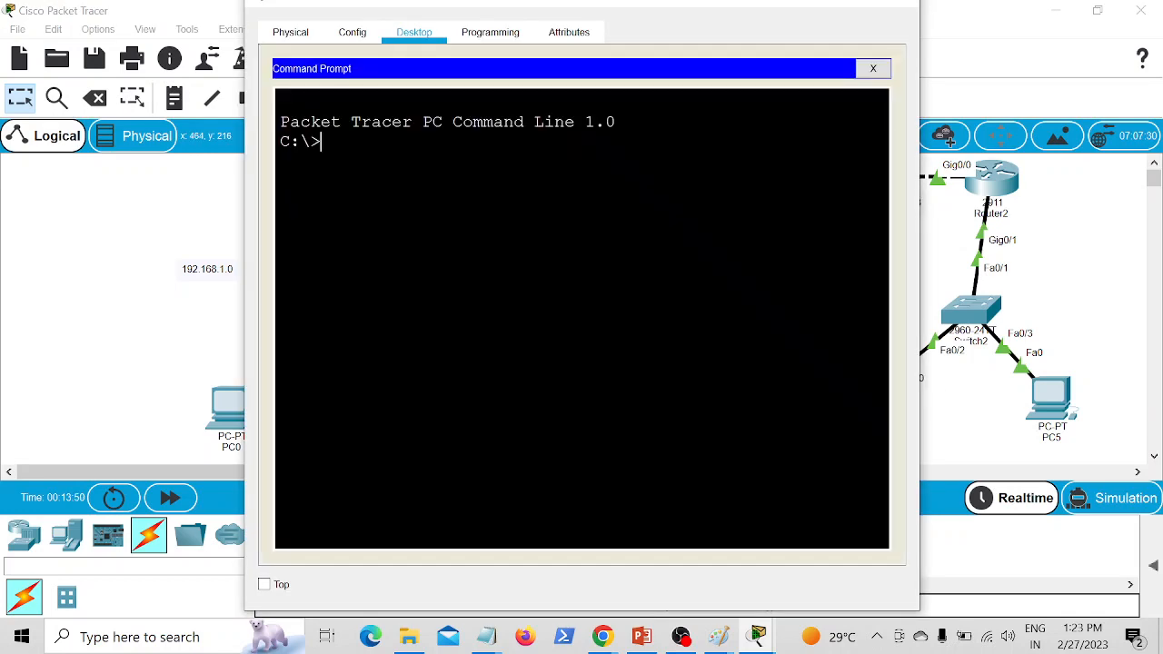
type("pin")
type("g 192.168.")
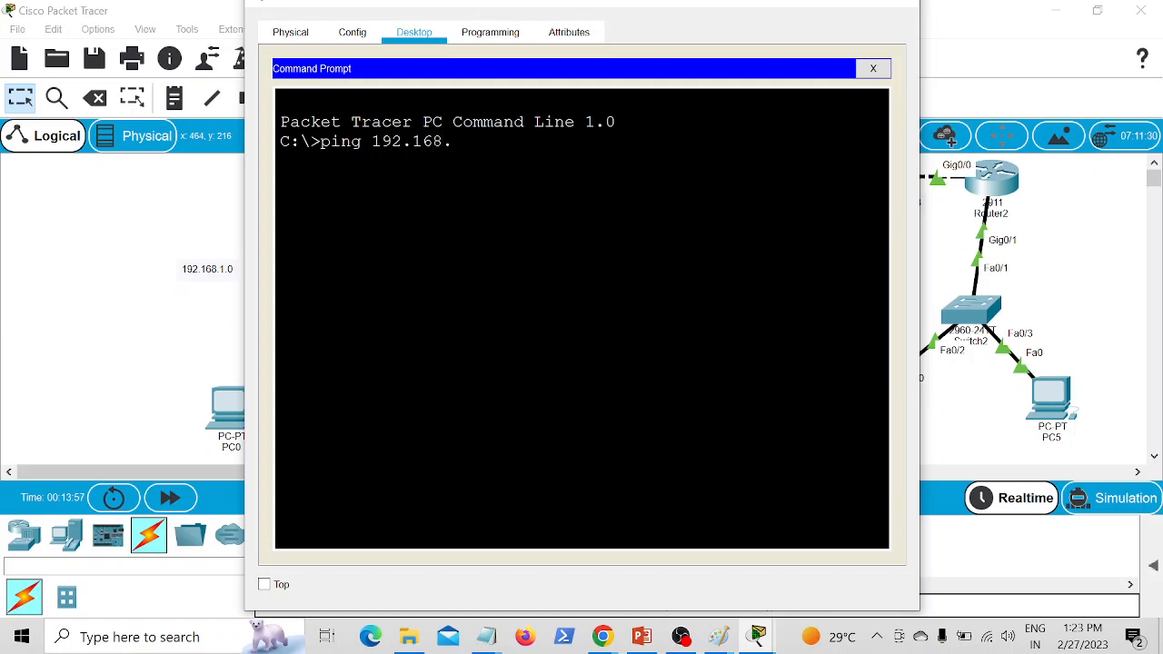
type("3.1")
key("Return")
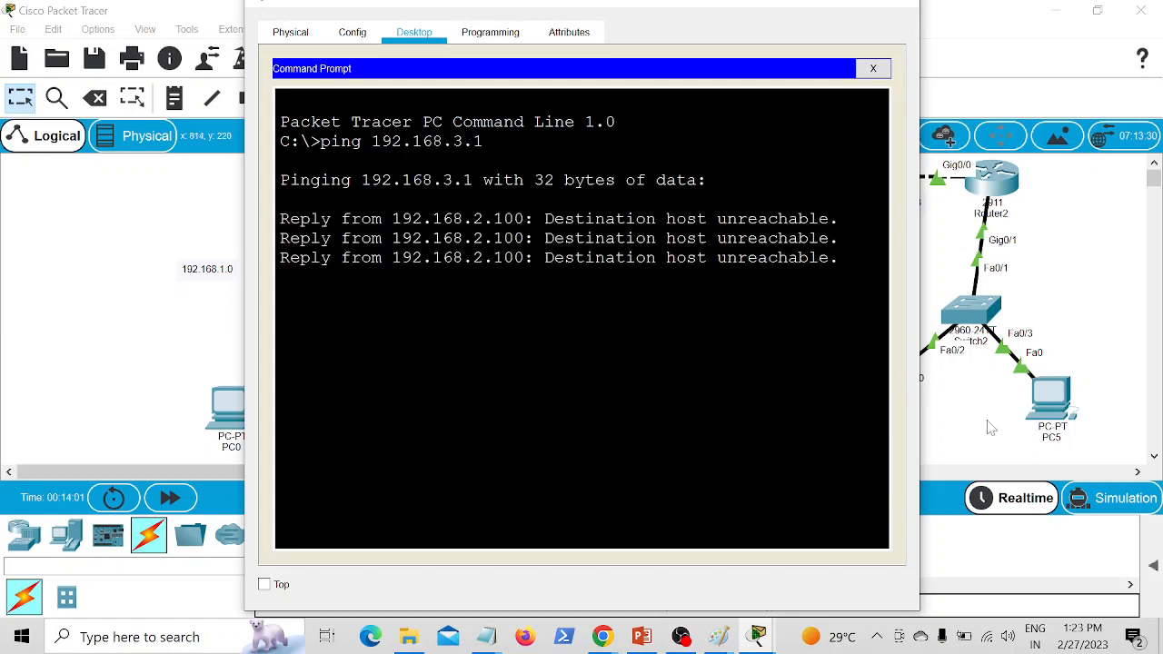
Step: Leave PC2's window and open the command prompt on PC4 in place of its IP configuration
left_click(963, 409)
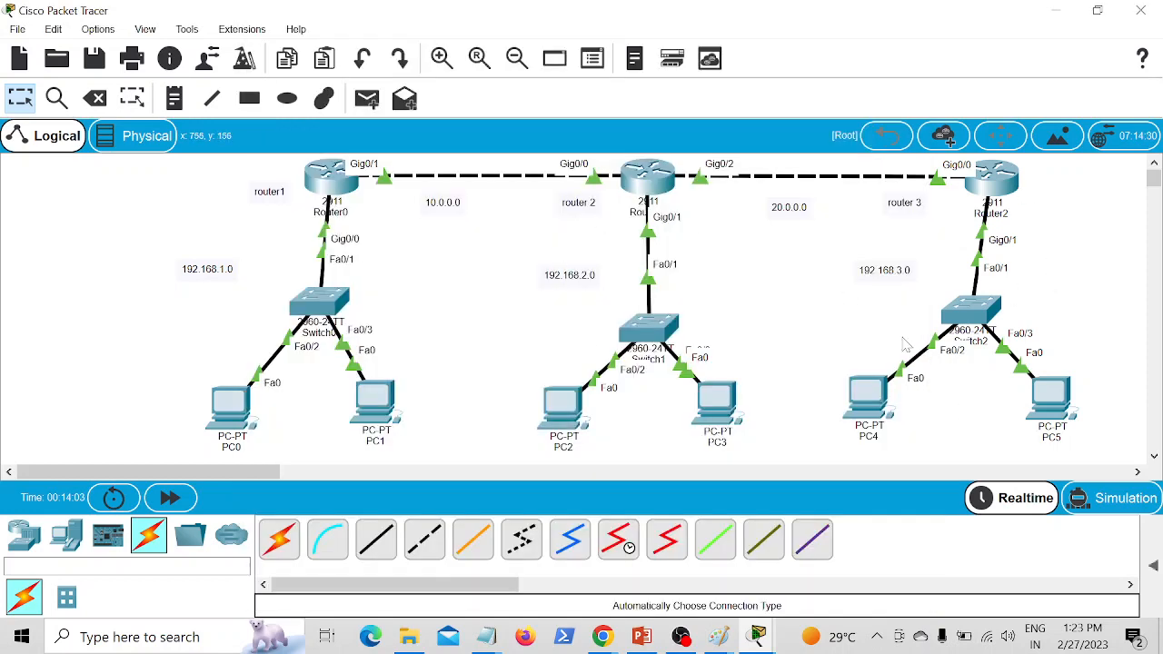
left_click(871, 397)
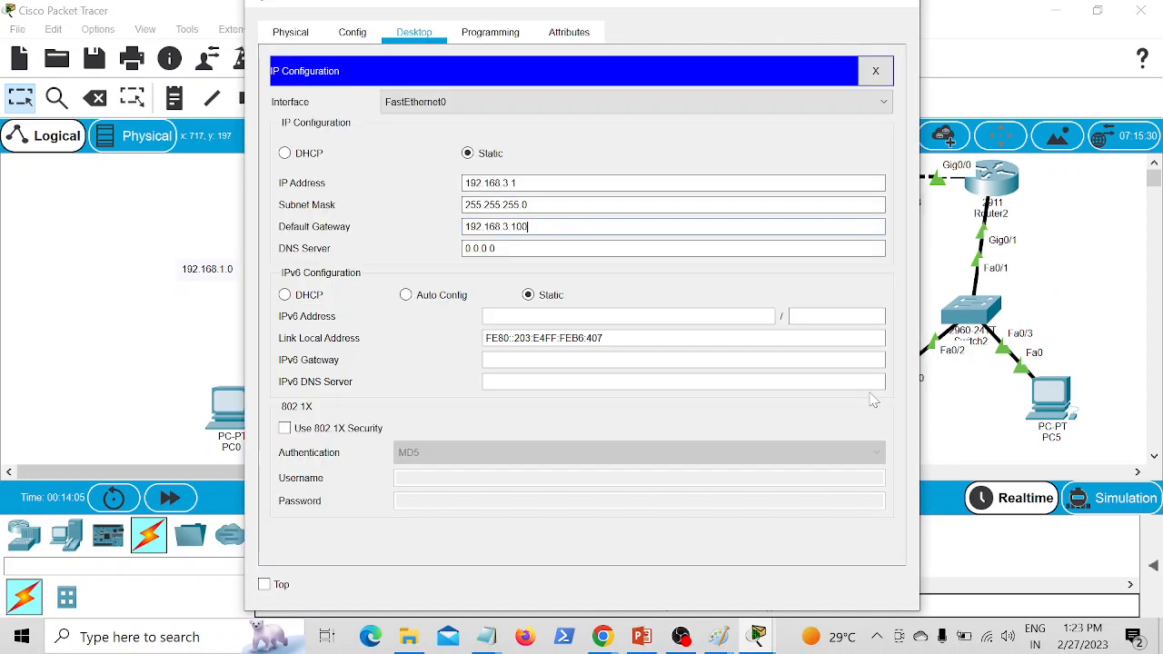
left_click(876, 70)
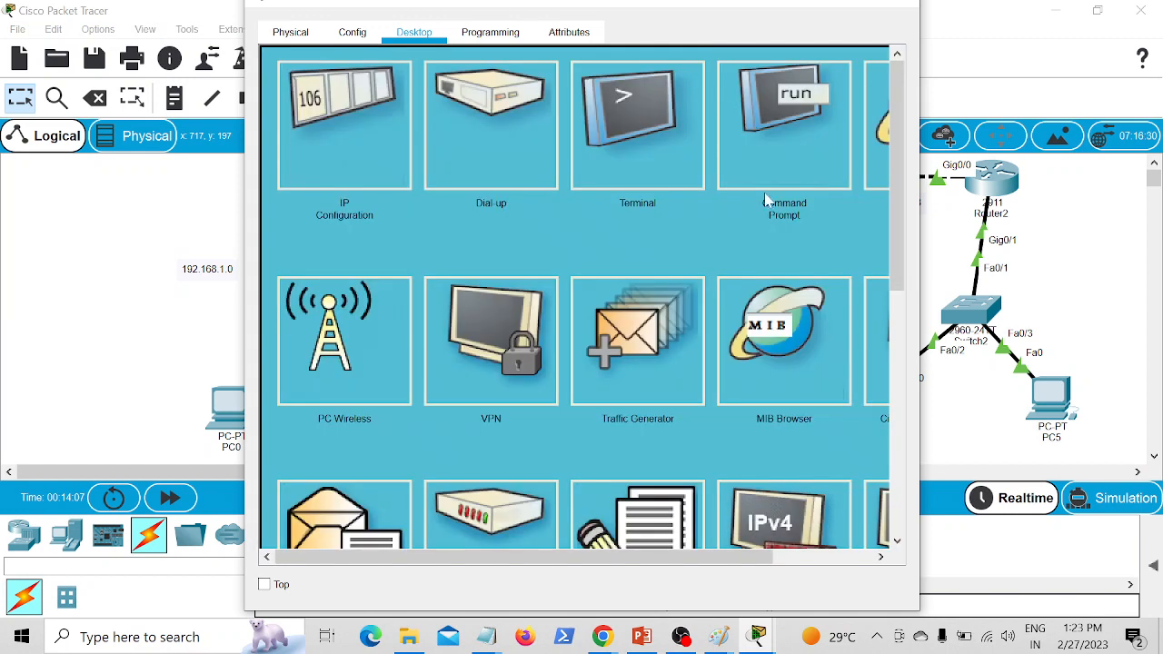
left_click(792, 153)
type("1")
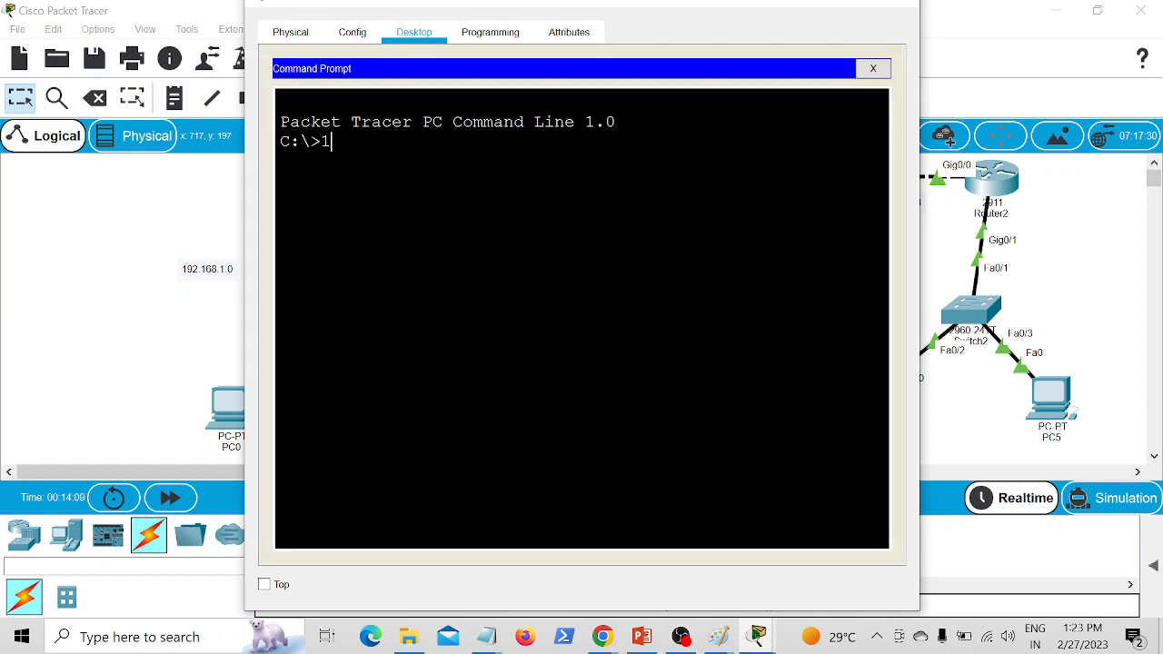
type("92.168.1.1")
key("Return")
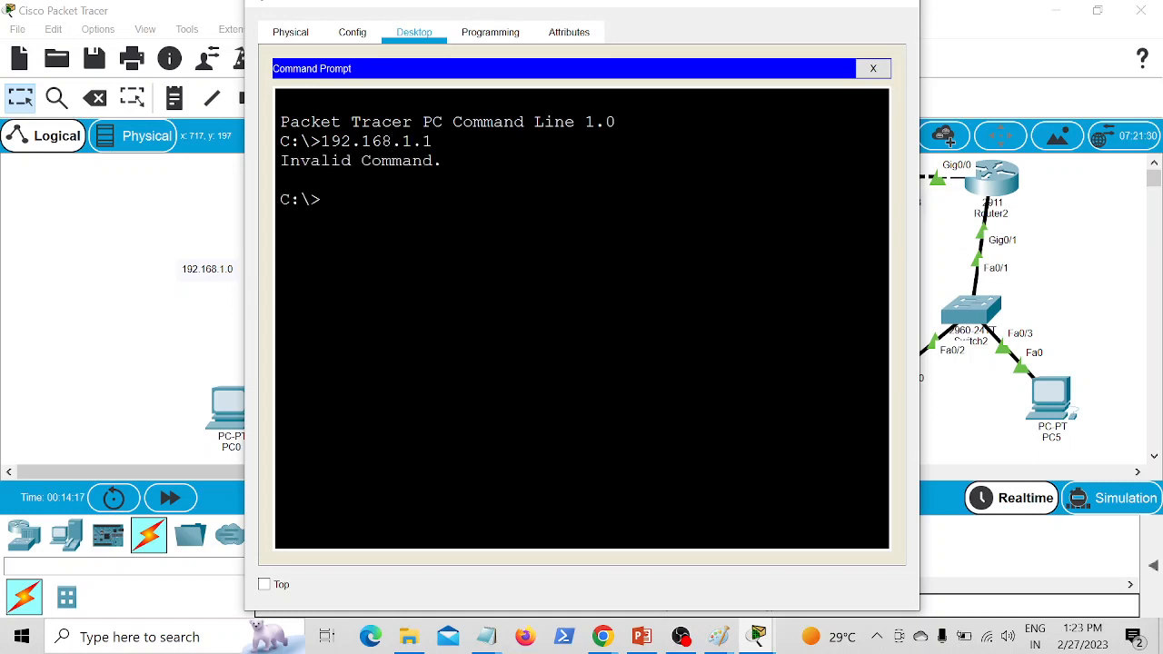
Step: Ping 192.168.1.1 from PC4's command prompt and return to the topology
type("ping 192.168.1.1")
key("Return")
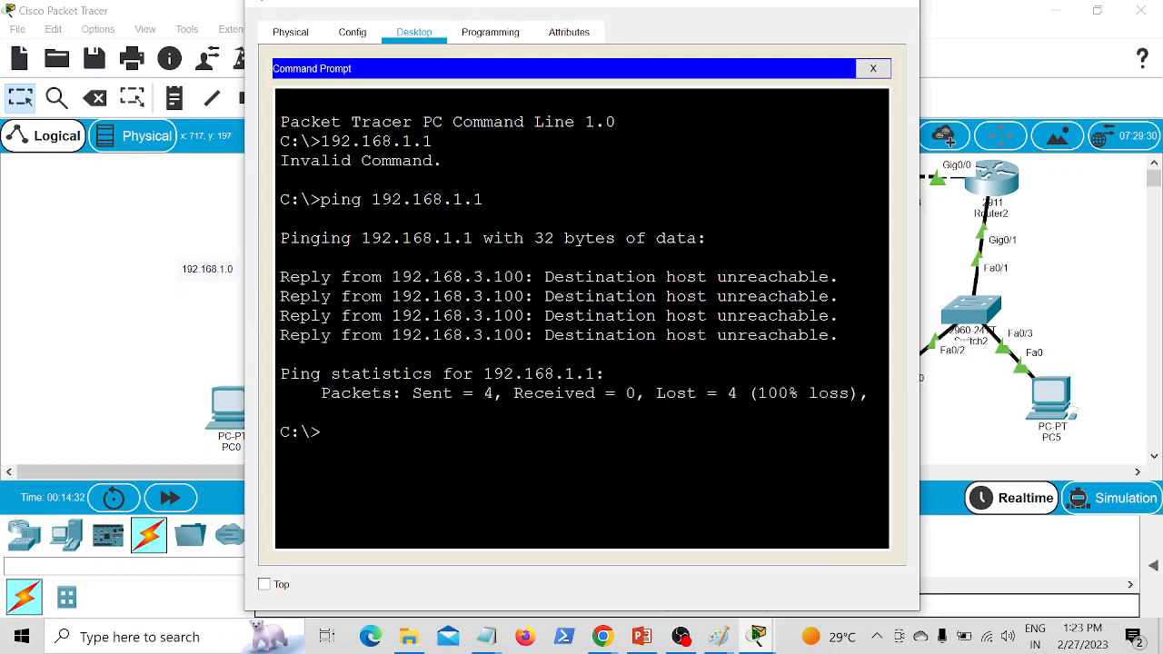
left_click(105, 163)
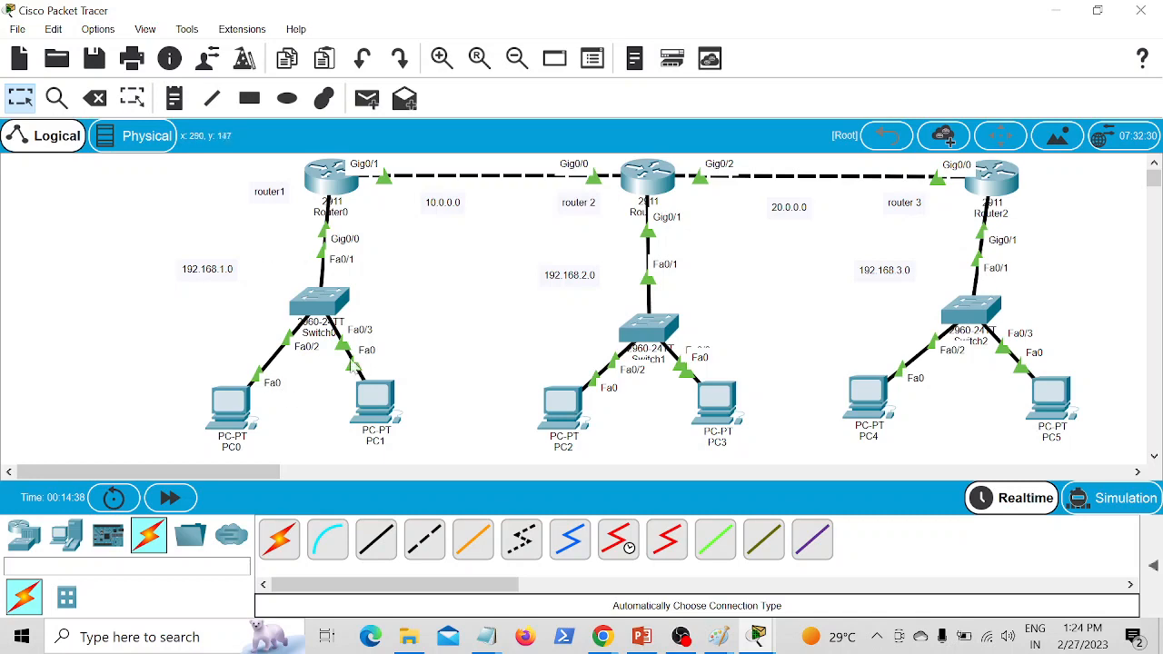
Step: Ping 192.168.1.2 from PC0's command prompt and return to the topology
left_click(251, 411)
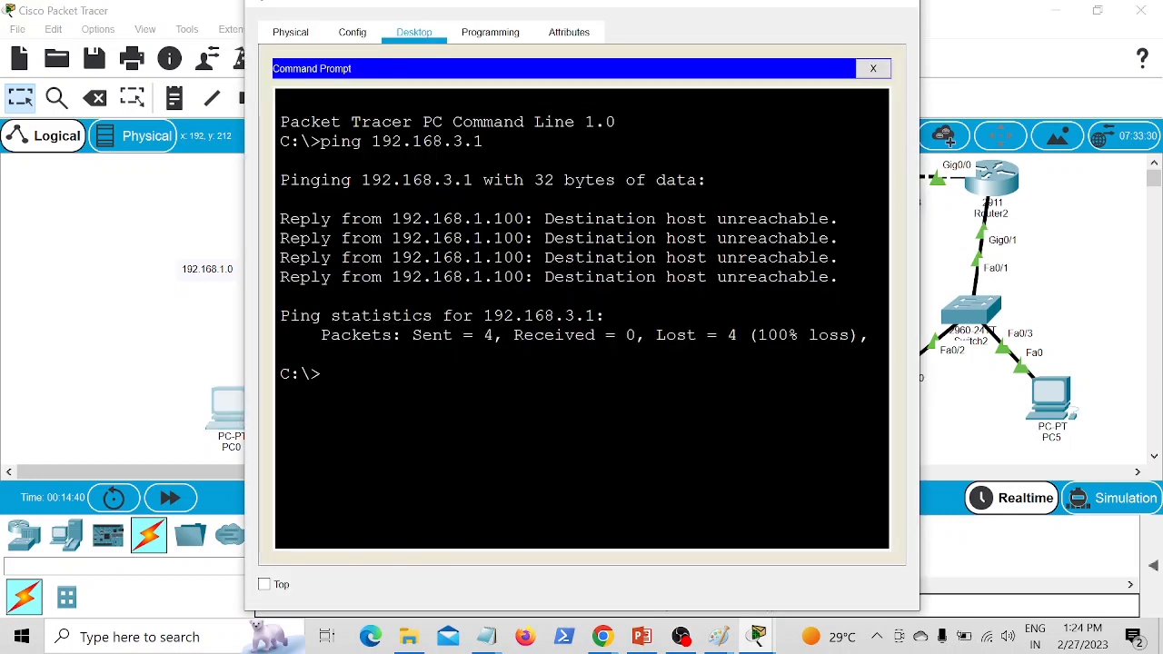
key("Up")
key("BackSpace")
key("BackSpace")
key("BackSpace")
type("1.")
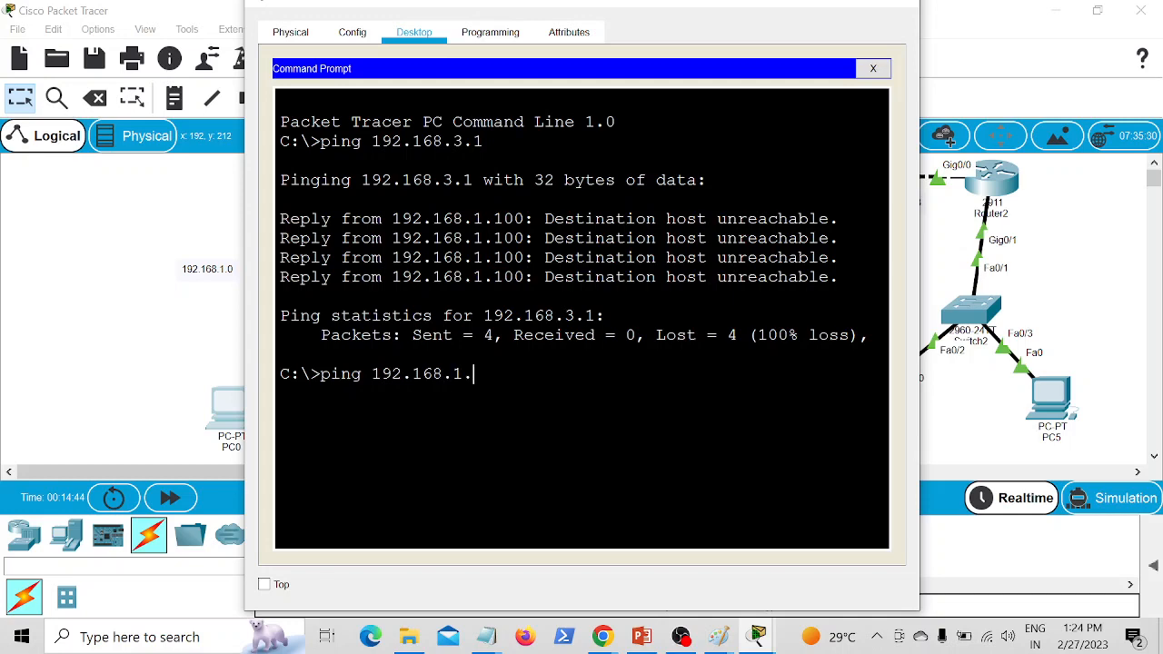
type("2")
key("Return")
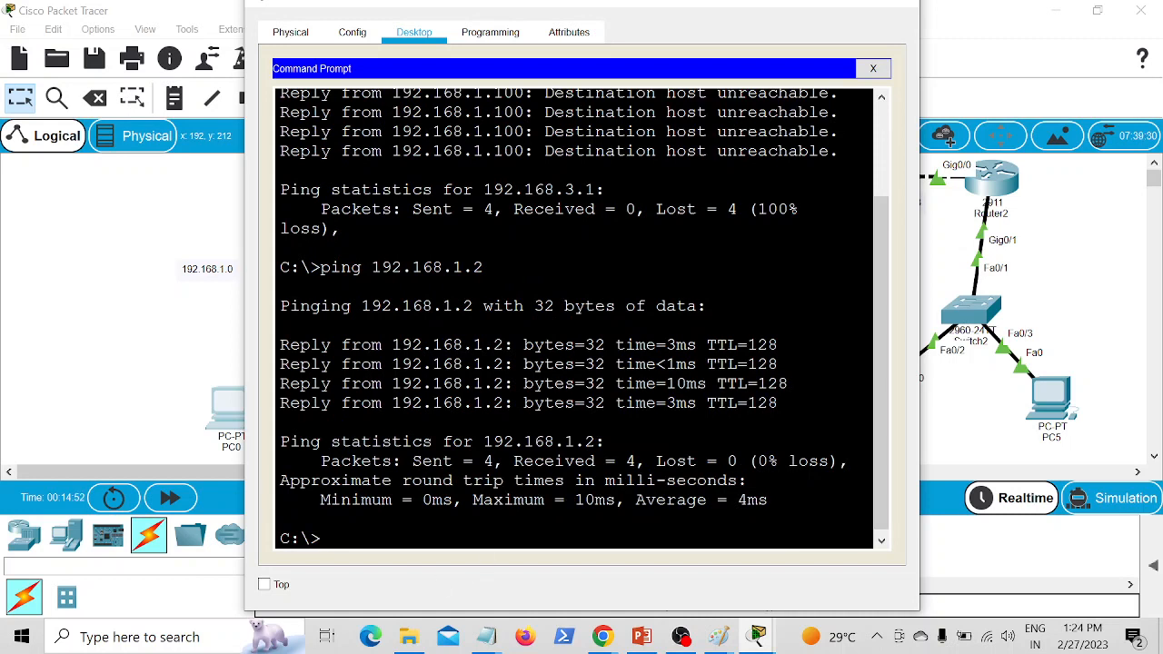
left_click(1073, 336)
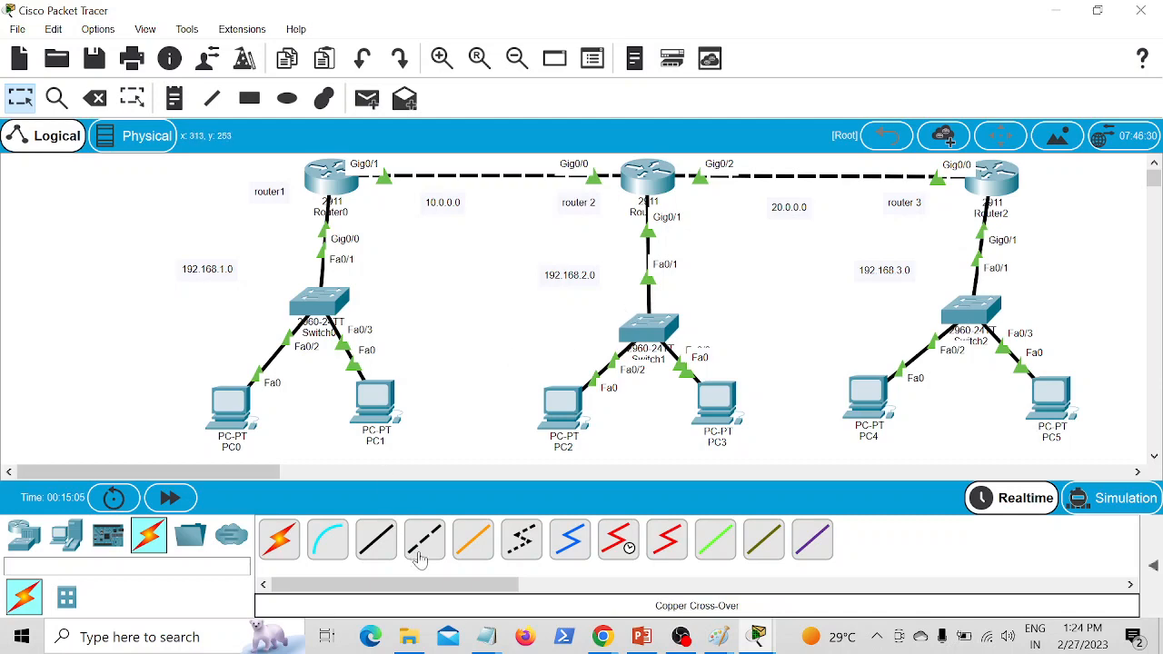
Step: Switch to the RIP Part 2 notes in Notepad and review the four configuration steps listed for RIPV2
mouse_move(486, 643)
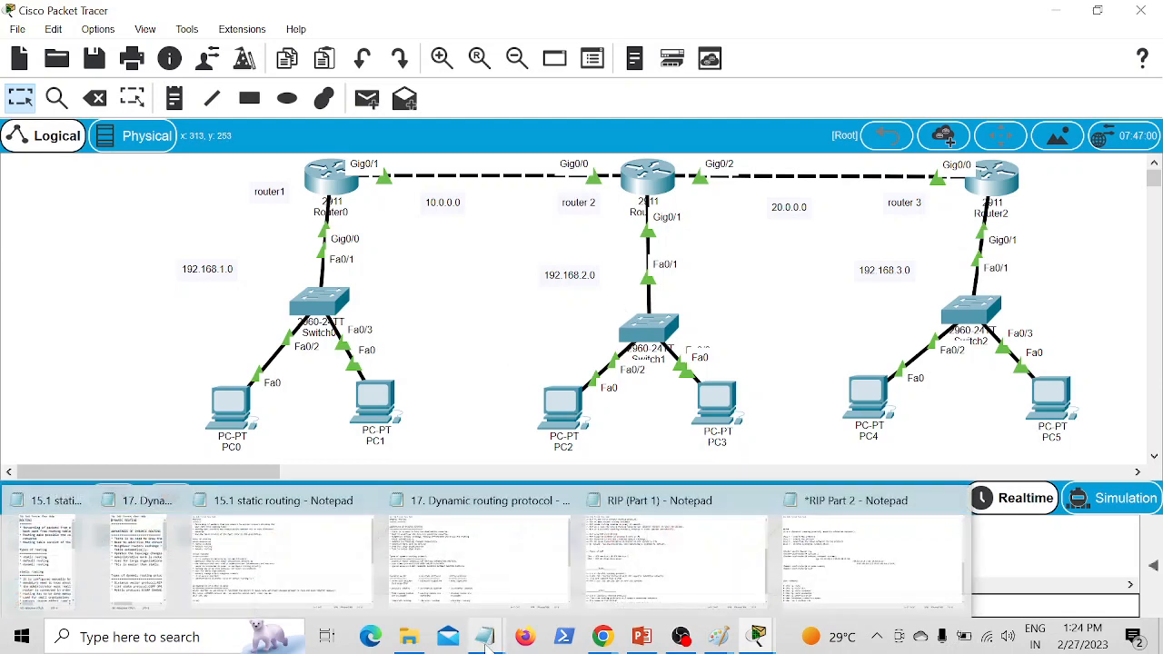
left_click(863, 554)
scroll(581, 309, "up", 3)
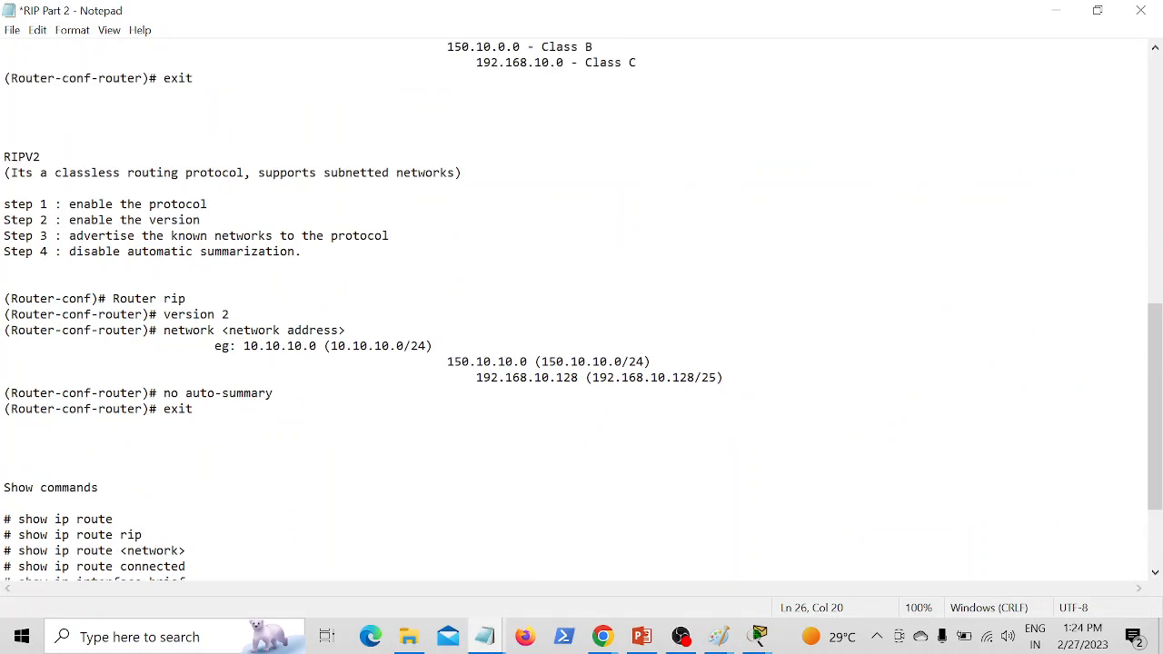
left_click_drag(113, 298, 185, 299)
left_click_drag(76, 204, 209, 205)
left_click(5, 266)
left_click_drag(69, 220, 200, 219)
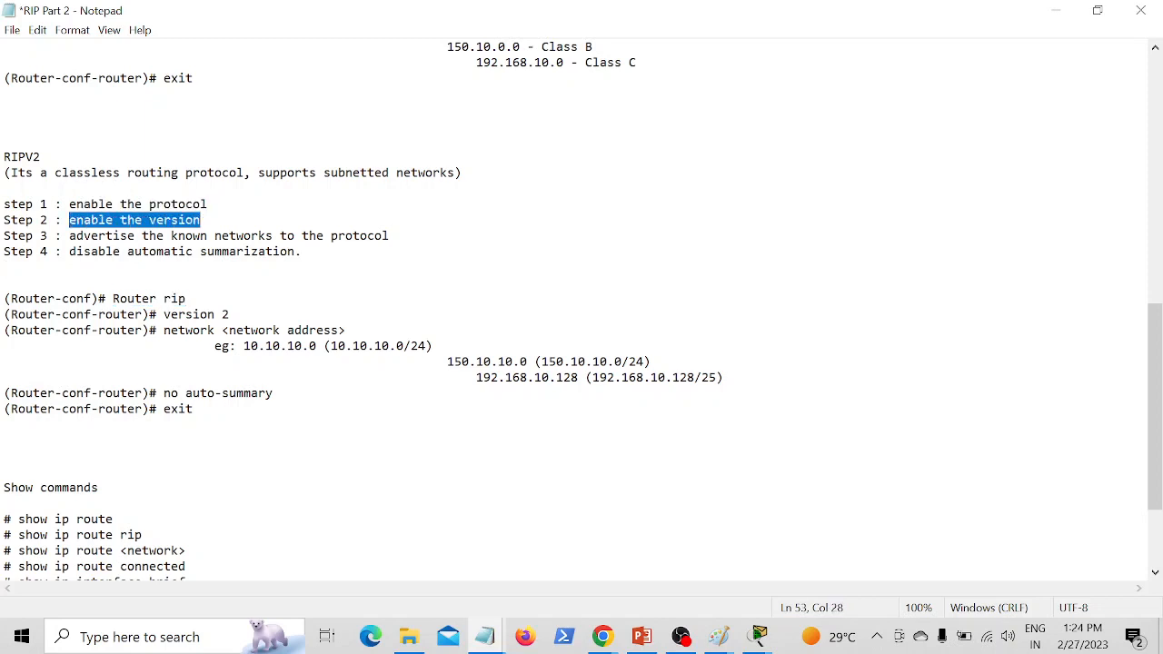
left_click(236, 282)
left_click_drag(76, 235, 410, 235)
left_click(301, 283)
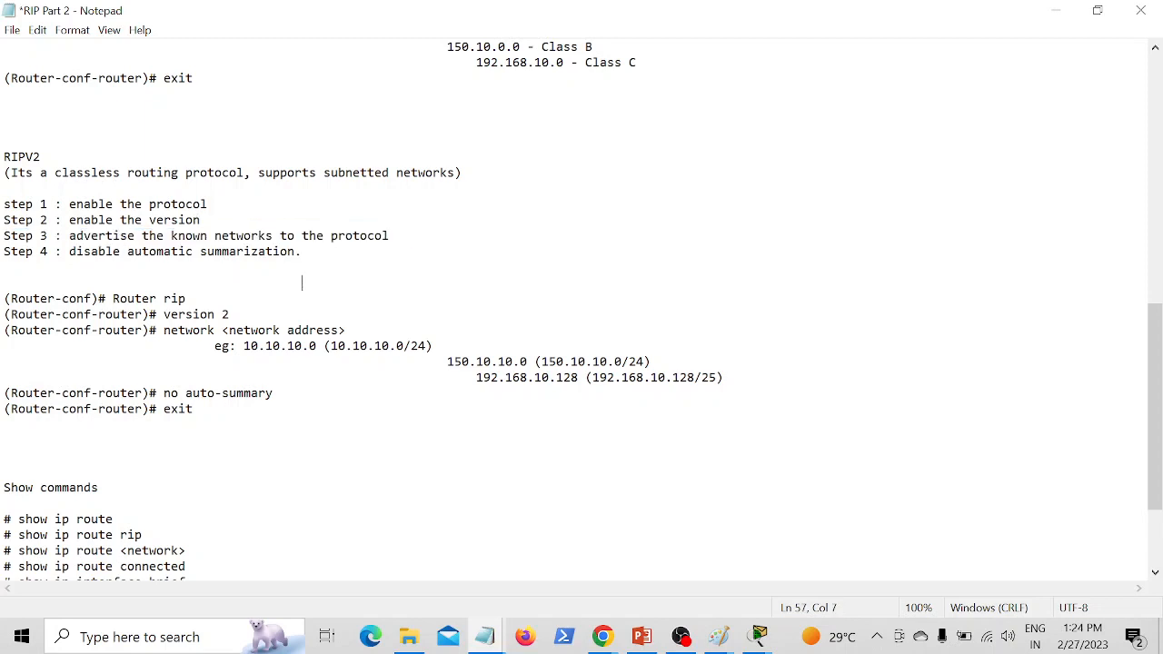
left_click_drag(69, 252, 301, 251)
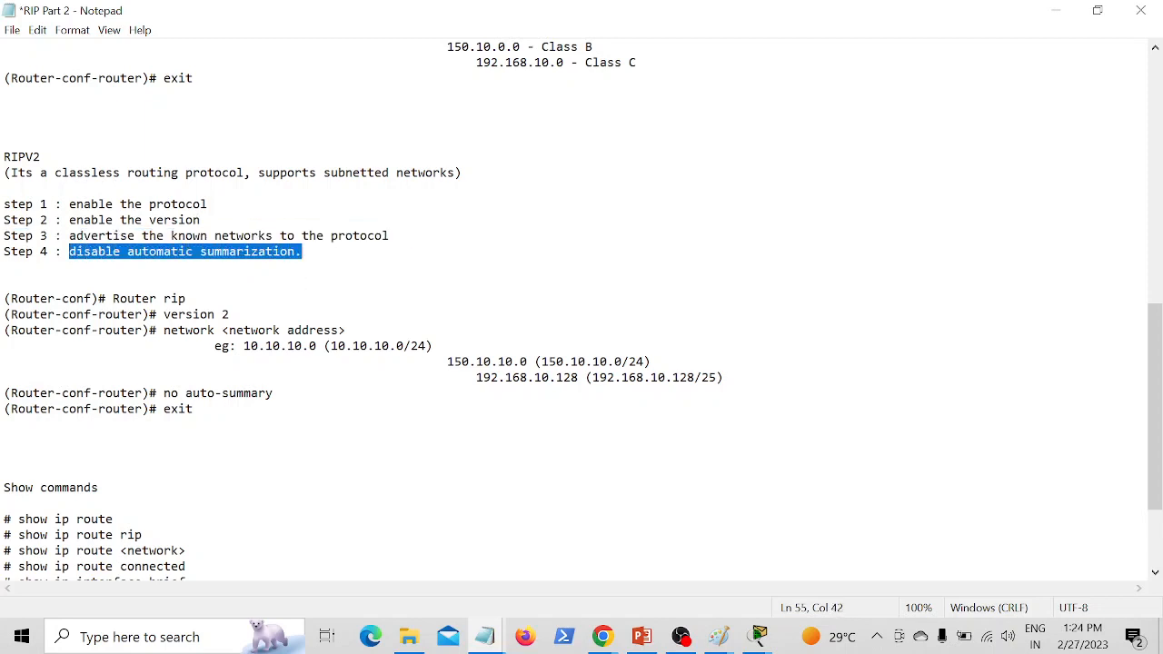
Step: Examine the RIPV2 commands in the notes for enabling RIP, setting version 2 and advertising network addresses
left_click(187, 299)
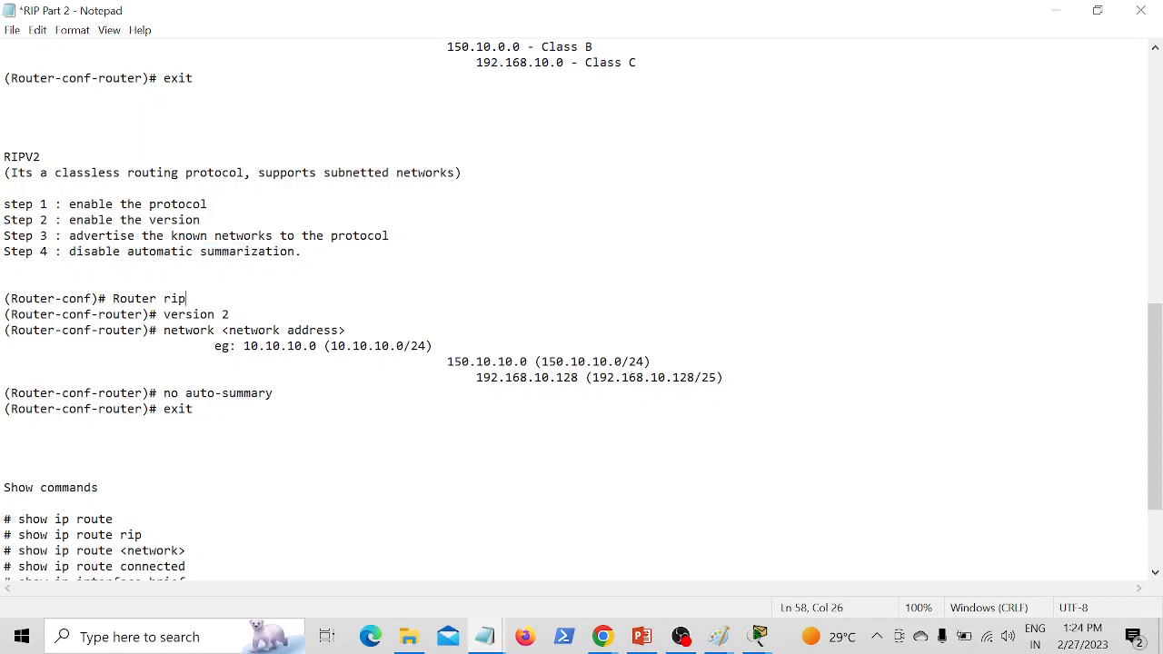
left_click_drag(120, 285, 229, 314)
left_click(187, 299)
left_click(187, 299)
left_click_drag(156, 329, 346, 330)
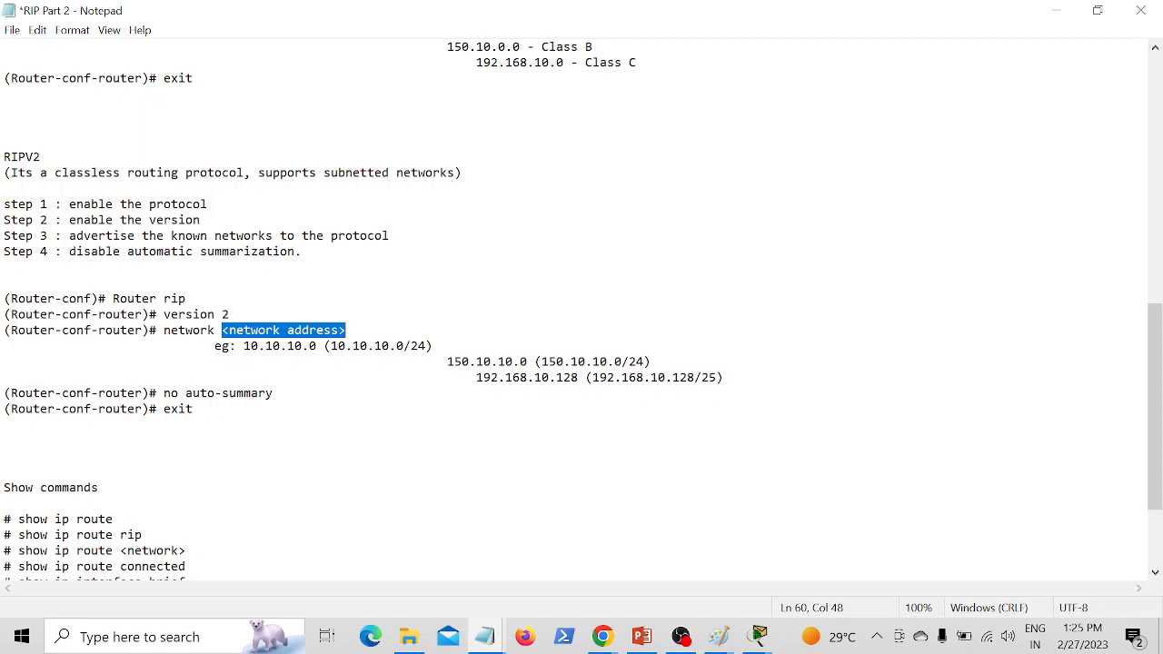
Step: Review the no auto-summary, exit and Router rip commands in the RIPV2 section of the notes
left_click_drag(164, 393, 273, 393)
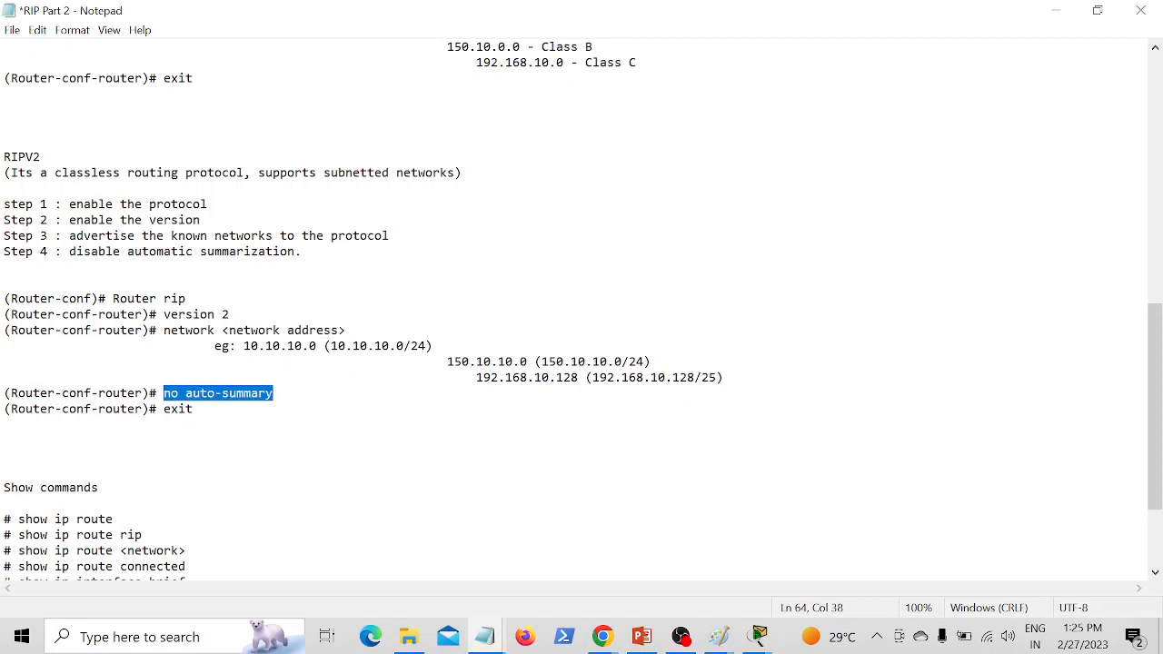
left_click(352, 409)
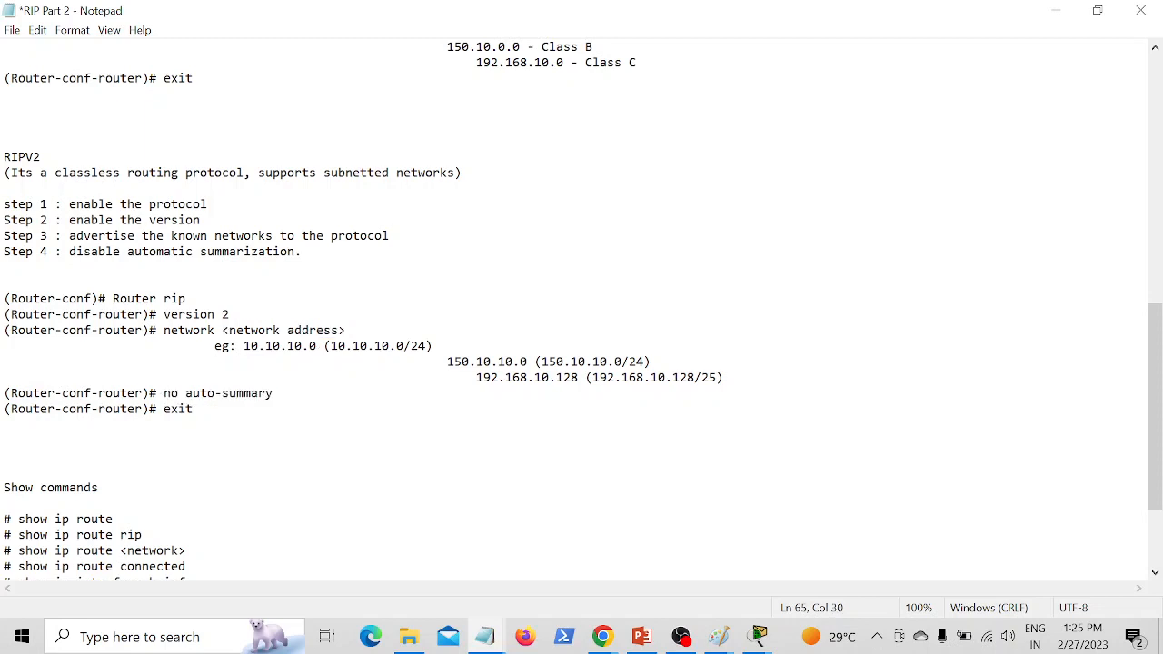
left_click_drag(156, 409, 194, 409)
left_click(295, 439)
left_click_drag(113, 298, 187, 298)
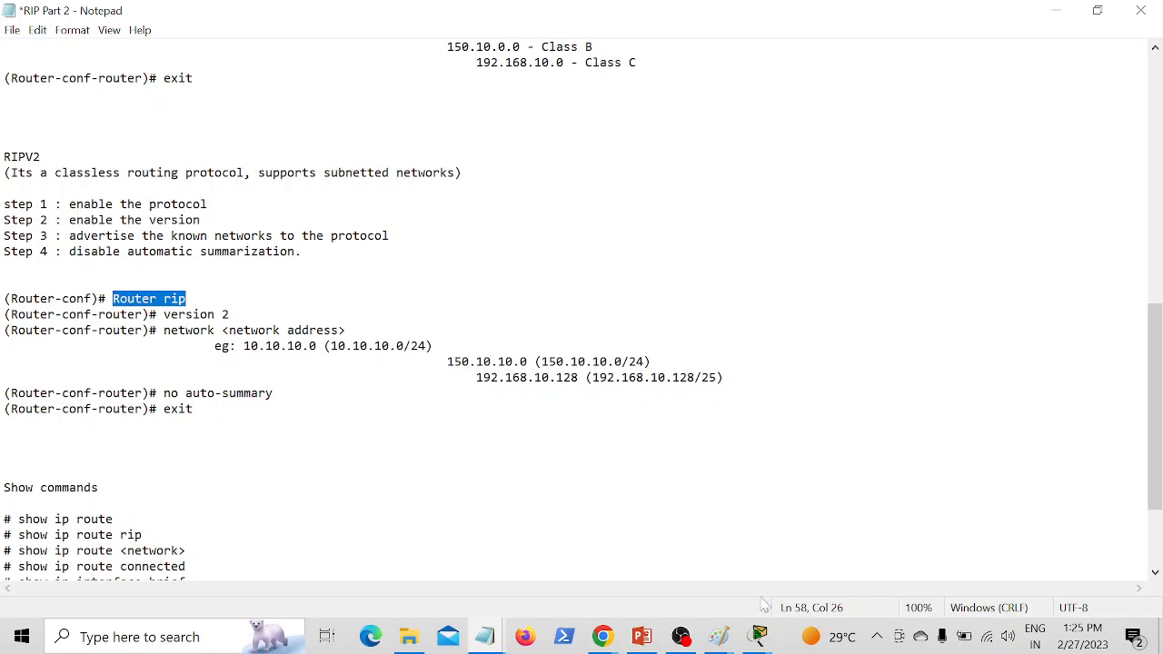
Step: Switch back to Cisco Packet Tracer and enter global configuration mode in Router0's CLI
mouse_move(759, 633)
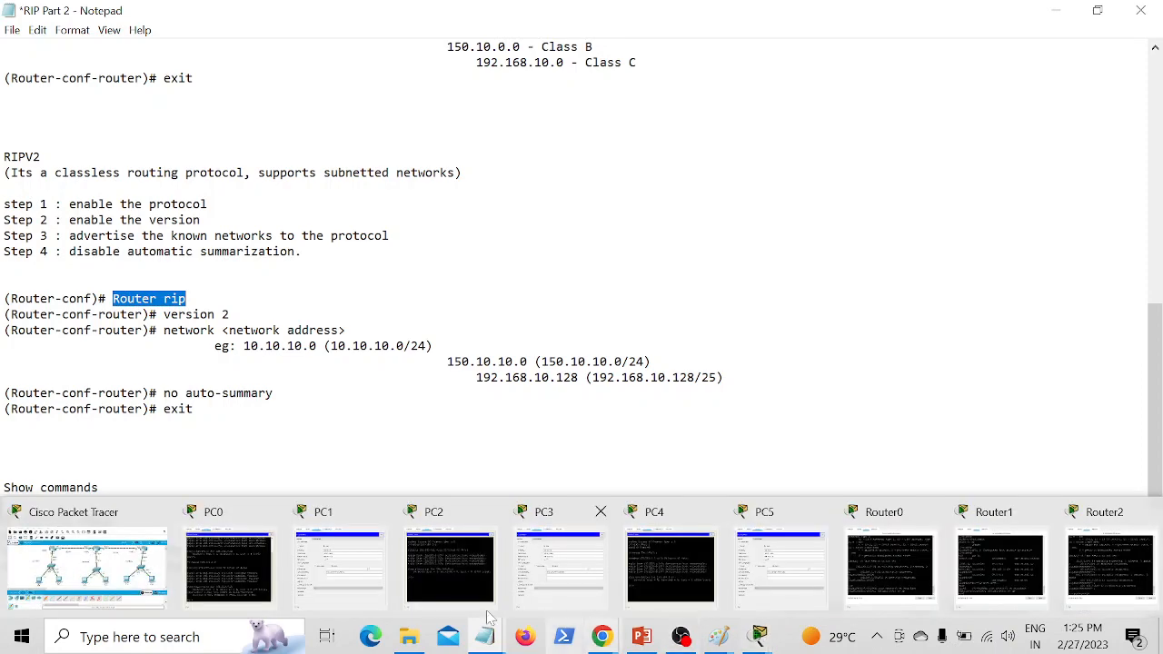
left_click(141, 572)
left_click(330, 173)
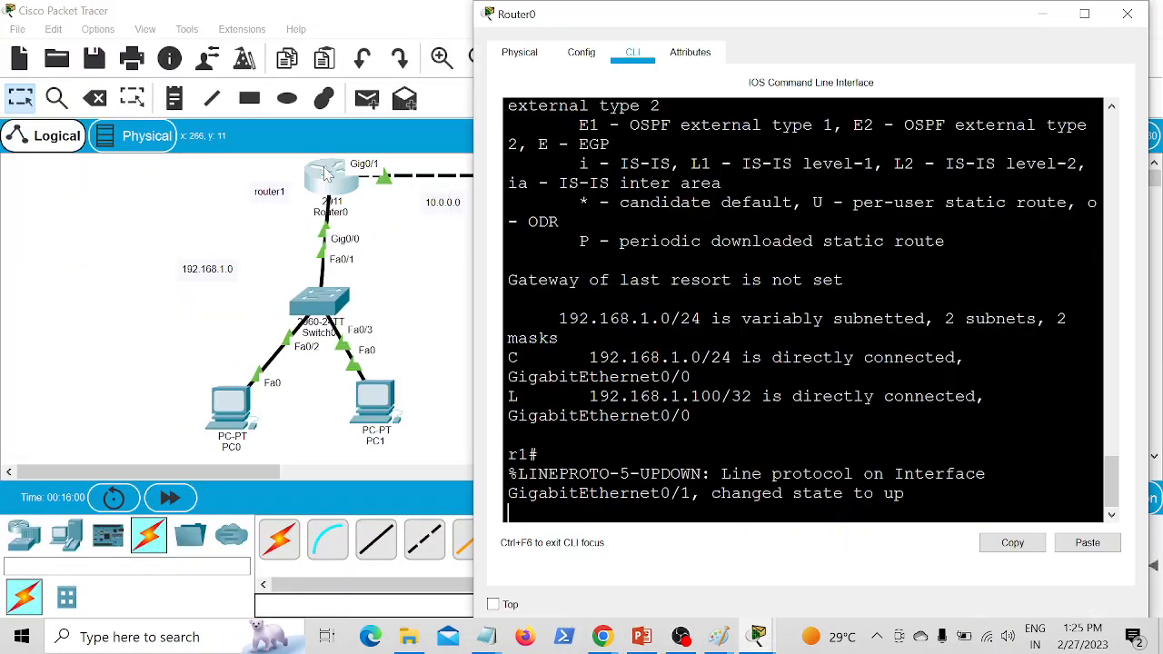
key("Return")
key("Return")
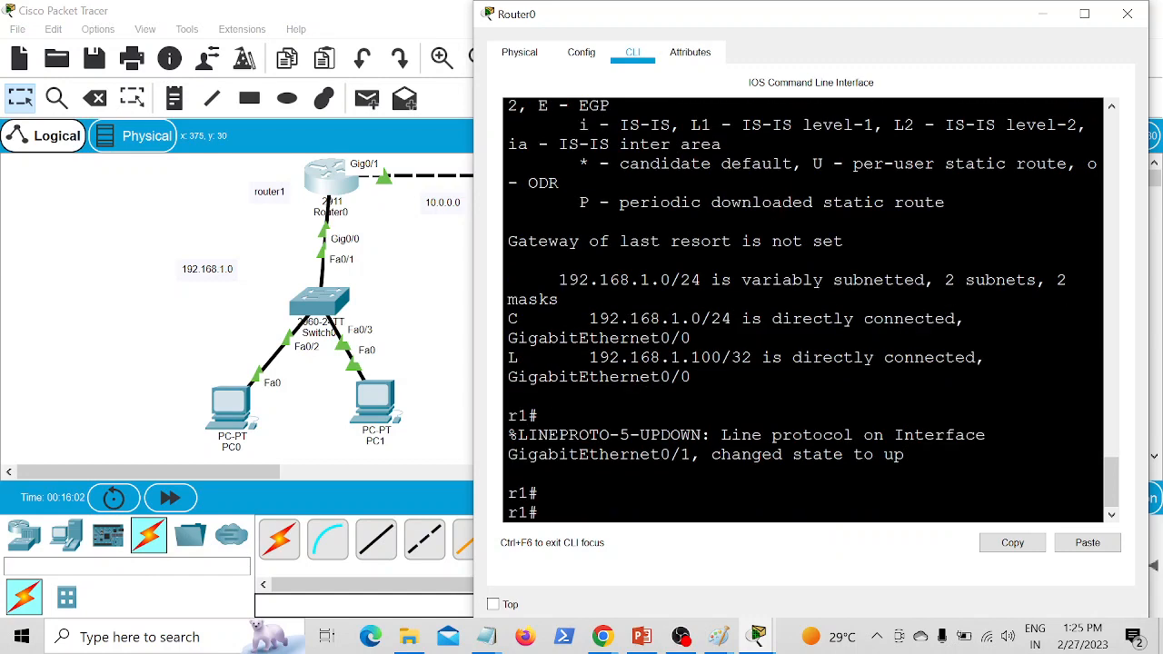
type("conf t")
Step: Enable RIP on Router0 and set it to version 2
key("Return")
key("Return")
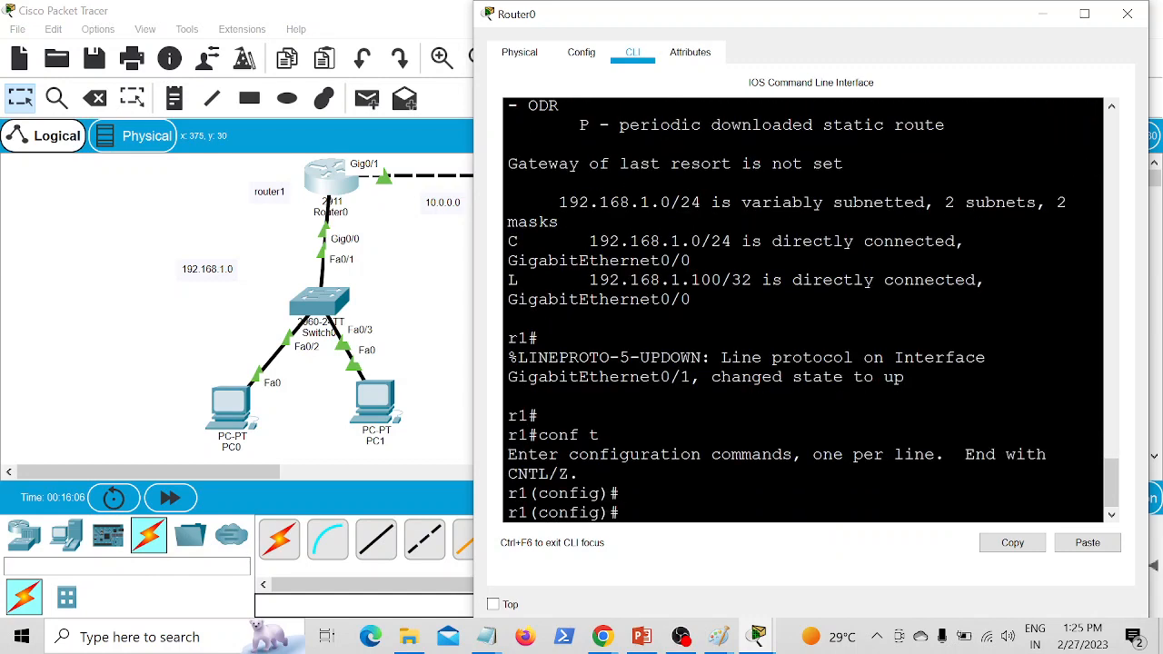
type("router rip")
key("Return")
type("v")
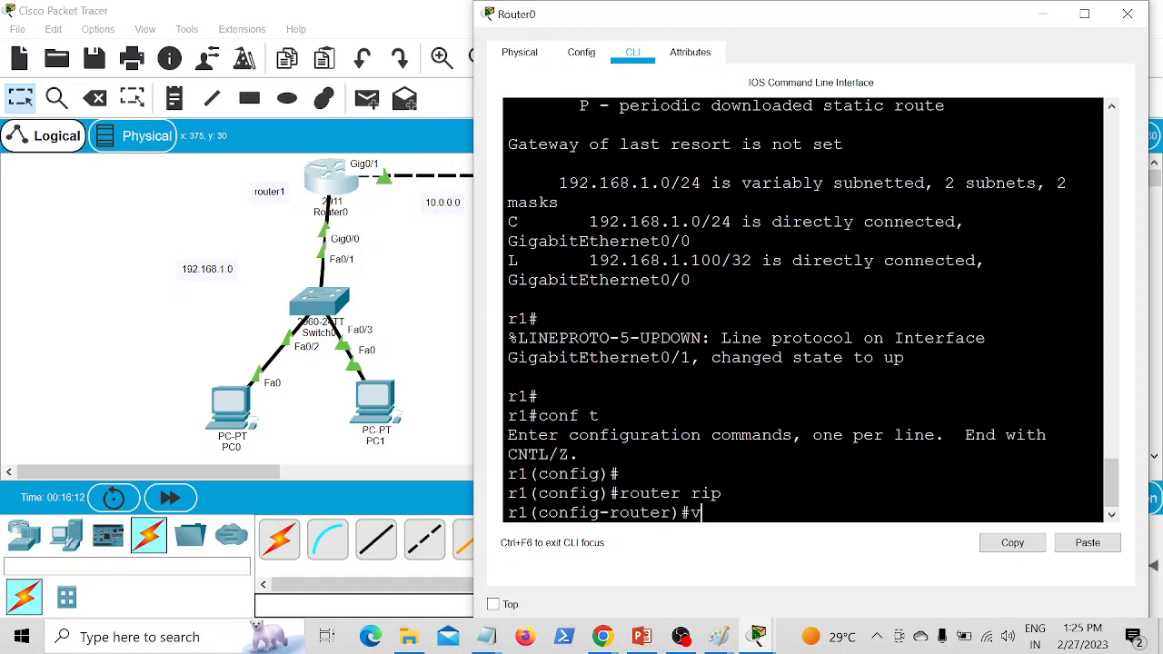
type("ersion 2")
key("Return")
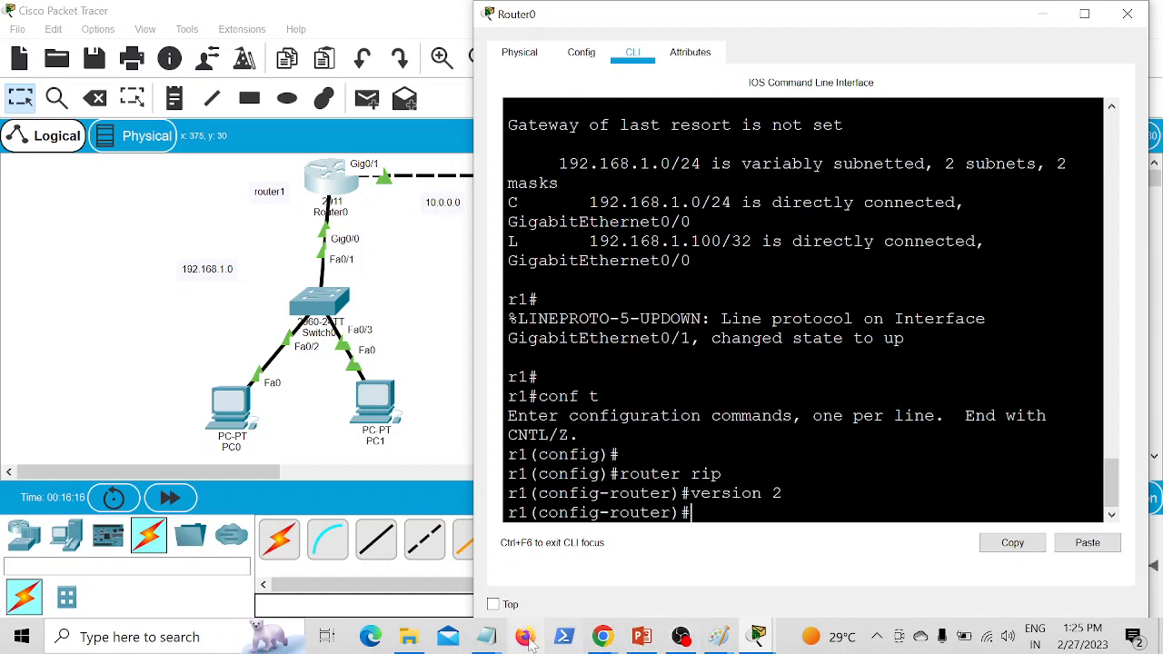
Step: Check the network command syntax in the RIP Part 2 notes in Notepad and return to the Packet Tracer topology
mouse_move(486, 637)
left_click(909, 576)
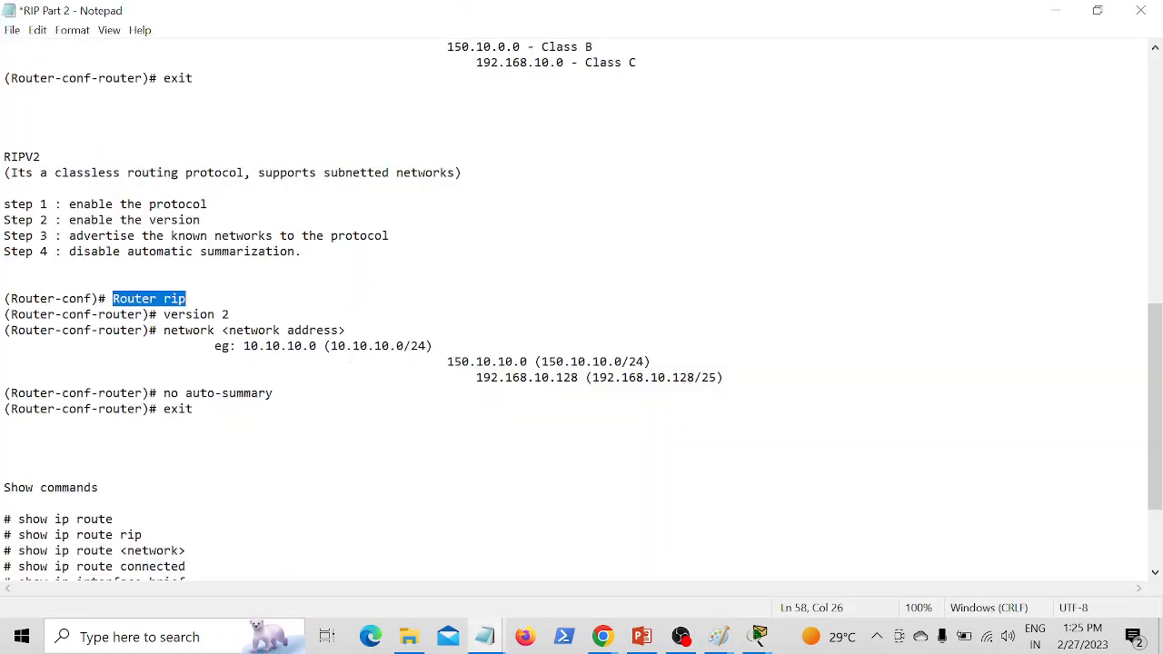
left_click(4, 471)
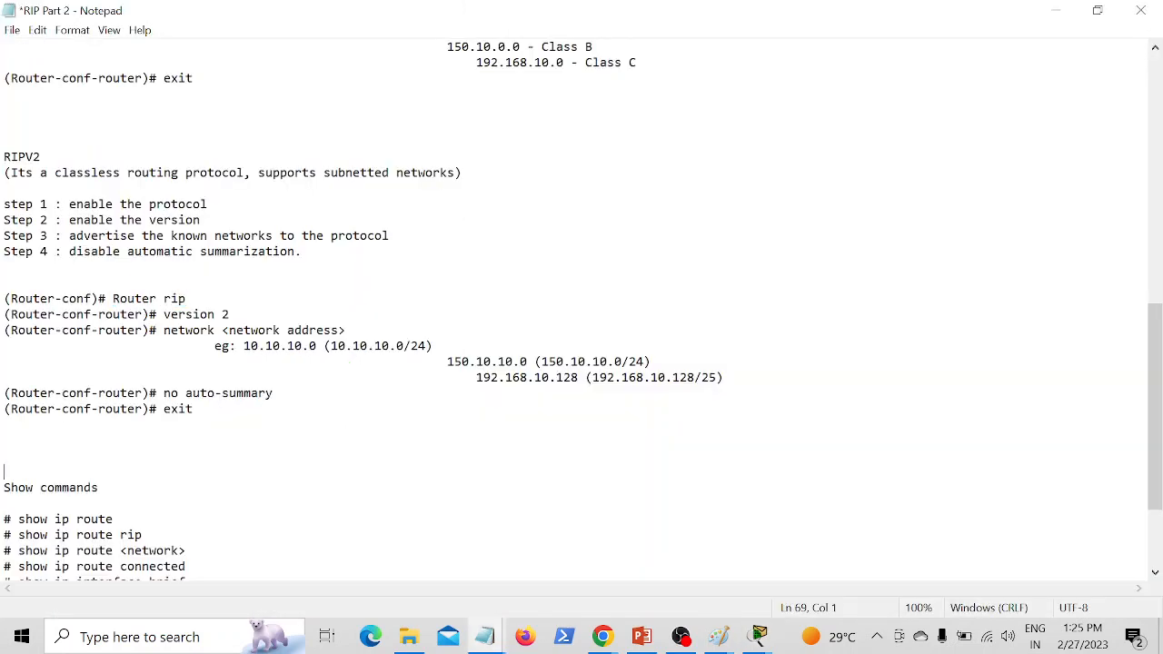
mouse_move(756, 639)
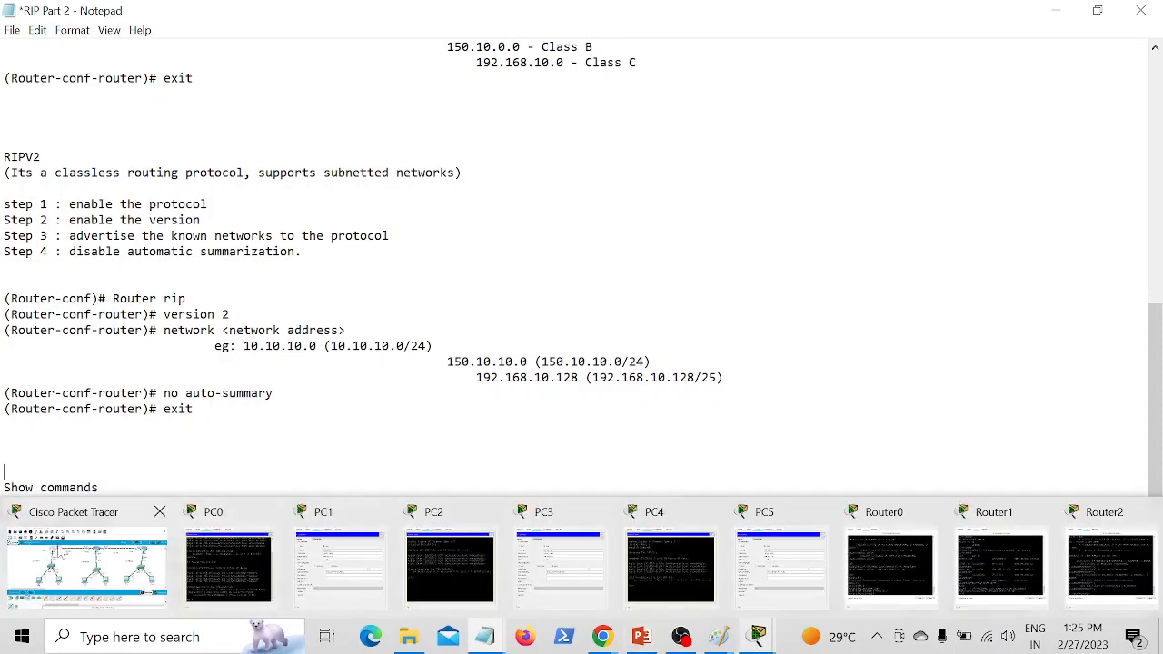
left_click(55, 579)
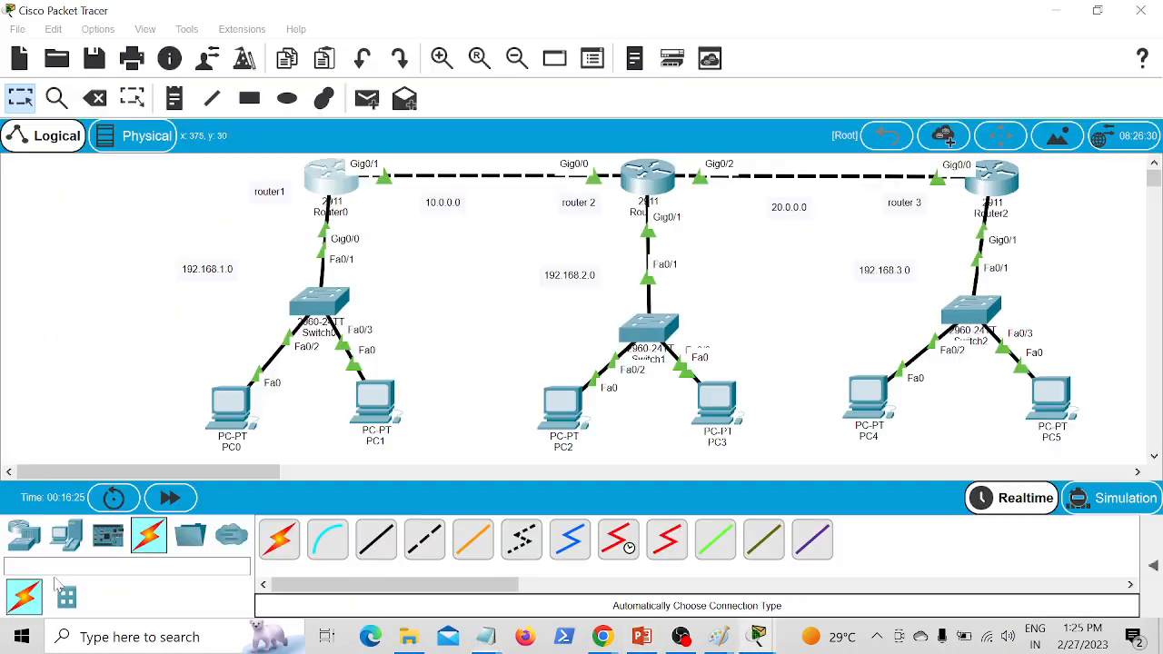
Step: Advertise network 192.168.1.0 in Router0's RIP configuration
left_click(325, 179)
type("network")
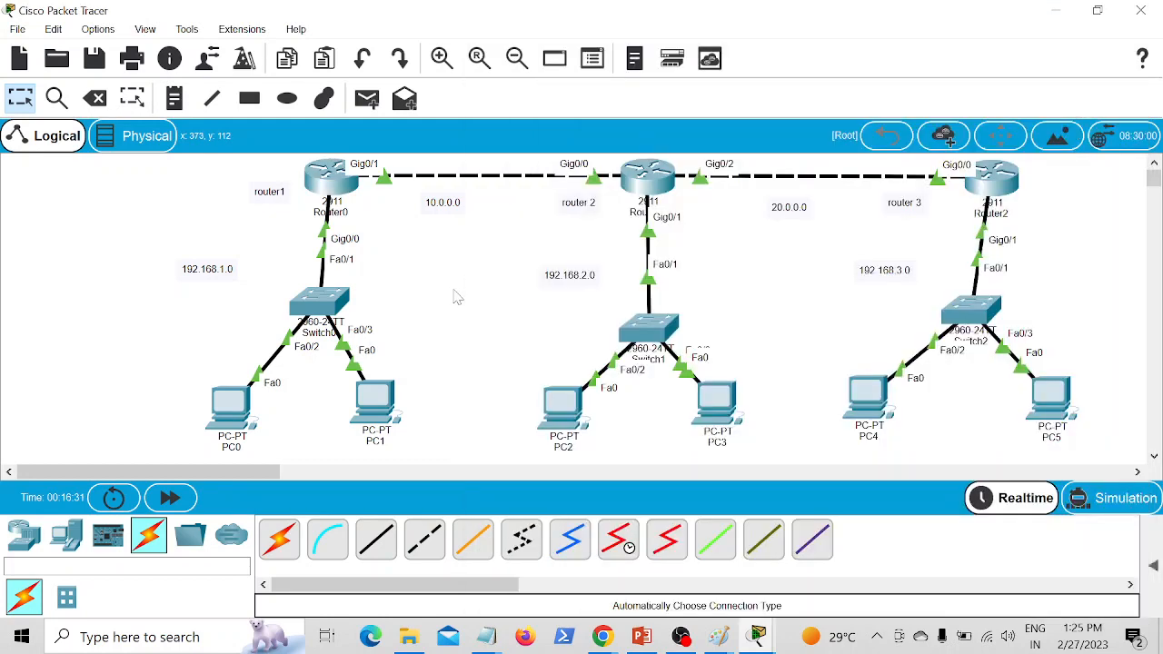
left_click(459, 297)
left_click(333, 180)
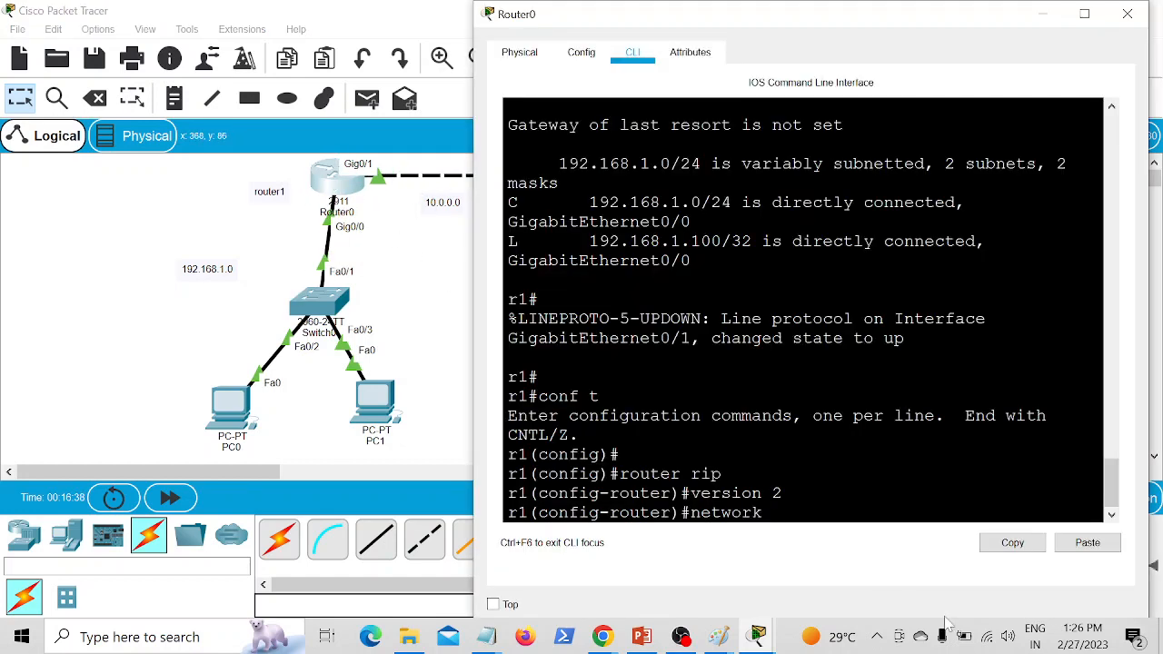
type("192.168.1.0")
key("Return")
Step: Advertise network 10.0.0.0 in Router0's RIP configuration, reusing the previous network command
key("Up")
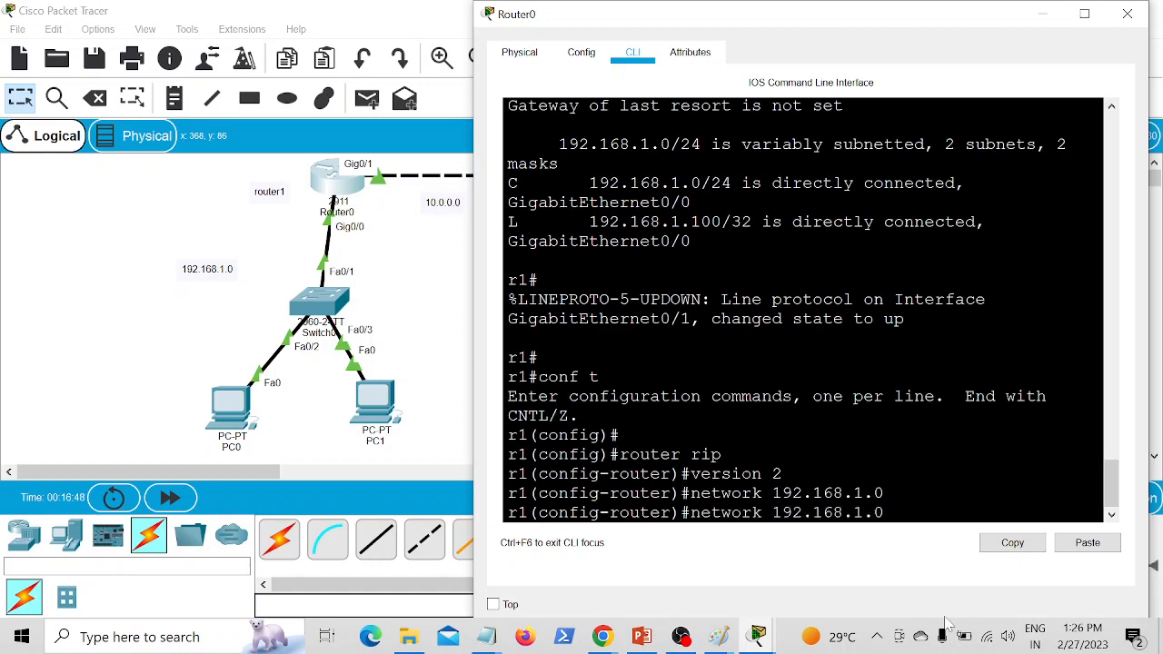
key("BackSpace")
key("BackSpace")
key("BackSpace")
key("BackSpace")
key("BackSpace")
key("BackSpace")
key("BackSpace")
key("BackSpace")
key("BackSpace")
key("BackSpace")
type("0.0.0.0")
key("Return")
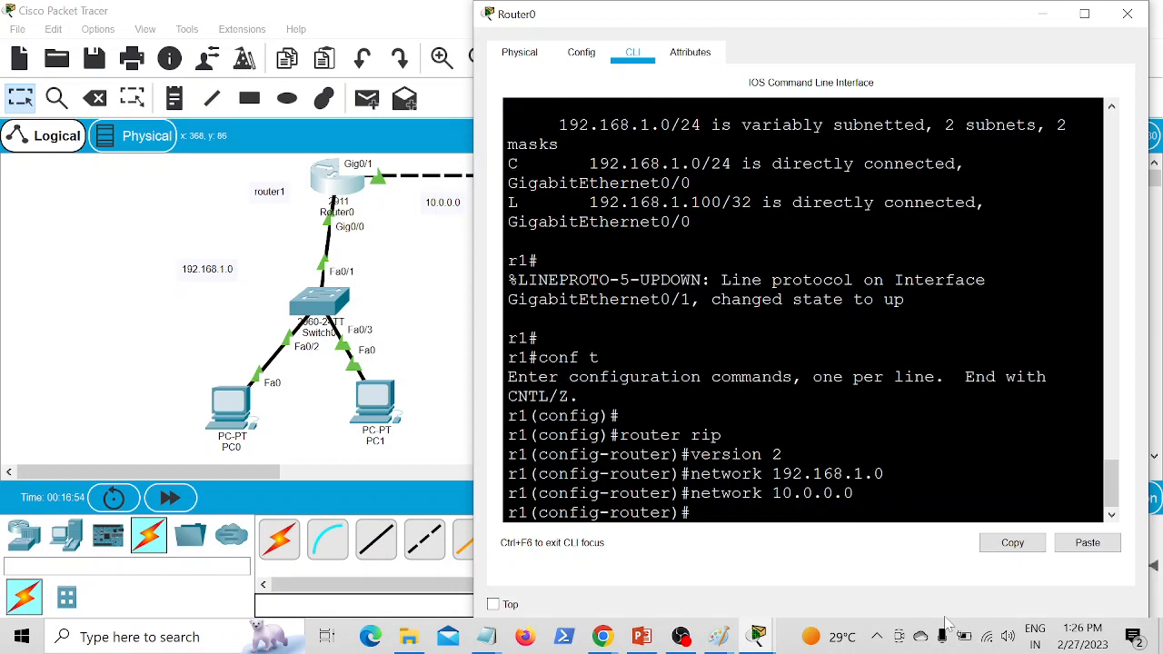
Step: Disable automatic summarization in Router0's RIP configuration, checking the command against the notes, and exit to global configuration mode
type("no auto summary")
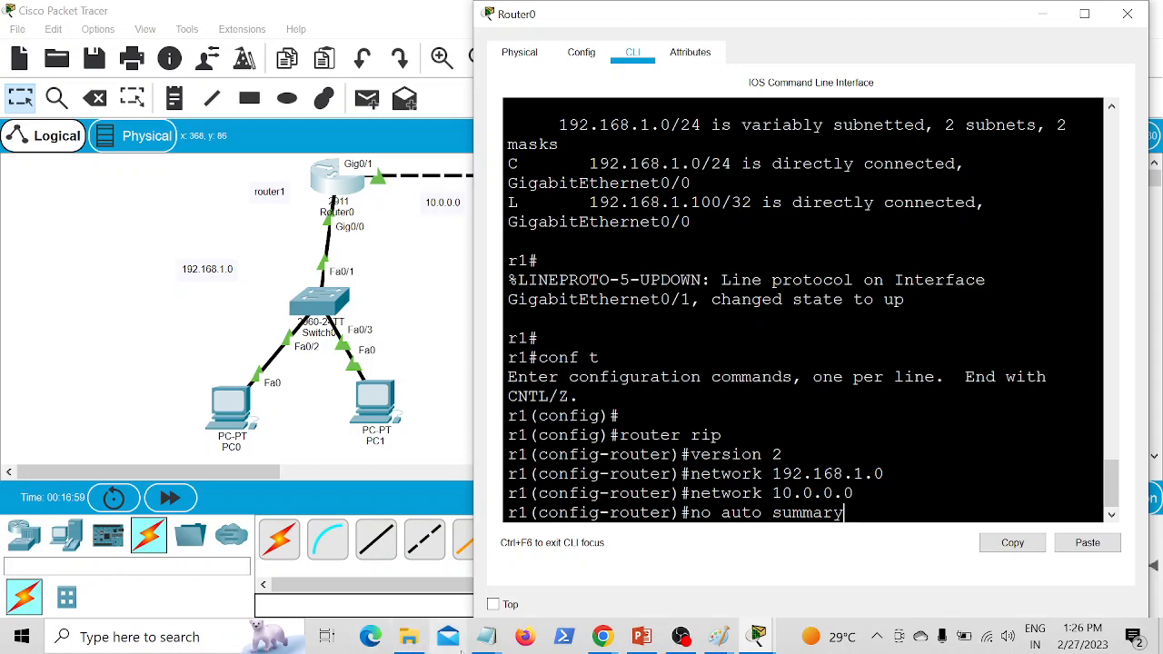
mouse_move(484, 636)
left_click(872, 549)
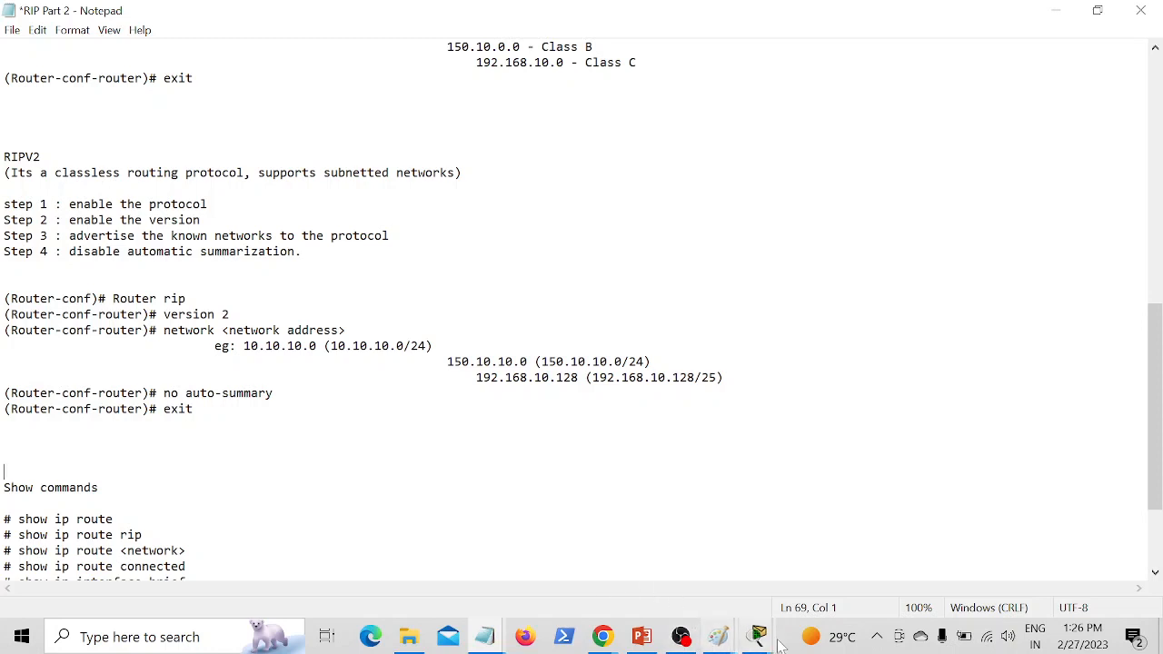
mouse_move(765, 639)
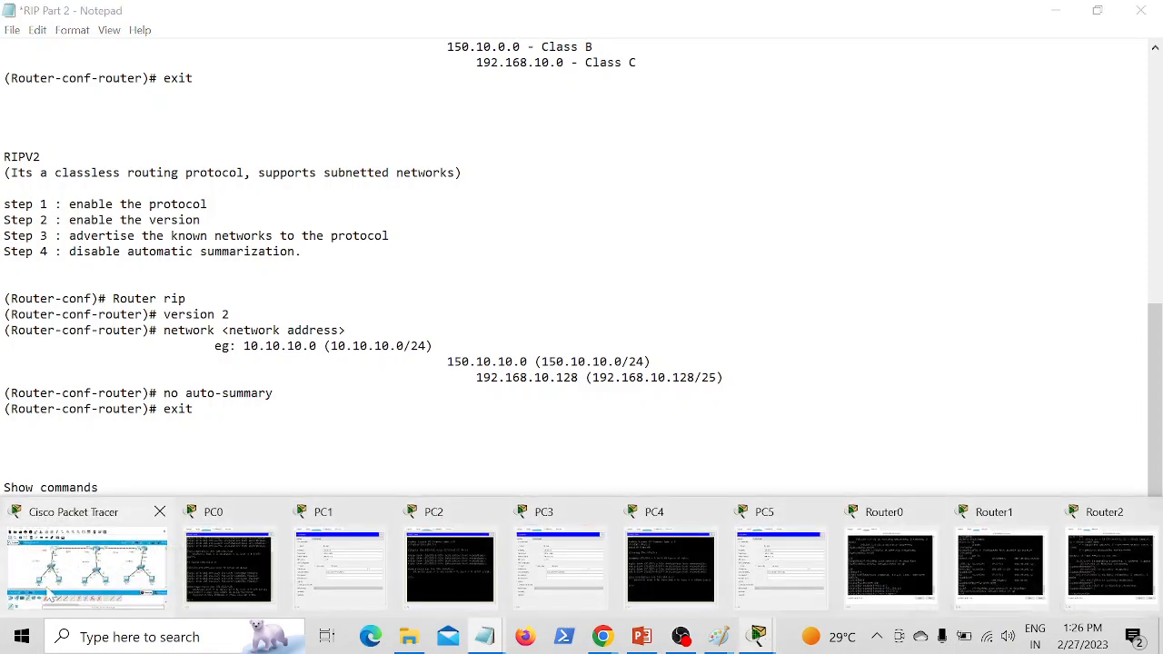
left_click(91, 558)
left_click(347, 185)
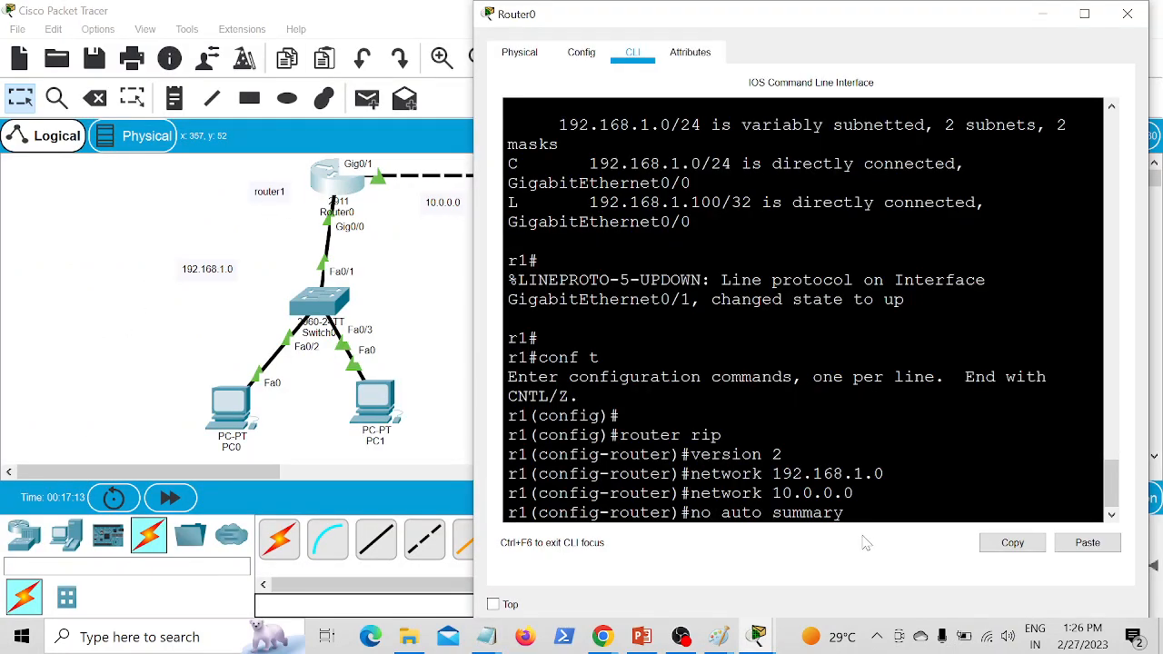
key("Return")
type("exit")
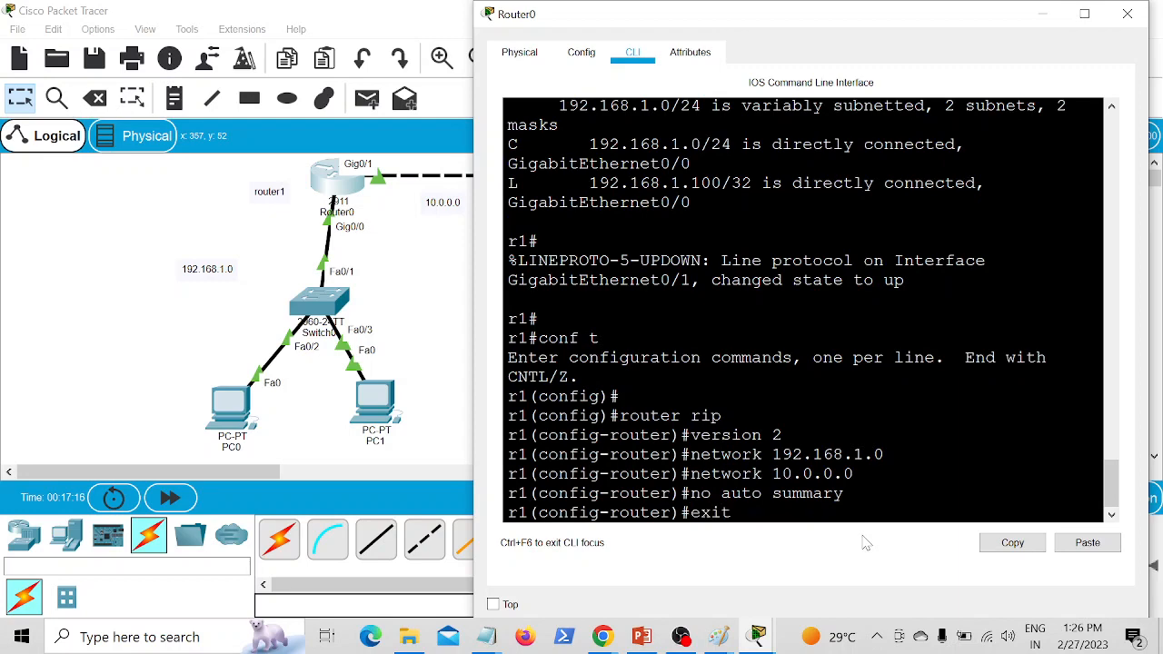
key("Return")
key("Return")
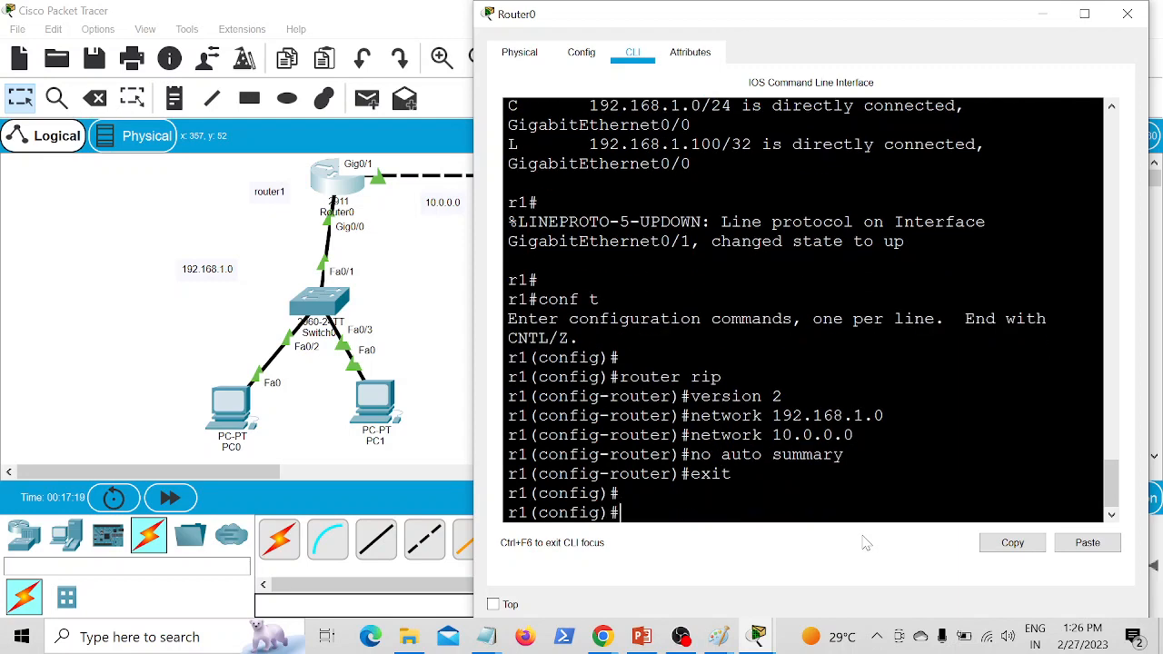
Step: Display Router0's IP routing table from configuration mode and look through its entries
type("do sh ip route")
key("Return")
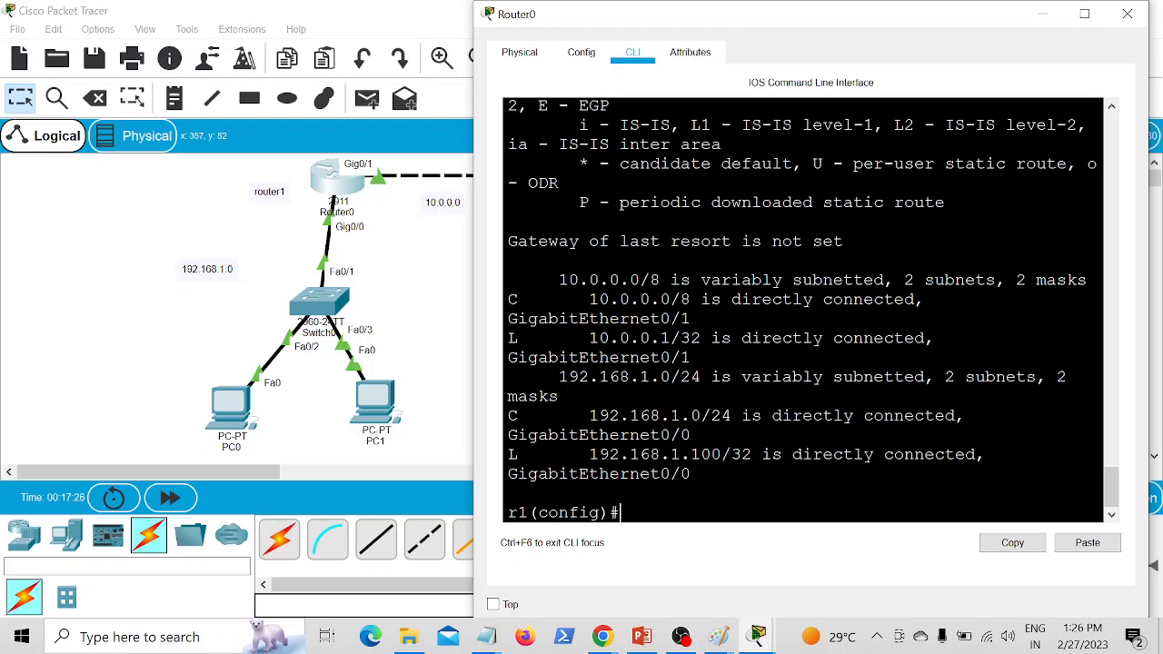
scroll(803, 308, "up", 2)
scroll(803, 309, "down", 2)
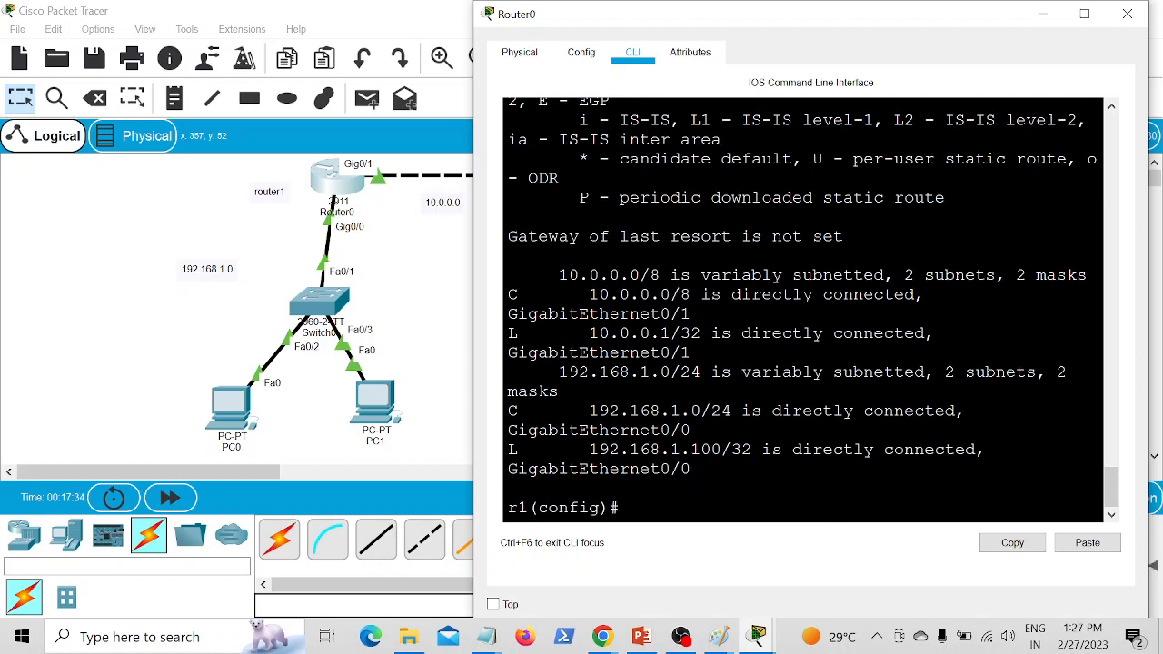
Step: Display only the RIP routes on Router0 and return to the topology
key("Up")
type("rip")
key("Return")
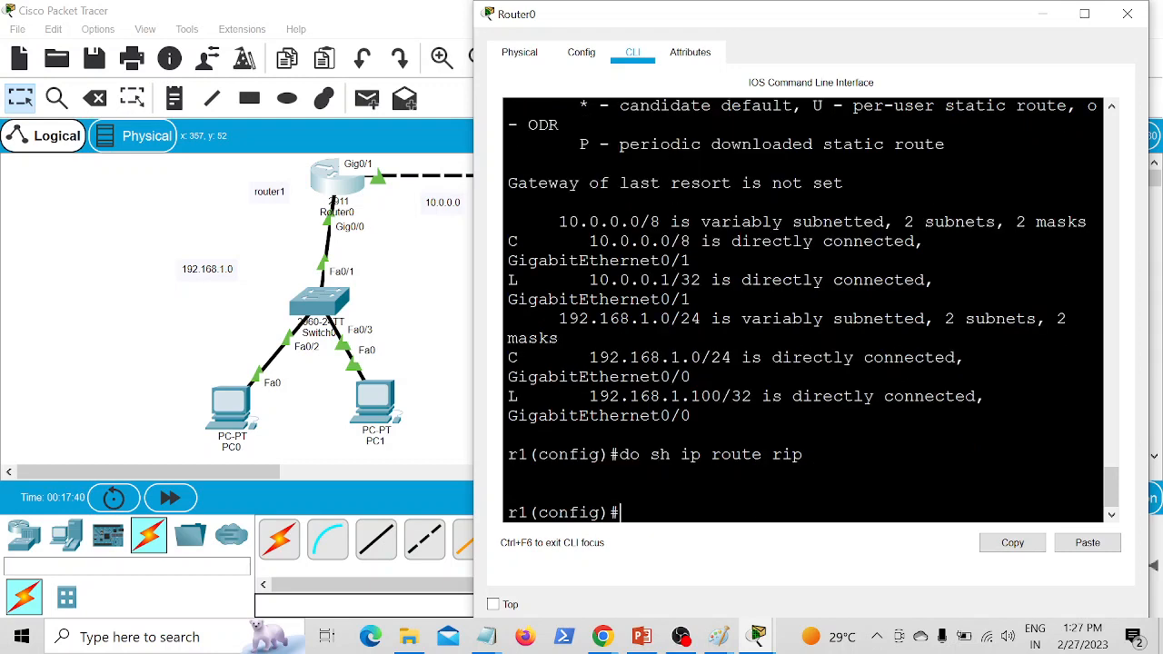
left_click(386, 287)
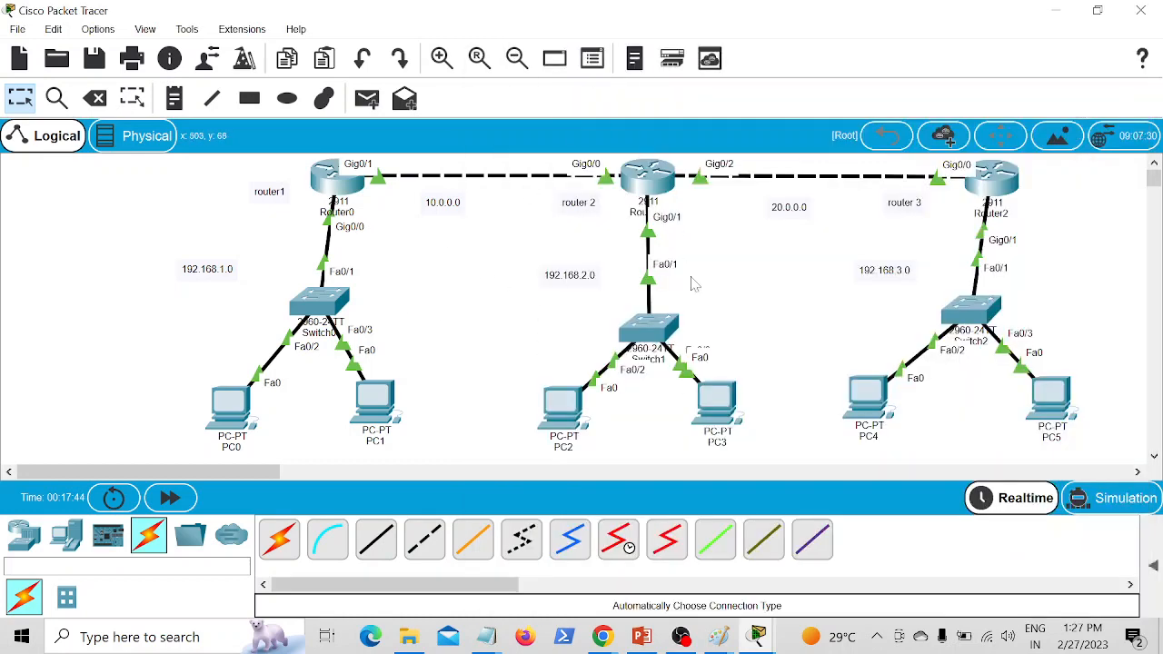
Step: Open Router1's CLI in a maximized window and enter global configuration mode
left_click(661, 184)
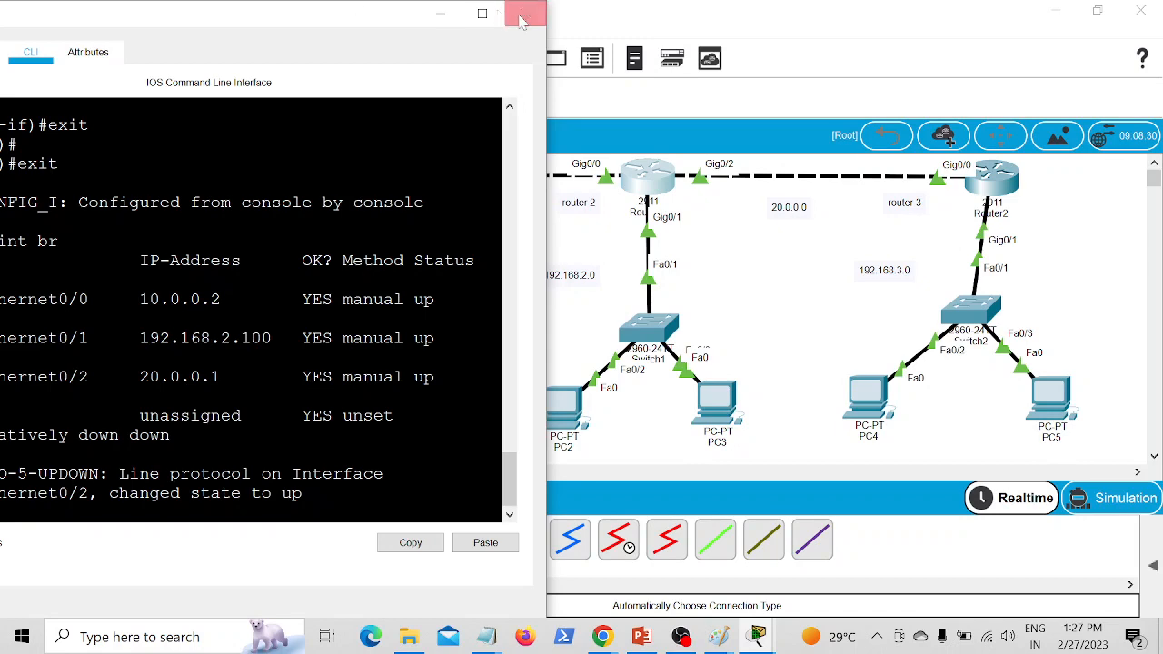
left_click(482, 14)
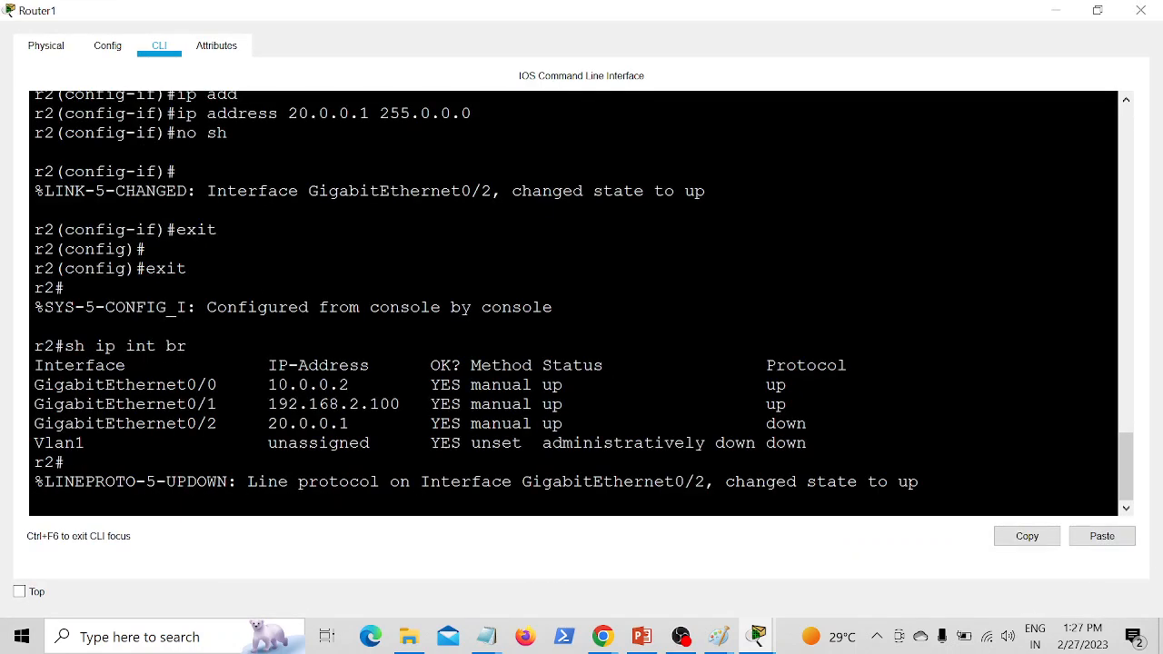
key("Return")
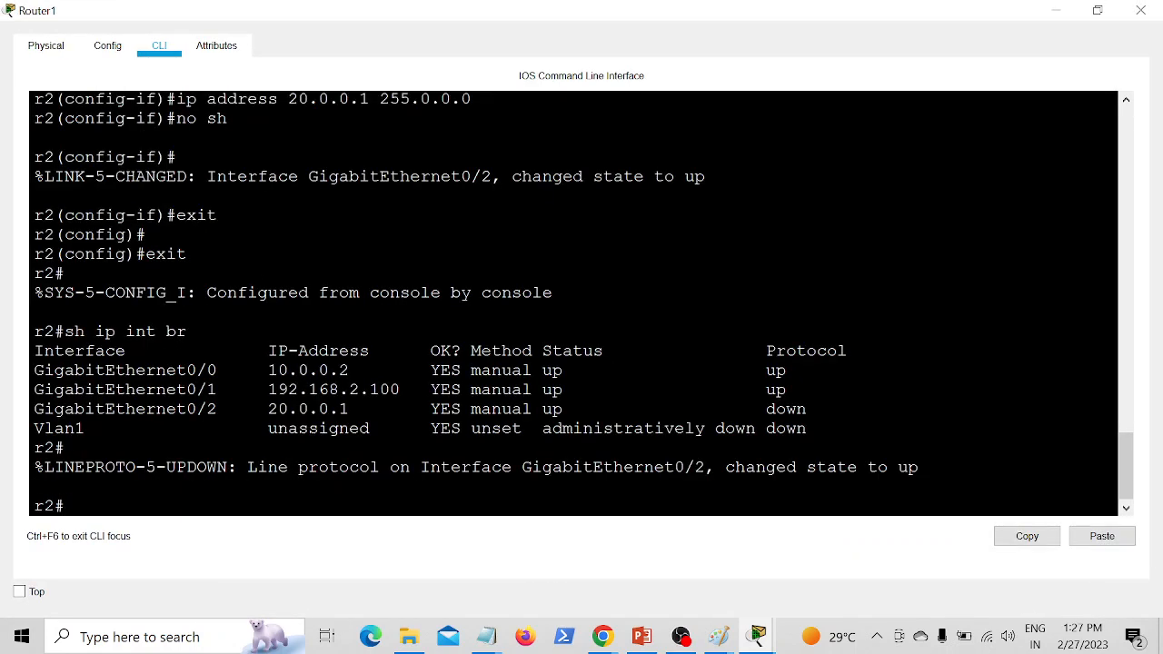
type("conf t")
key("Return")
key("Return")
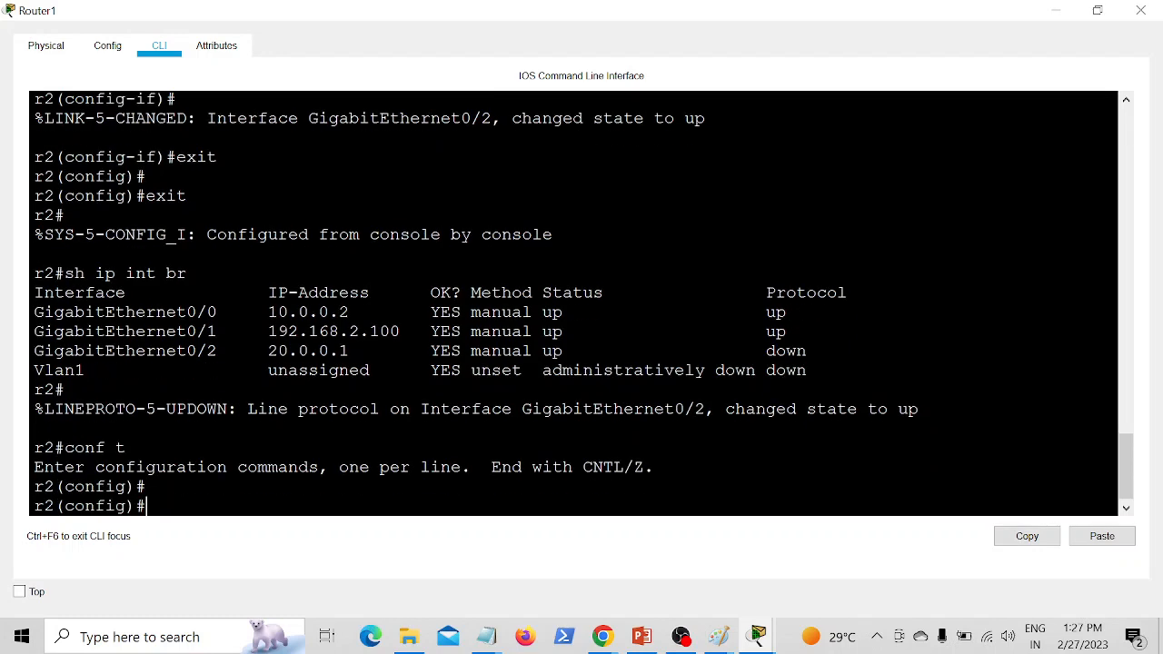
Step: Enable RIP on Router1 and set it to version 2
type("router rip")
key("Return")
type("ver")
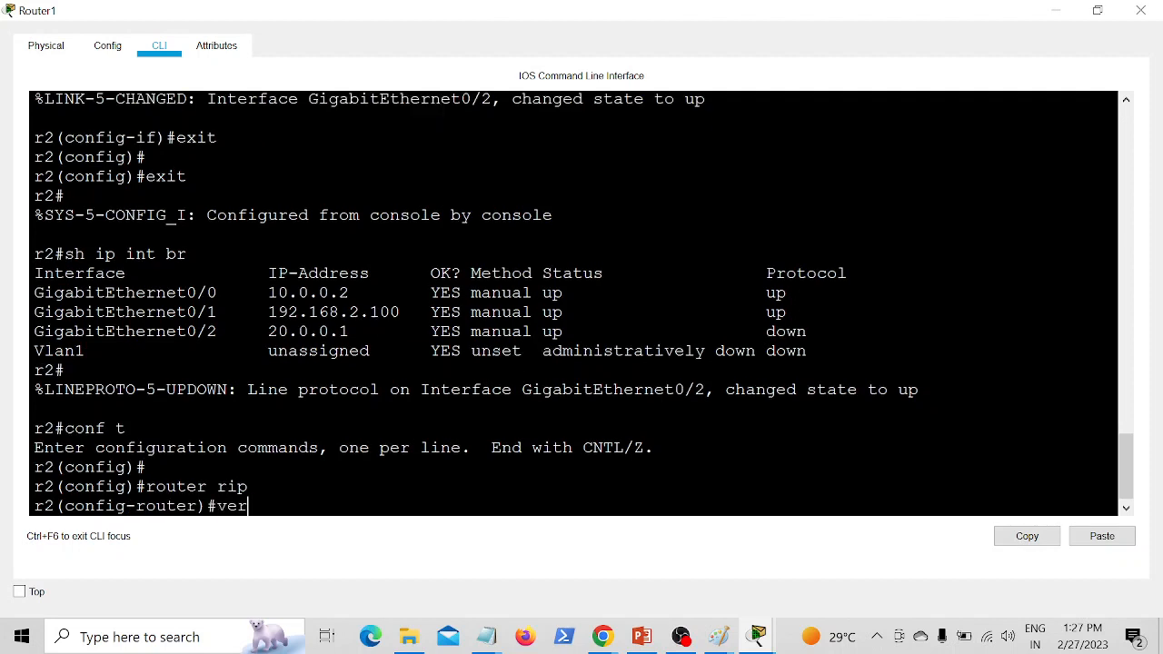
type("sion 2")
key("Return")
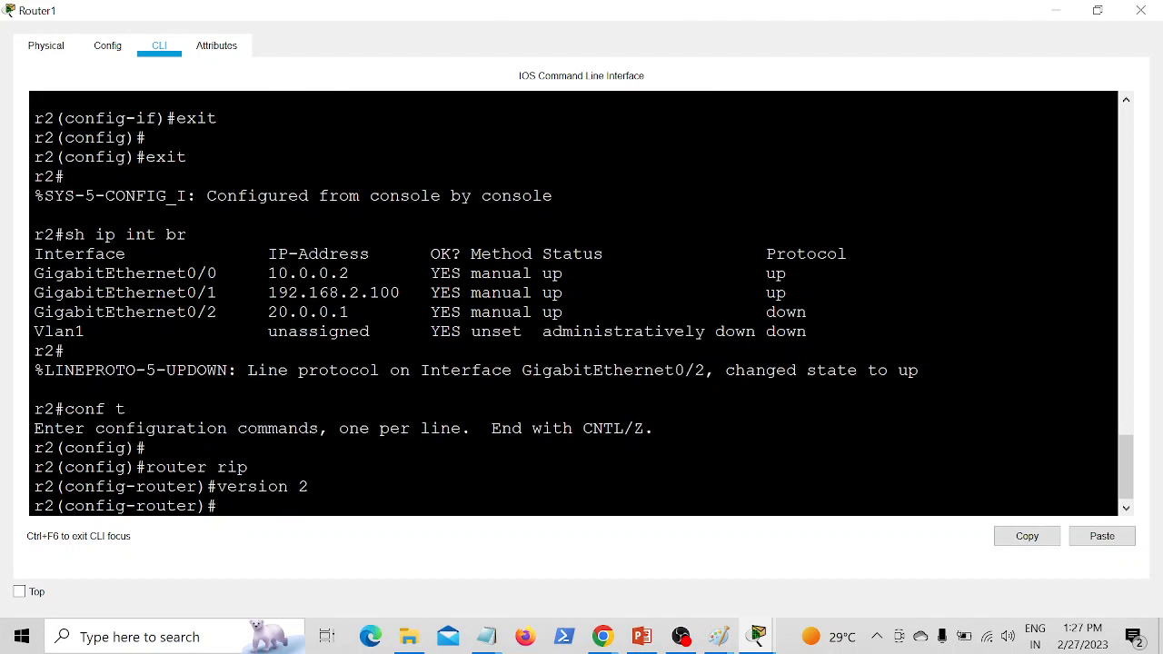
Step: Advertise network 10.0.0.0 in Router1's RIP configuration after checking its connected networks in the topology
type("network")
left_click(1097, 10)
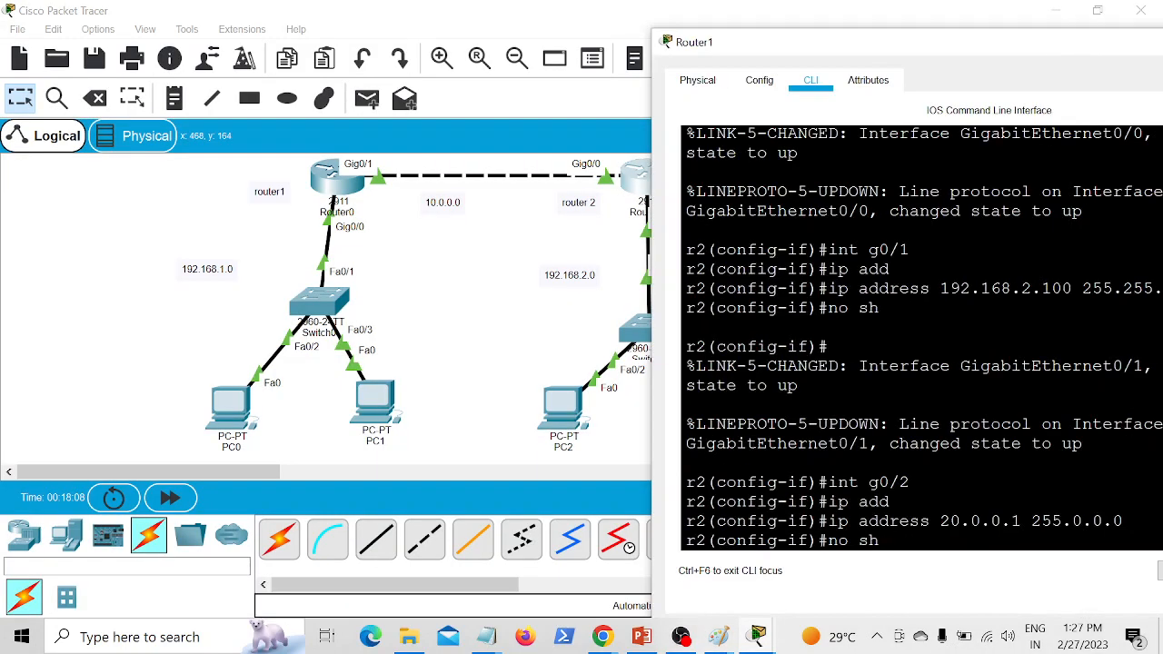
left_click(533, 238)
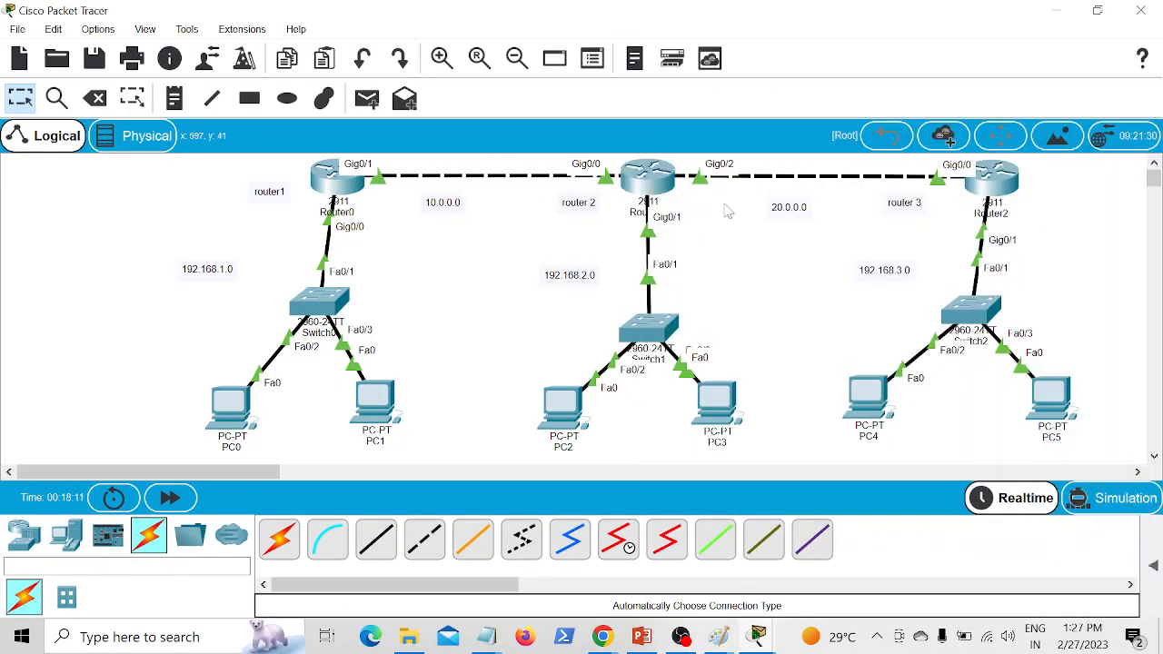
left_click(648, 182)
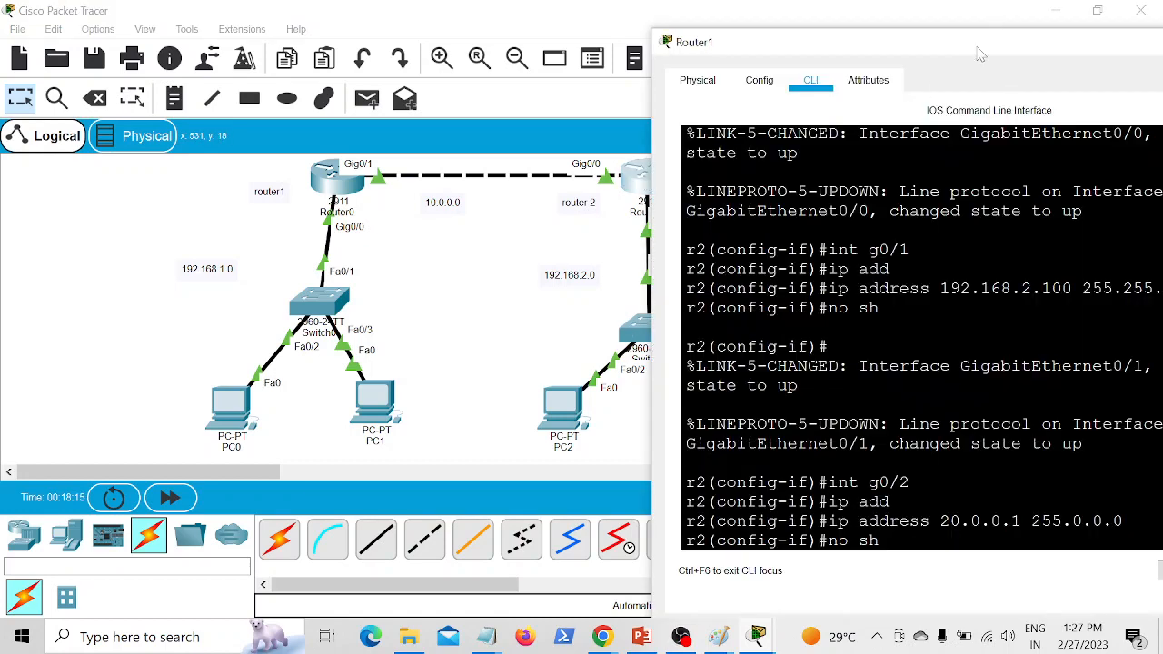
left_click_drag(979, 44, 806, 55)
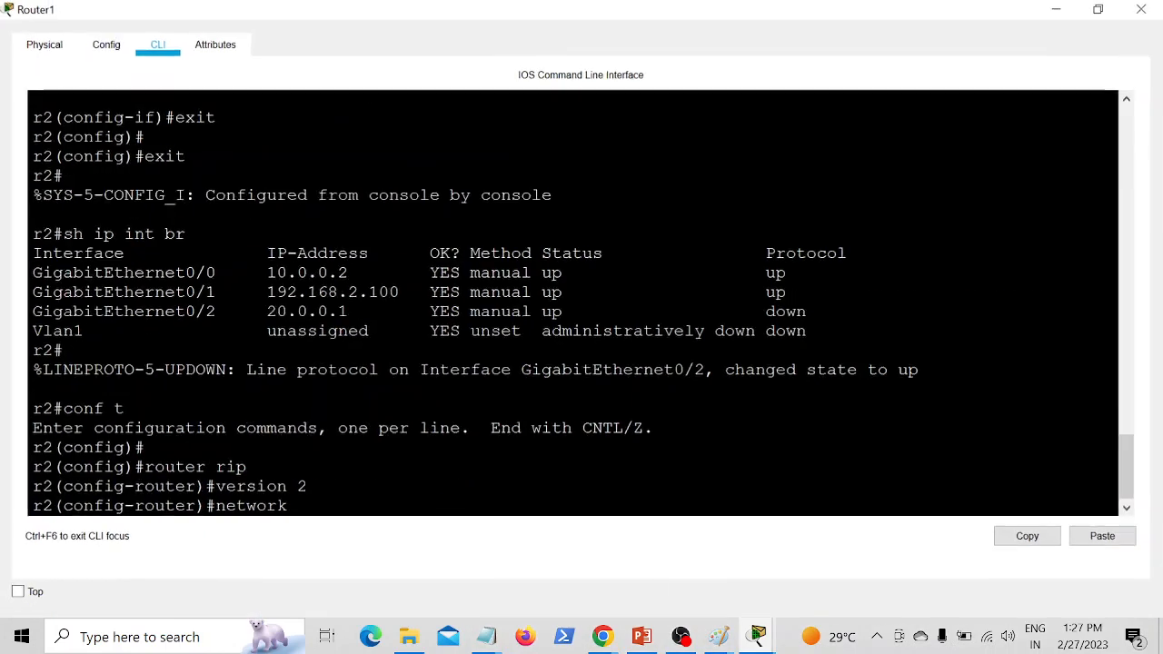
type("10")
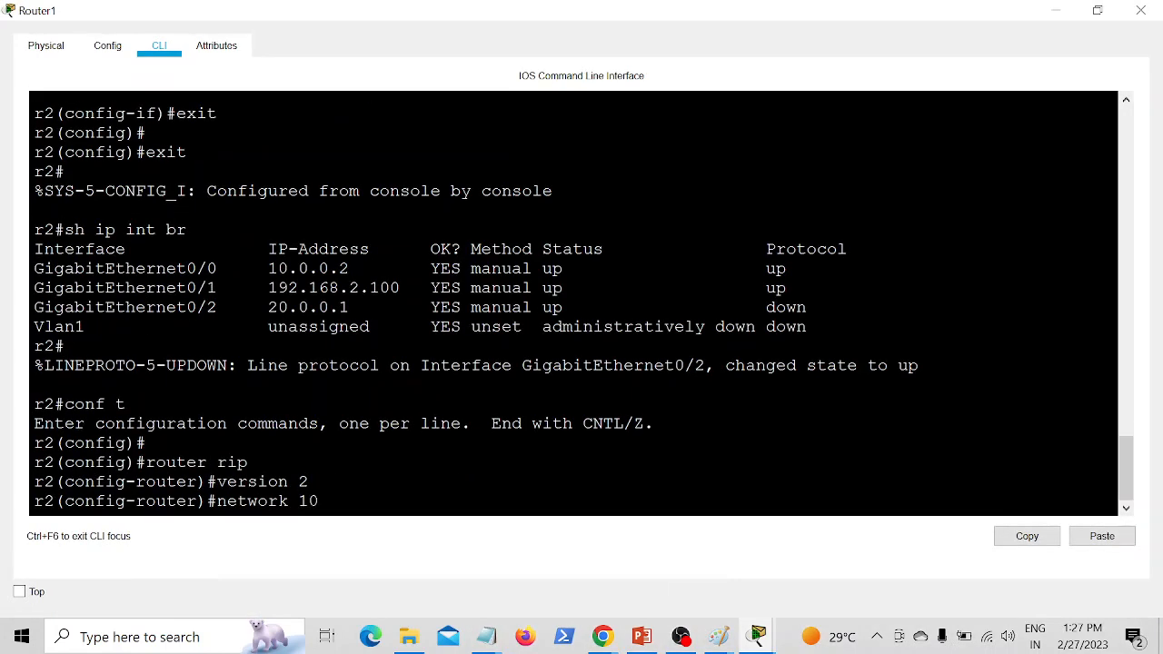
type(".0.0.0")
key("Return")
Step: Advertise network 20.0.0.0 in Router1's RIP configuration
key("Up")
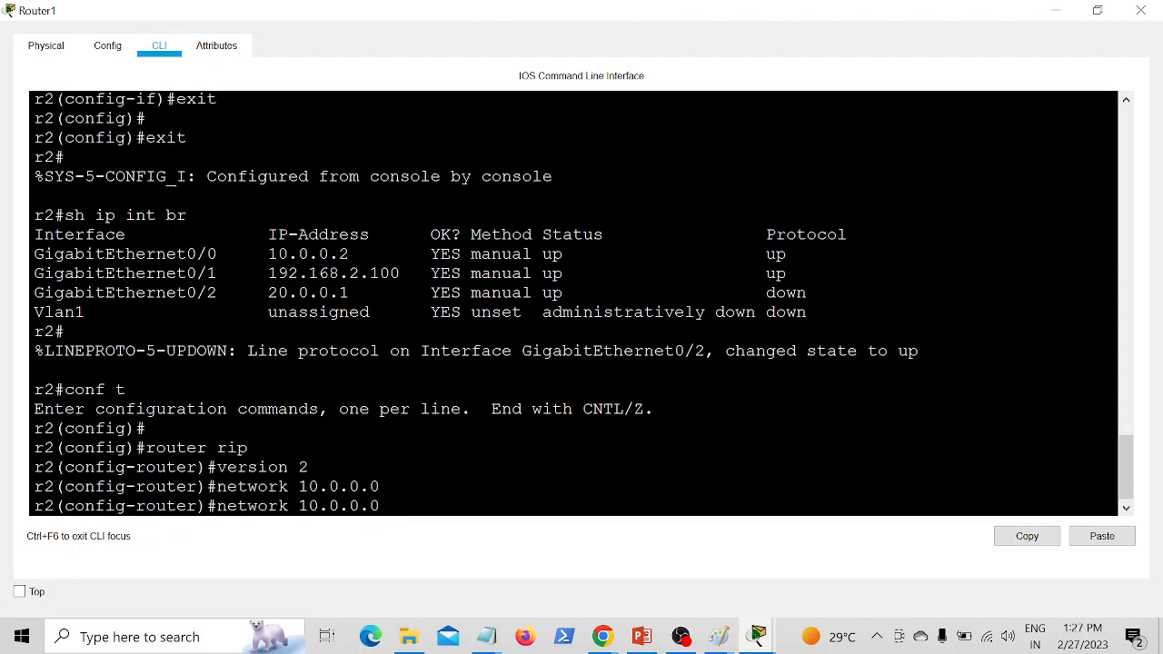
key("BackSpace")
type("2")
key("Return")
Step: Advertise the LAN network 192.168.2.0 in Router1's RIP configuration
key("Up")
key("BackSpace")
key("BackSpace")
key("BackSpace")
key("BackSpace")
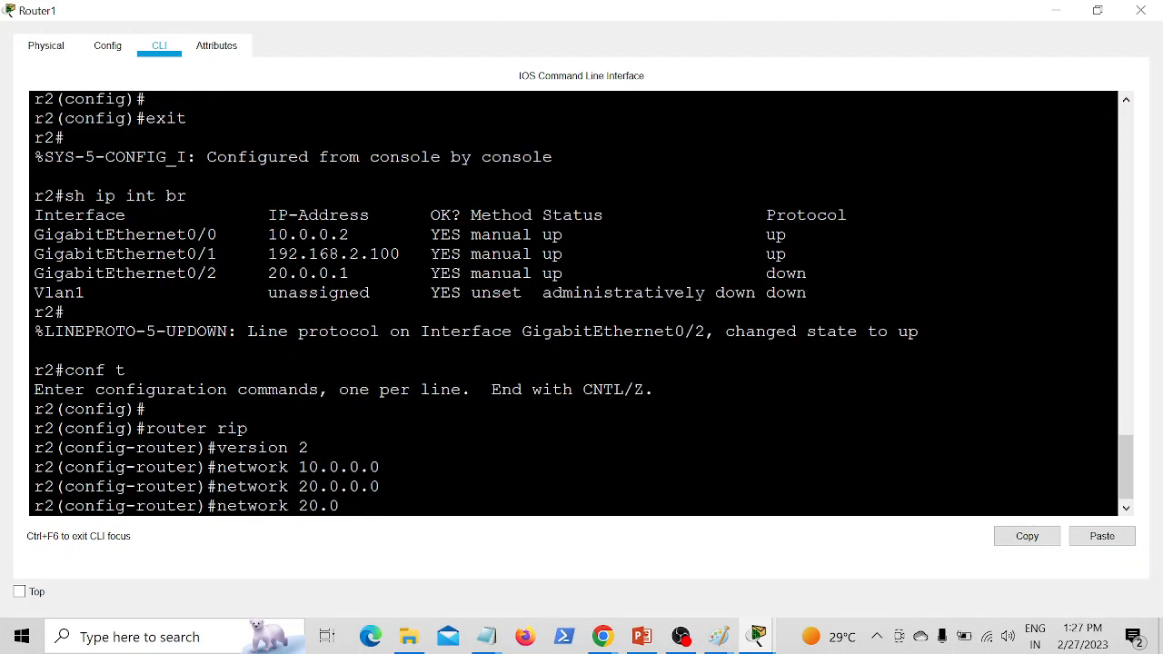
key("BackSpace")
key("BackSpace")
type("192.168.2.0")
key("Return")
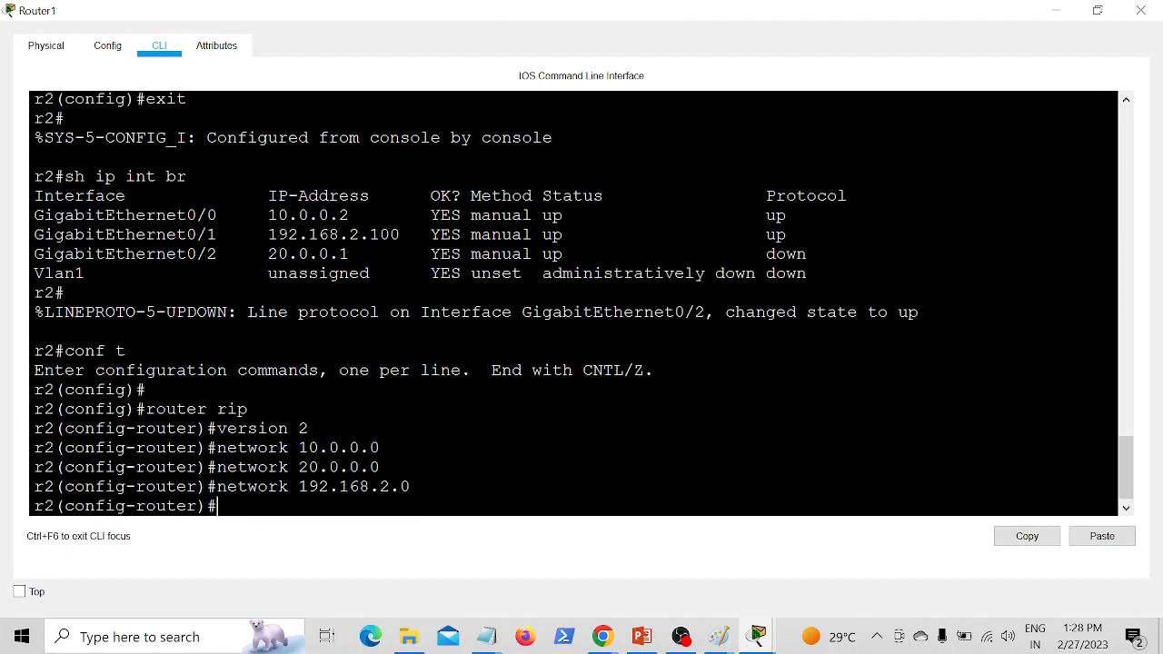
Step: Disable automatic summarization on Router1 with "no auto summary", exit RIP configuration and close the router's window
type("no auto summary")
key("Return")
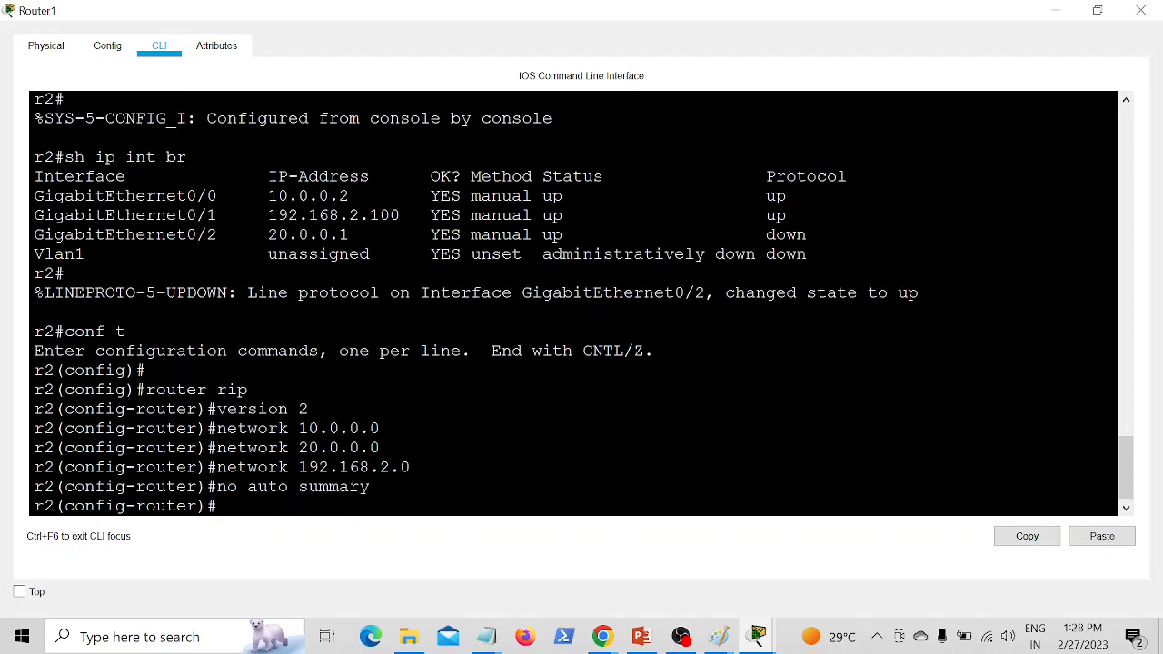
type("exit")
key("Return")
key("Return")
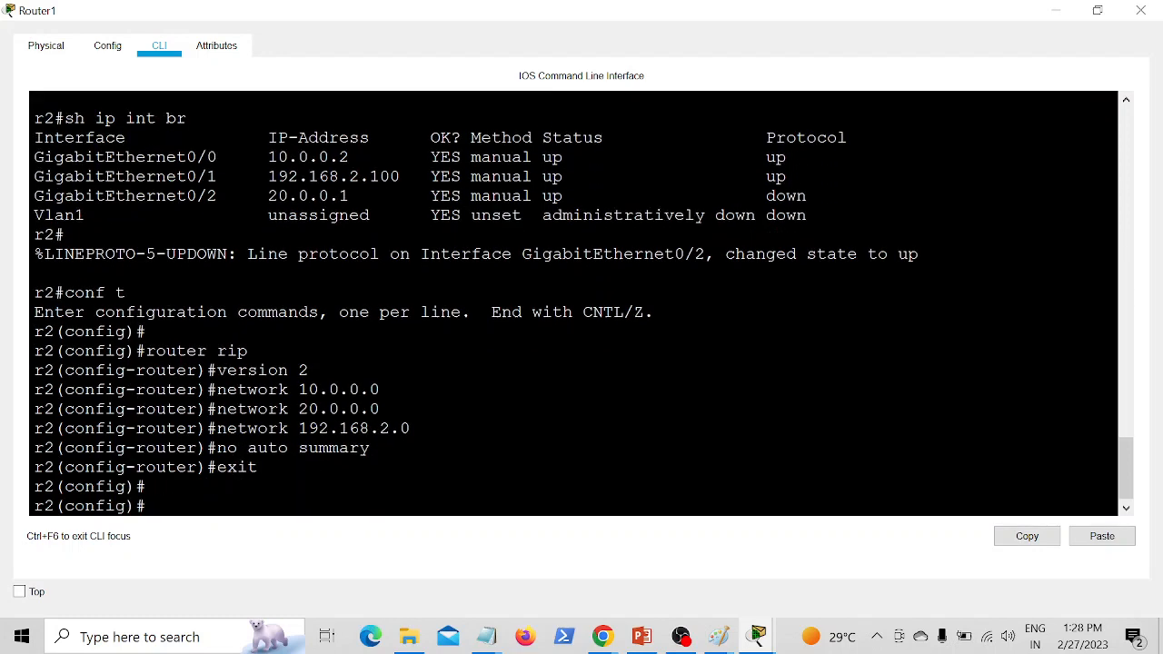
left_click(1140, 10)
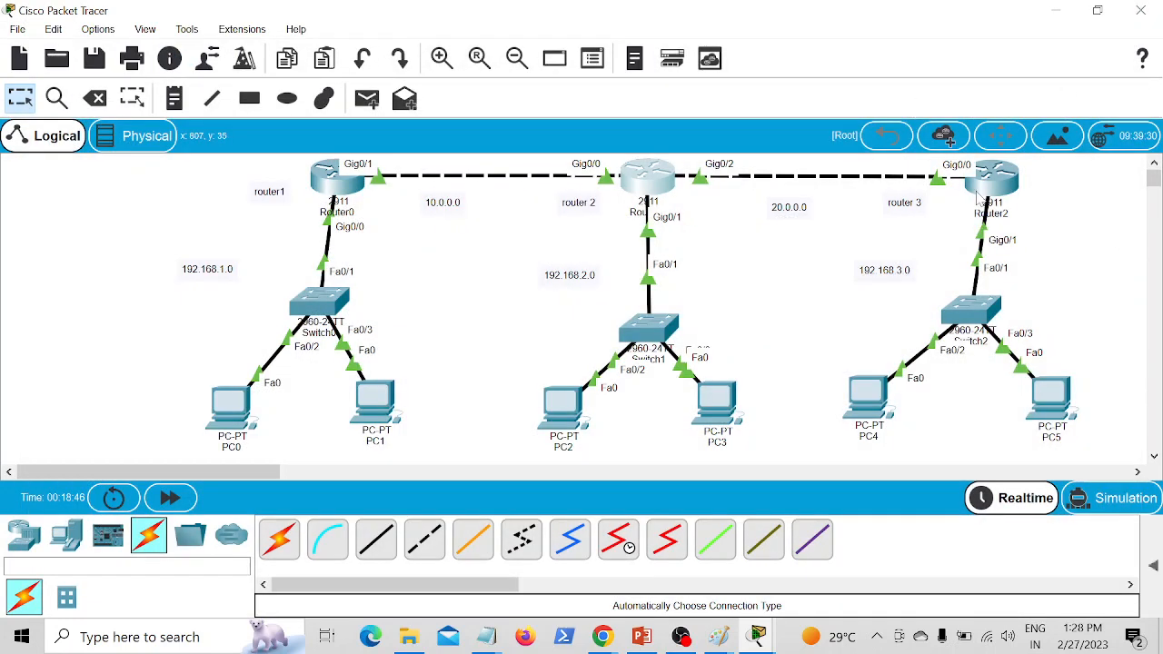
Step: Open Router2's CLI, enable RIP and set it to version 2
left_click(1006, 186)
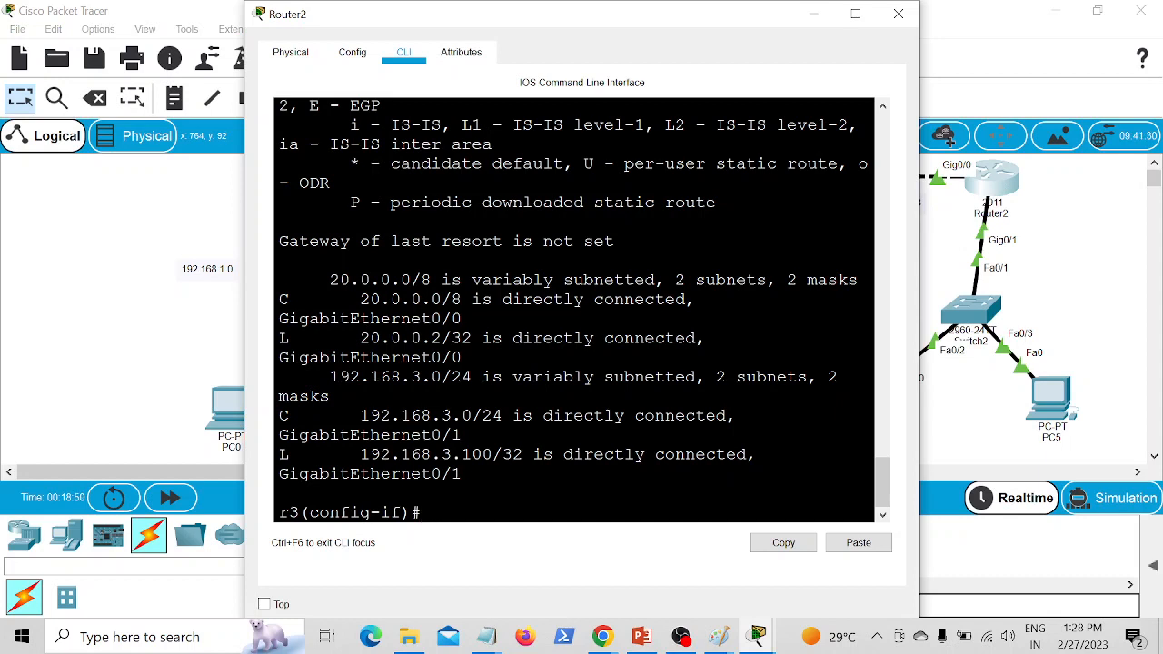
type("router rip")
key("Return")
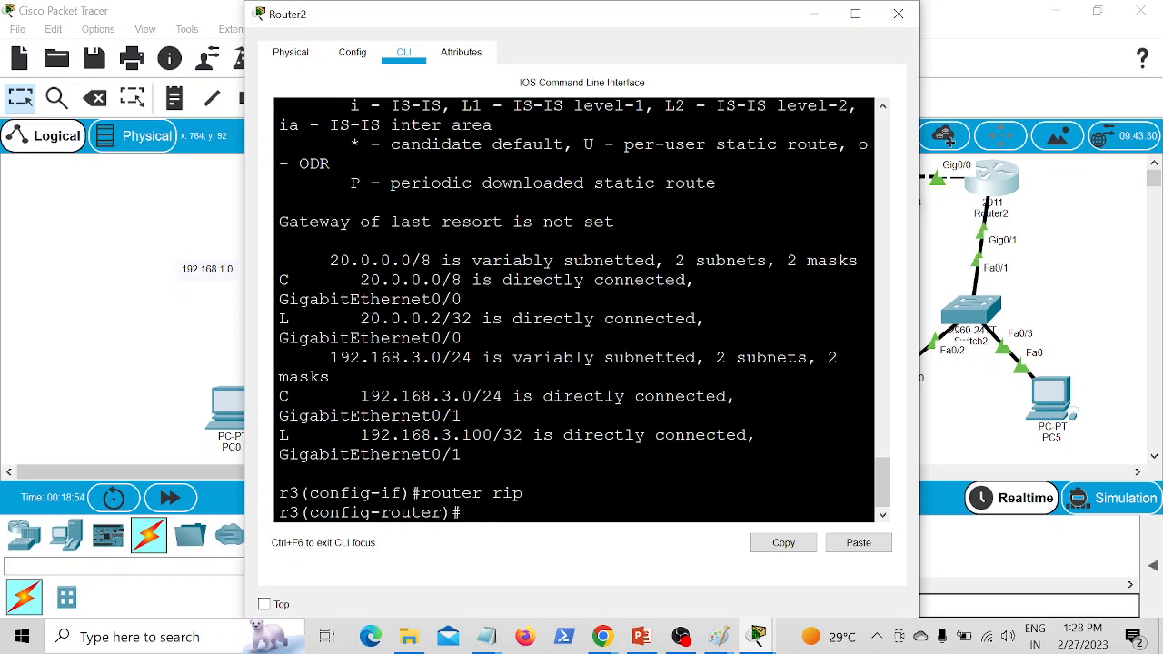
type("version 2")
key("Return")
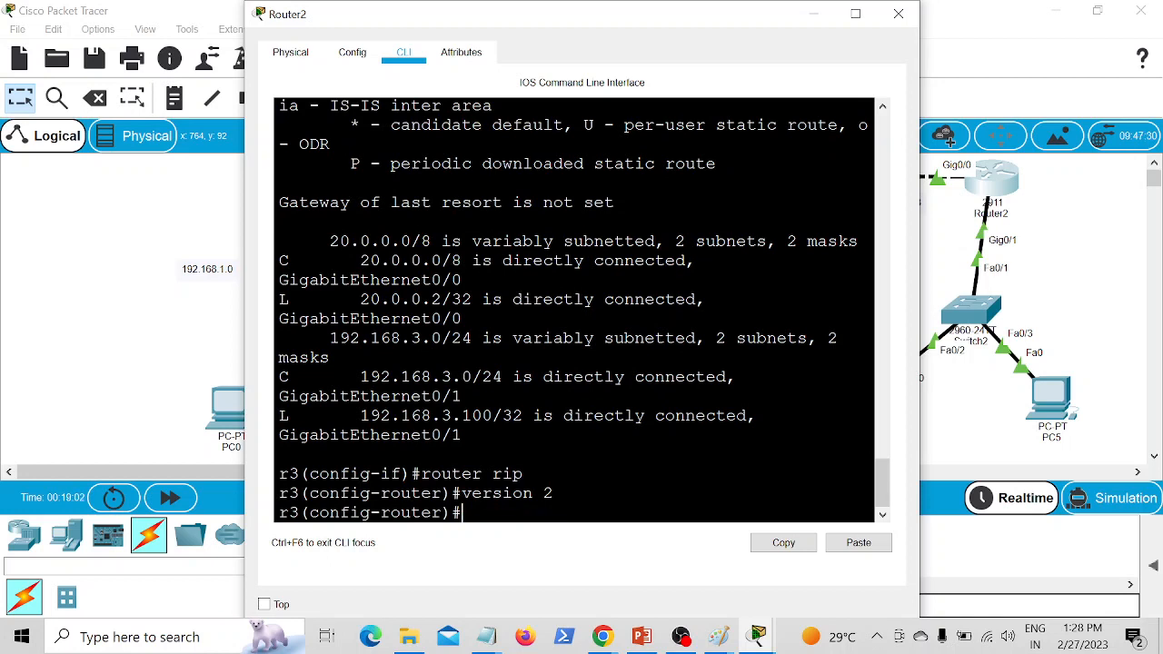
Step: Advertise network 20.0.0.0 in Router2's RIP configuration after checking its links in the topology
type("network")
left_click(998, 205)
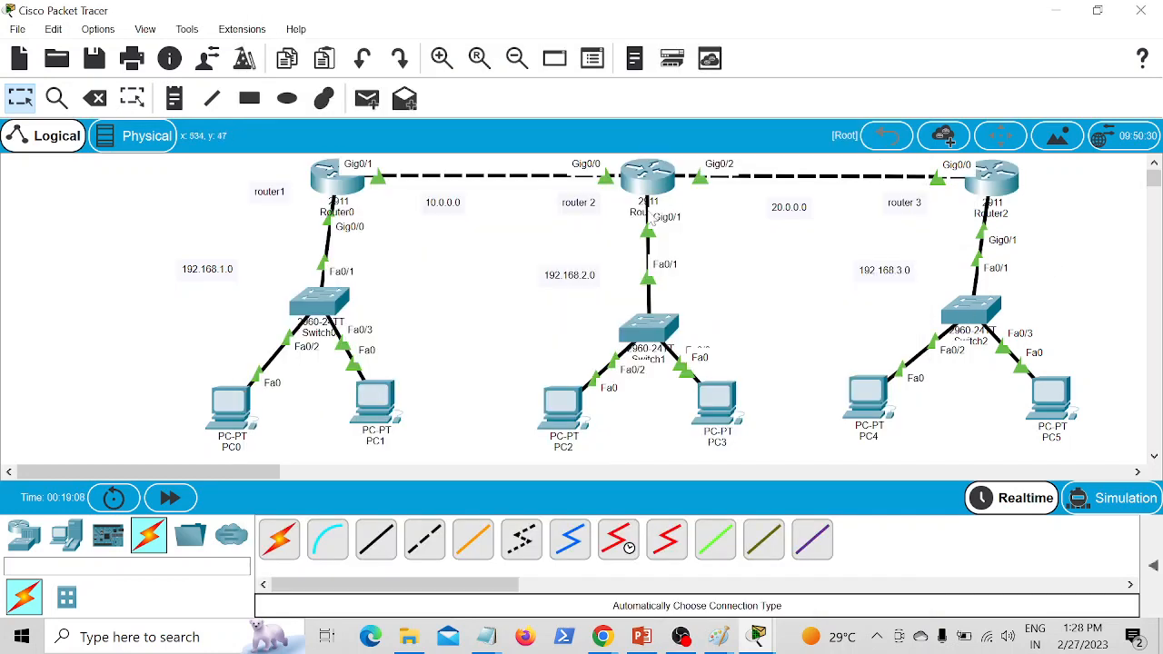
left_click(1010, 204)
type("2")
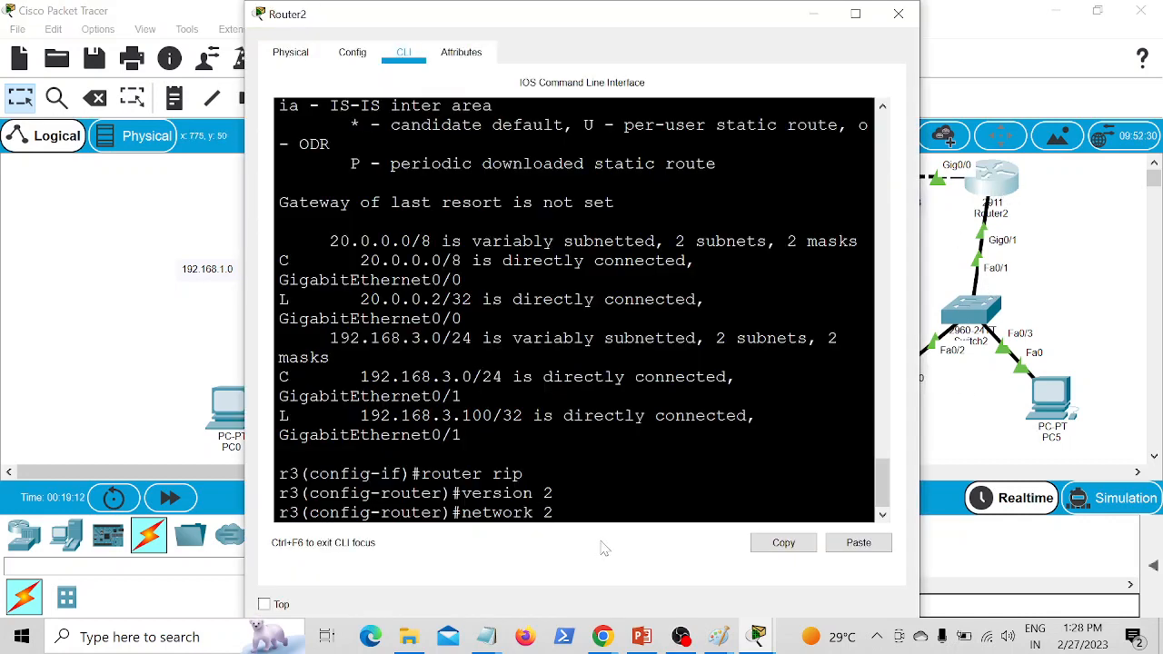
type("0.0.0.0")
key("Return")
Step: Advertise the LAN network 192.168.3.0 in Router2's RIP configuration
key("Up")
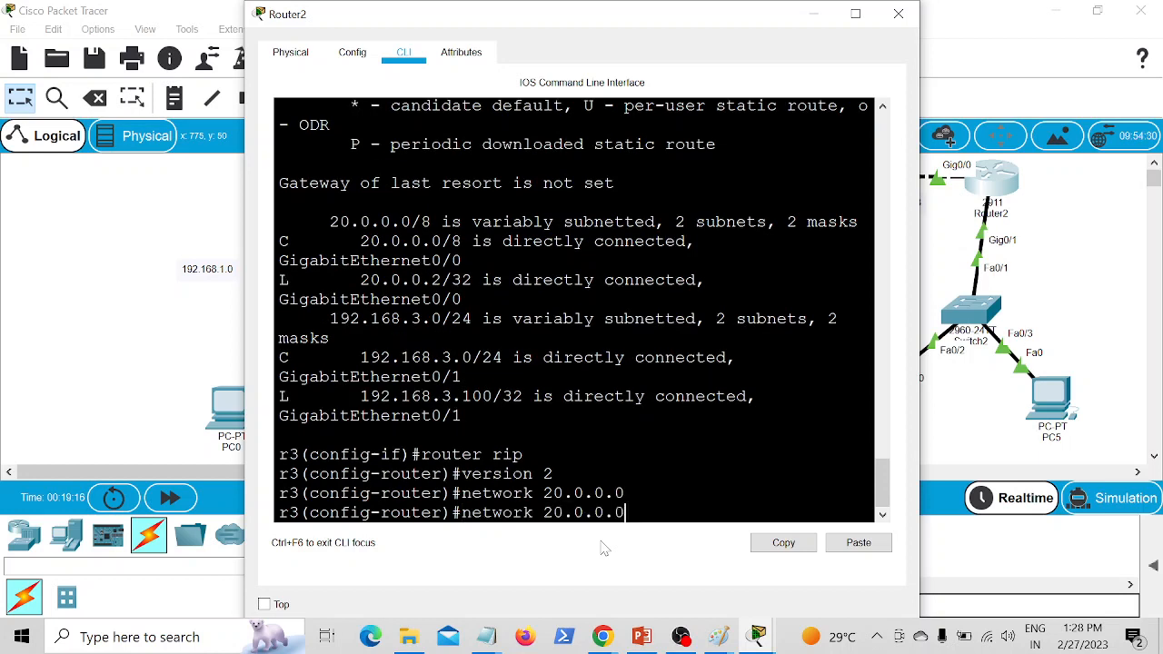
key("BackSpace")
key("BackSpace")
key("BackSpace")
key("BackSpace")
key("BackSpace")
key("BackSpace")
key("BackSpace")
key("BackSpace")
type("192.168.3.0")
key("Return")
Step: Disable automatic summarization on Router2 with "no auto summary", exit RIP configuration and return to the topology
type("no")
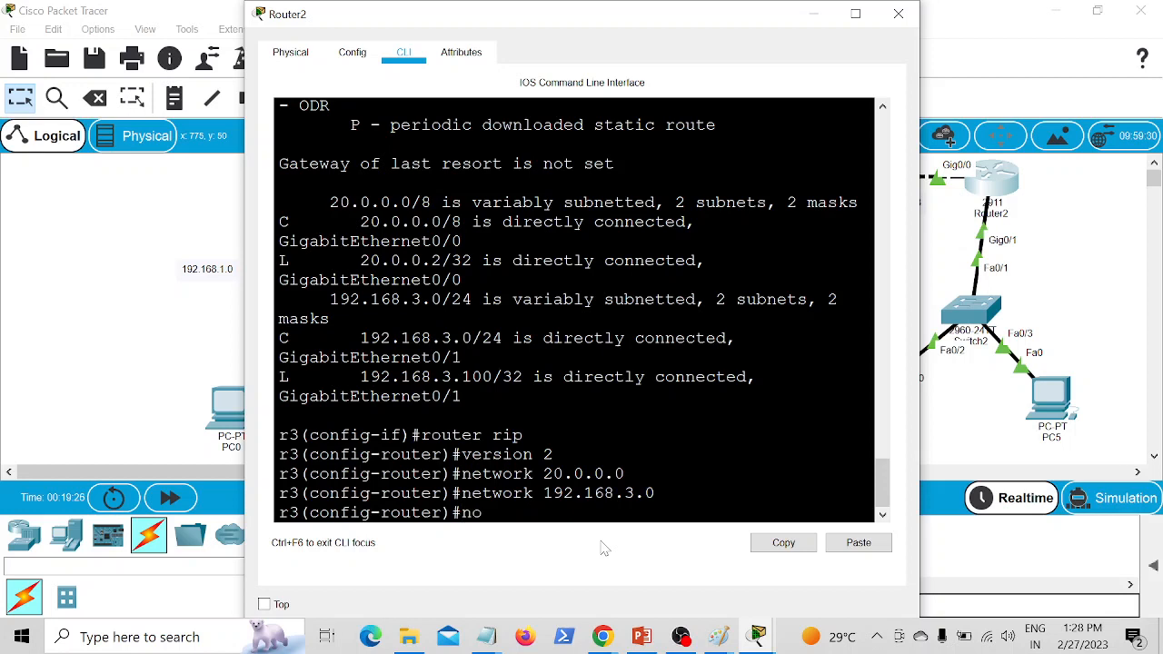
type(" auto summary")
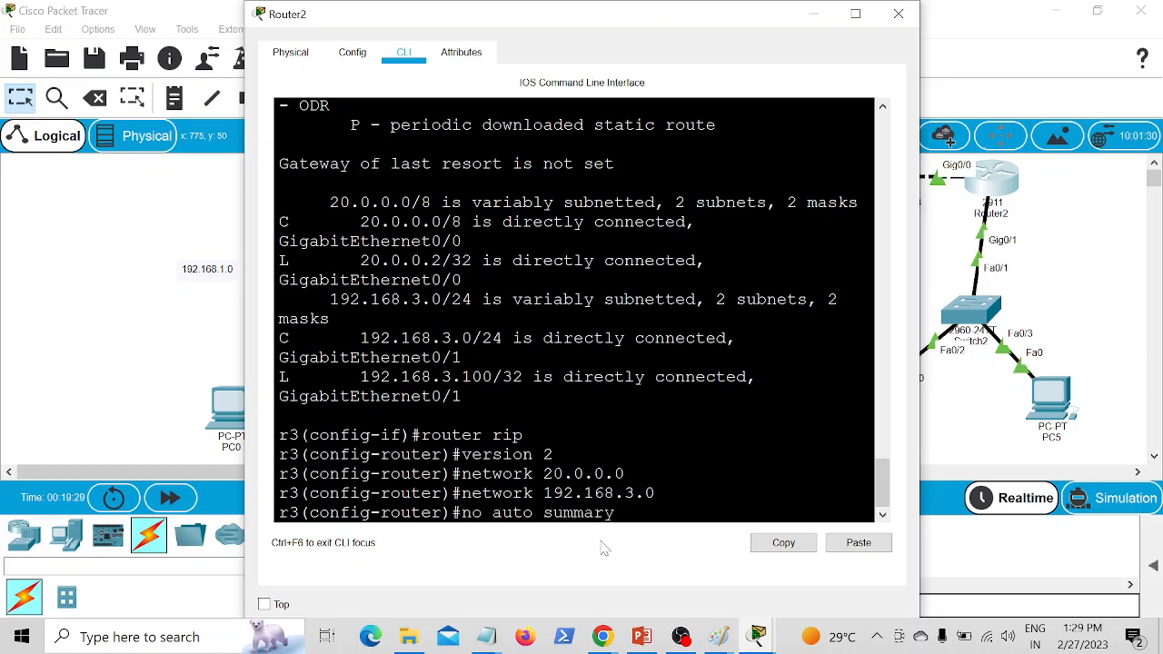
key("Return")
type("exit")
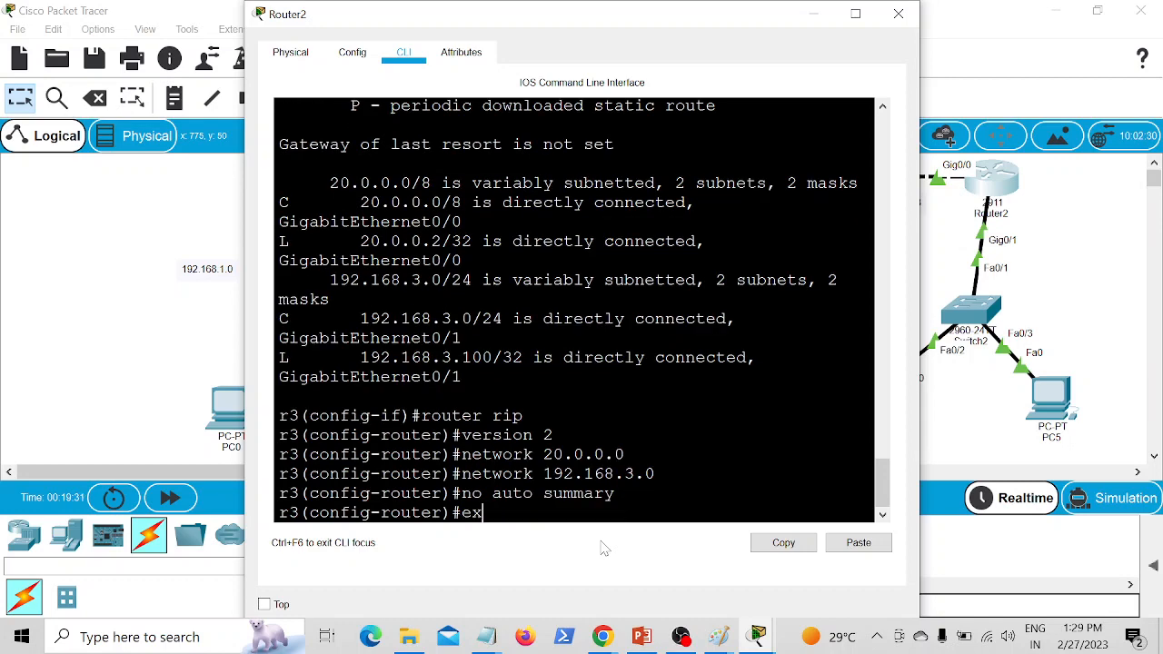
key("Return")
key("Return")
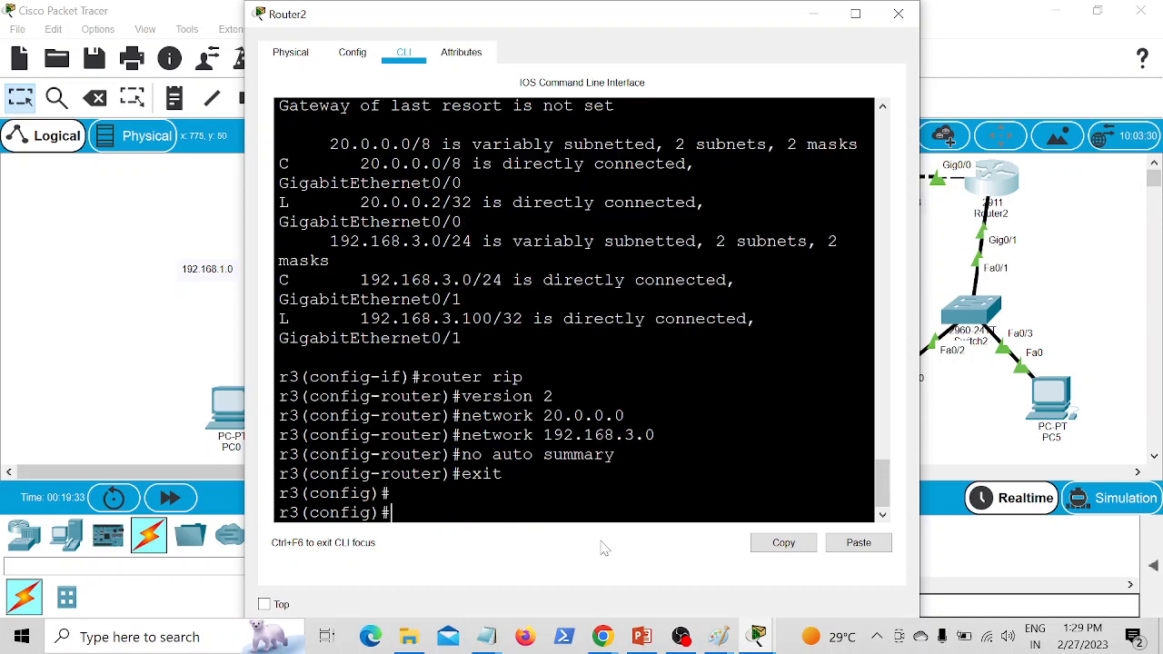
left_click(172, 355)
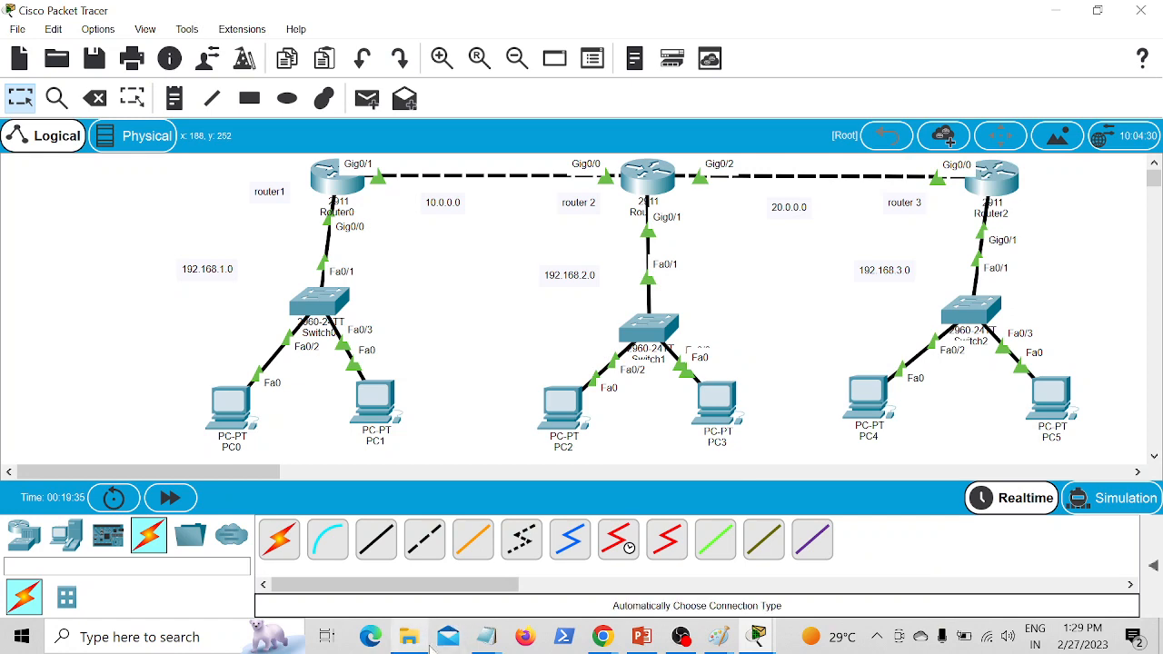
Step: Switch to the RIP Part 2 notes in Notepad and highlight the show ip route rip command in the show commands list
mouse_move(485, 638)
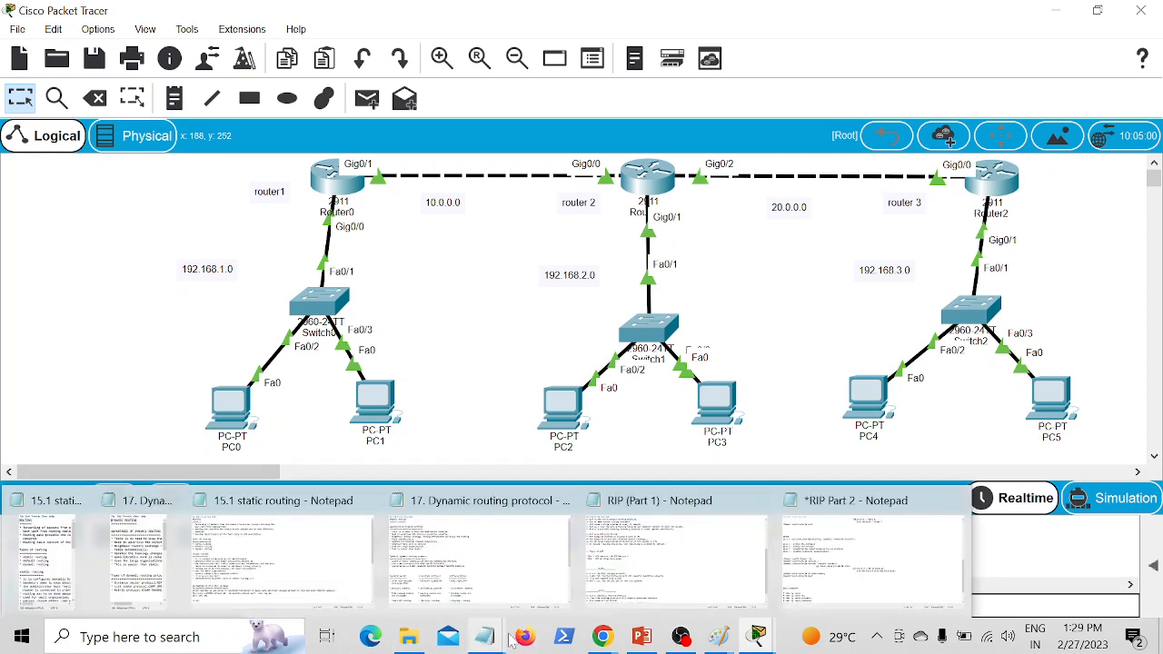
left_click(792, 600)
scroll(582, 309, "down", 1)
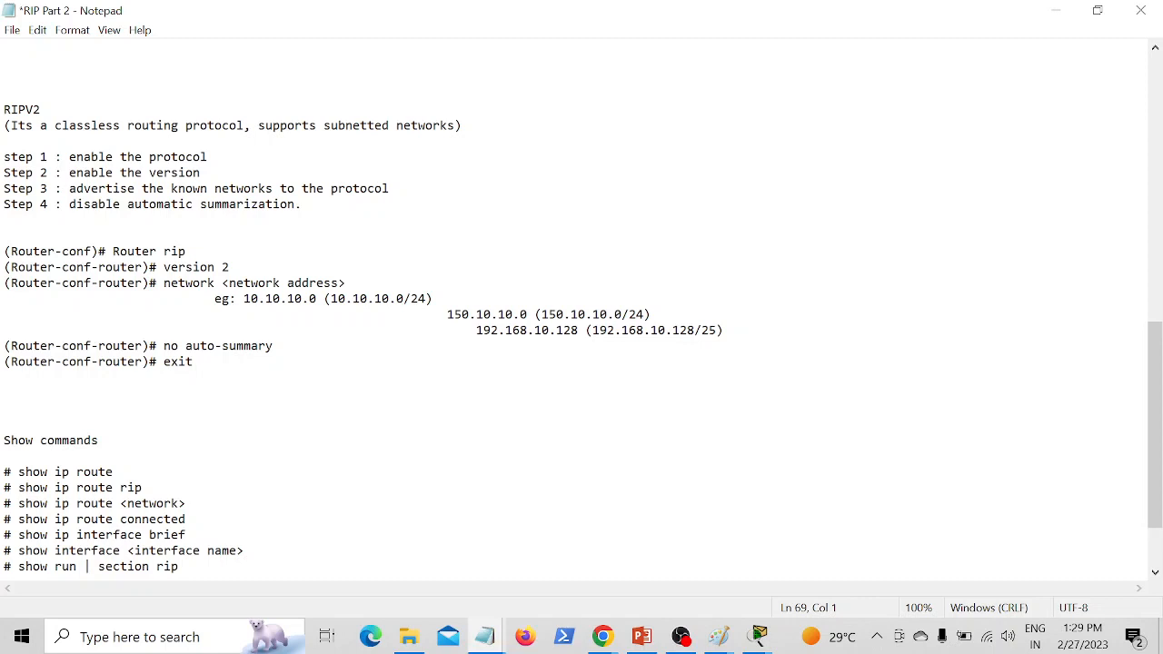
scroll(581, 309, "down", 2)
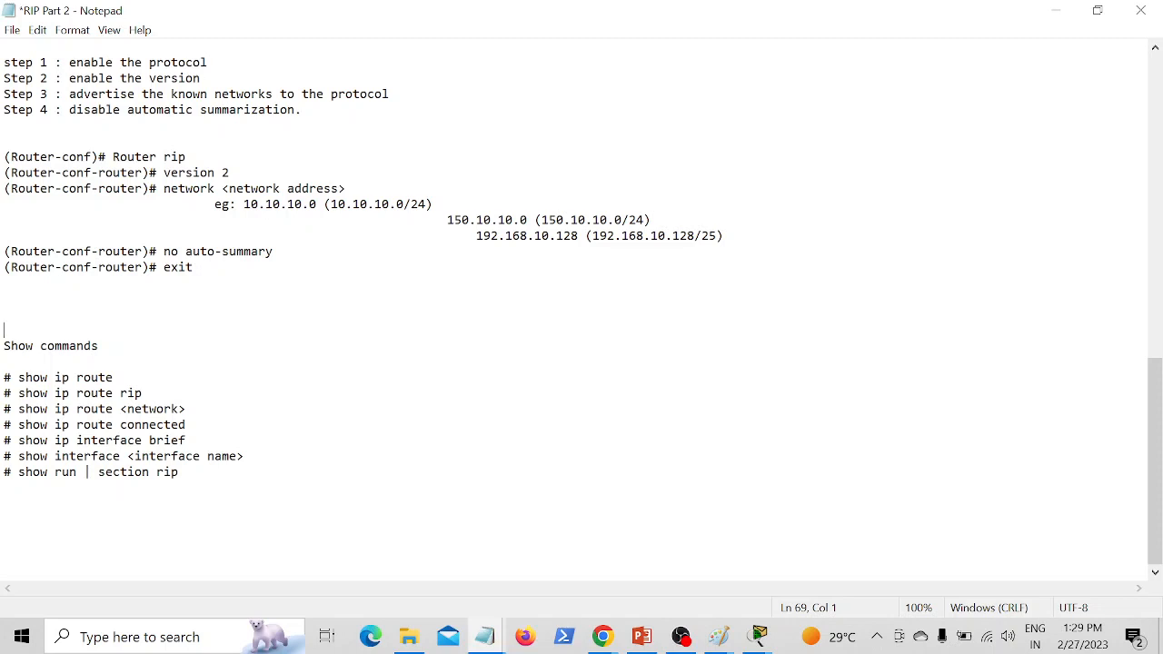
mouse_move(18, 409)
left_mouse_down()
mouse_move(106, 394)
mouse_move(26, 394)
left_mouse_up()
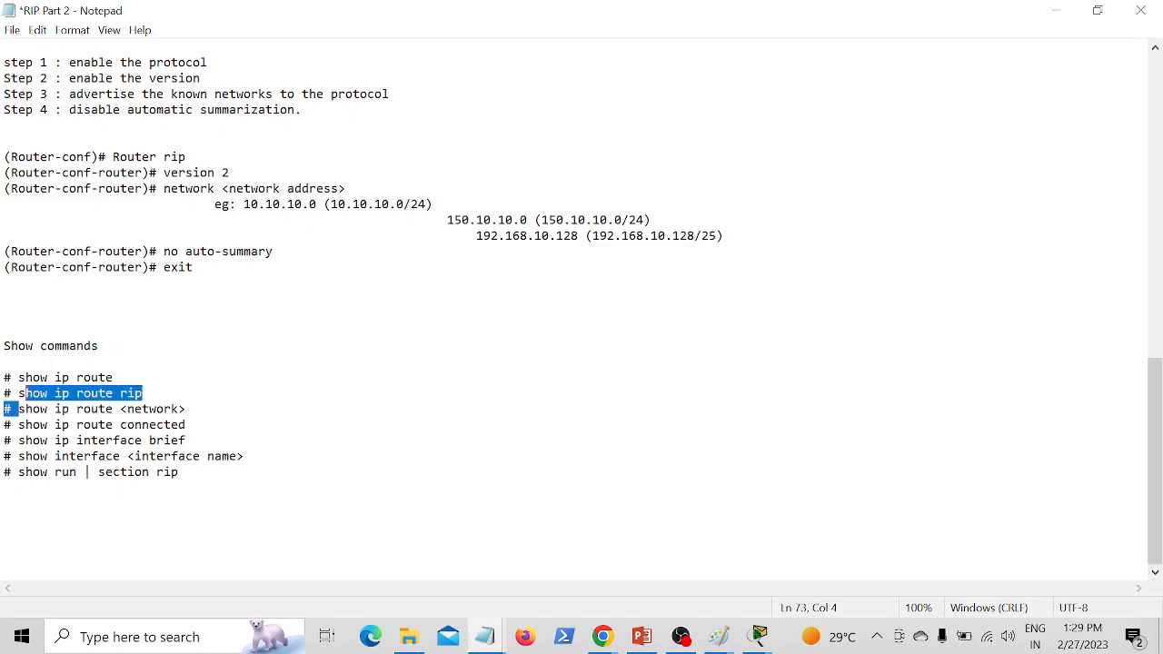
Step: Switch back to Cisco Packet Tracer, leave configuration mode on Router0 and display only its RIP routes
mouse_move(759, 633)
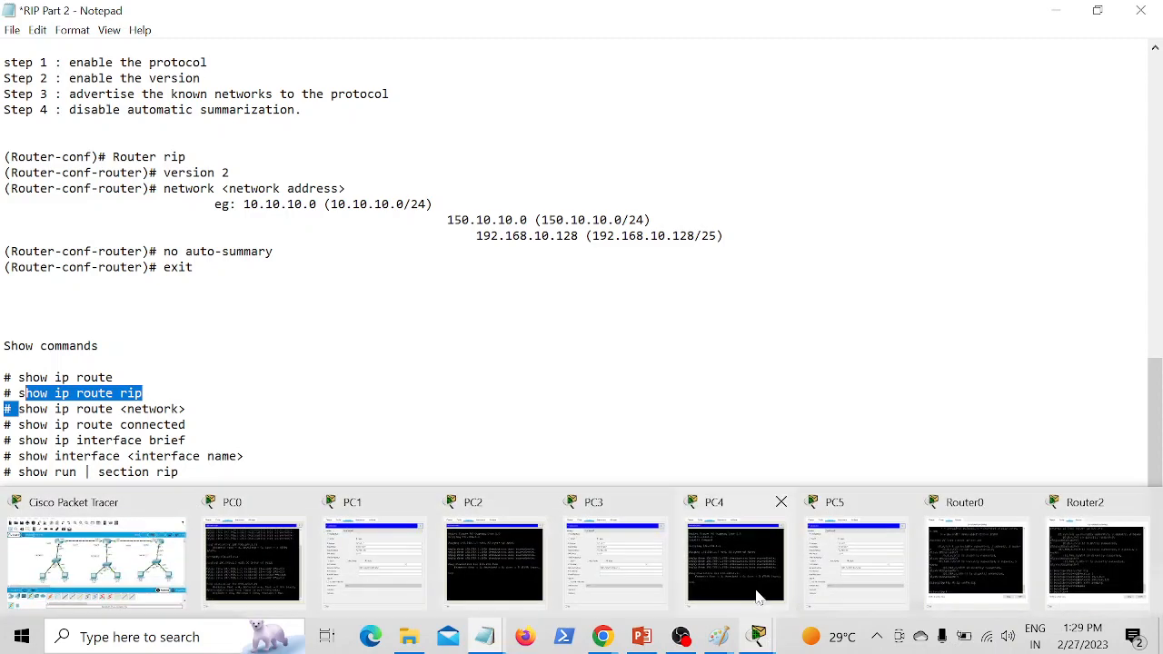
left_click(113, 566)
left_click(329, 187)
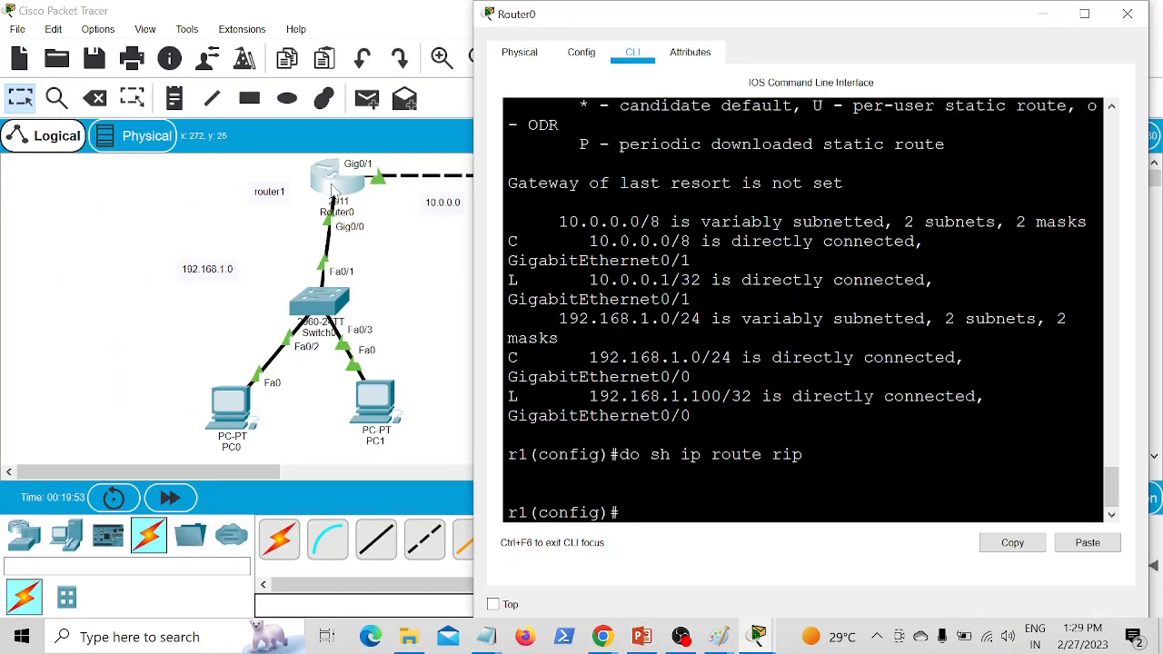
type("exit")
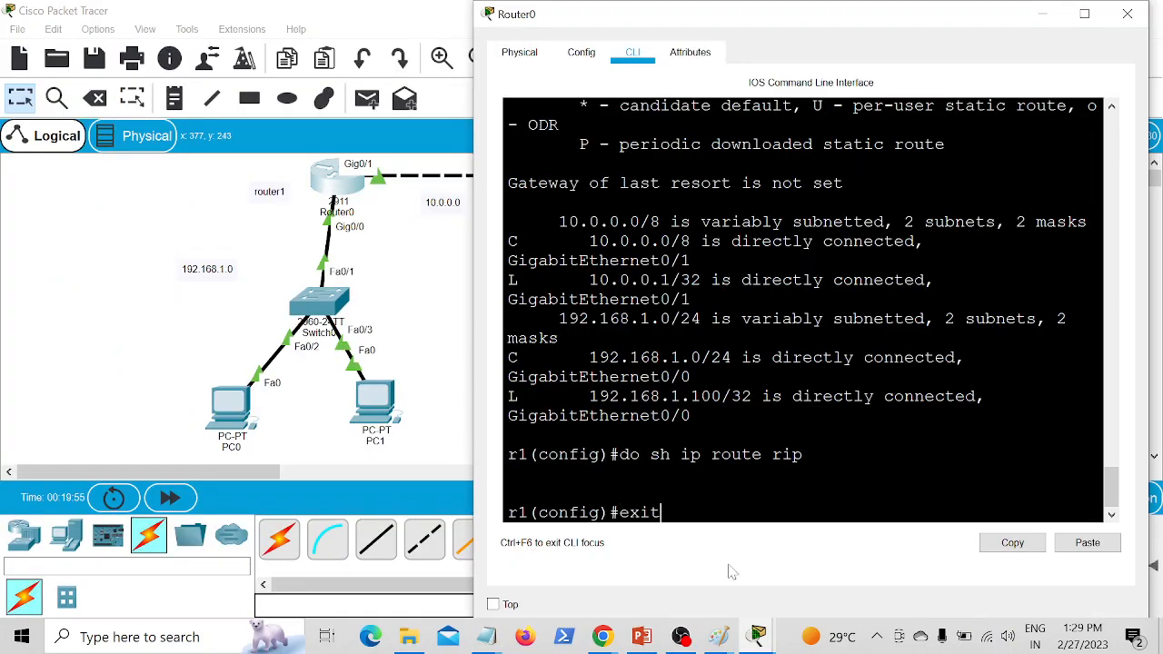
key("Return")
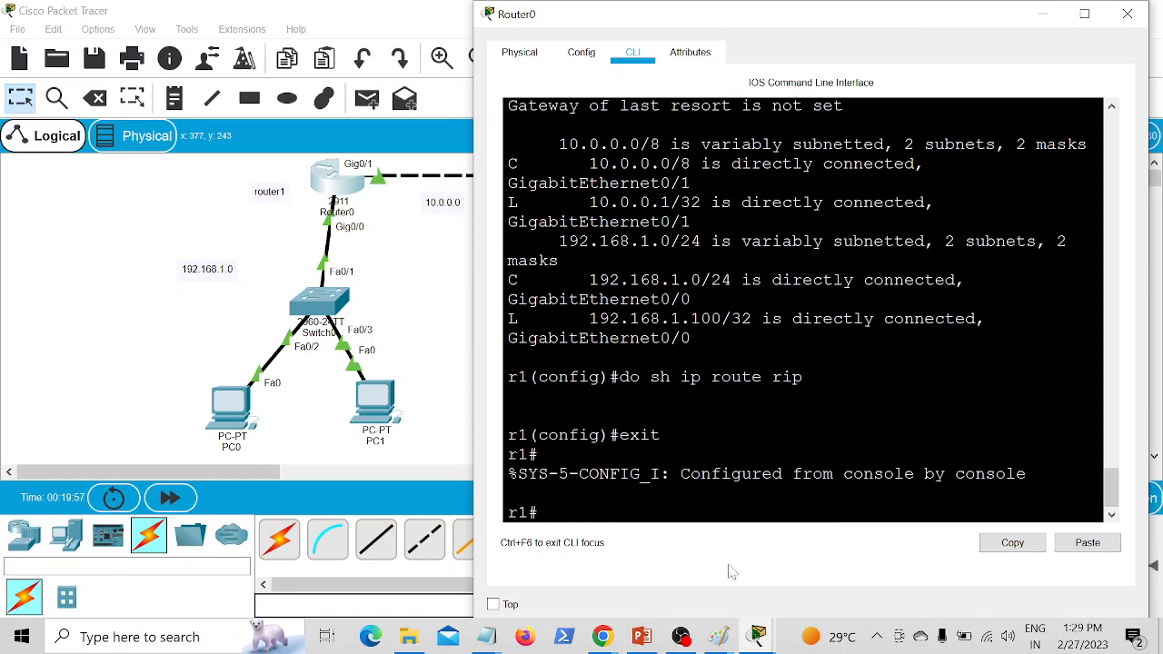
type("sh ip route rip")
key("Return")
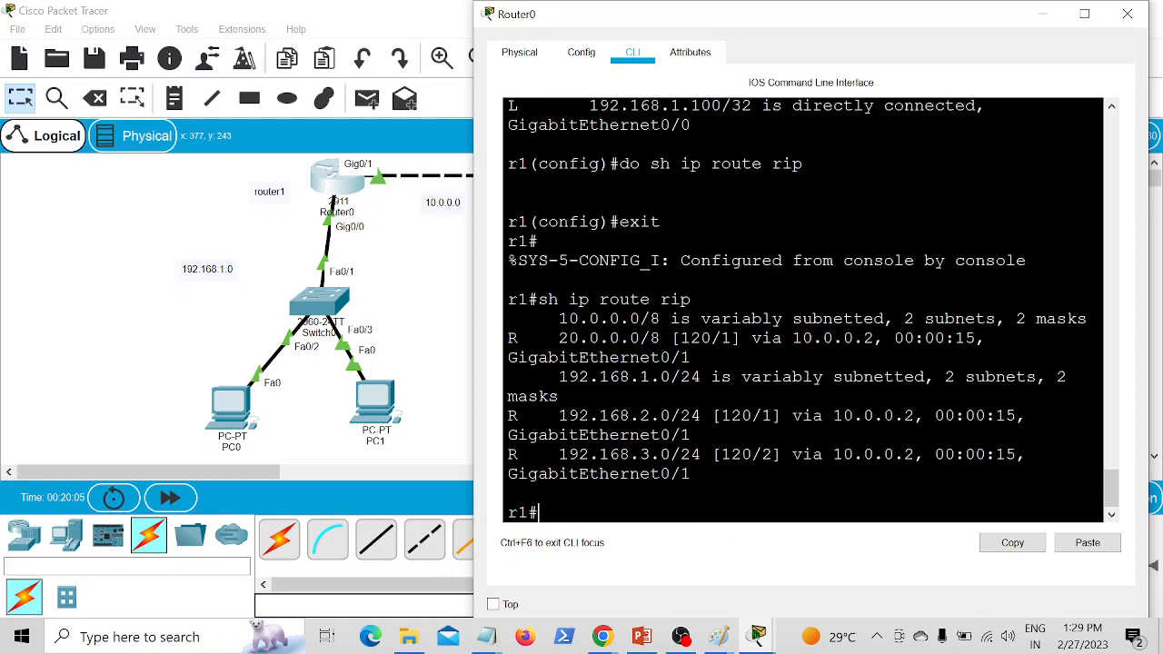
Step: Maximize Router0's CLI and examine the RIP code in the route legend and the next-hop address of the 20.0.0.0/8 route
scroll(803, 309, "up", 5)
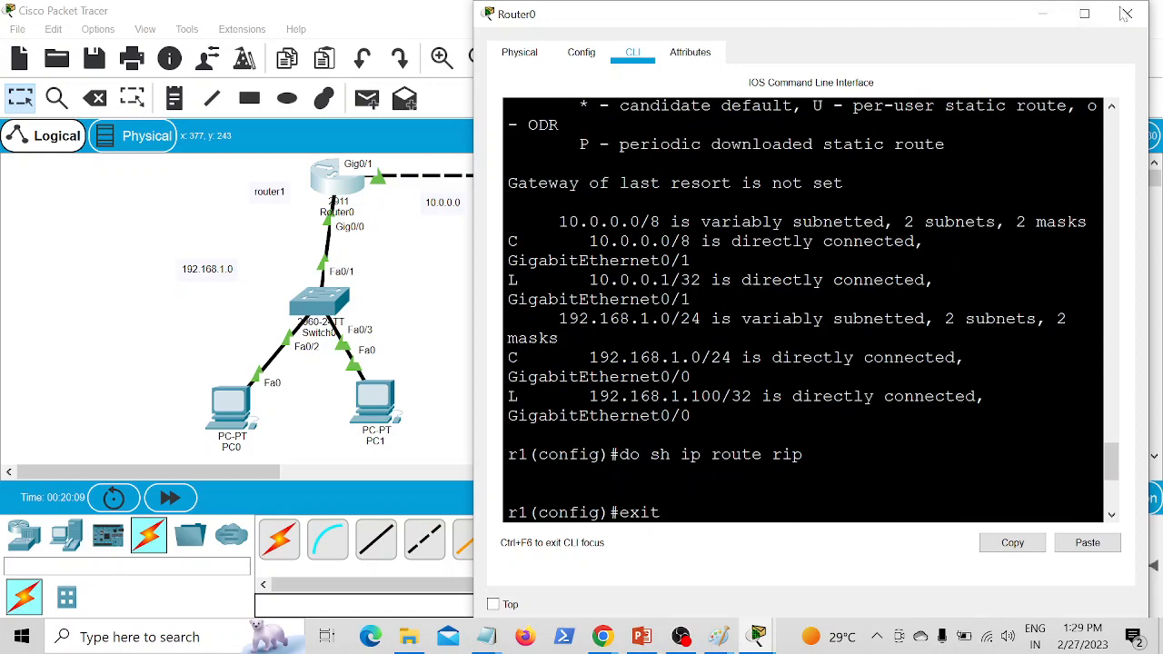
left_click(1083, 13)
scroll(572, 300, "up", 4)
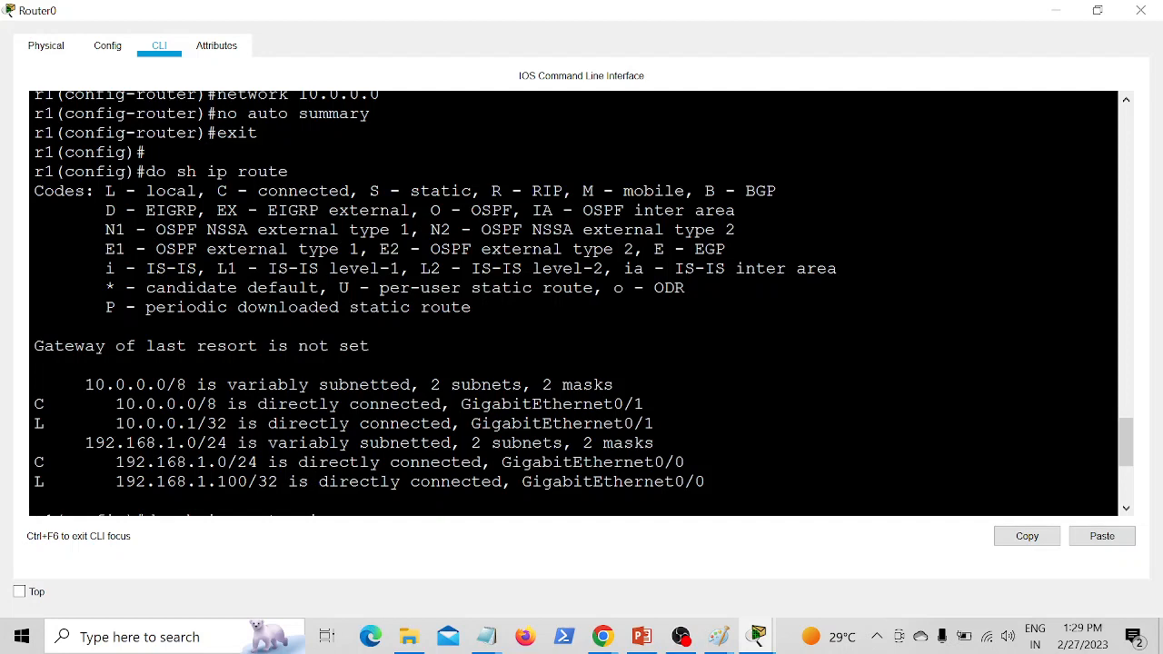
left_click_drag(492, 192, 564, 191)
left_click(563, 366)
scroll(563, 365, "down", 5)
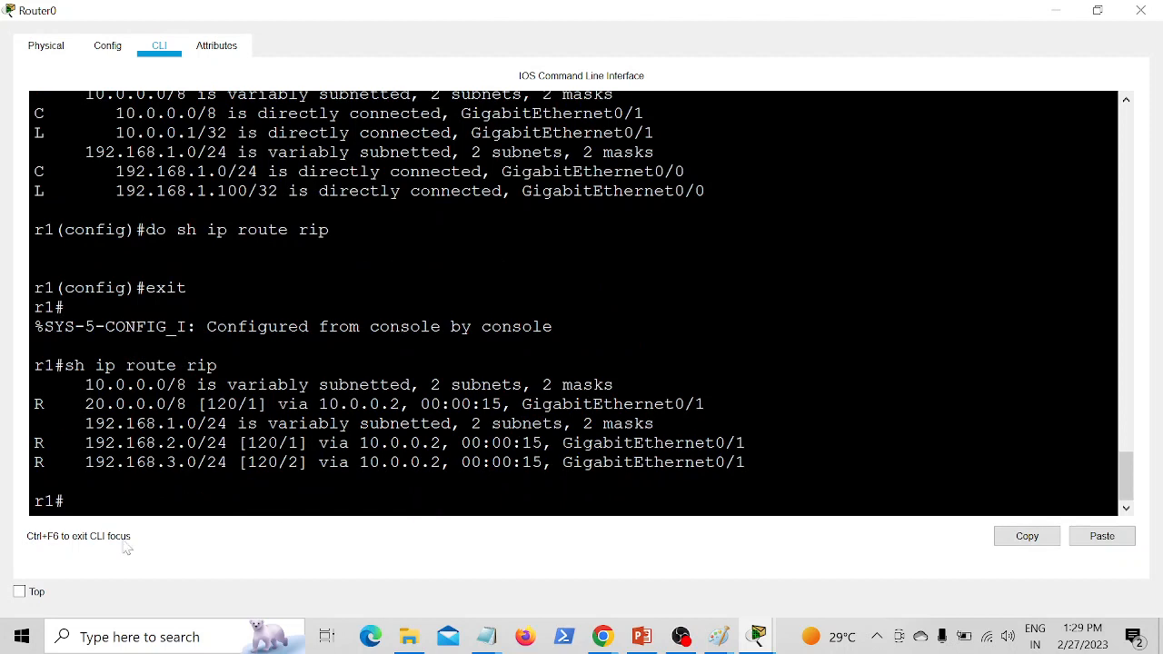
left_click_drag(318, 403, 411, 404)
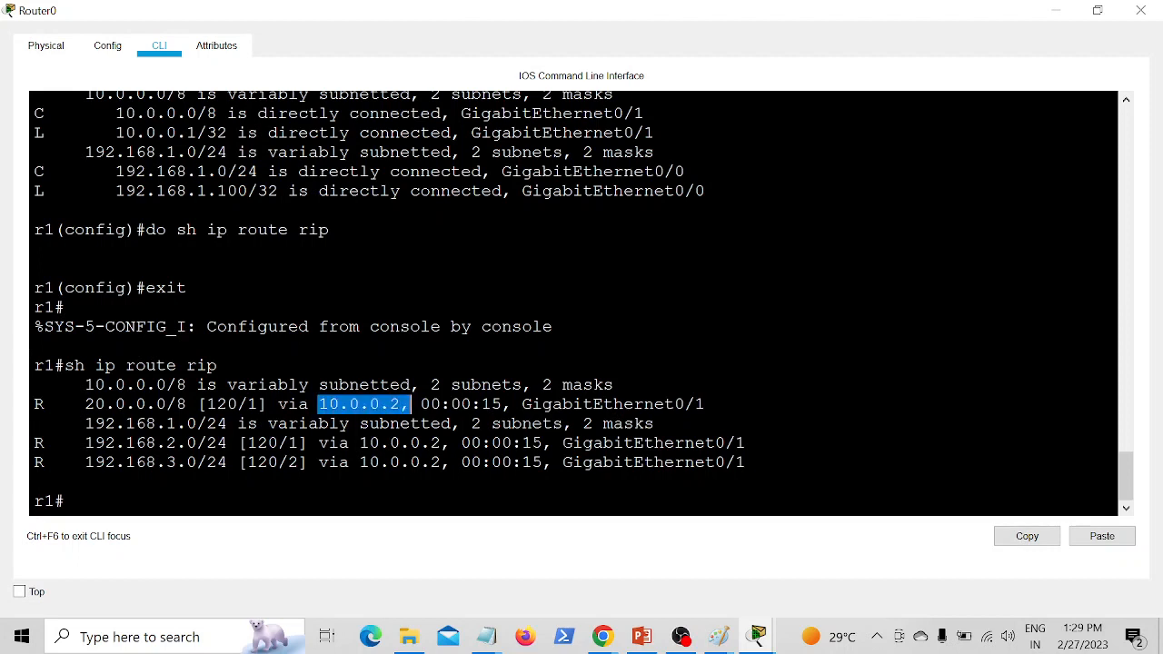
Step: Highlight the 20.0.0.0/8 network in Router0's RIP routes and close its CLI window
left_click_drag(84, 403, 178, 403)
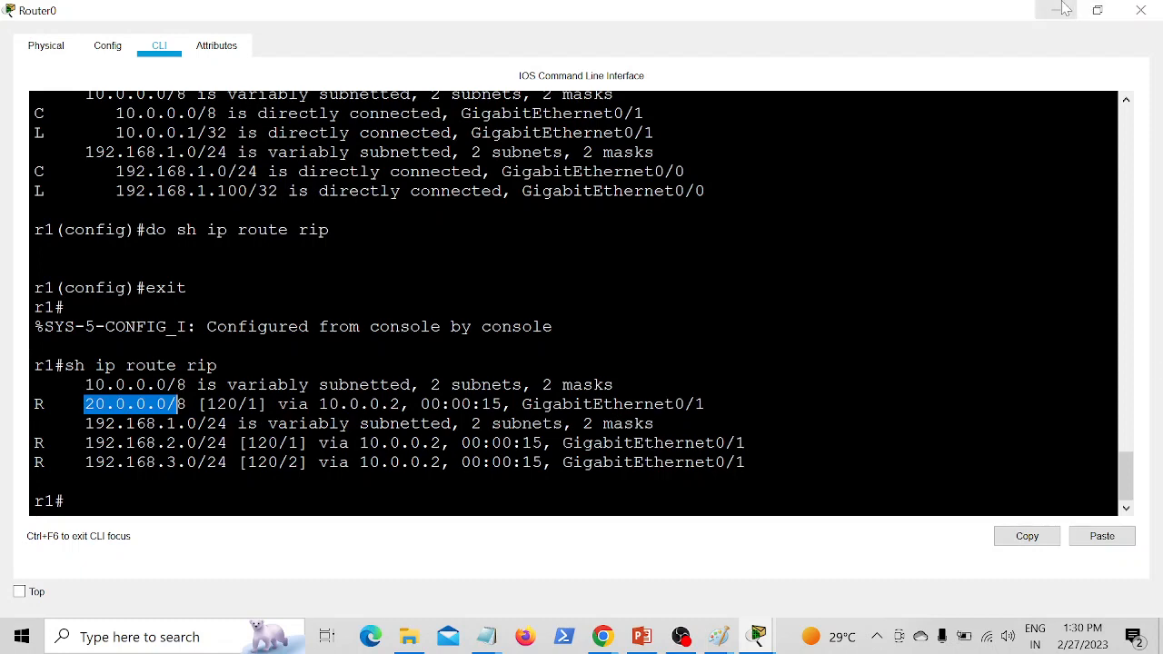
left_click(1141, 11)
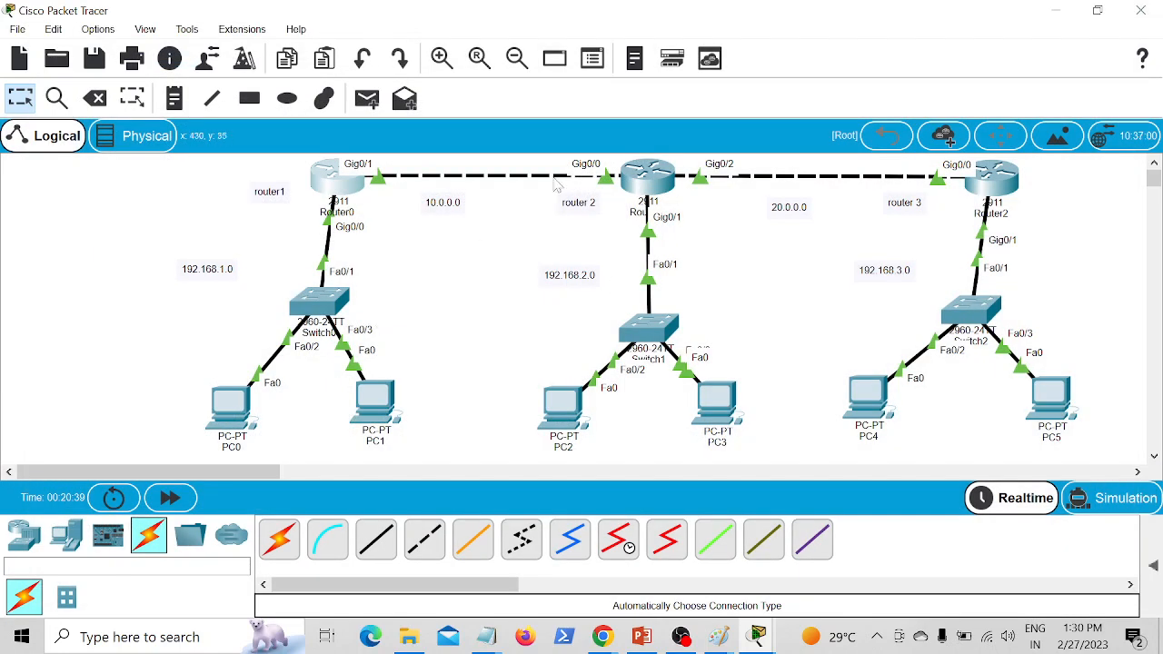
Step: Open the CLI of Router1, the middle router, and exit global configuration mode
left_click(647, 175)
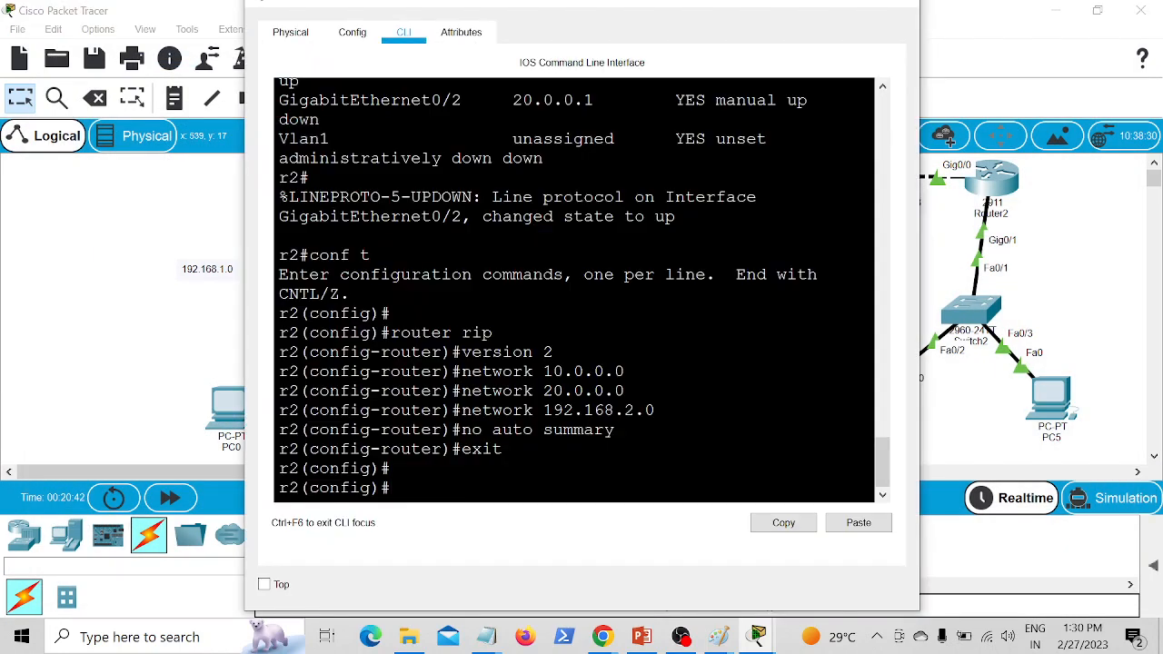
type("s")
key("BackSpace")
type("exit")
key("Return")
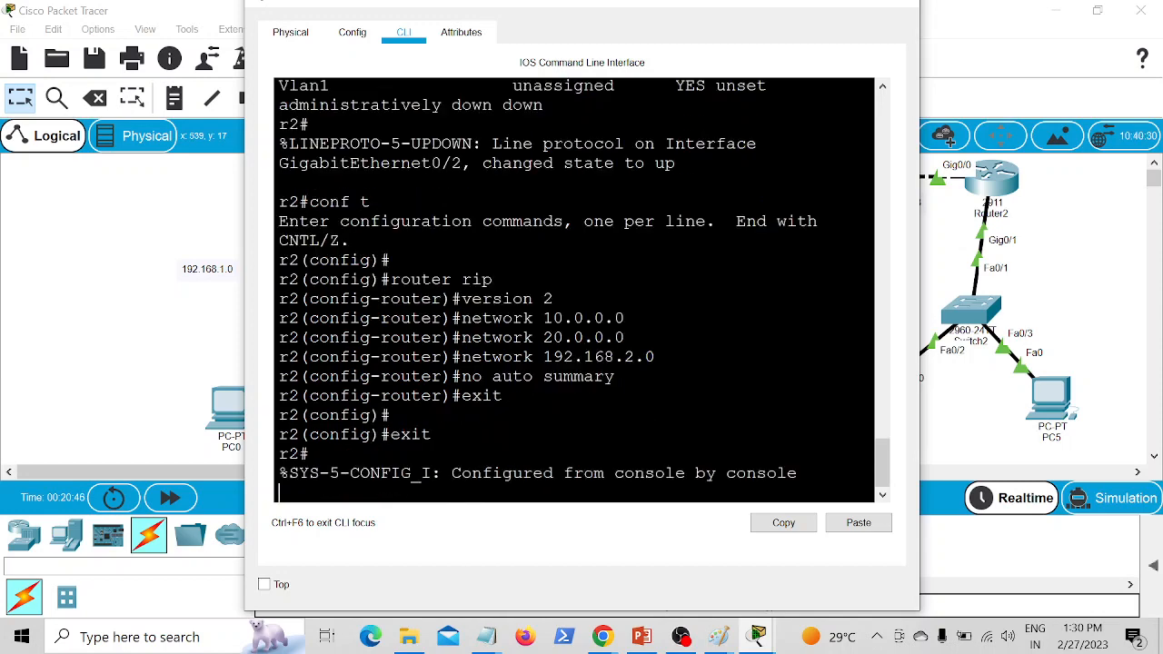
Step: Display Router1's full IP routing table and review its connected and RIP entries
type("sh")
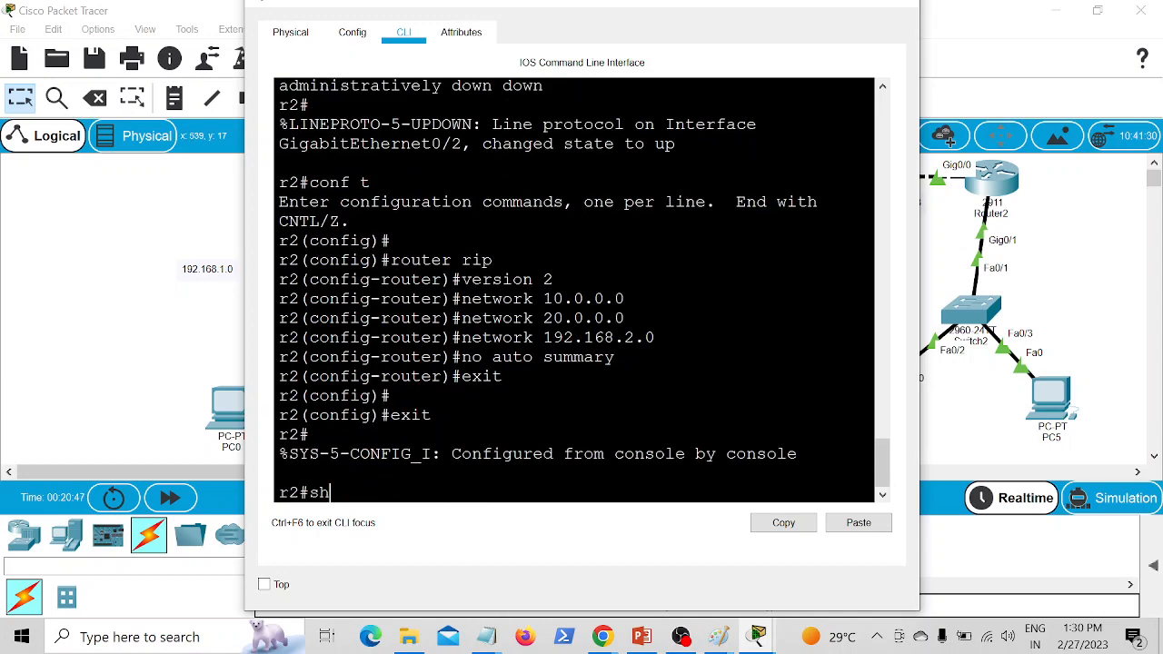
type(" ip route")
key("Return")
scroll(573, 291, "up", 2)
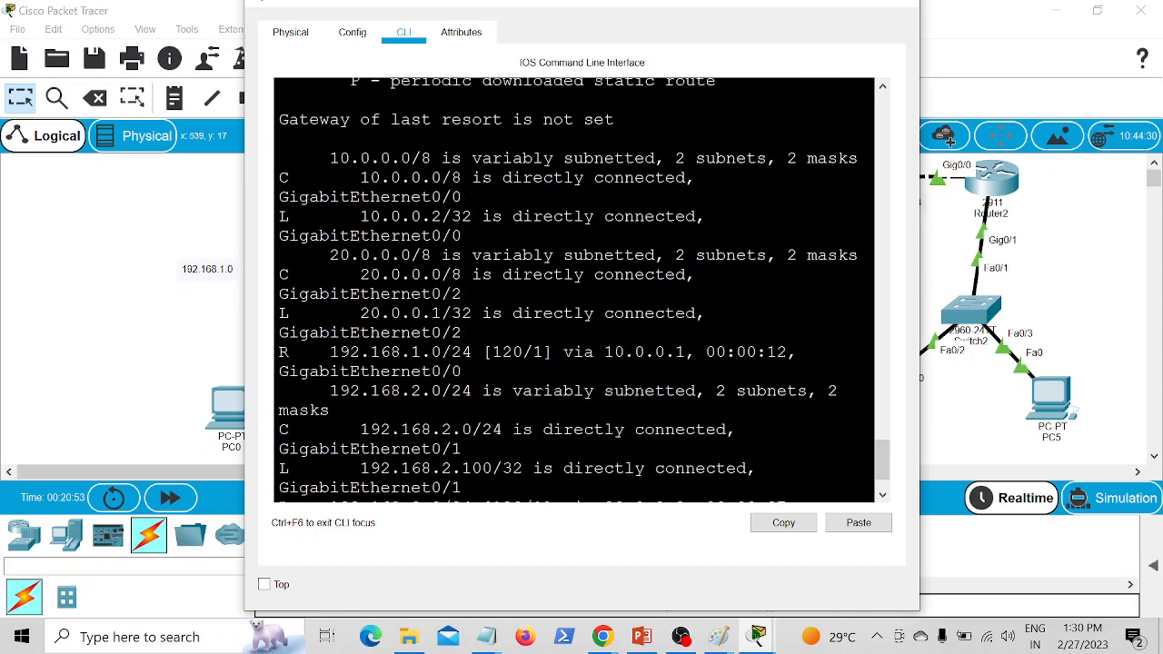
scroll(573, 291, "down", 3)
Step: Display only the RIP-learned routes on Router1 with "sh ip route rip"
type("sh")
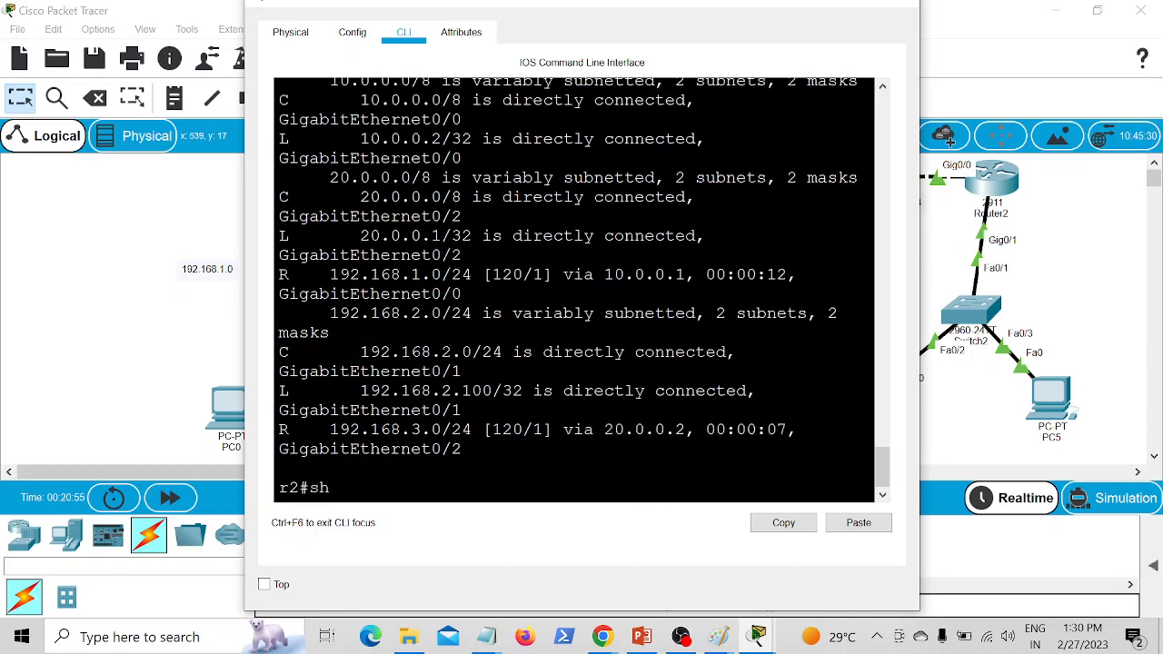
type(" ip route rip")
key("Return")
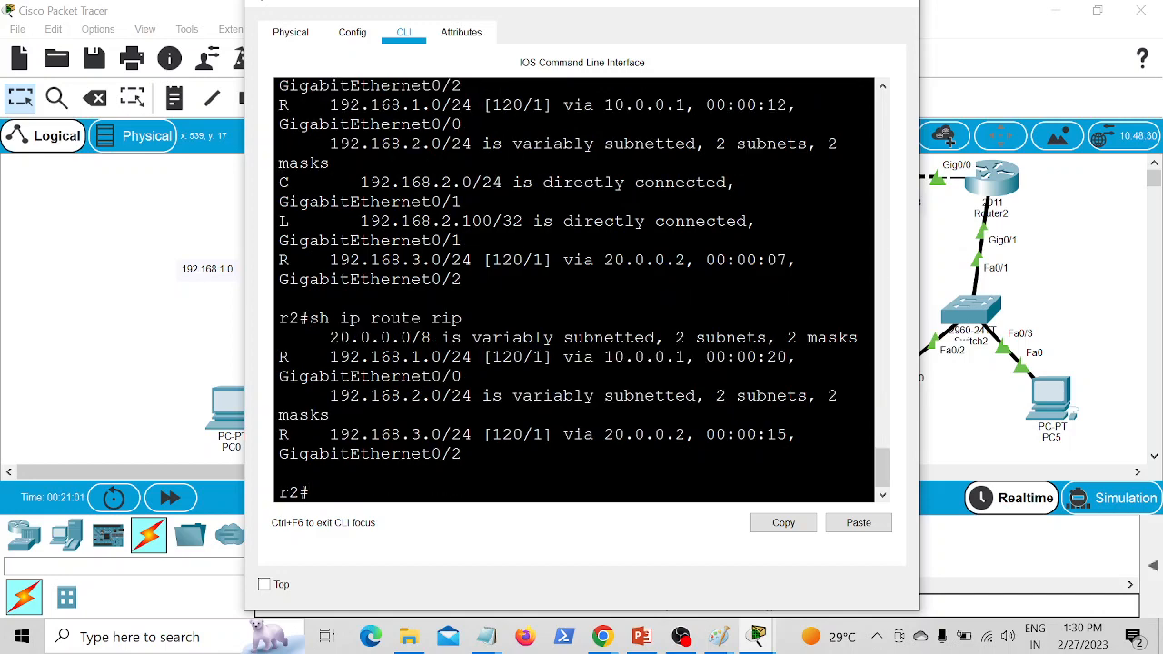
Step: Leave Router1's CLI, return to the topology and open Router2's CLI
left_click(148, 368)
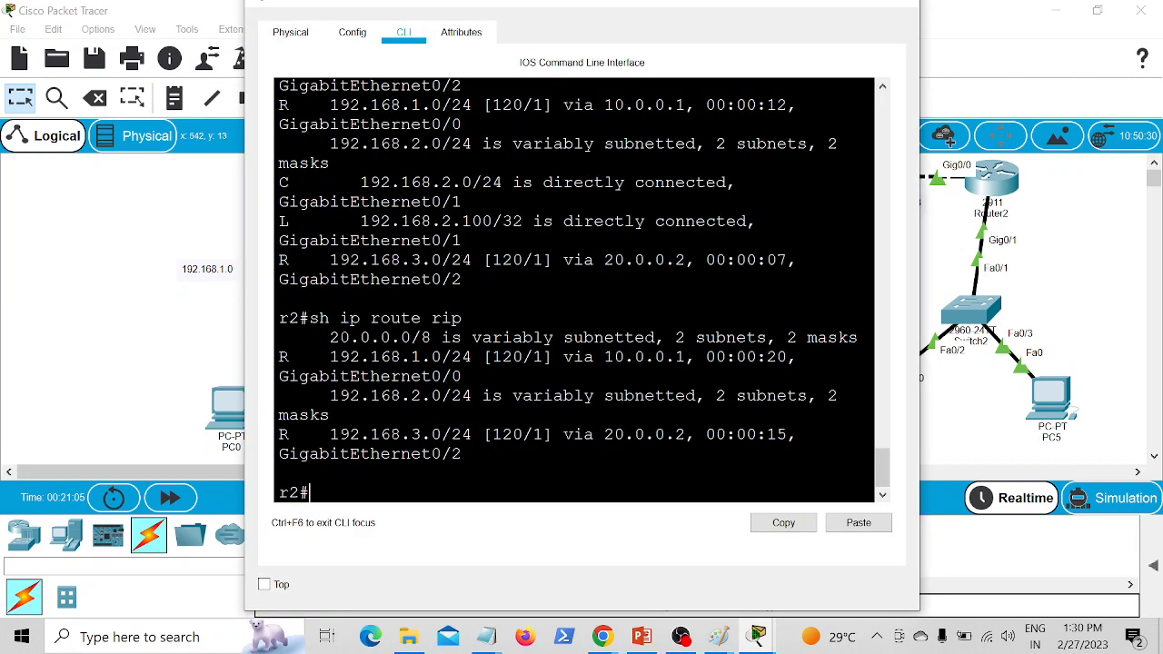
left_click(661, 177)
left_click(936, 439)
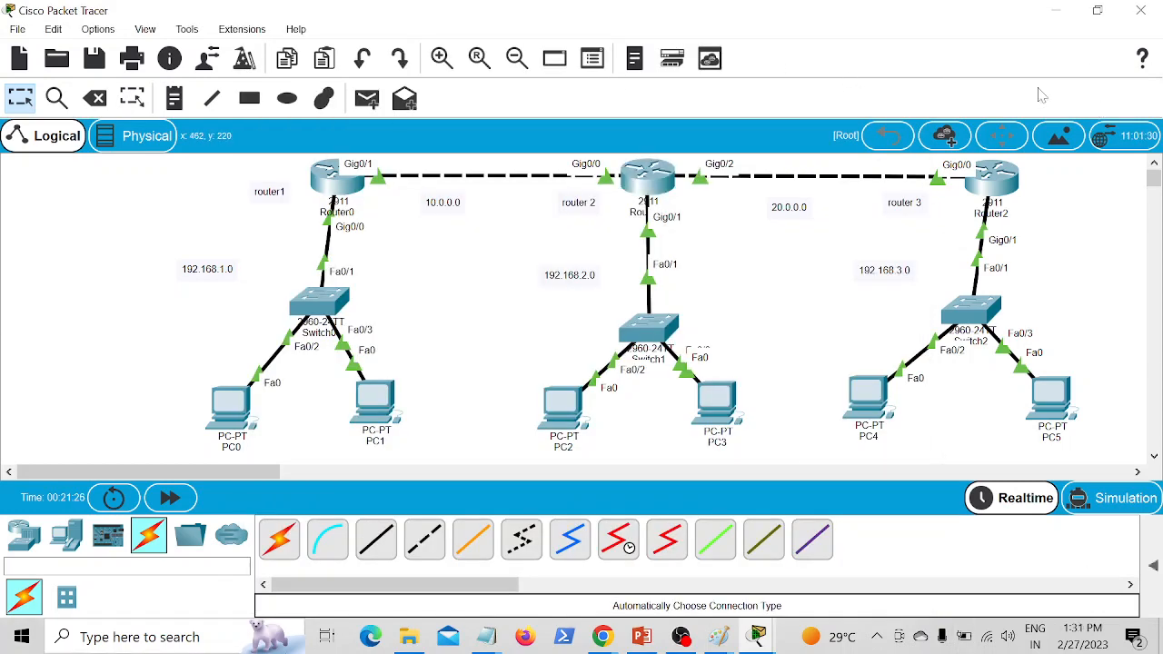
left_click(992, 180)
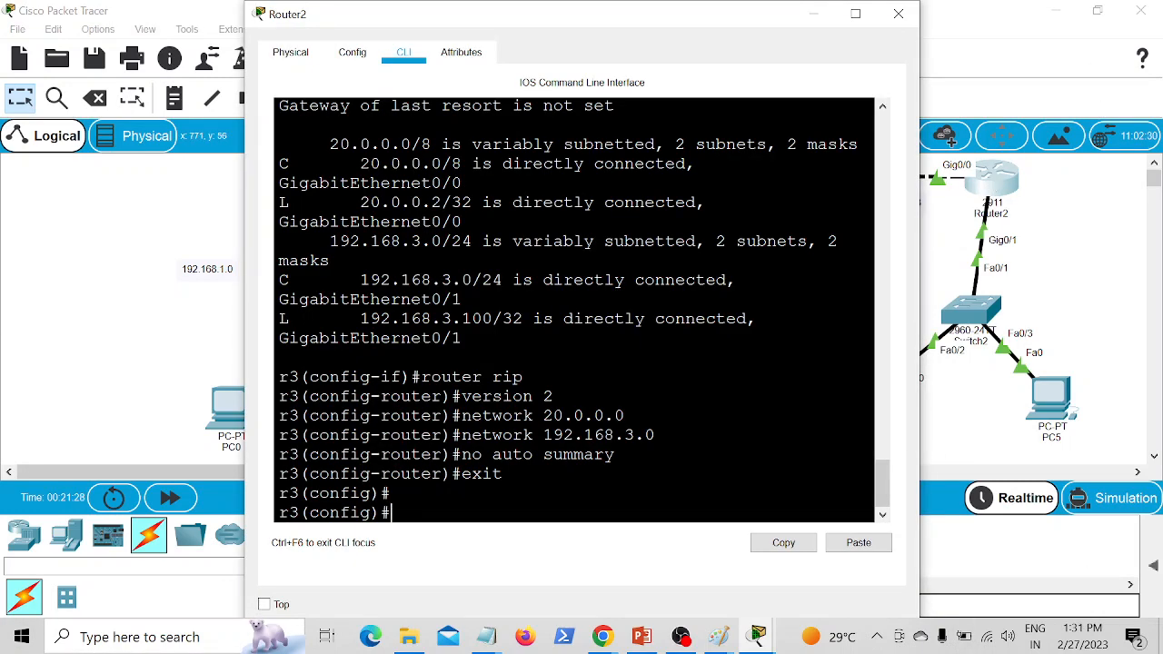
type("sh")
key("BackSpace")
key("BackSpace")
type("so")
key("BackSpace")
key("BackSpace")
type("do sh int")
key("BackSpace")
key("BackSpace")
key("BackSpace")
key("BackSpace")
key("BackSpace")
key("BackSpace")
key("BackSpace")
key("BackSpace")
key("BackSpace")
Step: Exit global configuration mode on Router2 to reach the r3# privileged prompt
type("exit")
key("Return")
key("Return")
key("Return")
key("Return")
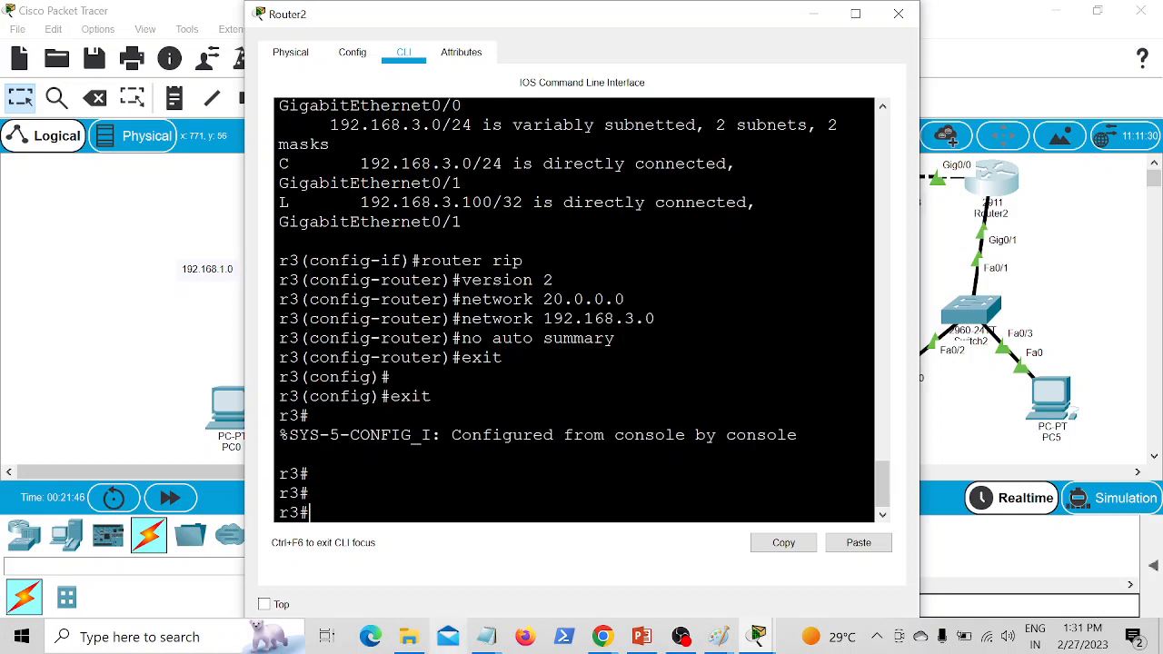
Step: Switch to the RIP Part 2 notes in Notepad and check the show commands list around show ip route connected
mouse_move(408, 636)
left_click(413, 587)
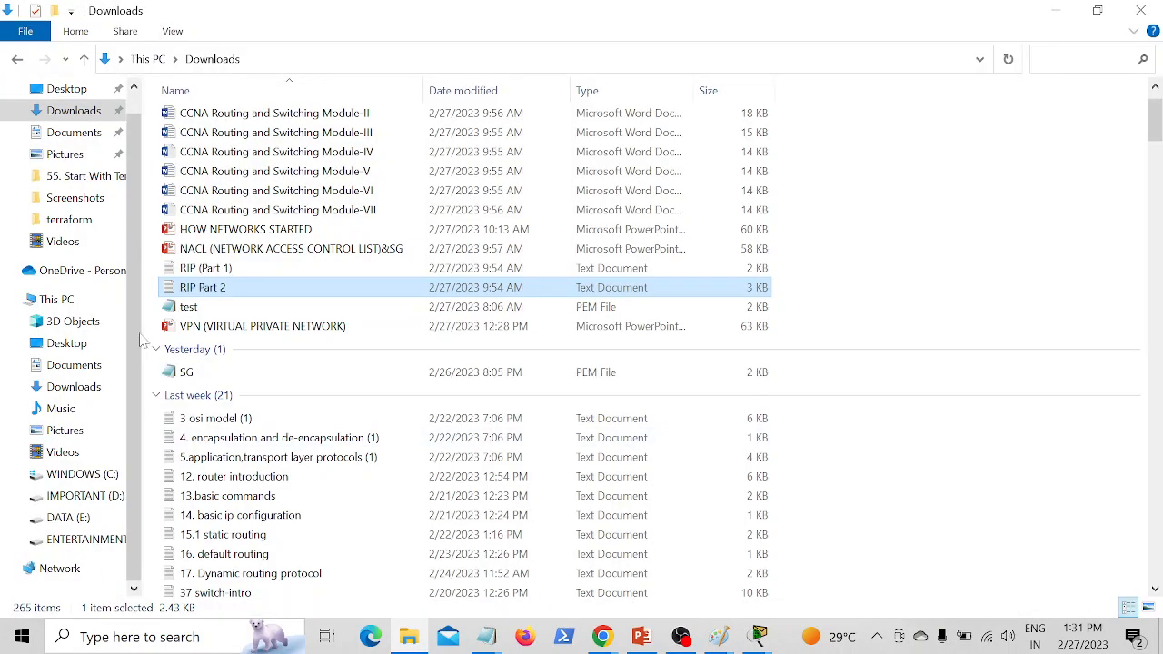
mouse_move(480, 641)
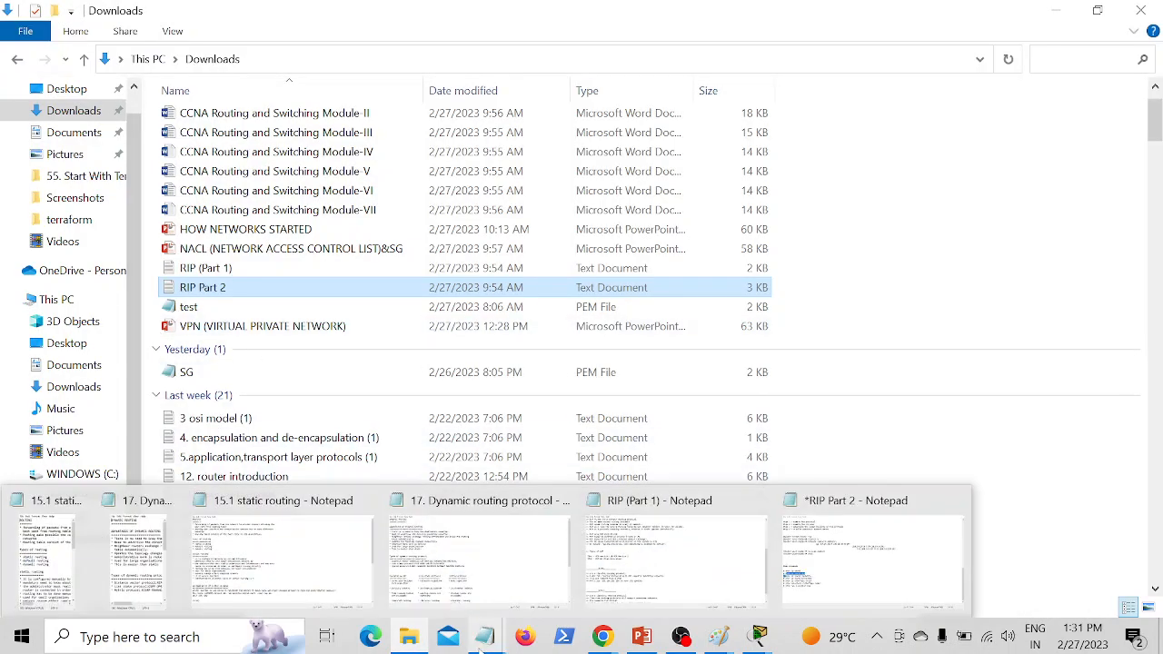
left_click(790, 581)
left_click_drag(186, 425, 179, 425)
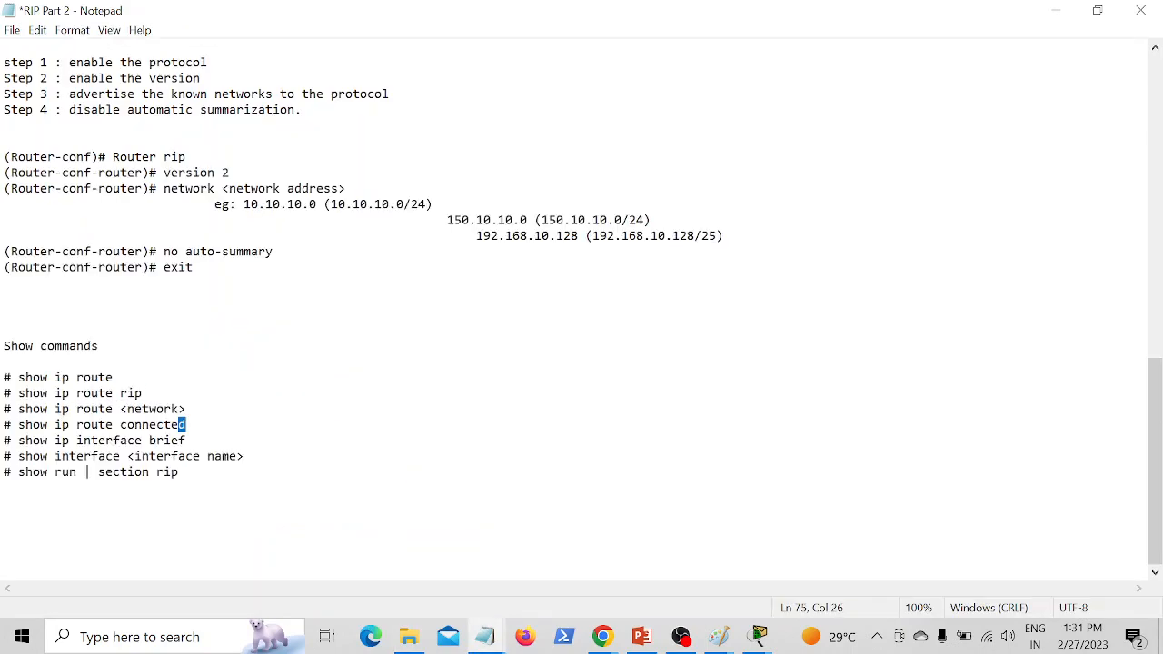
Step: Switch back to Cisco Packet Tracer, display only Router2's RIP routes with "sh ip route rip", and return to the topology
mouse_move(761, 641)
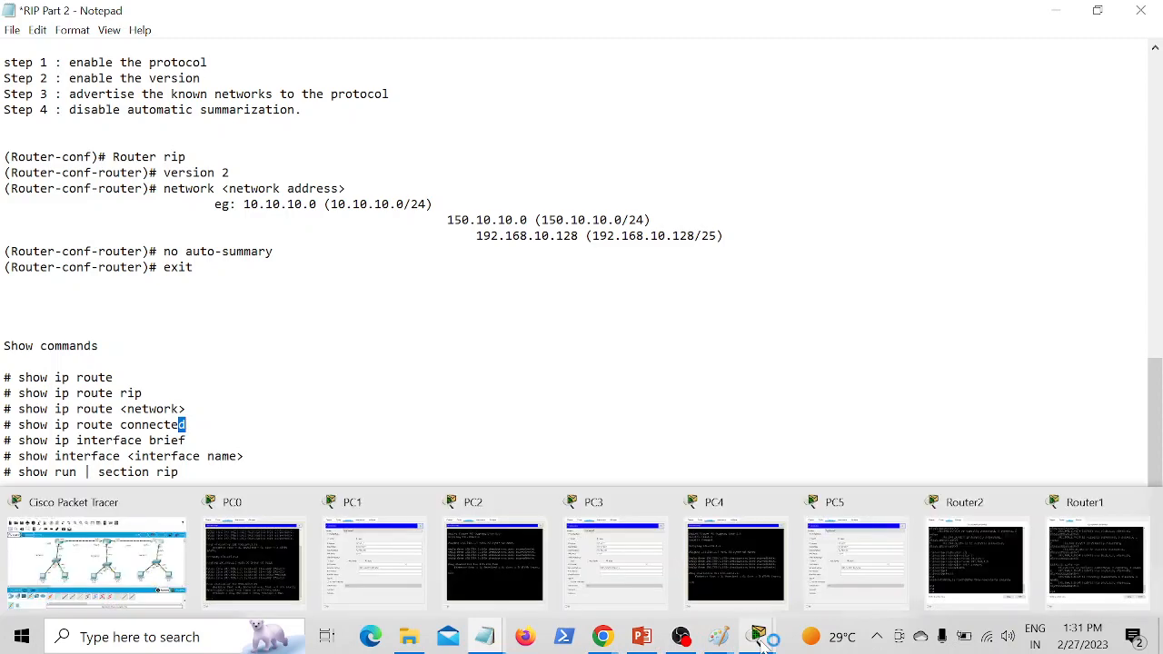
left_click(156, 578)
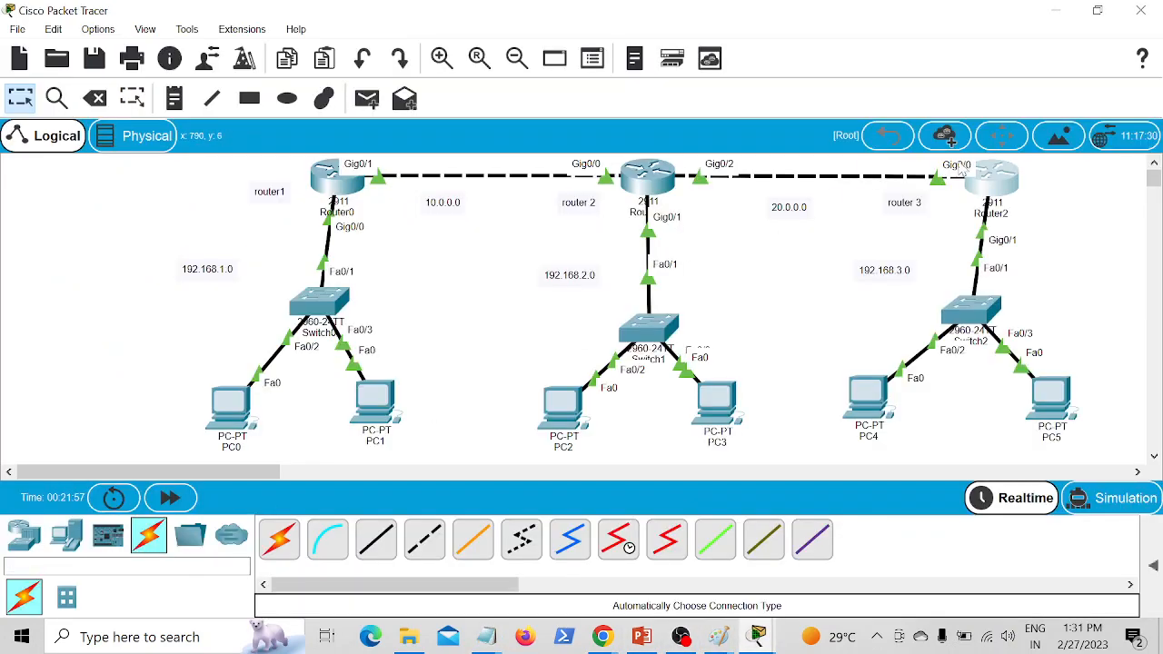
left_click(995, 180)
type("sh")
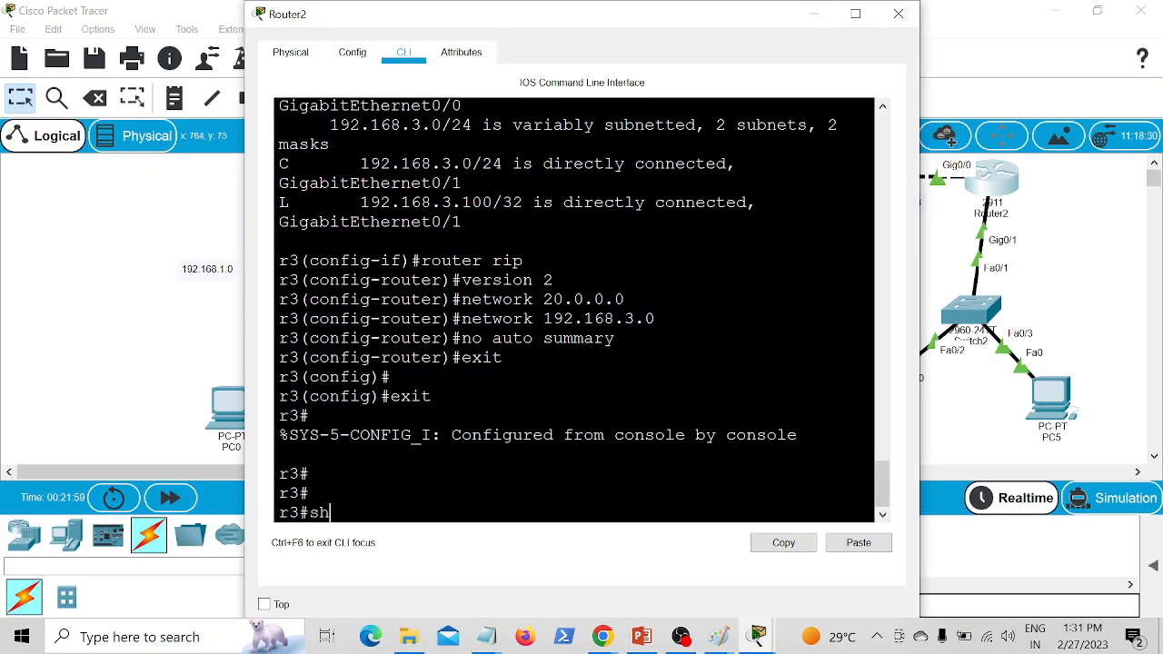
type(" ip route rip")
key("Return")
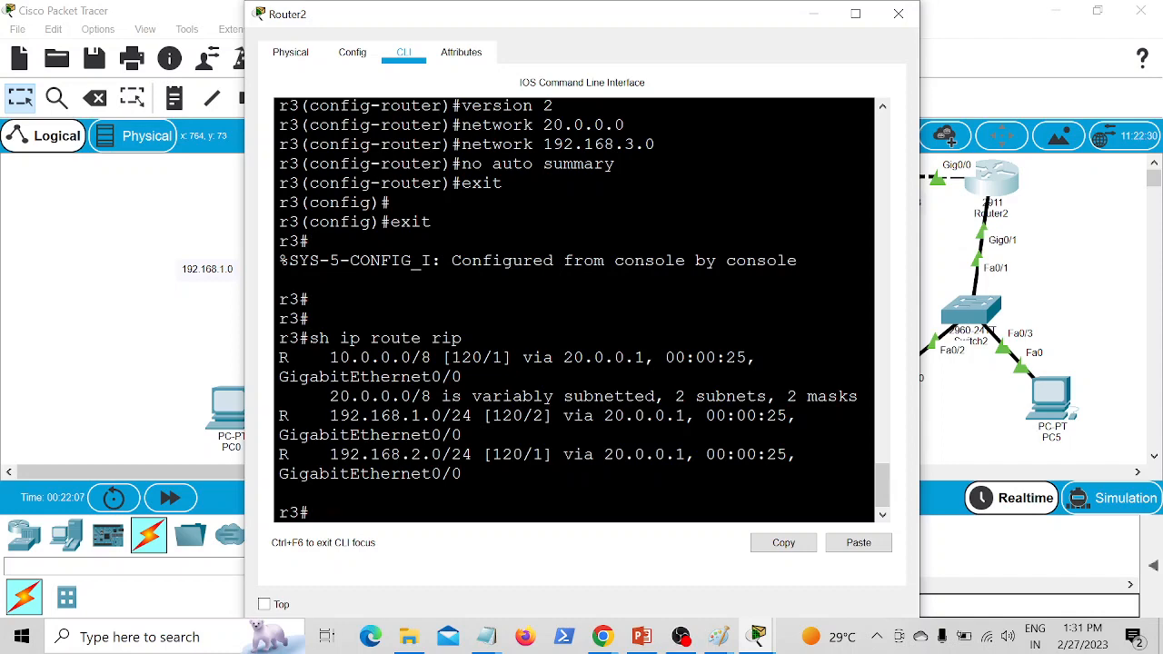
left_click(94, 324)
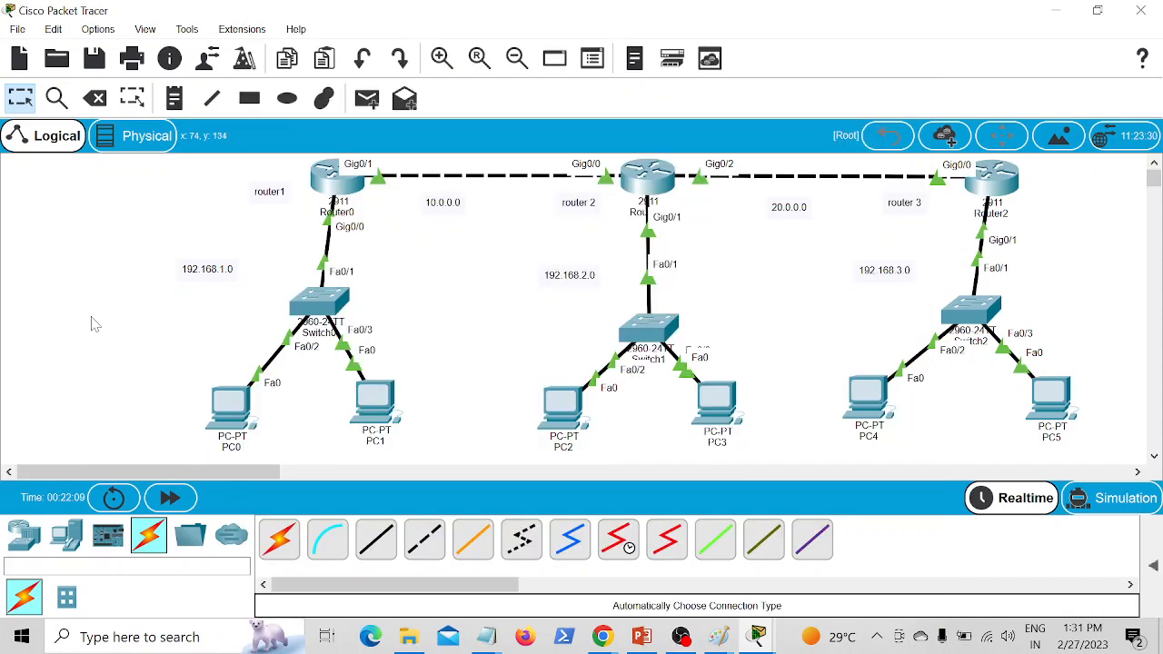
Step: Ping 192.168.3.1 and 192.168.3.2 from PC0's command prompt to test reachability of the 192.168.3.0 LAN
left_click(224, 406)
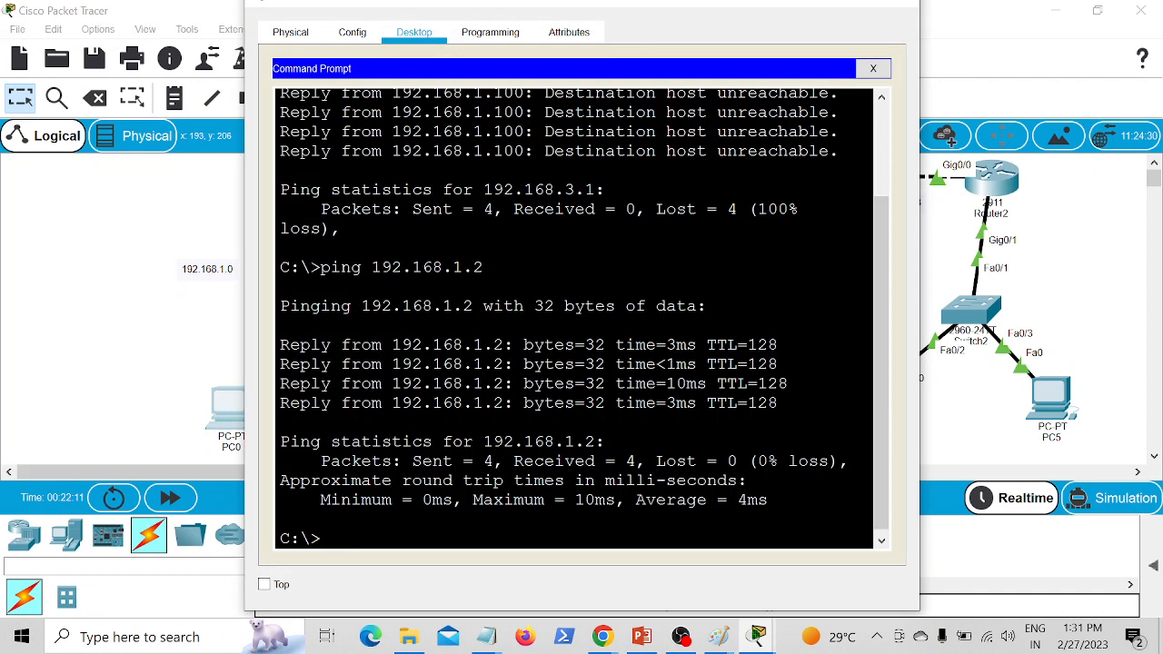
key("Up")
key("BackSpace")
key("BackSpace")
key("BackSpace")
type("3.1")
key("Return")
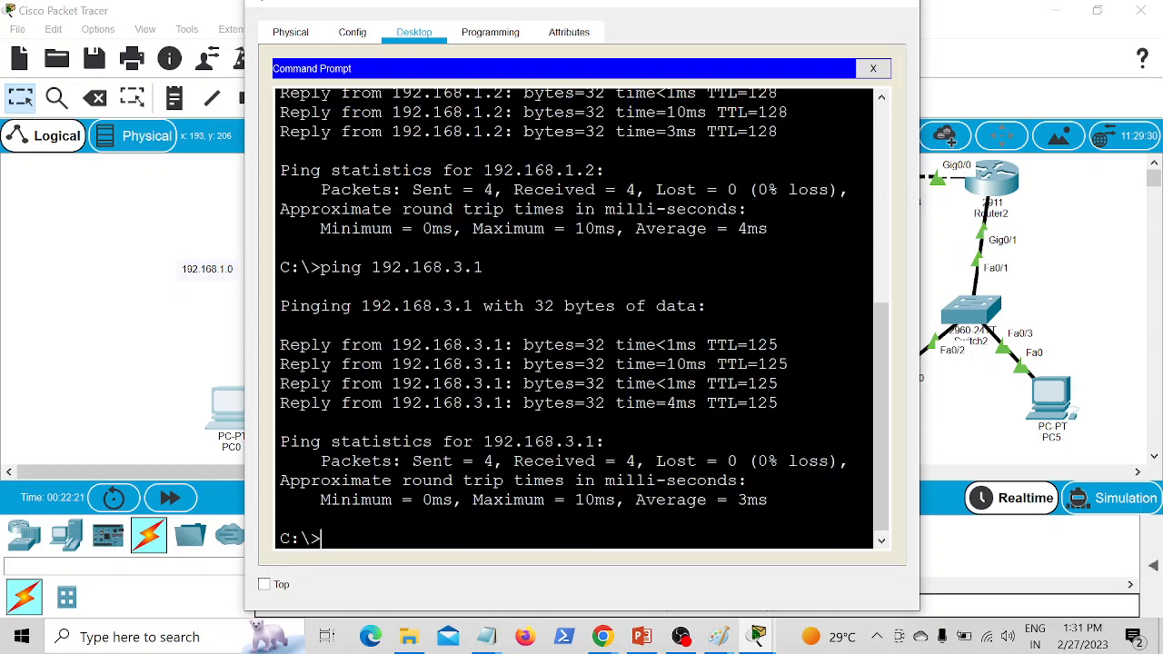
key("Up")
key("BackSpace")
type("2.168.3.2")
key("Return")
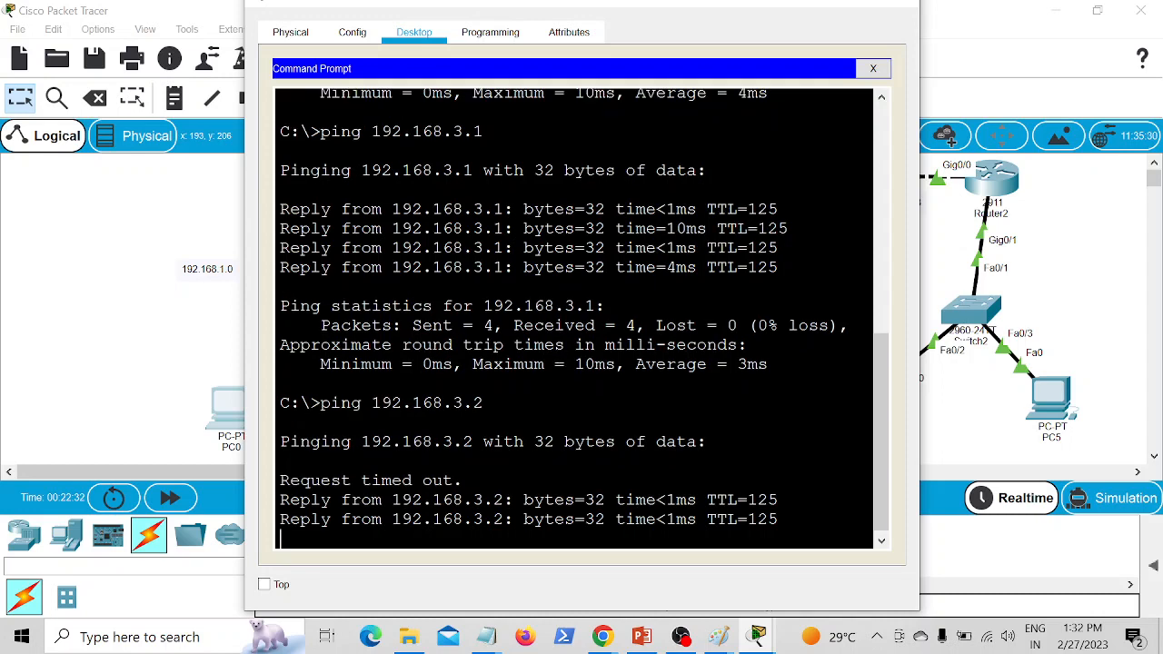
Step: Ping 192.168.2.1 and 192.168.2.2 from PC0's command prompt, and return to the topology
key("Up")
key("BackSpace")
key("BackSpace")
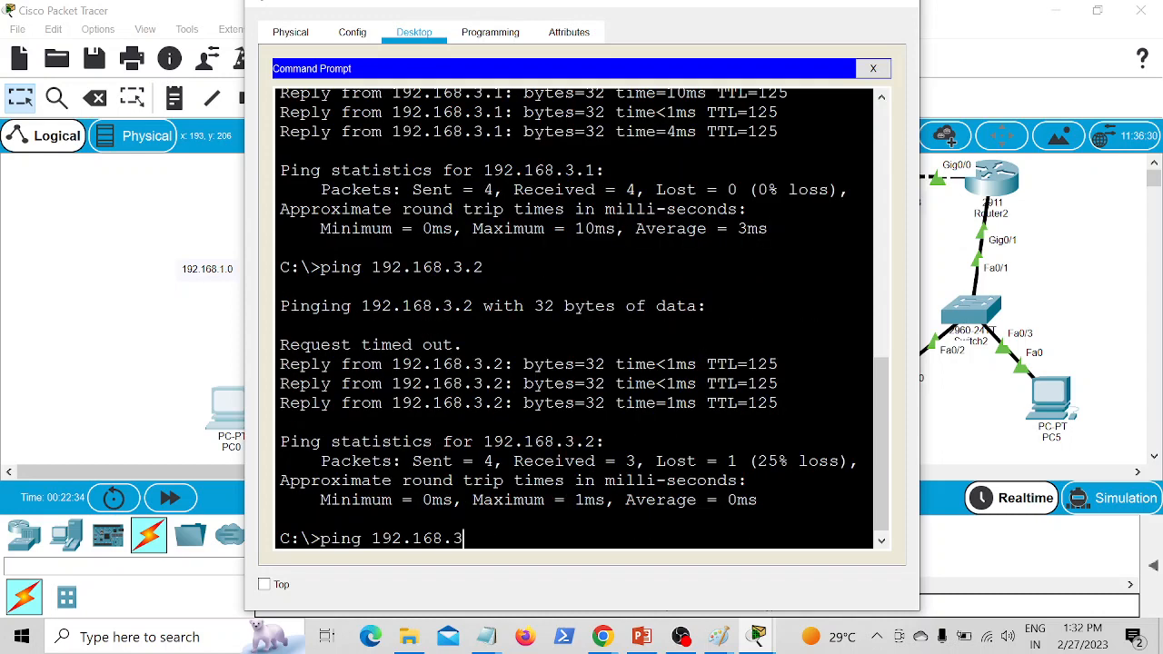
key("BackSpace")
type("2.1")
key("Return")
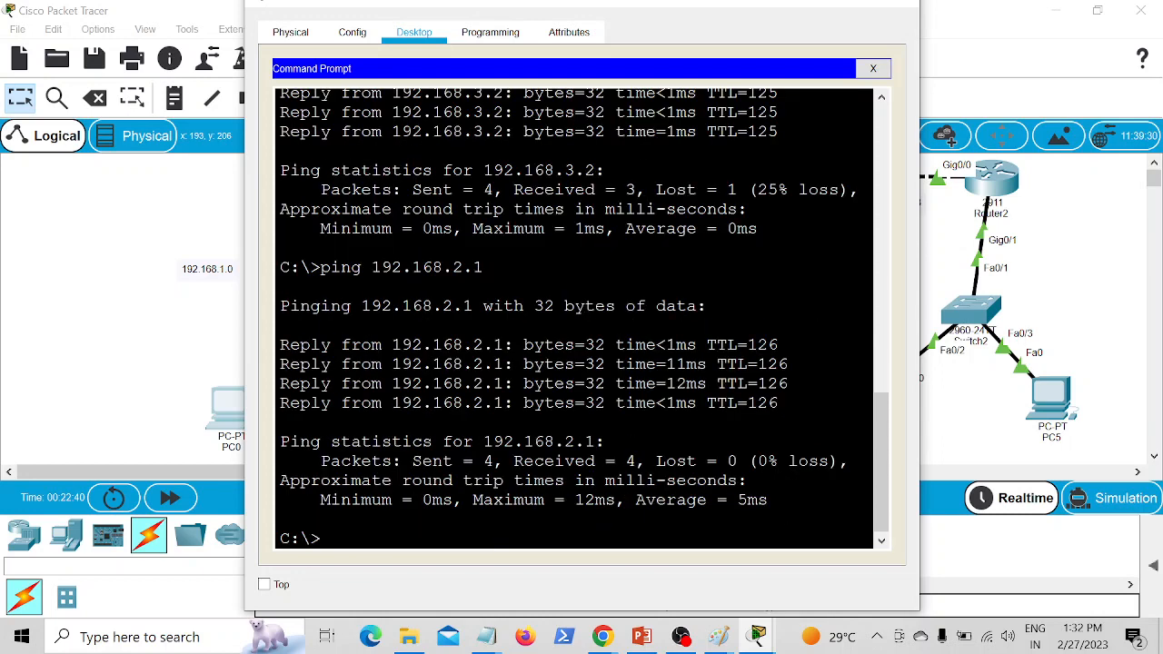
key("Up")
type("2")
key("Return")
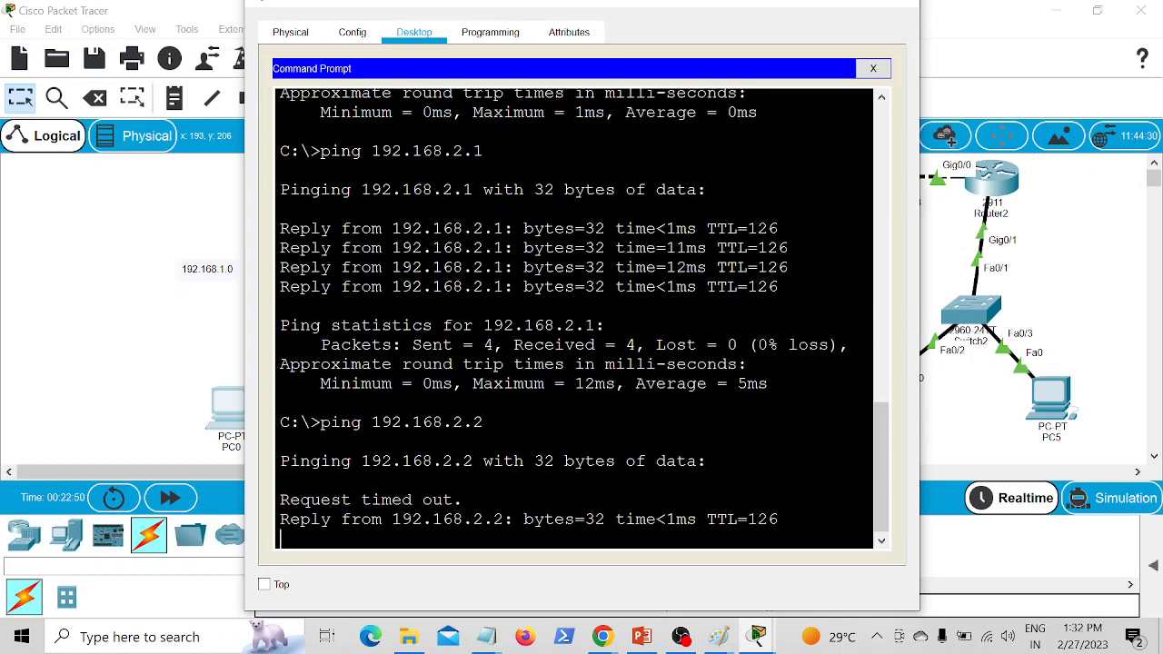
left_click(47, 363)
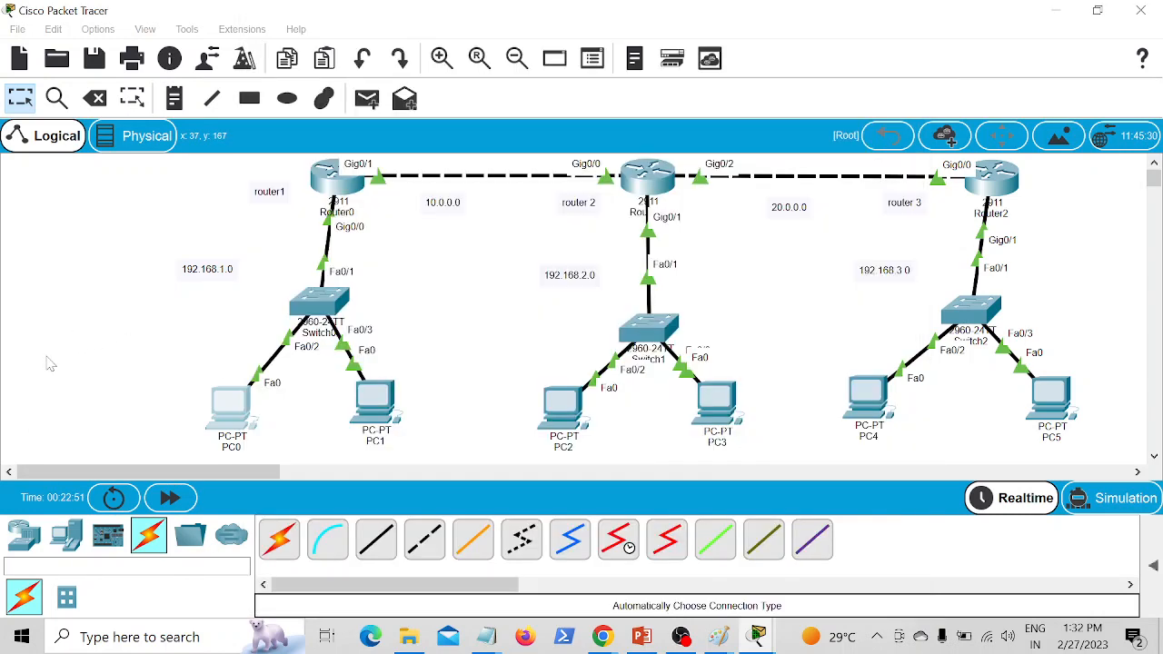
Step: Replace PC3's IP configuration view with its command prompt and ping 192.168.3.2
left_click(725, 405)
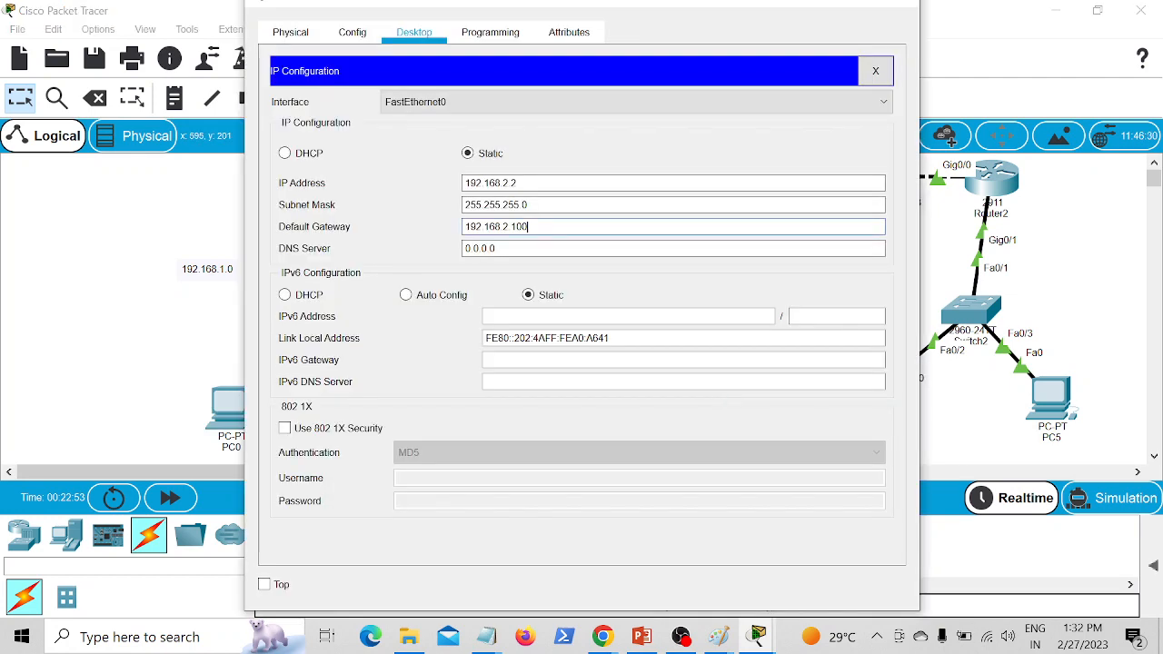
left_click(875, 70)
left_click(844, 144)
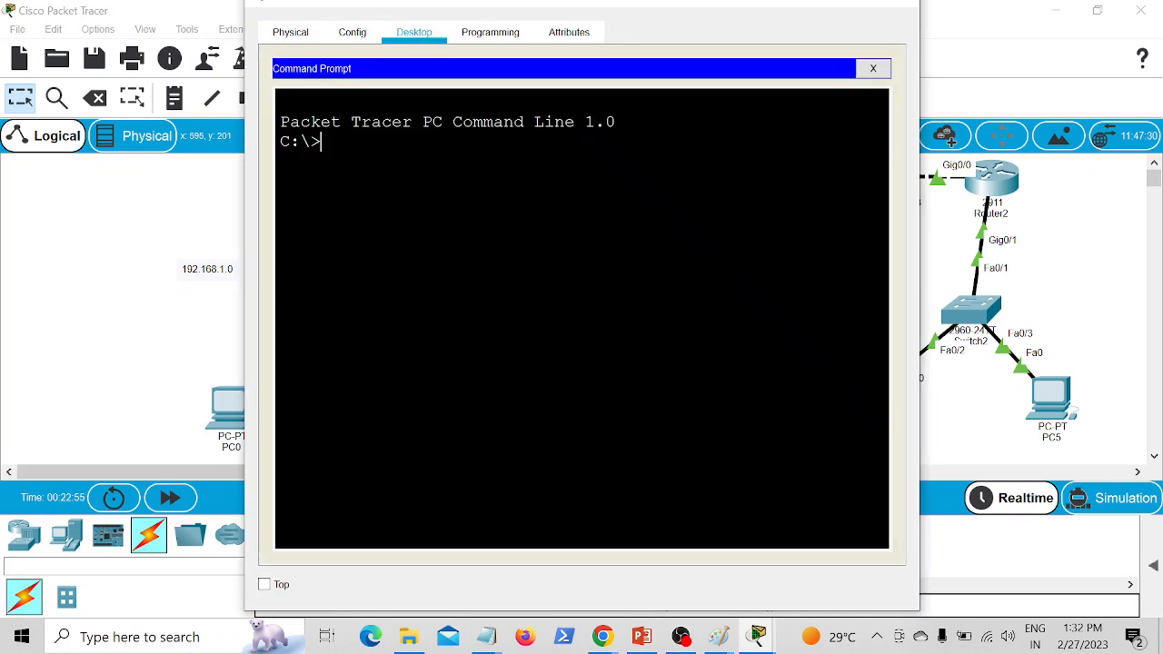
type("ping 192.168.3.2")
key("Return")
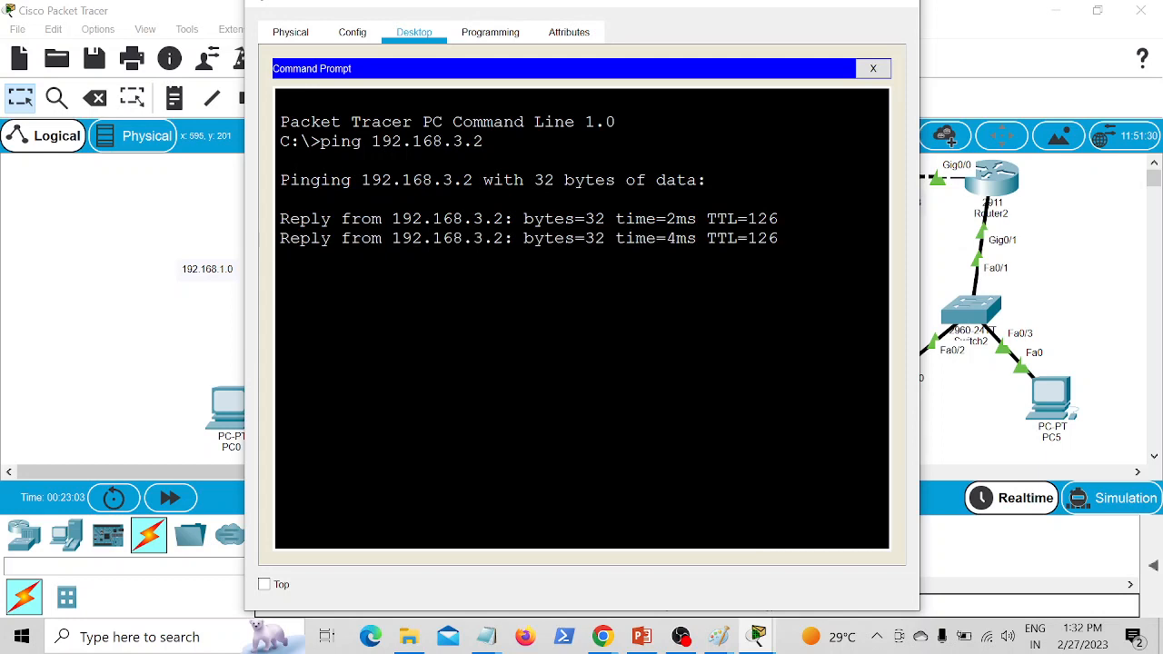
Step: Ping 192.168.1.2 from PC3's command prompt and return to the topology
key("Up")
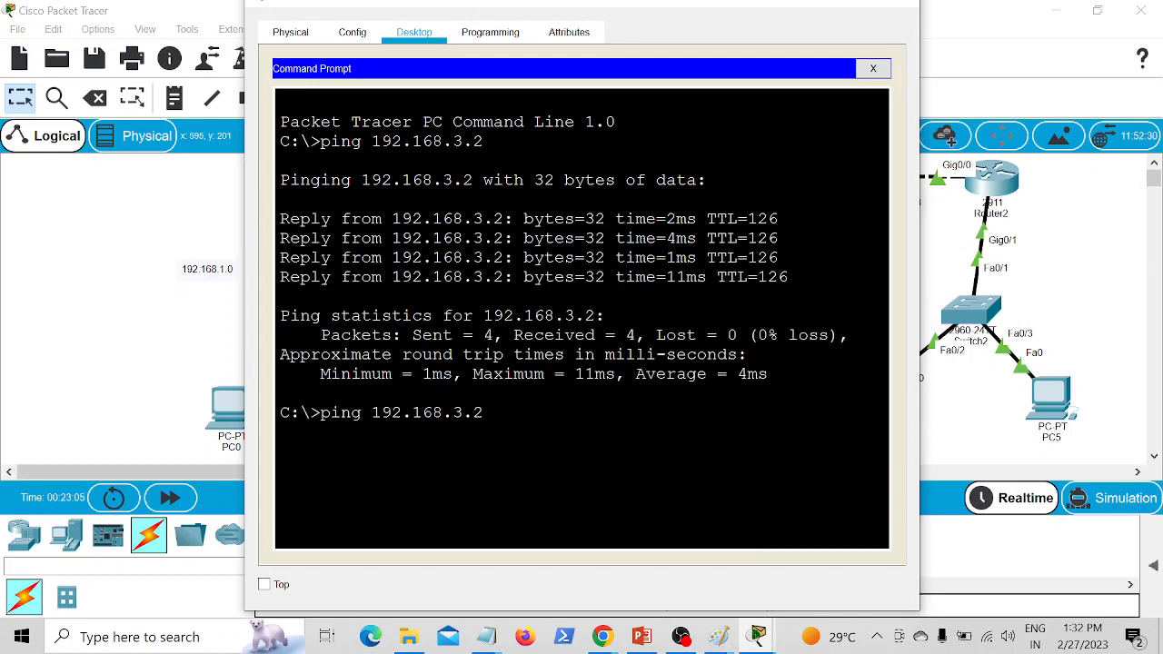
key("BackSpace")
key("BackSpace")
key("BackSpace")
type("1.2")
key("Return")
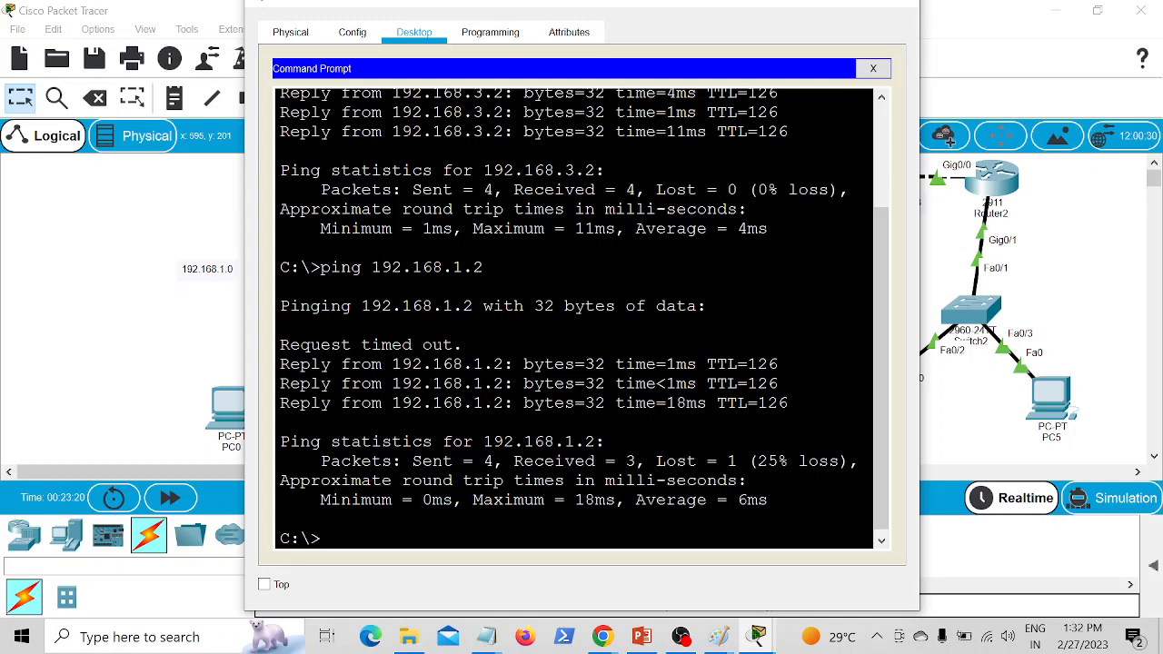
left_click(139, 294)
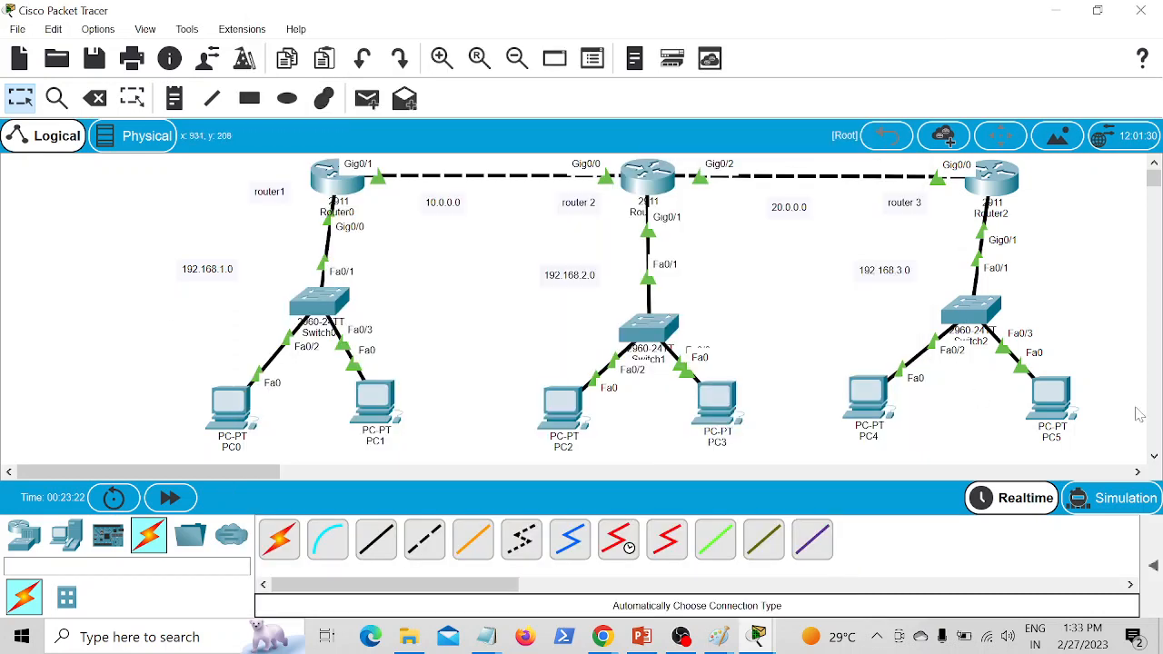
Step: Repeat the ping to 192.168.1.1 from PC4's command prompt
left_click(874, 405)
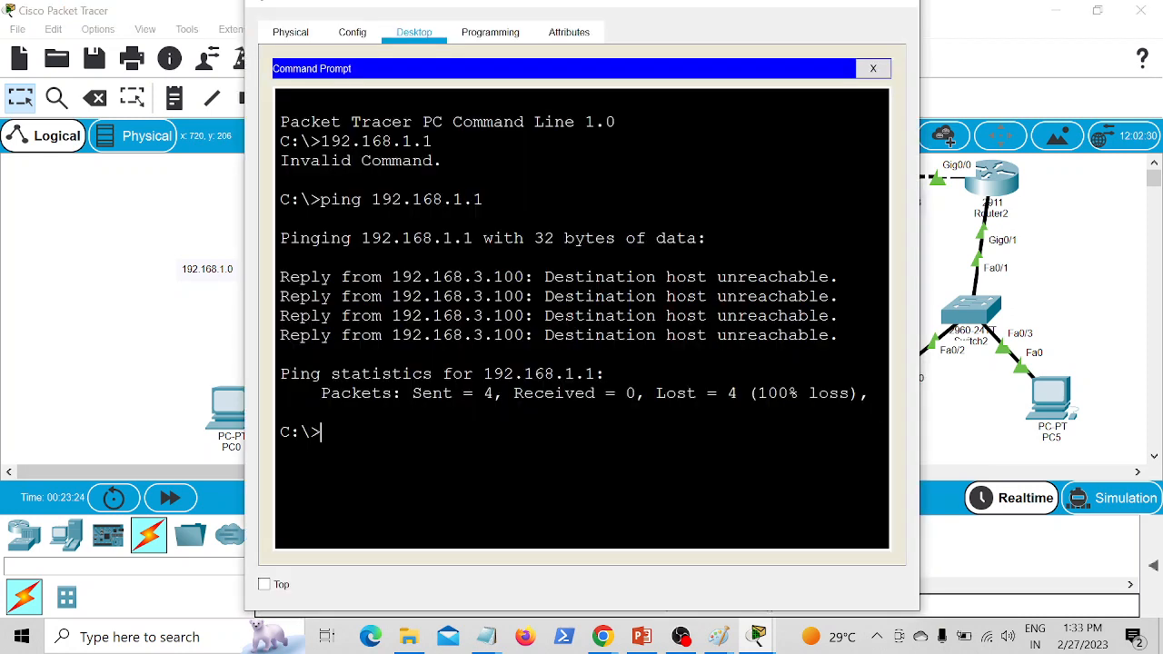
key("Up")
key("Return")
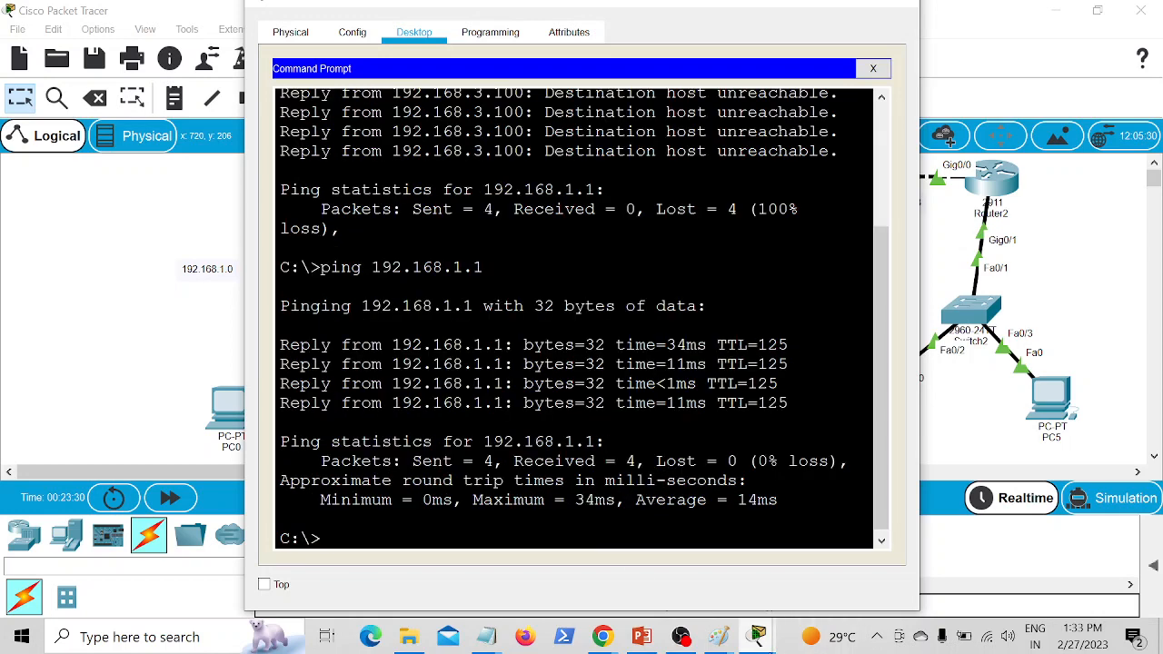
left_click(680, 637)
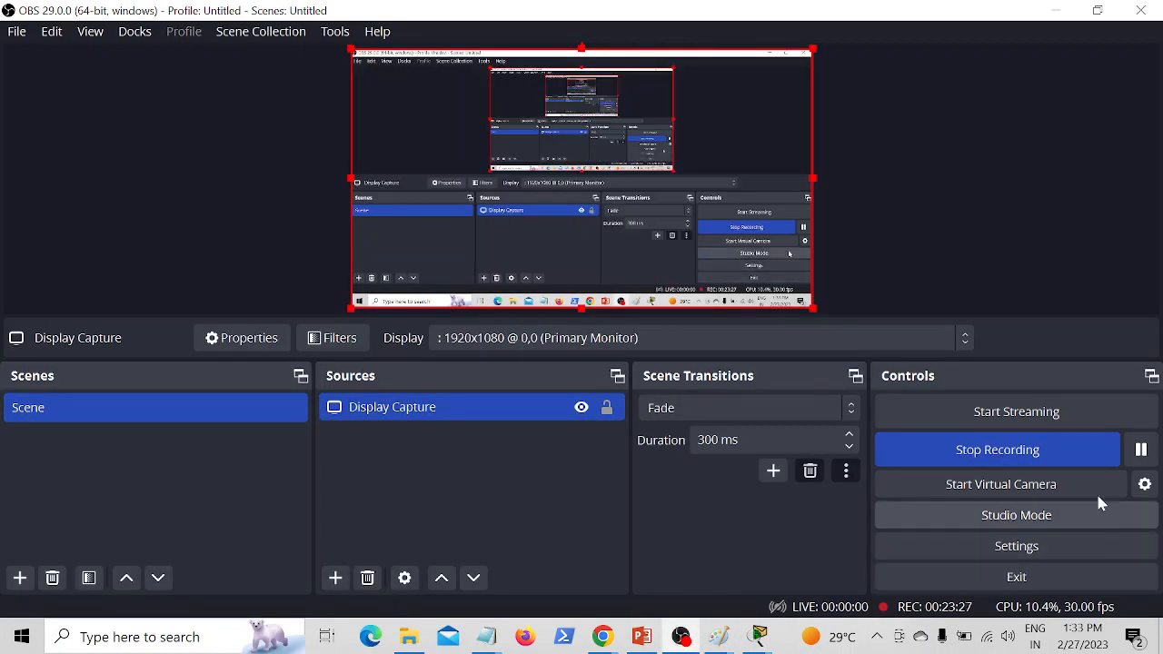